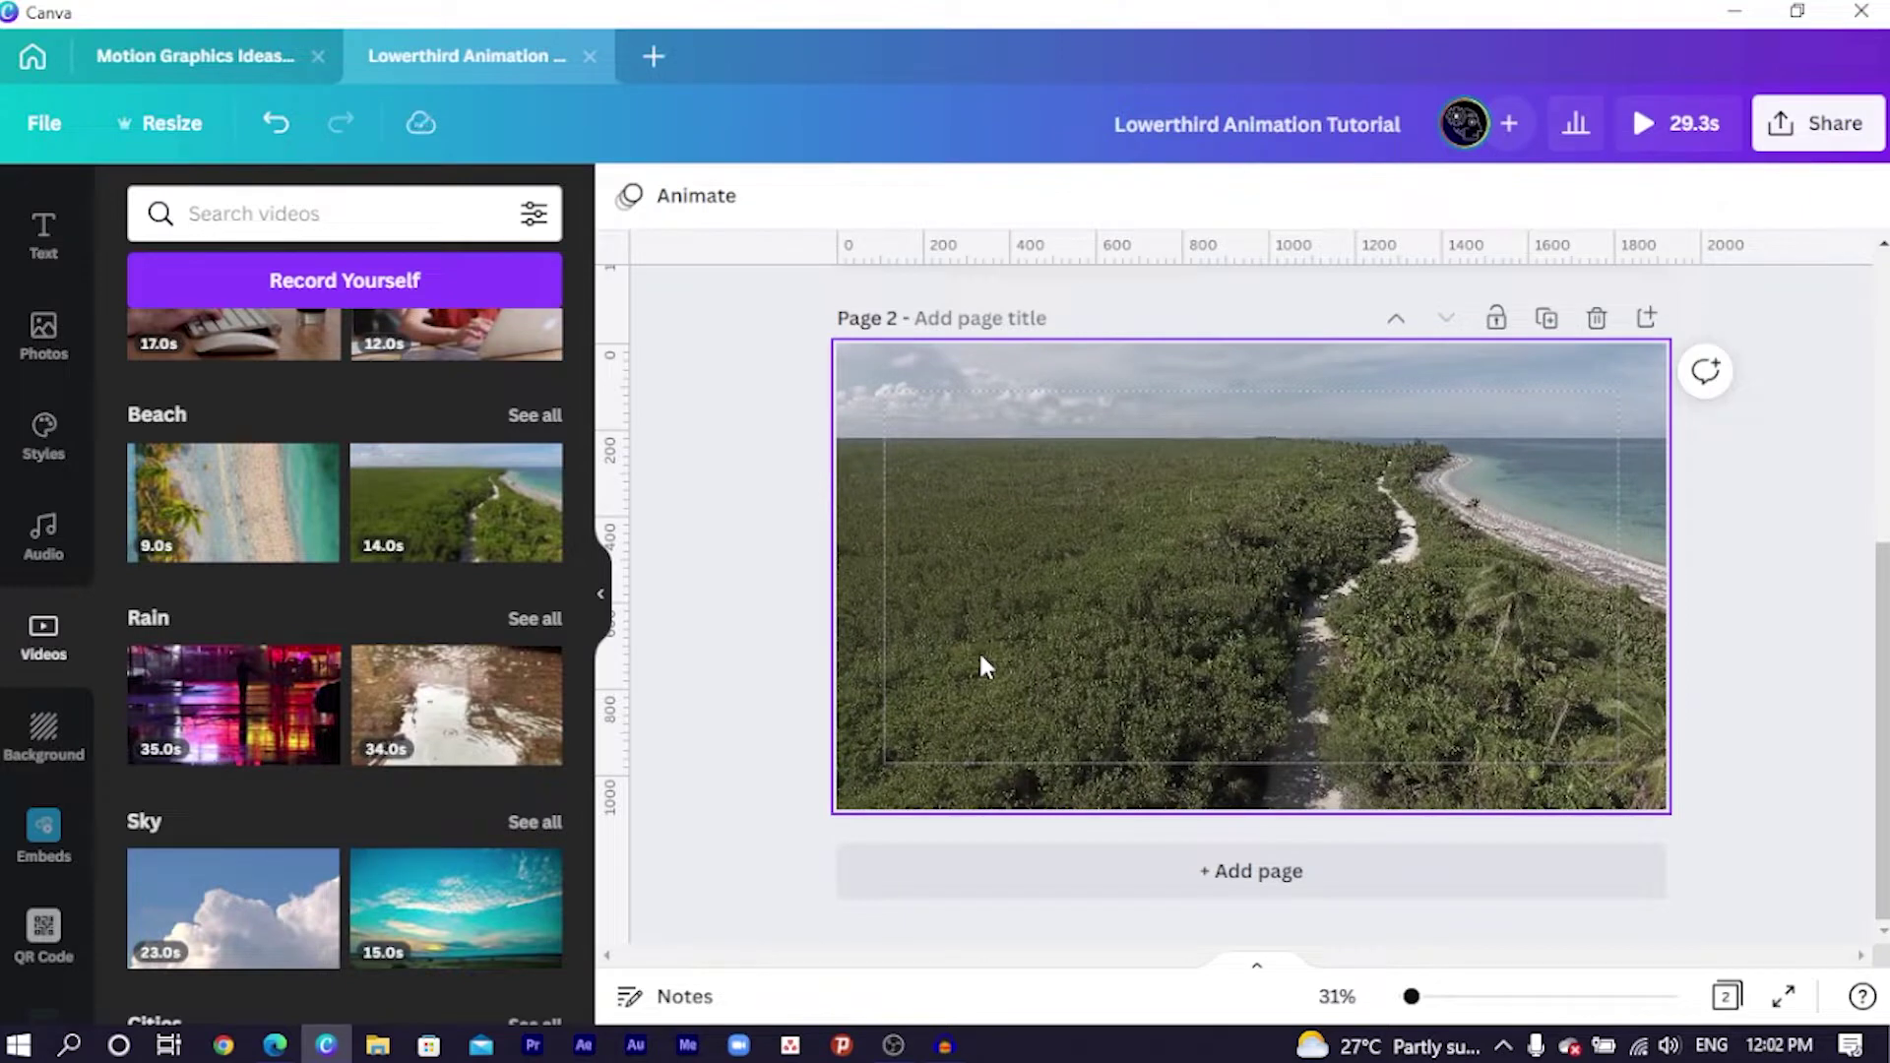
Add a square shape to the forest-and-beach video on page 2 and shrink it around its center.
scroll(990, 652, "up", 4)
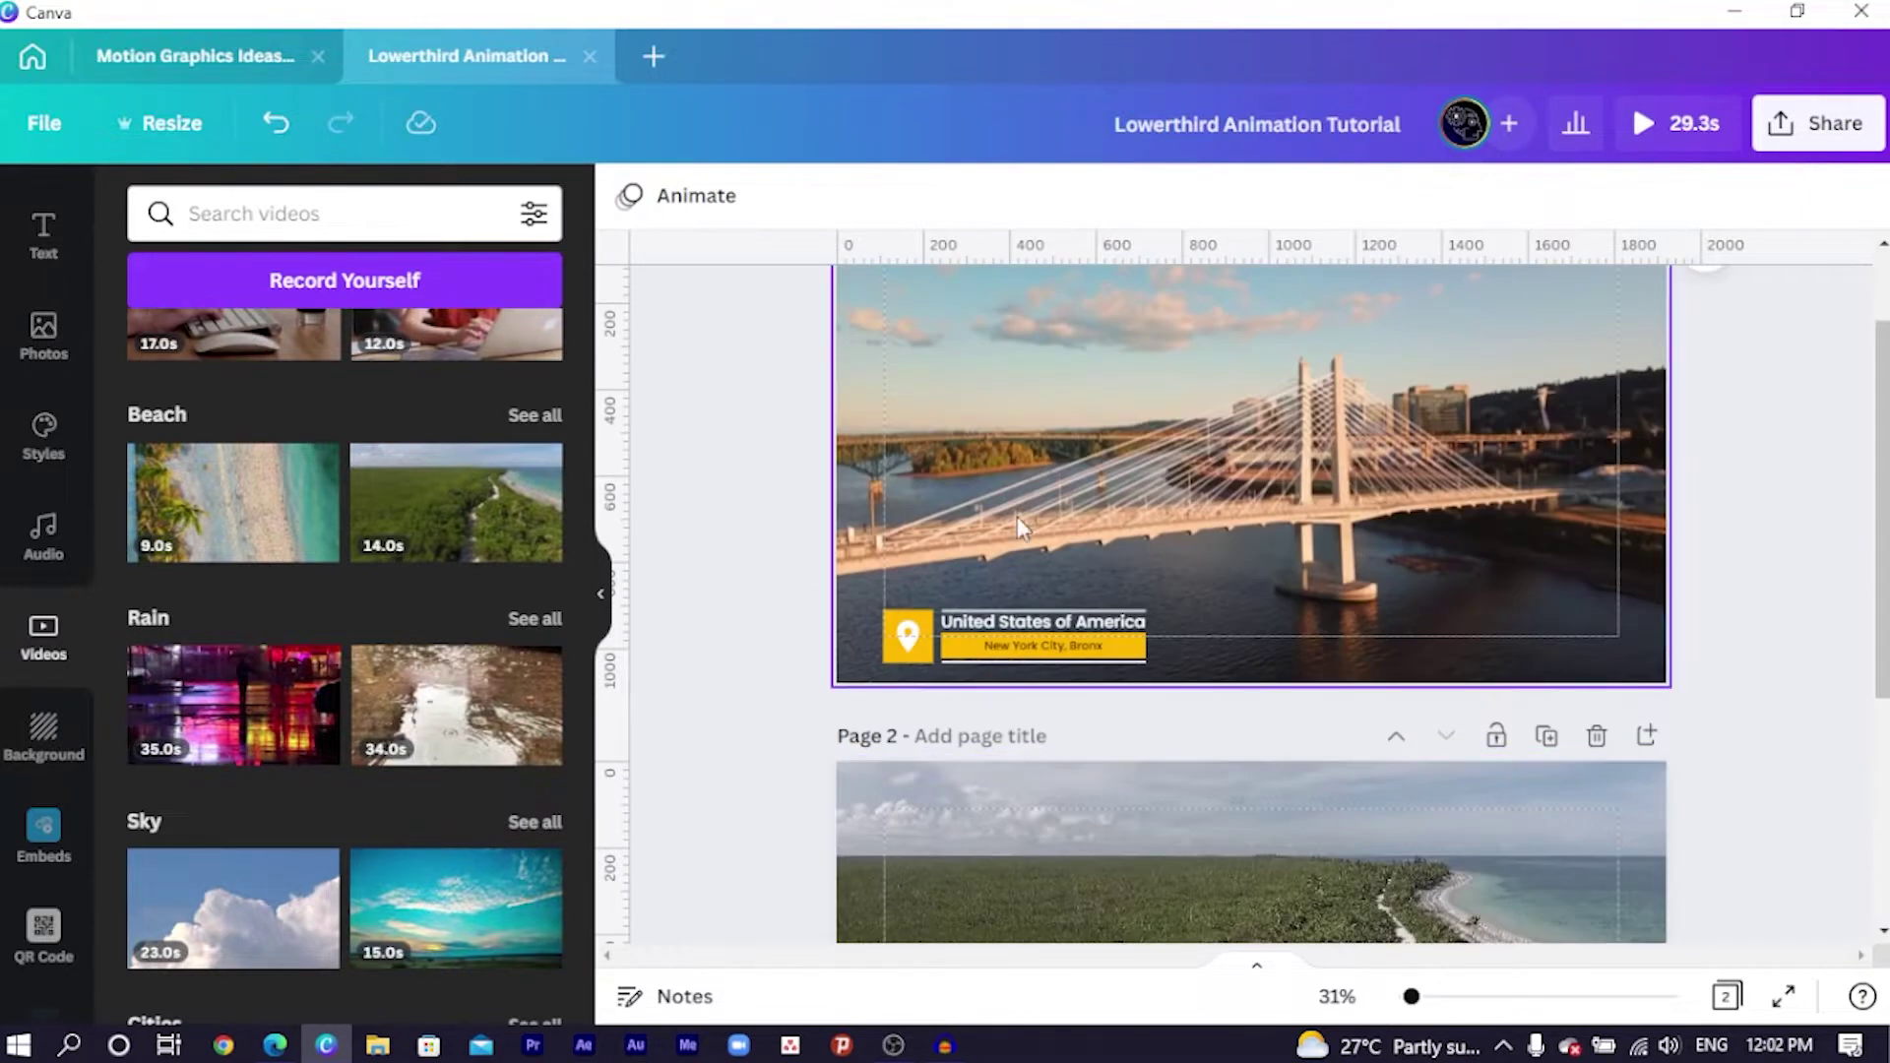
scroll(832, 650, "down", 4)
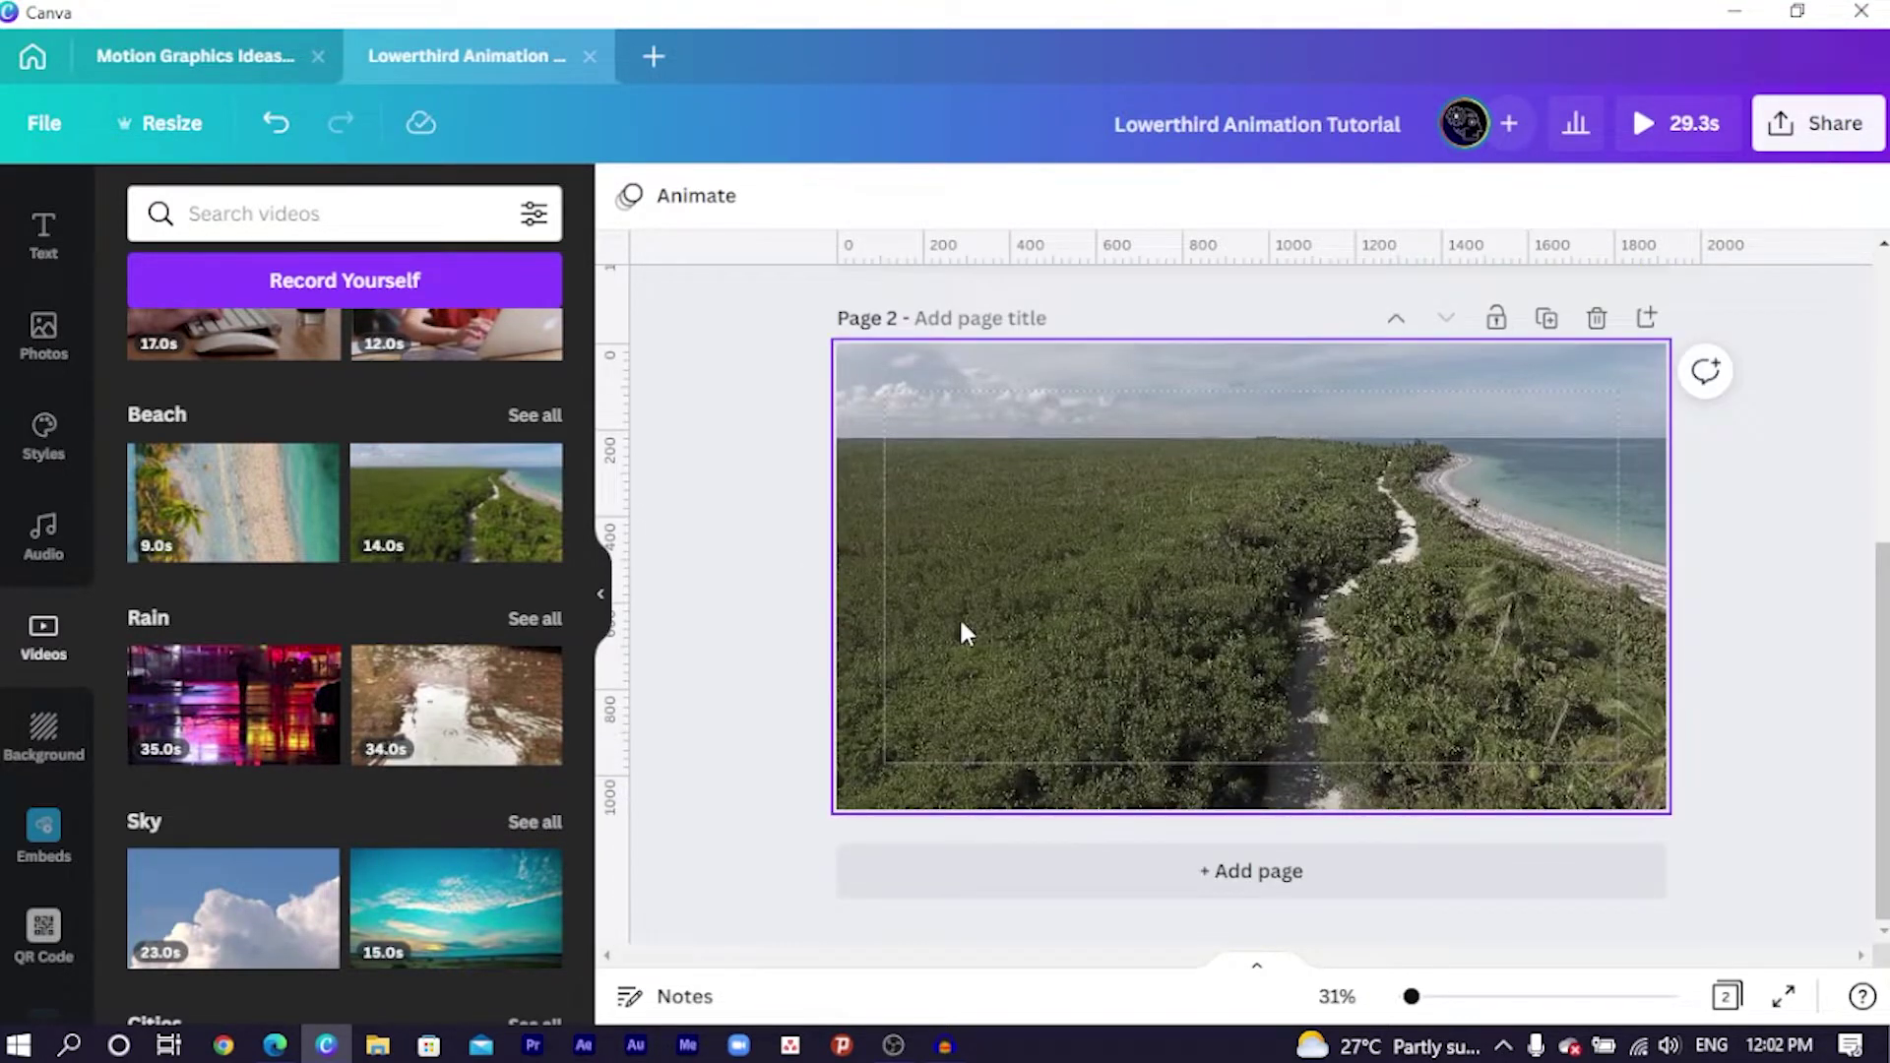
key("r")
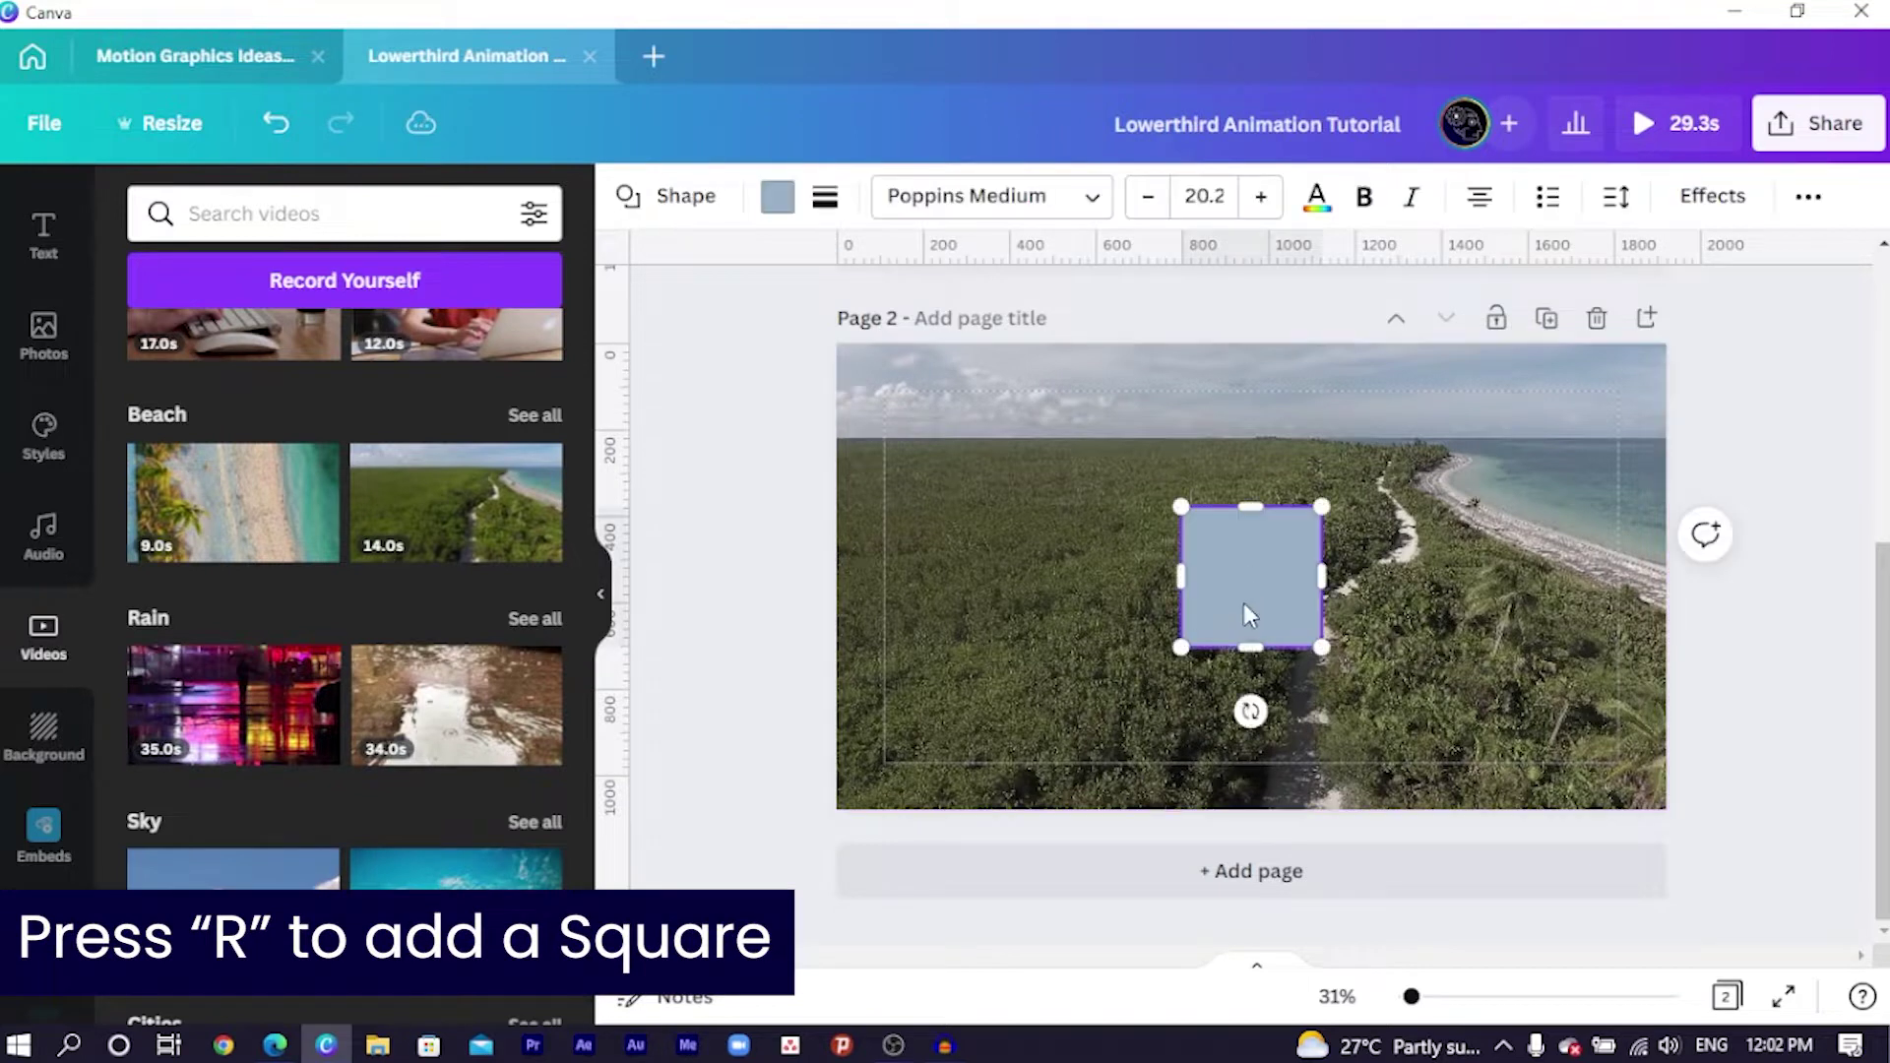
left_click_drag(1184, 644, 1199, 642)
key("ctrl+z")
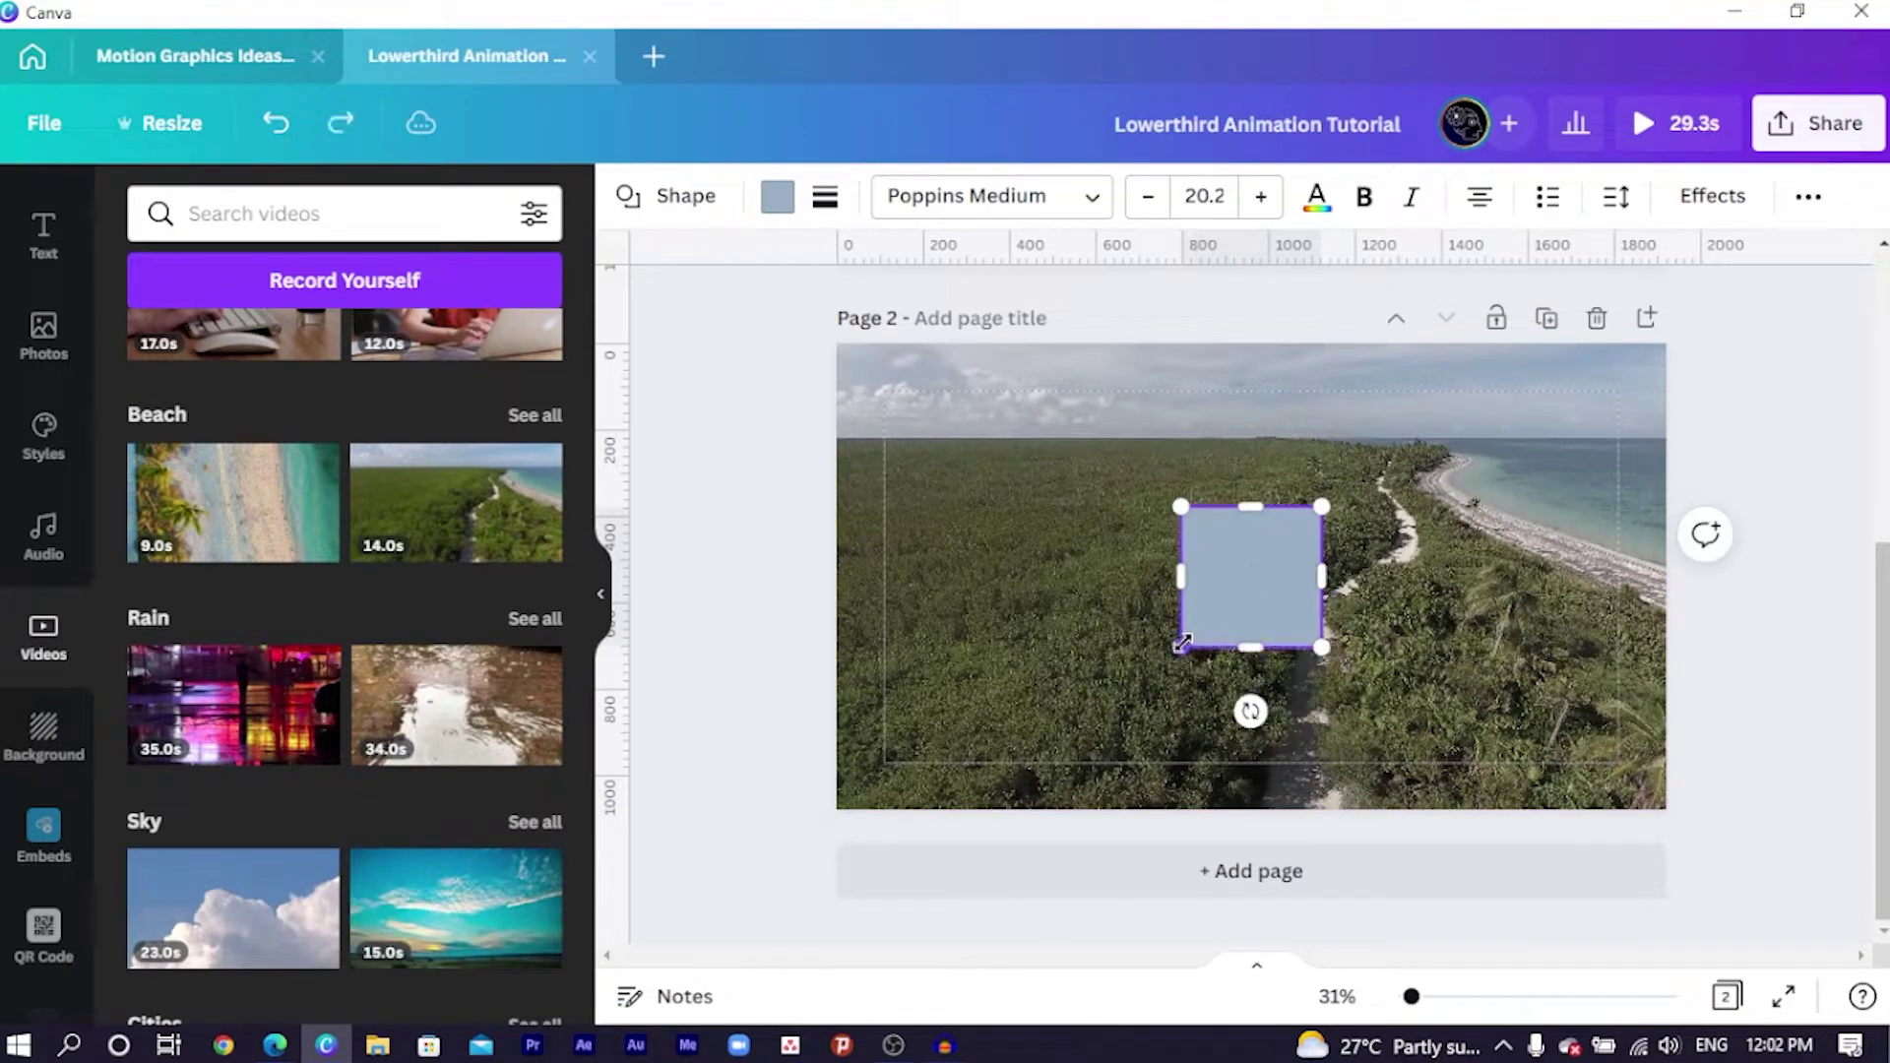
left_click_drag(1182, 644, 1208, 630)
left_click(1418, 576)
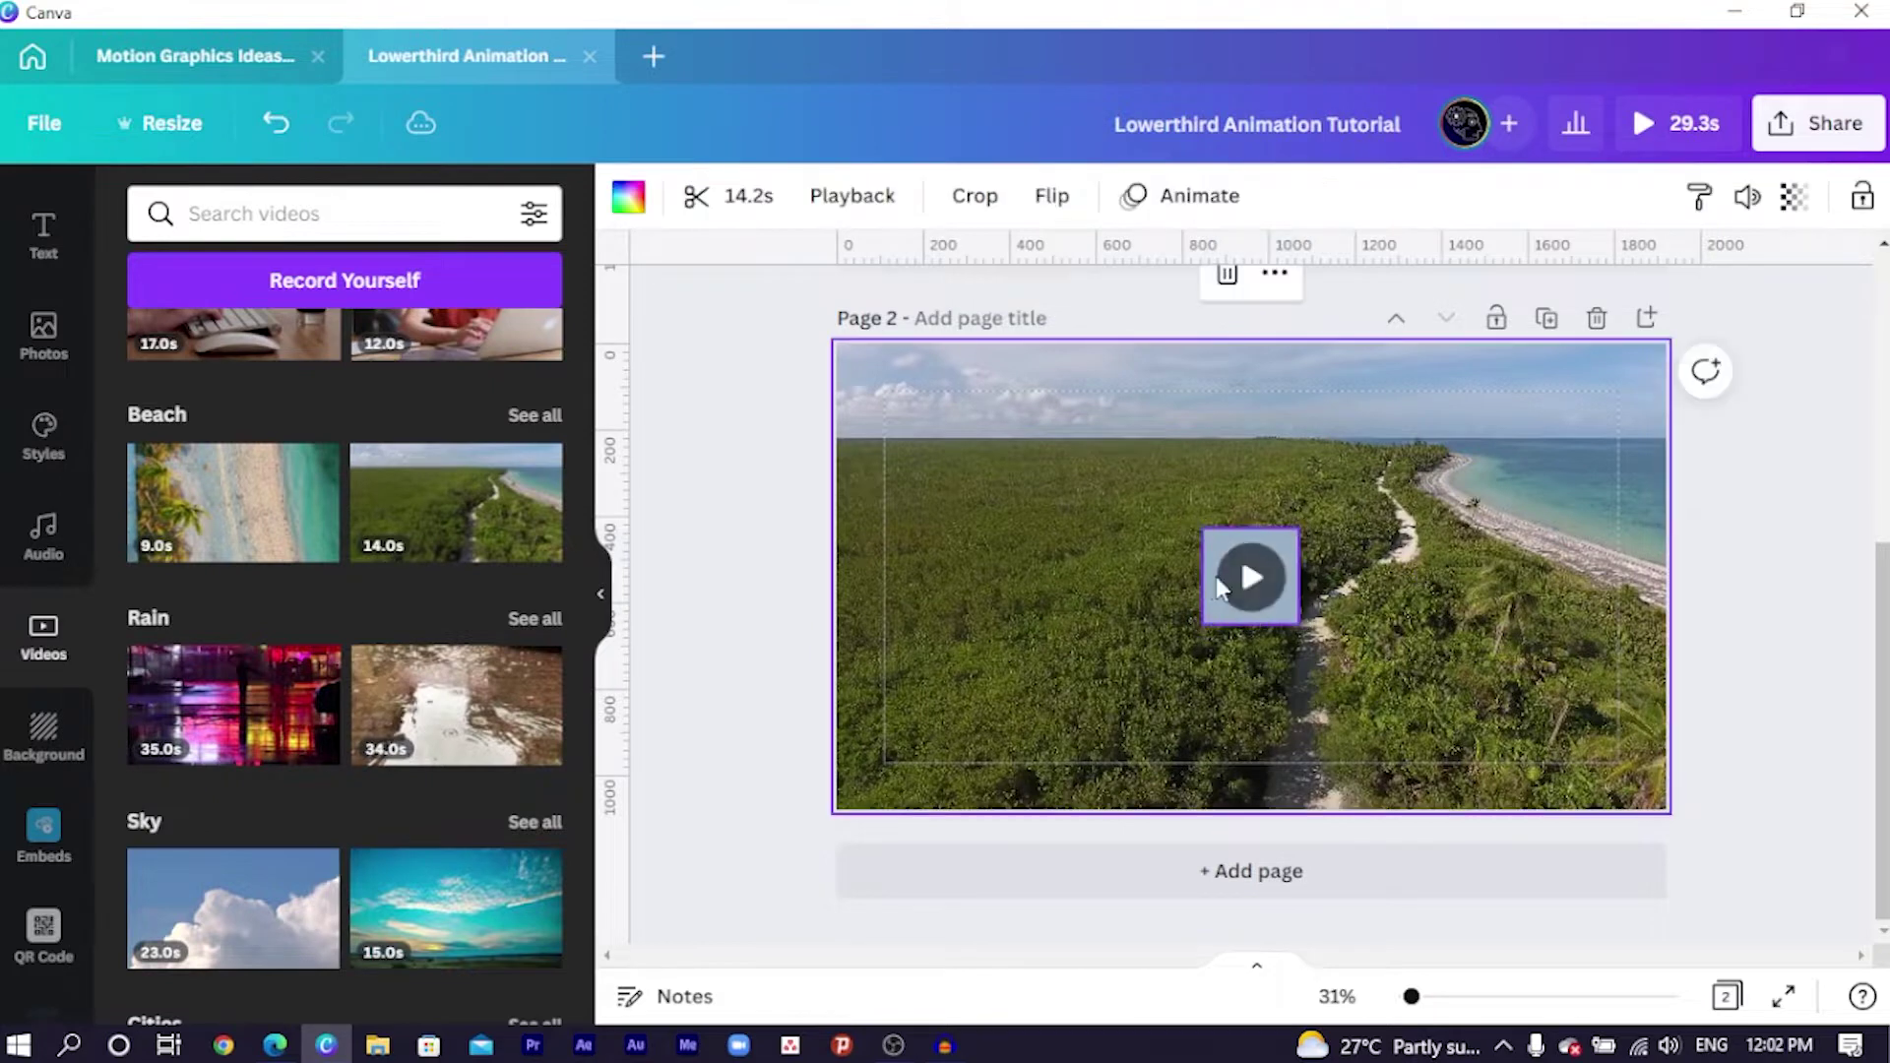
Move the square into the lower-left area of the video on page 2.
left_click_drag(1211, 615, 984, 694)
scroll(985, 694, "up", 2)
key("ctrl+plus")
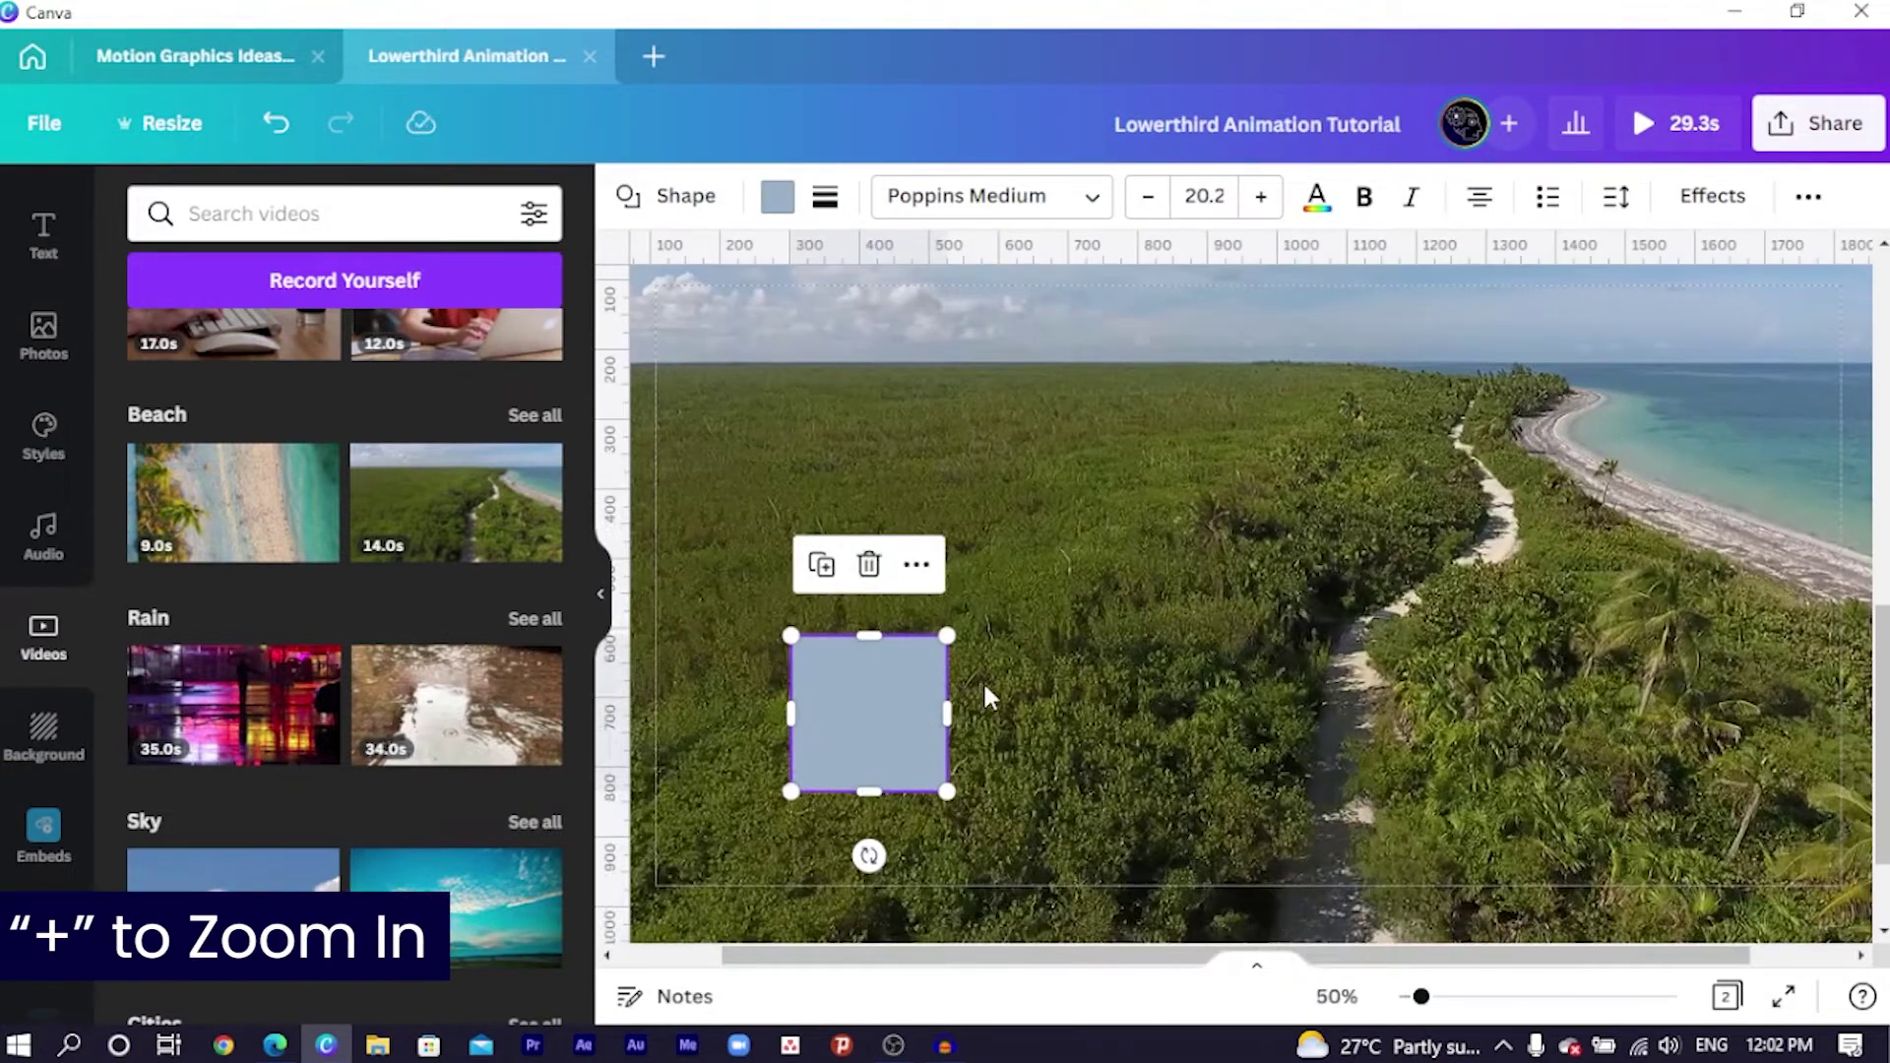
scroll(919, 974, "down", 2)
left_click_drag(852, 963, 796, 962)
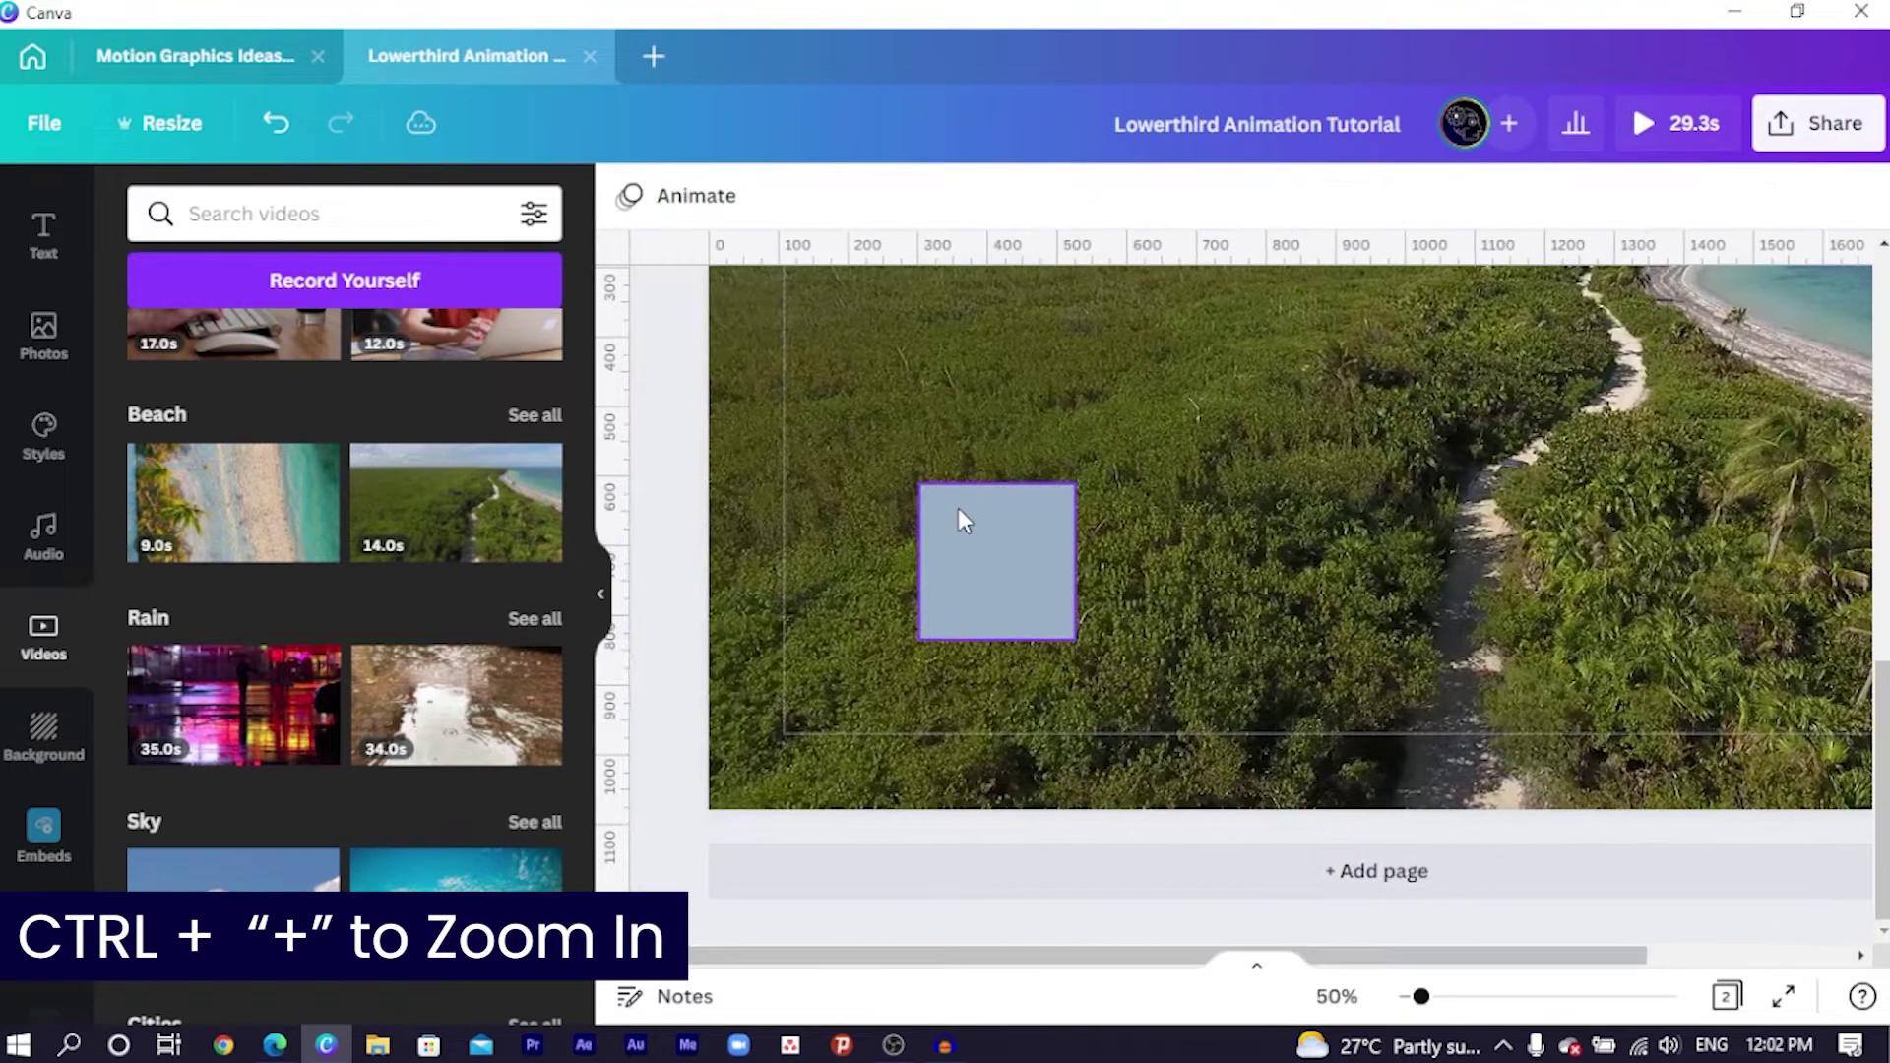
Check the square's border weight and corner rounding settings.
left_click(997, 571)
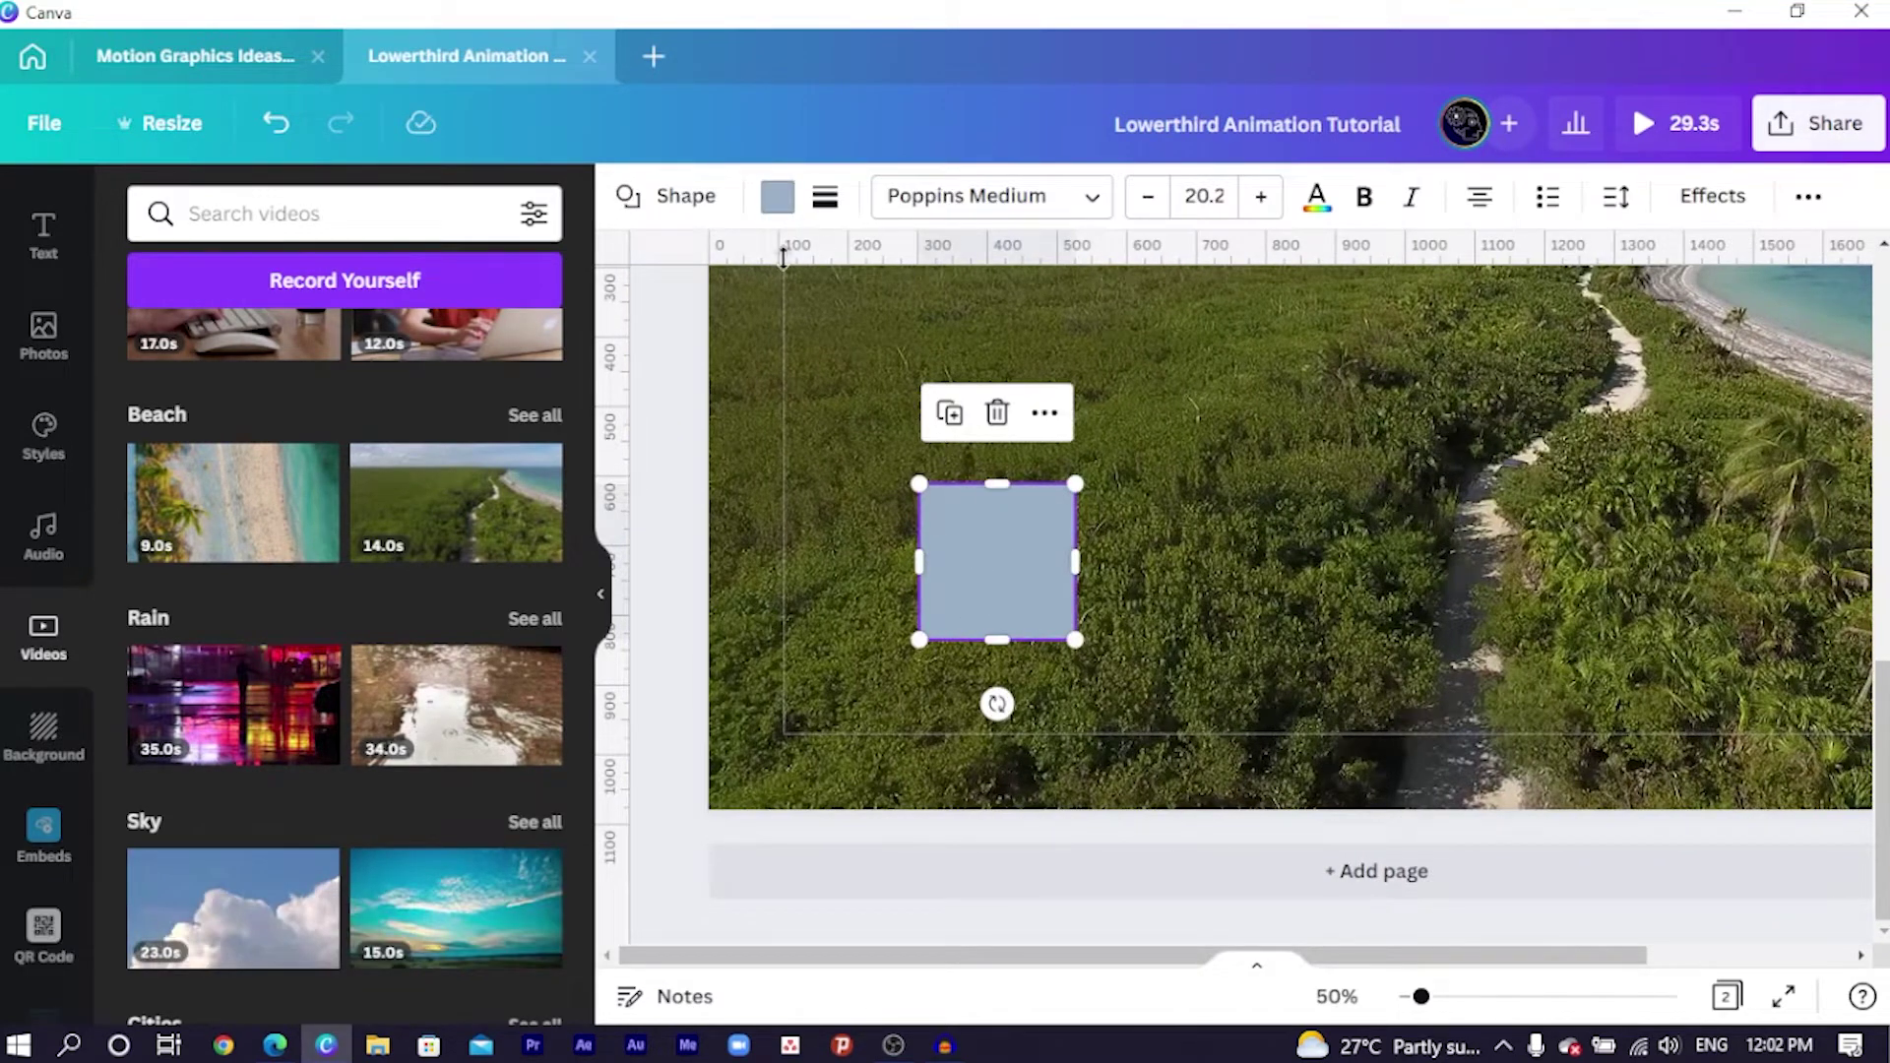
left_click(825, 199)
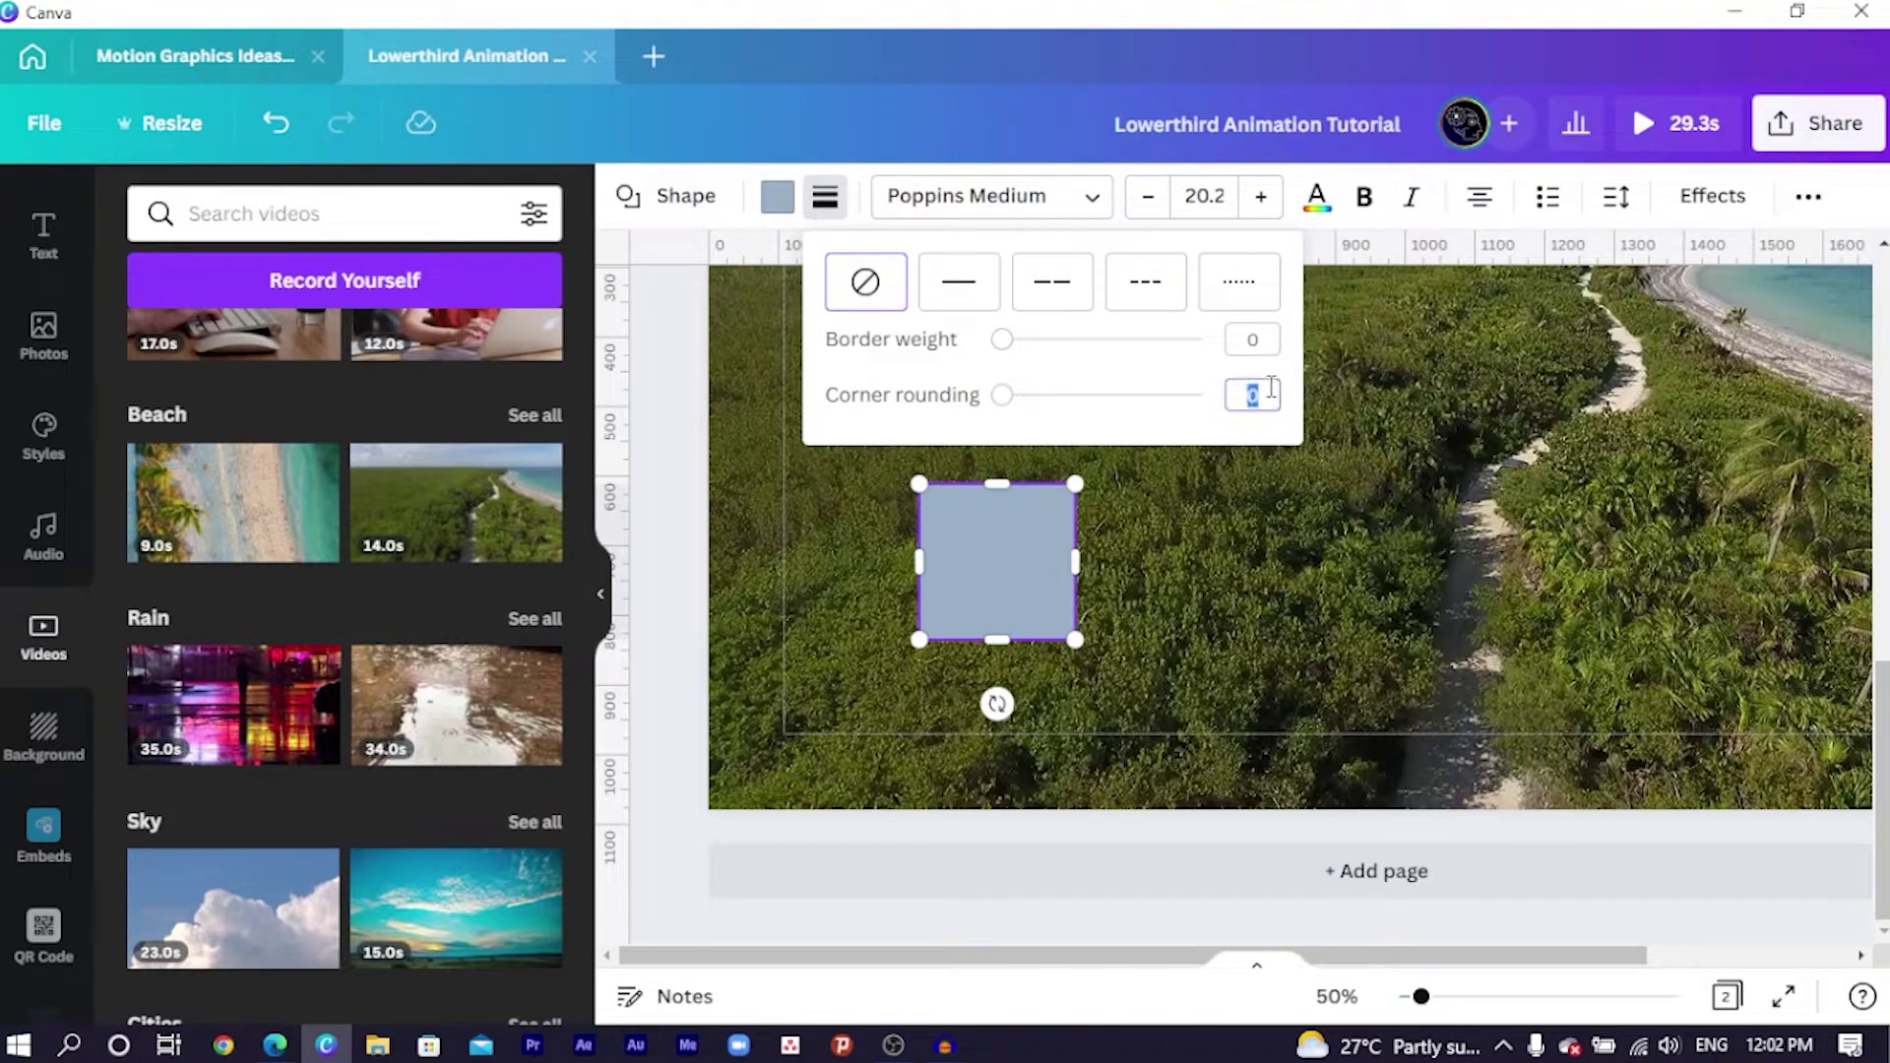
left_click(673, 620)
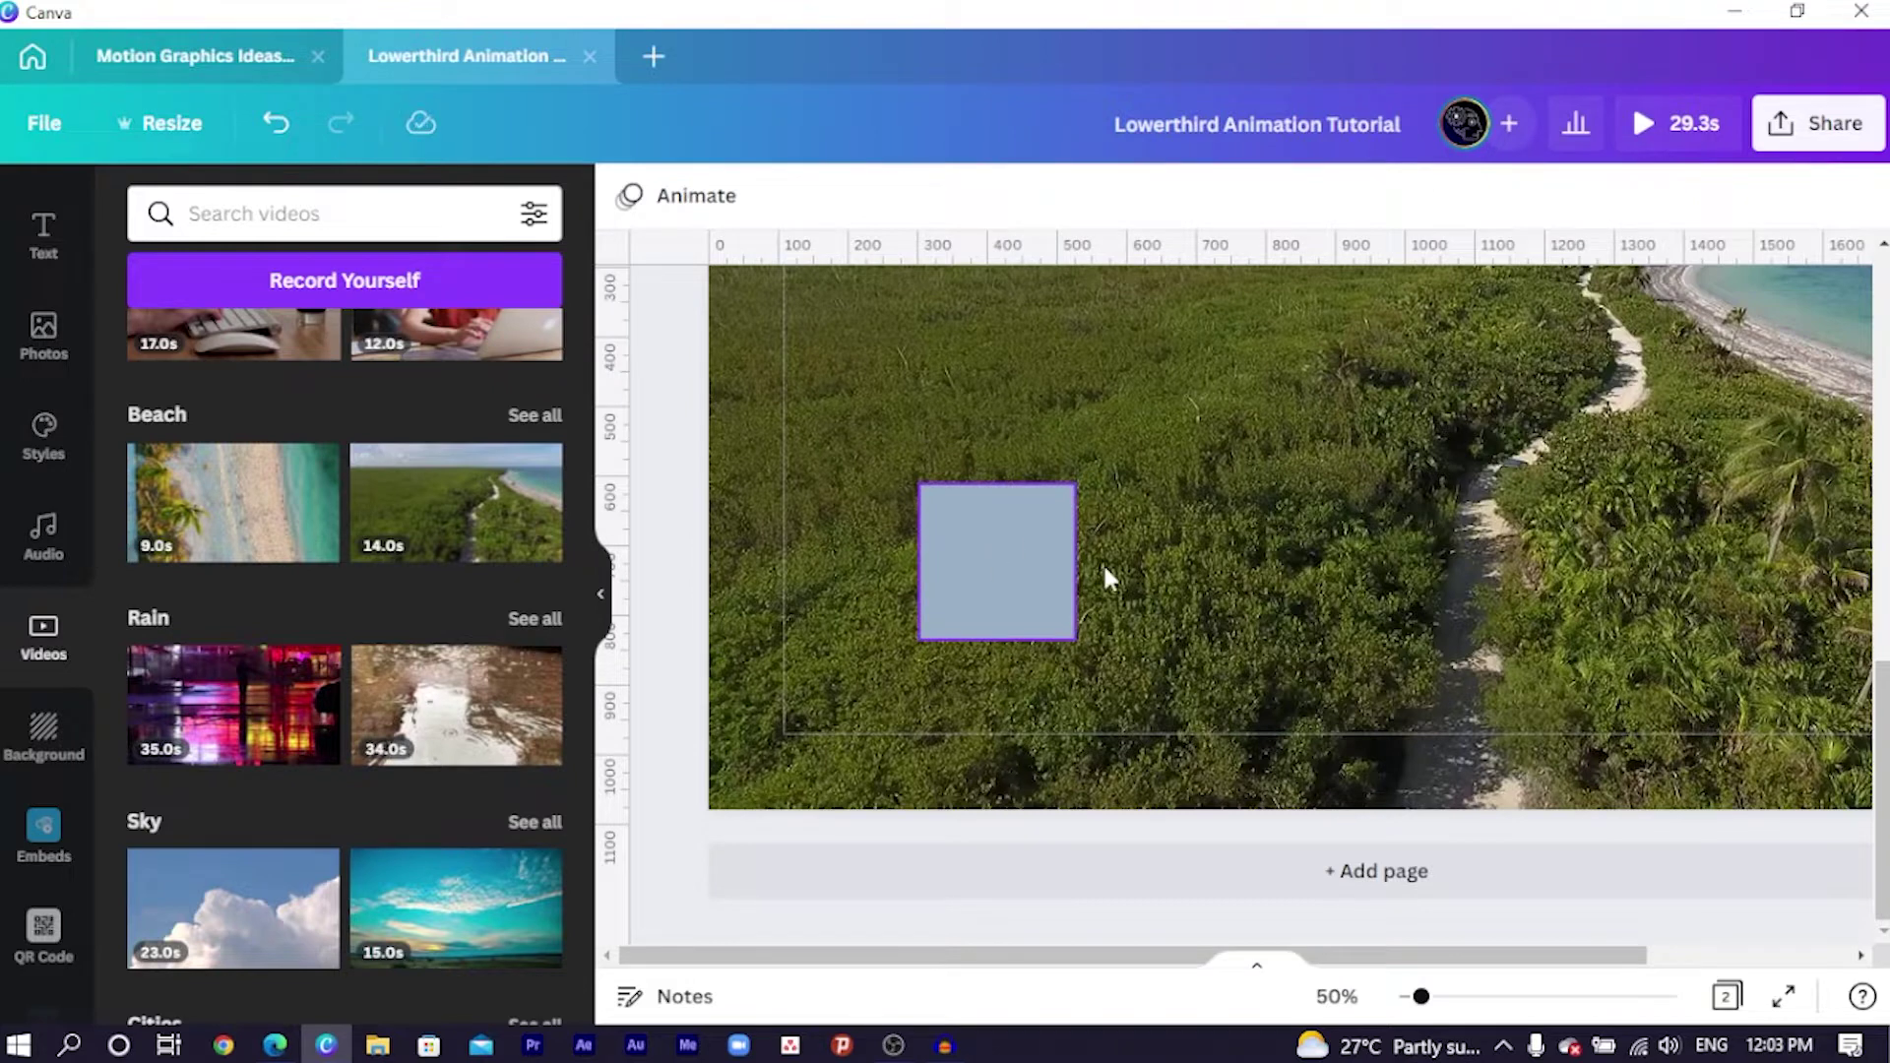
Duplicate the square, place the copy to its right, and reshape the copy into a long, low bar.
left_click(1014, 588)
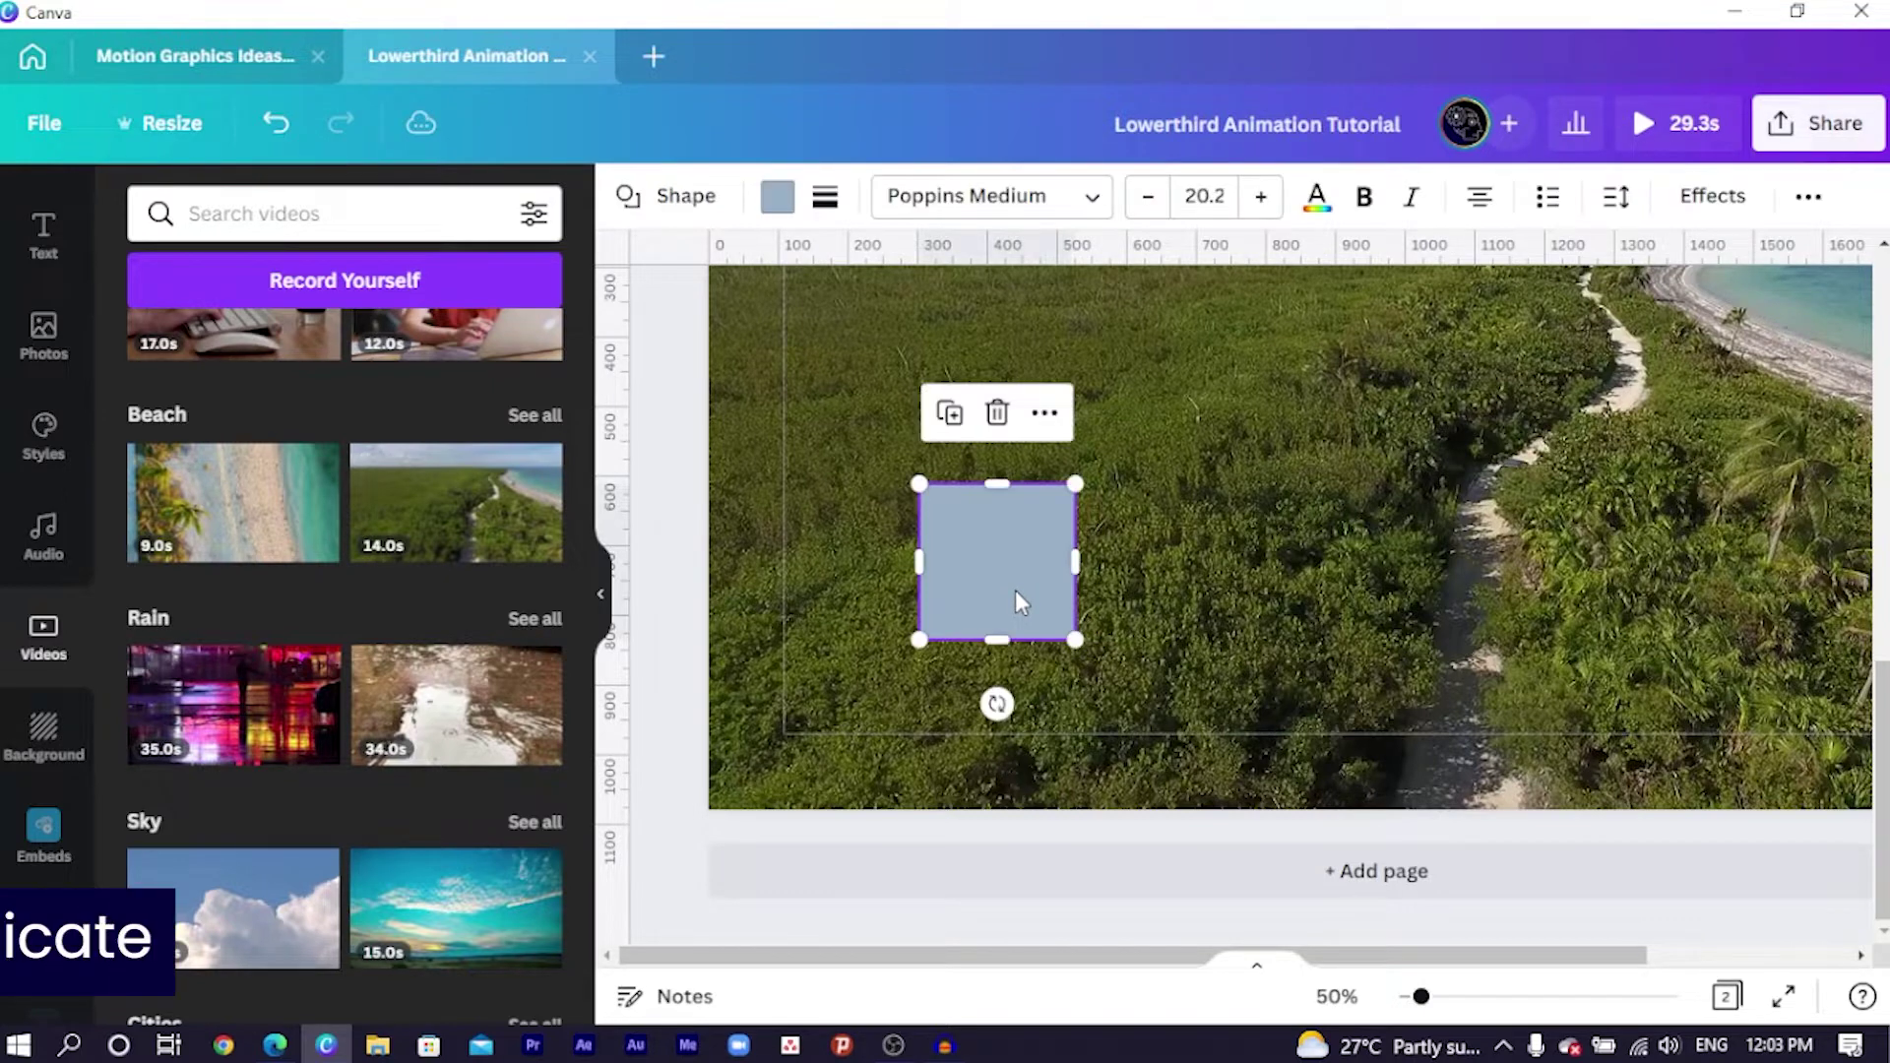
key("ctrl+d")
left_click_drag(1014, 589, 1177, 577)
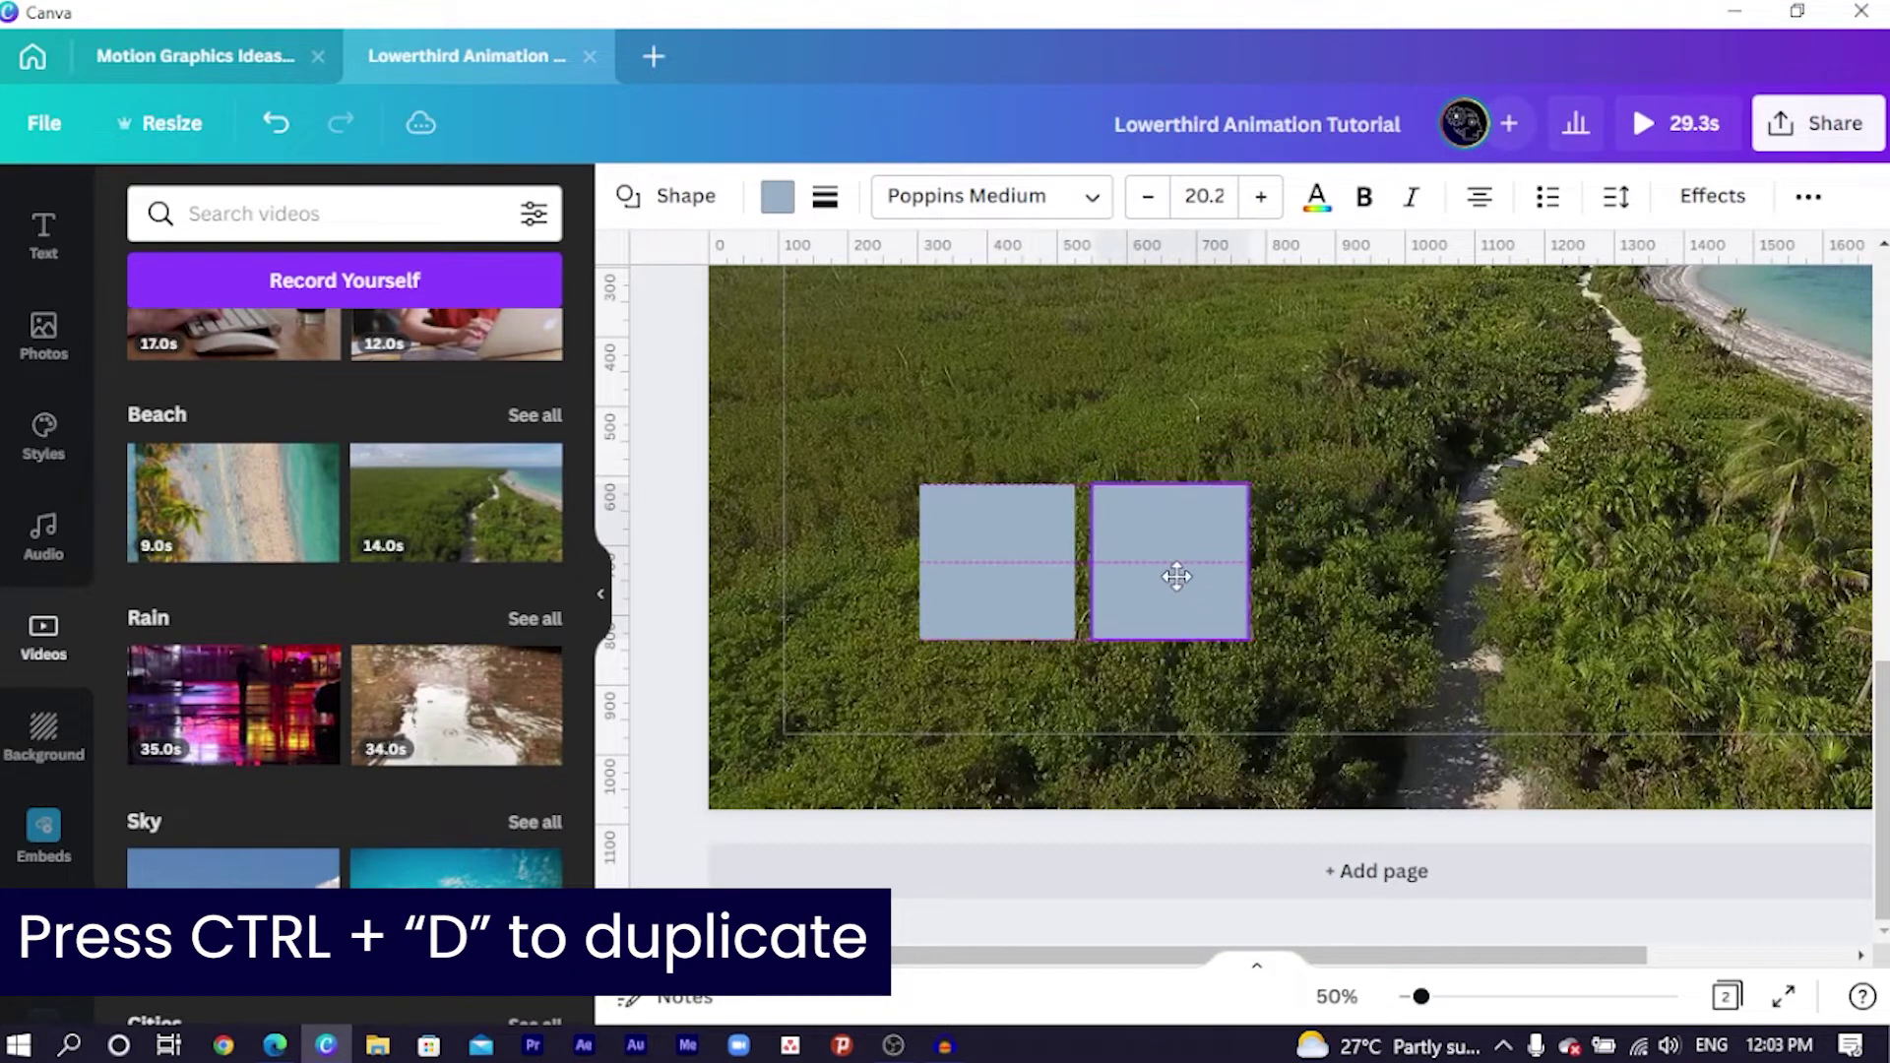
left_click_drag(1171, 483, 1144, 575)
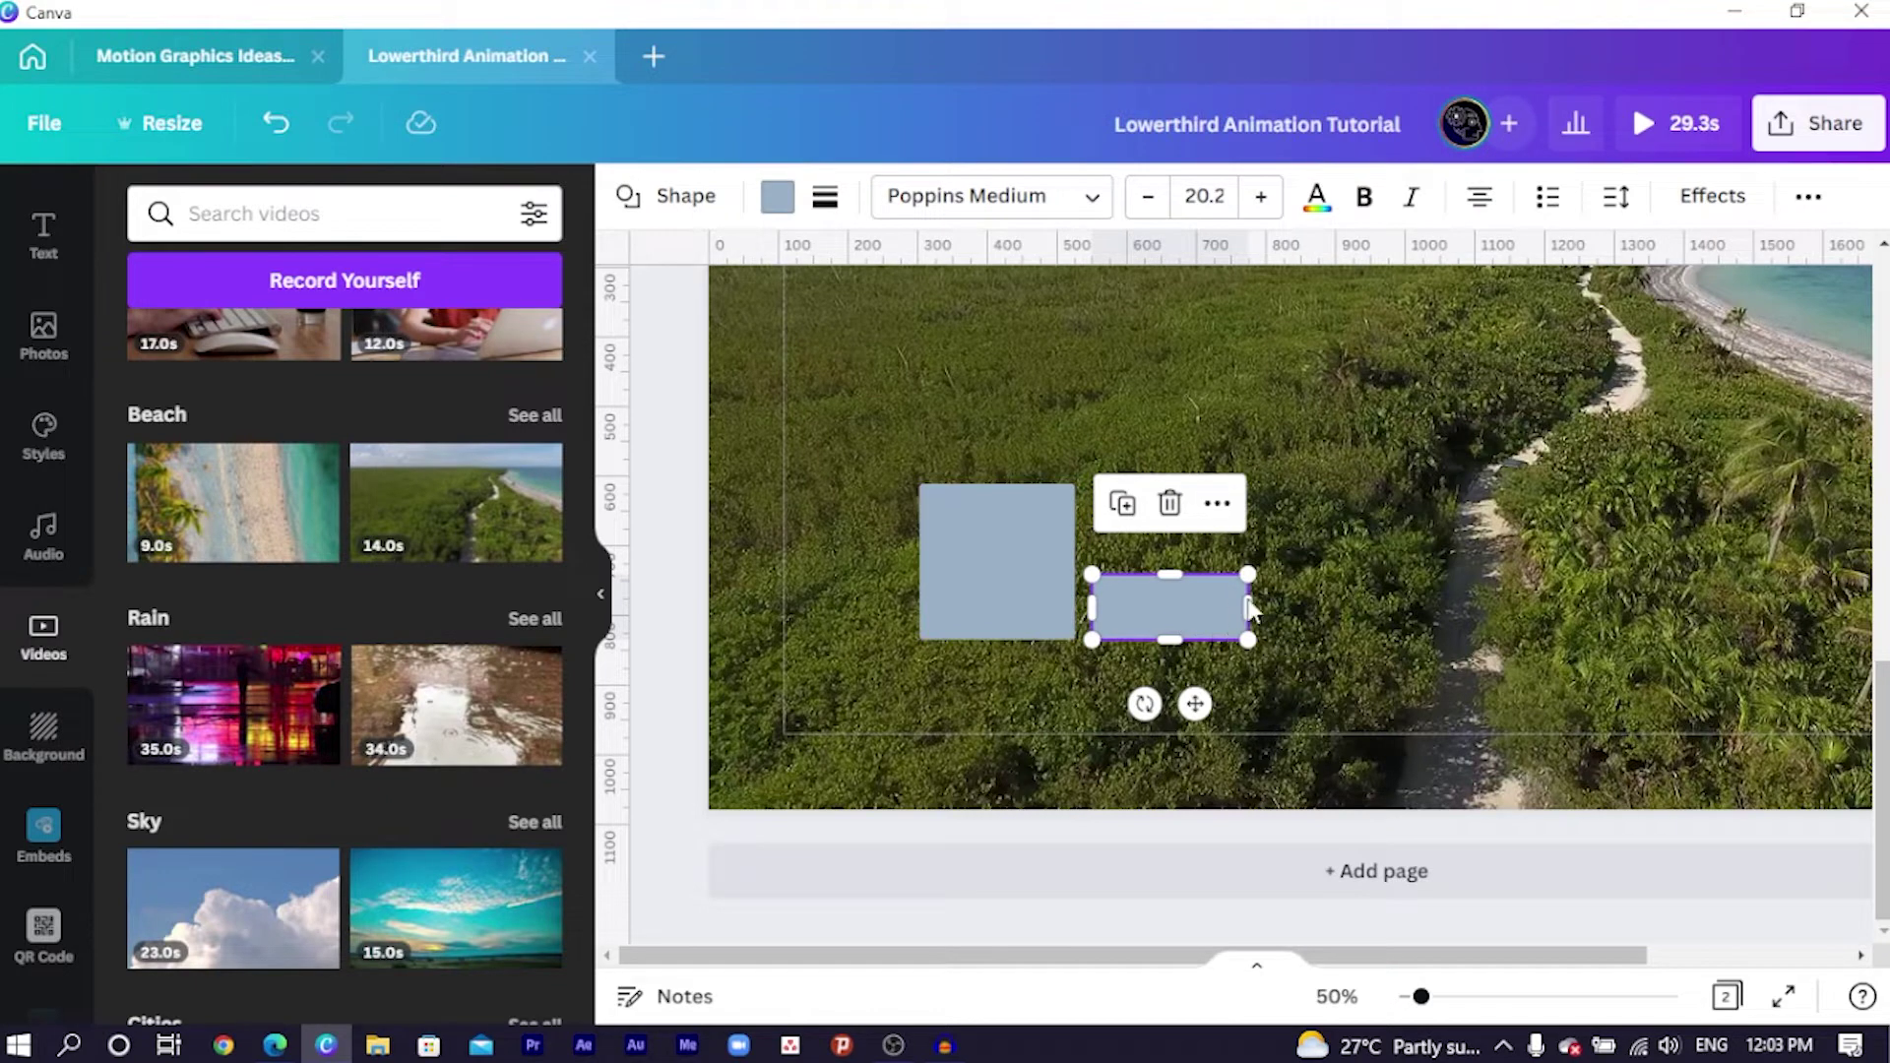
left_click_drag(1248, 607, 1513, 608)
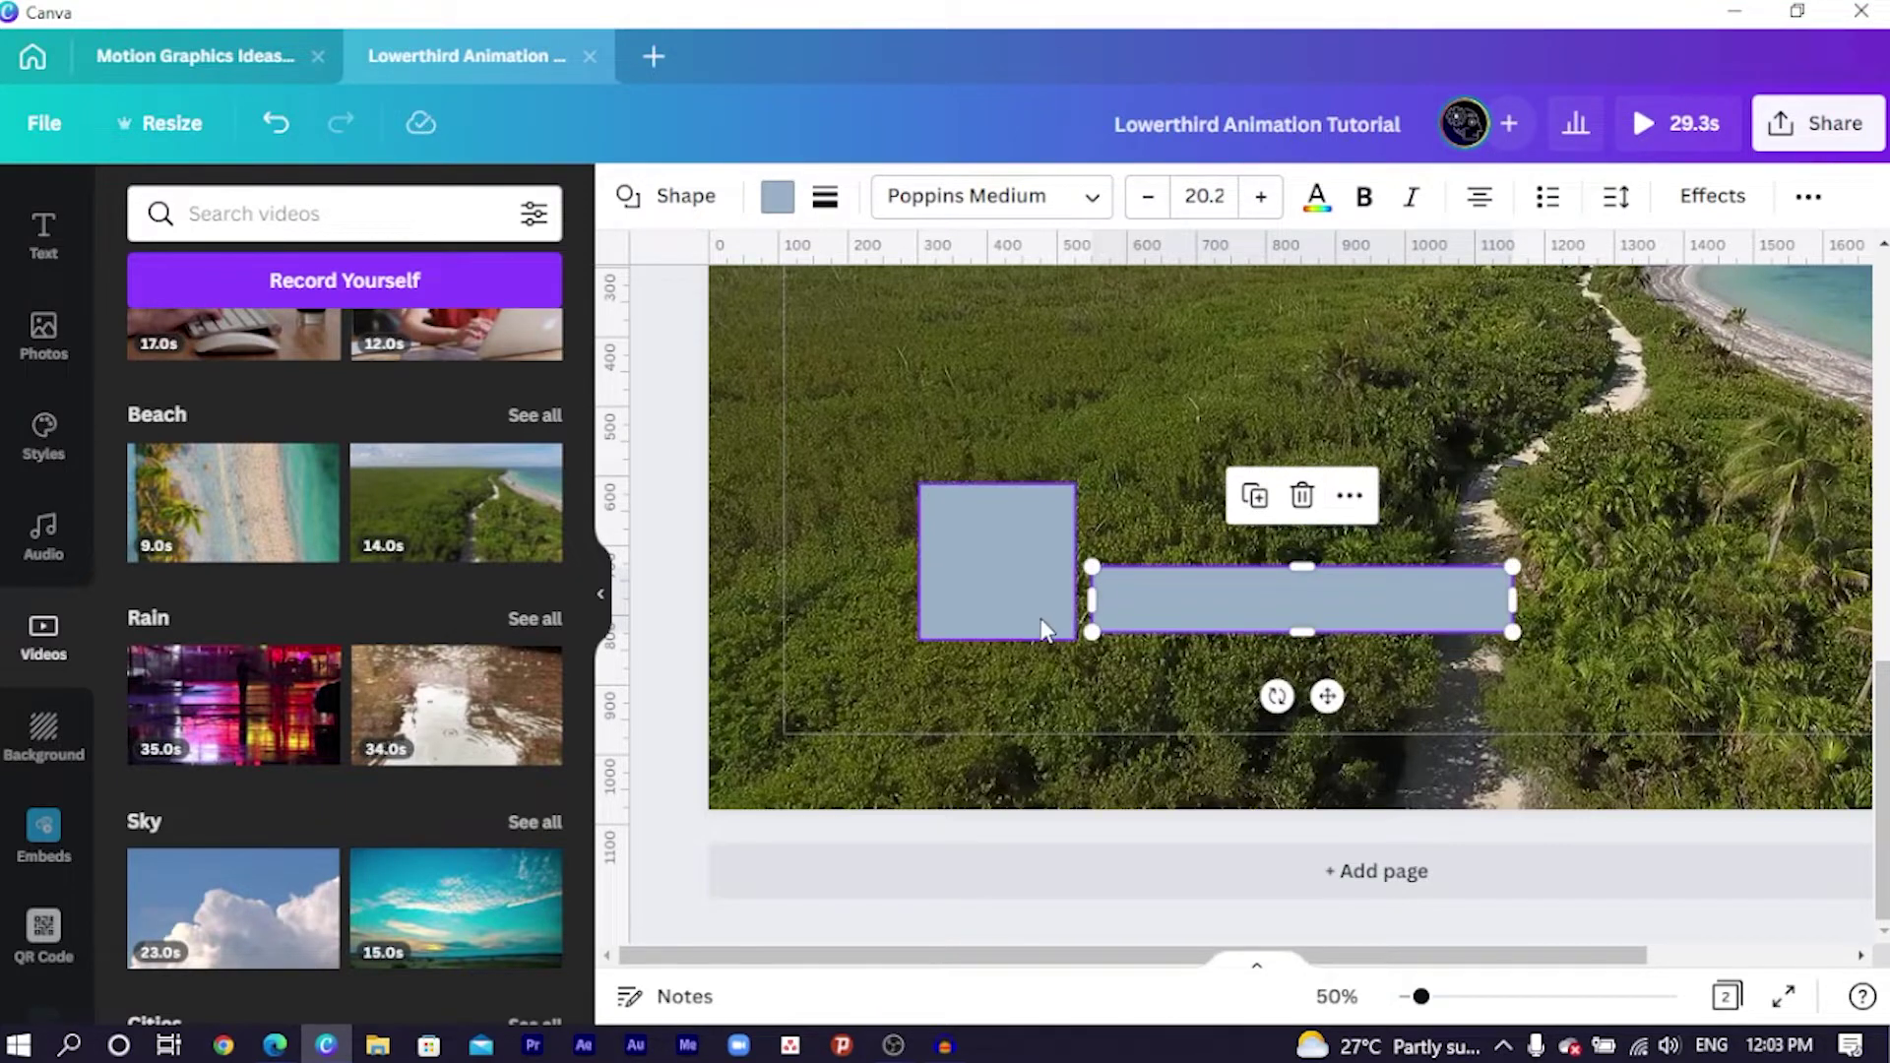
Add two horizontal lines as wide as the bar, one above and one below it, level with the square's top and bottom edges.
left_click(1226, 662)
key("l")
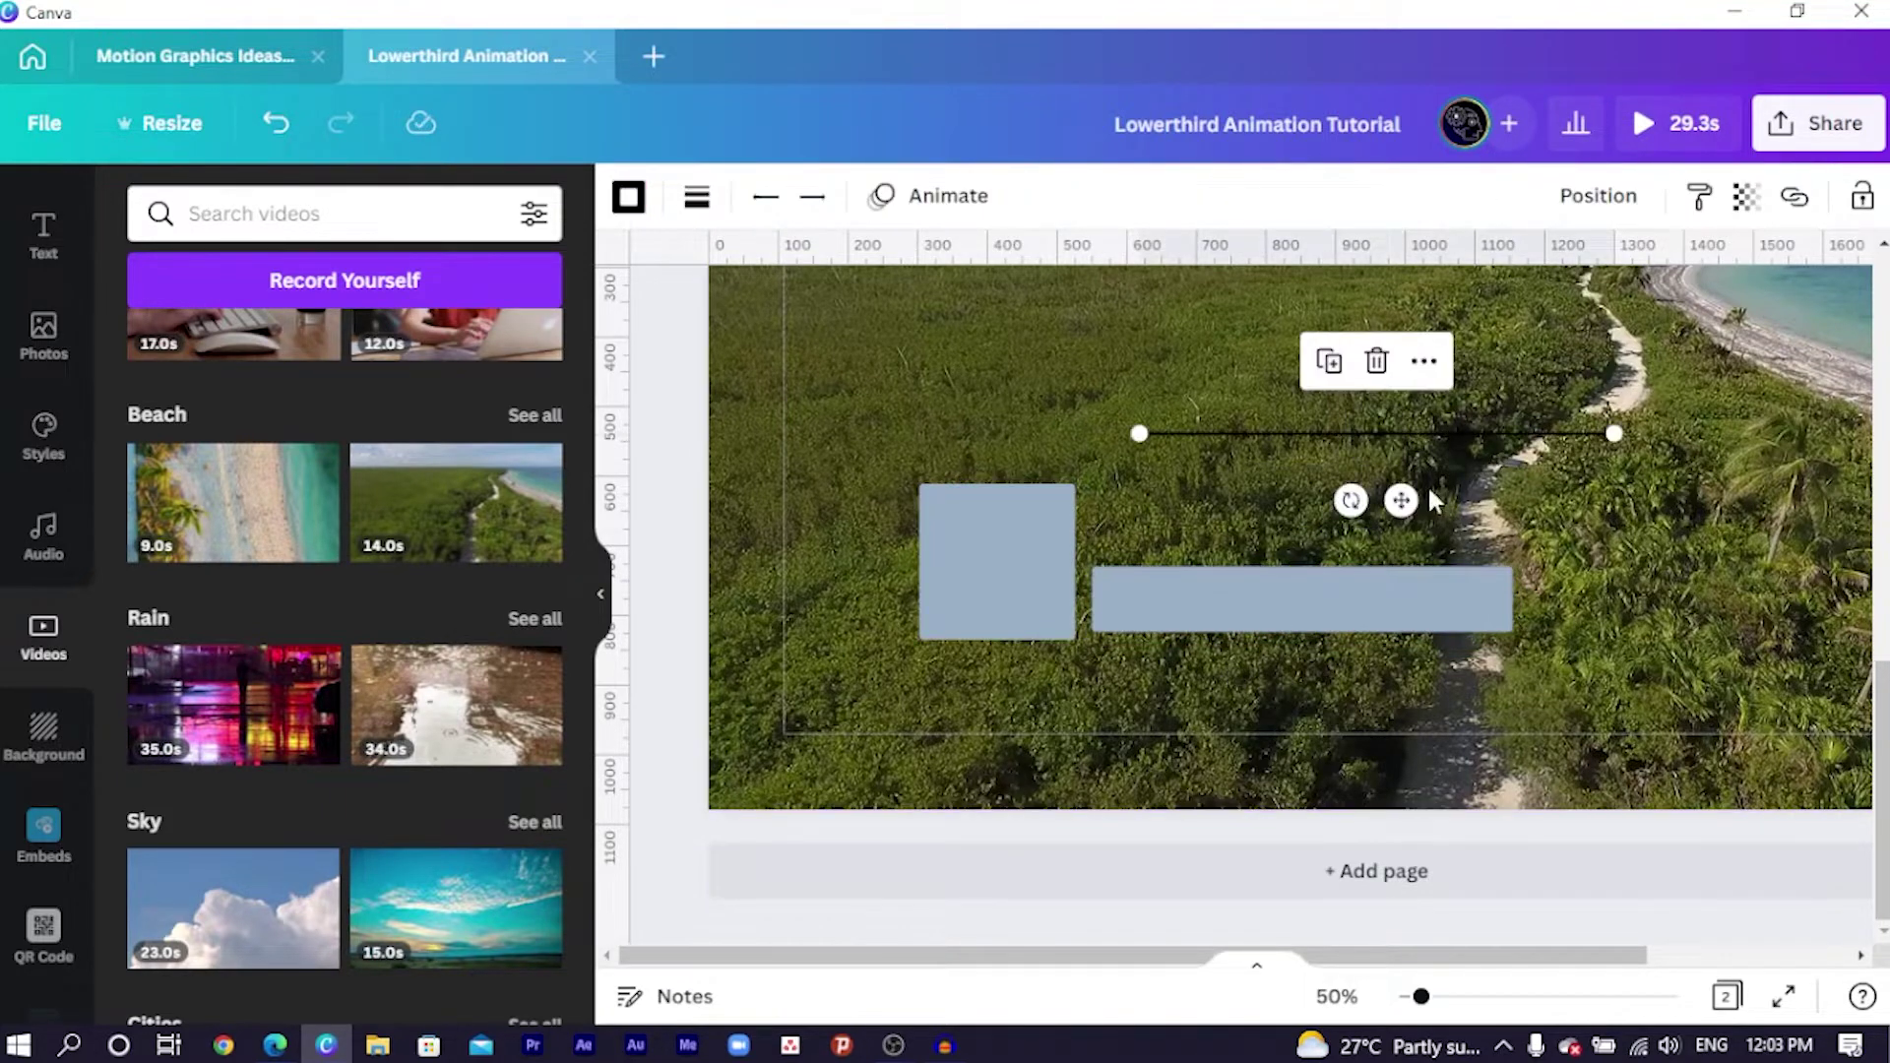
left_click_drag(1394, 501, 1351, 553)
left_click_drag(1565, 484, 1512, 484)
left_click_drag(1336, 553, 1336, 739)
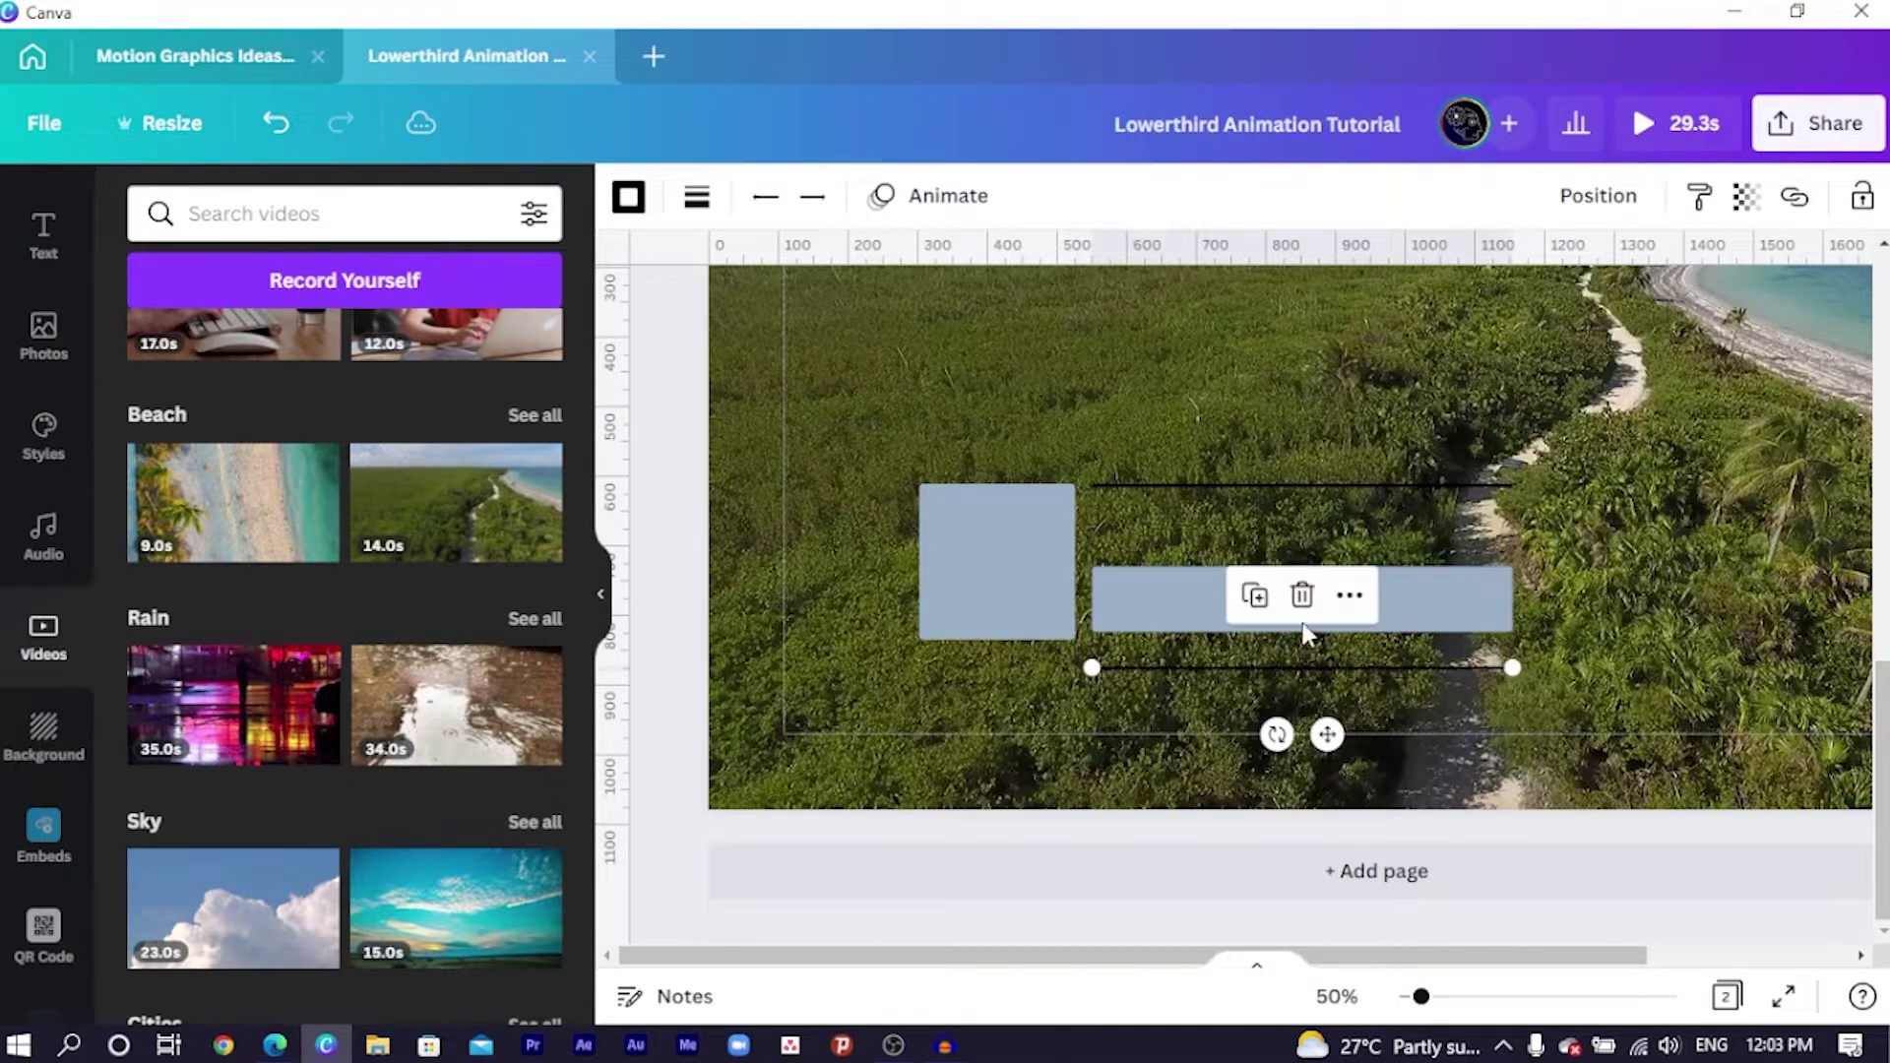
left_click(1400, 599)
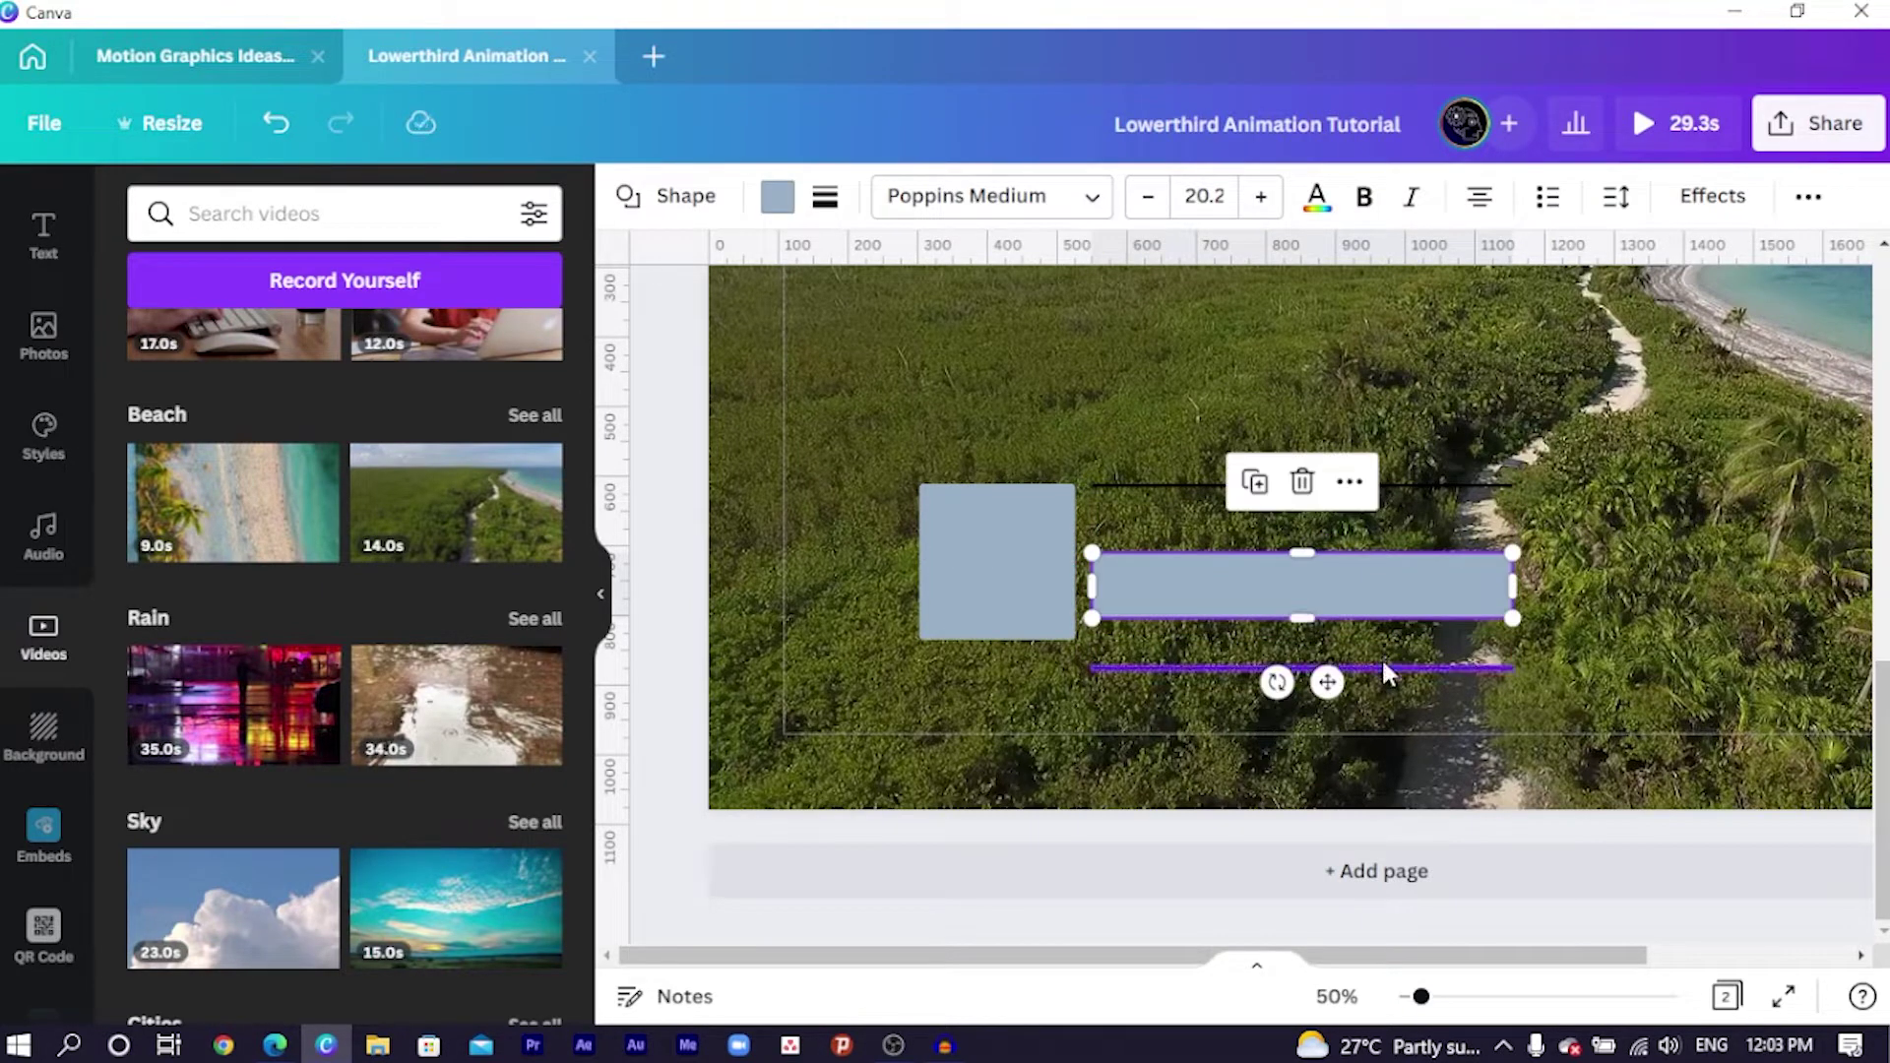
left_click_drag(1385, 664, 1375, 640)
Set the line weight of both the upper and lower lines to 10.
left_click(1403, 507)
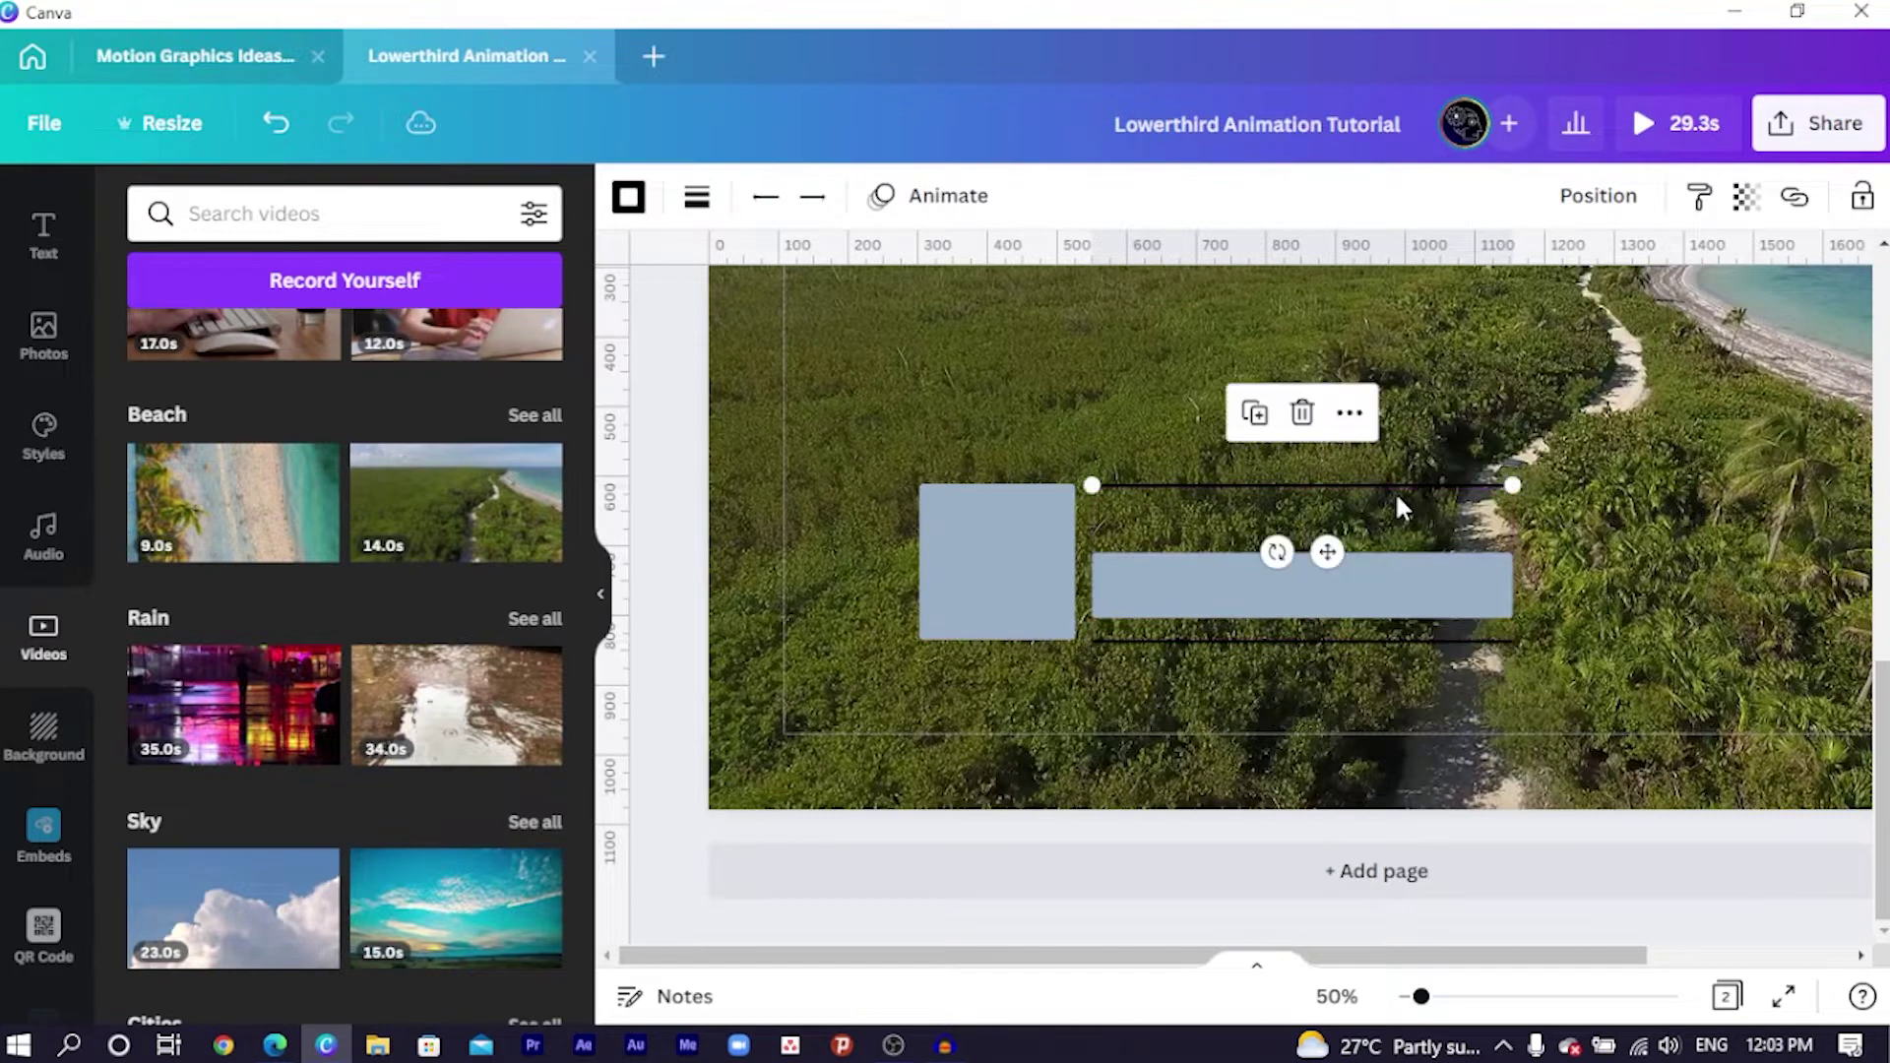
left_click(695, 200)
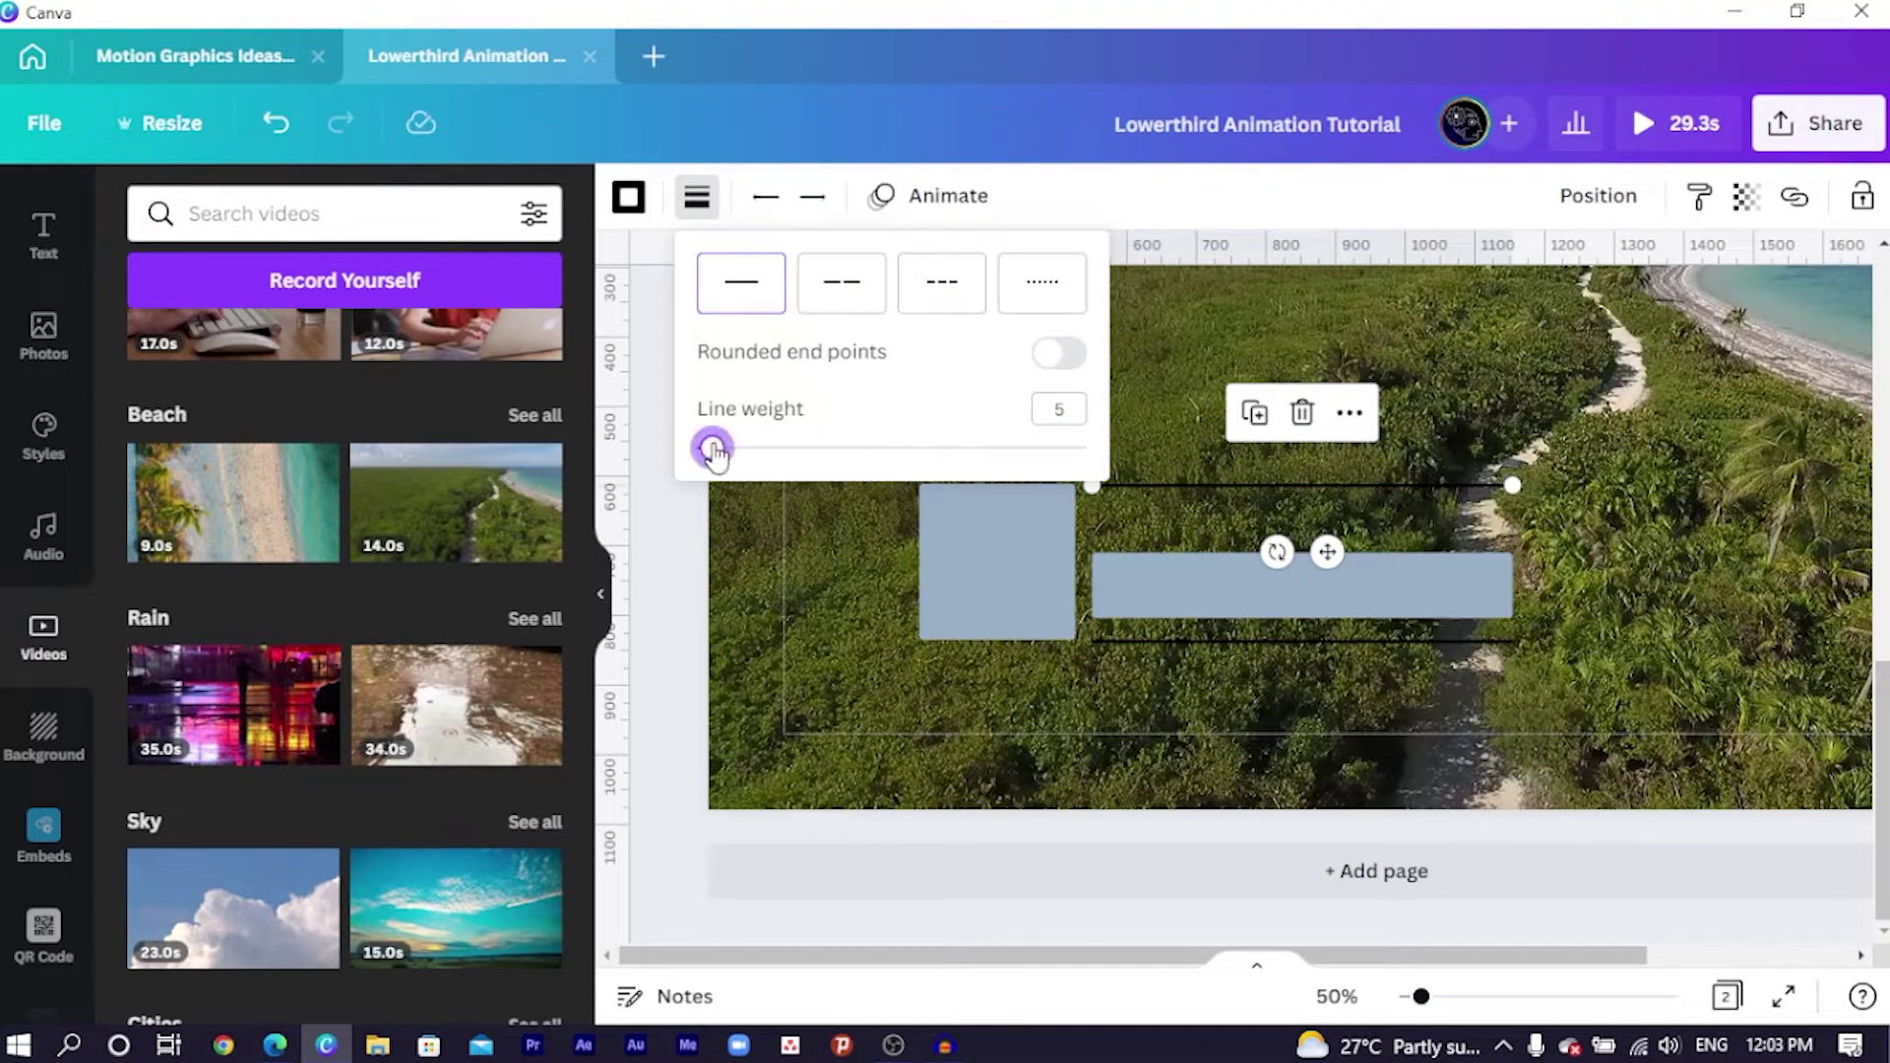
left_click_drag(712, 451, 733, 454)
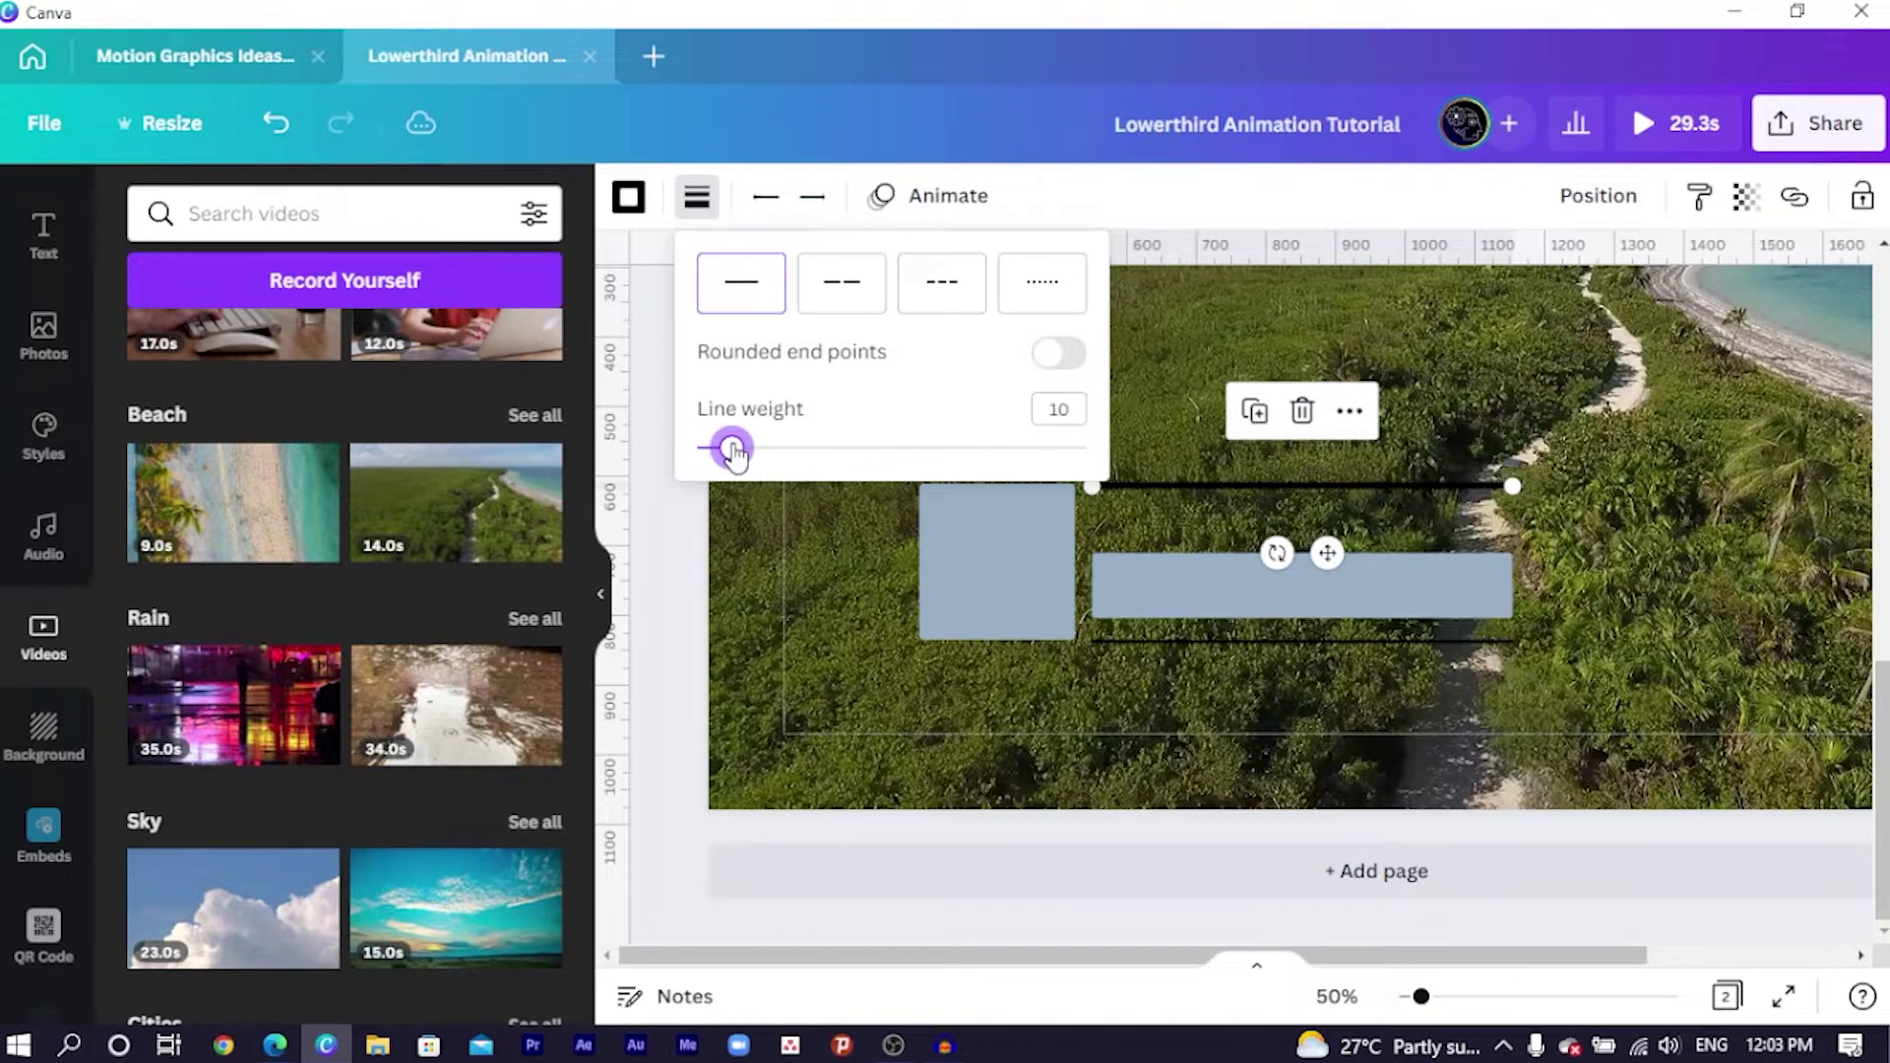
left_click(1176, 642)
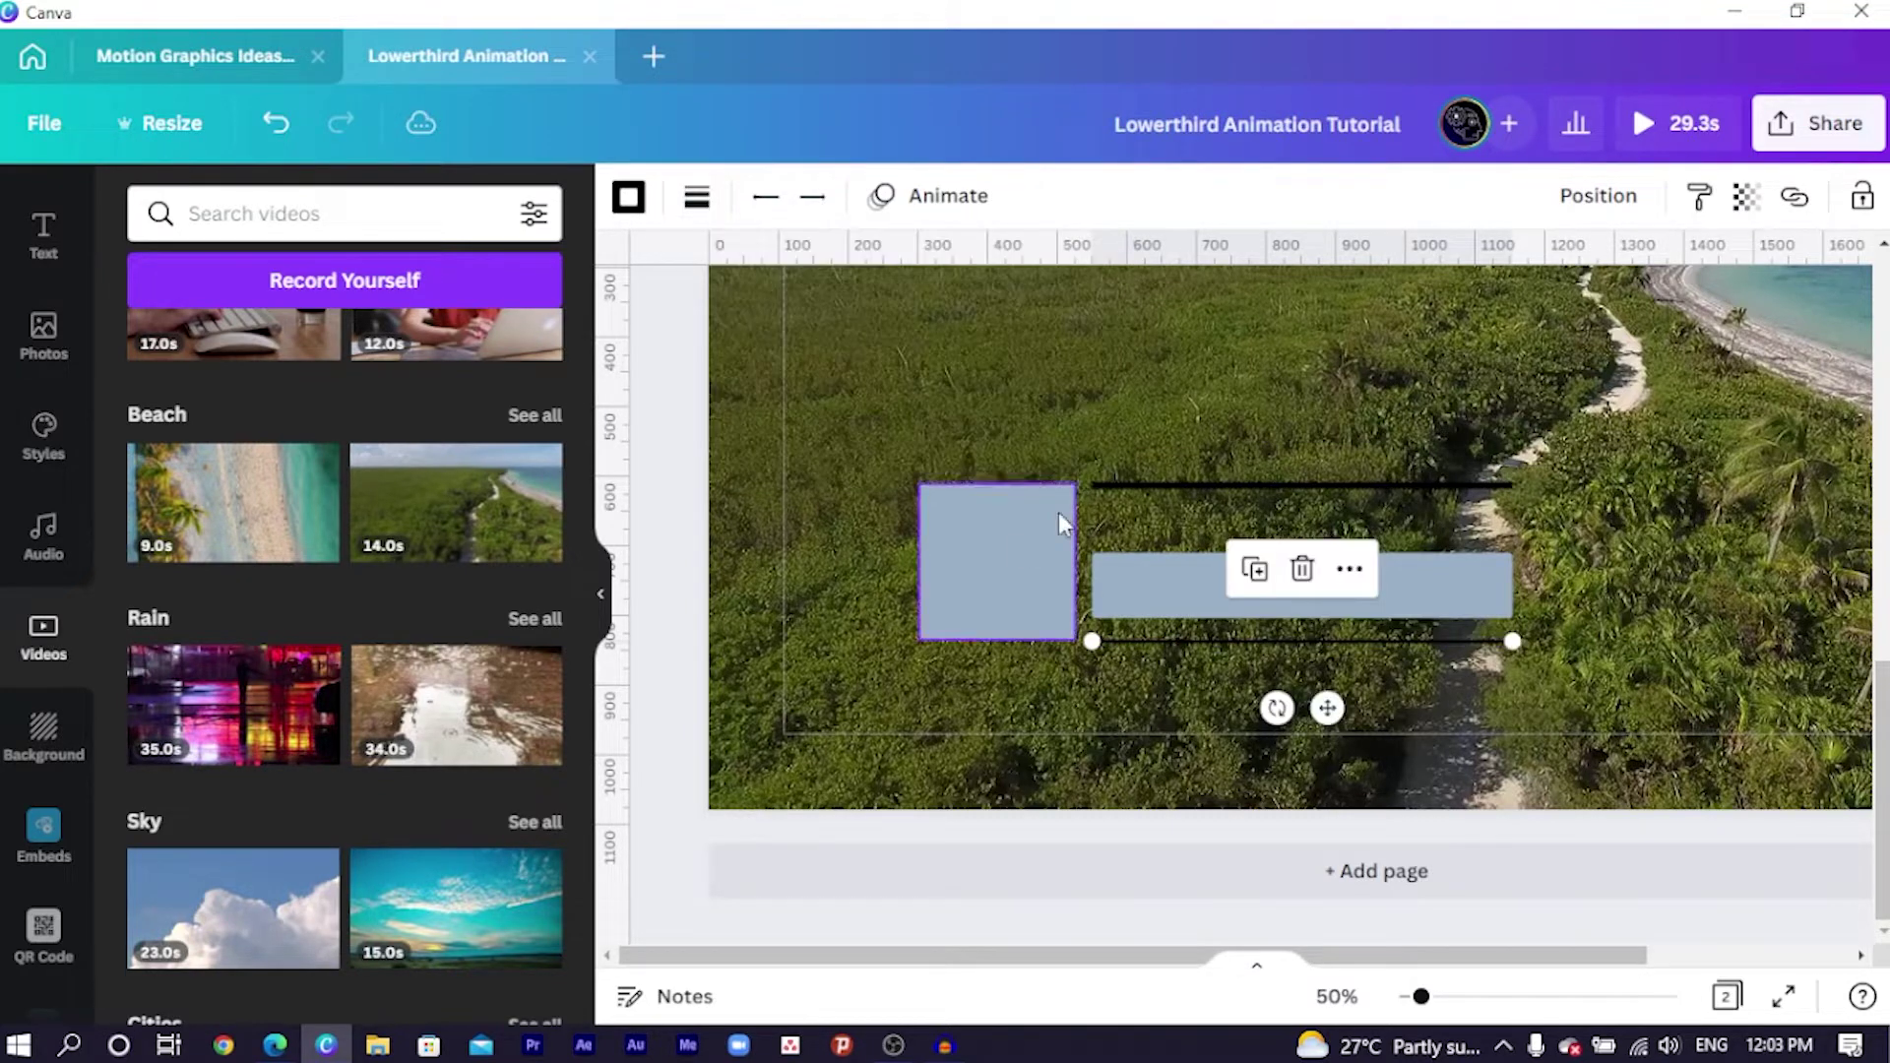
left_click(696, 200)
double_click(1058, 408)
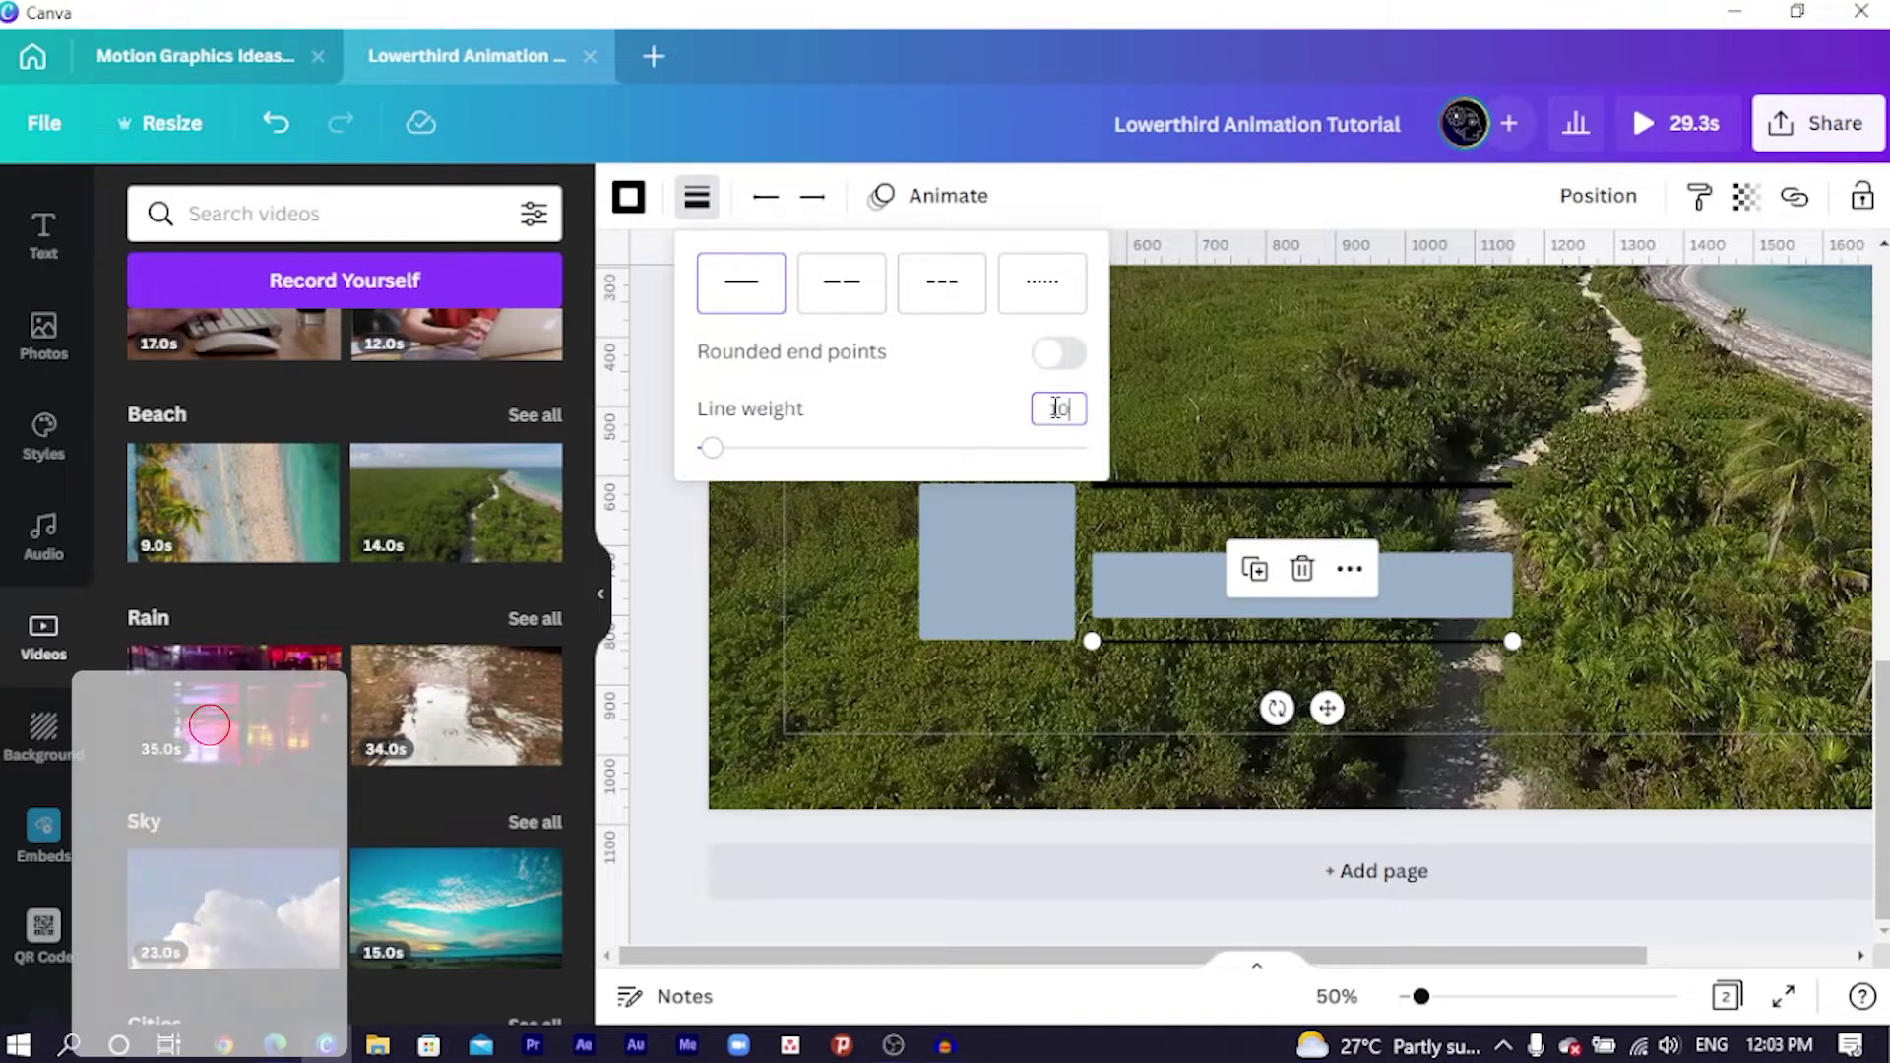
type("10")
key("Return")
left_click(1097, 714)
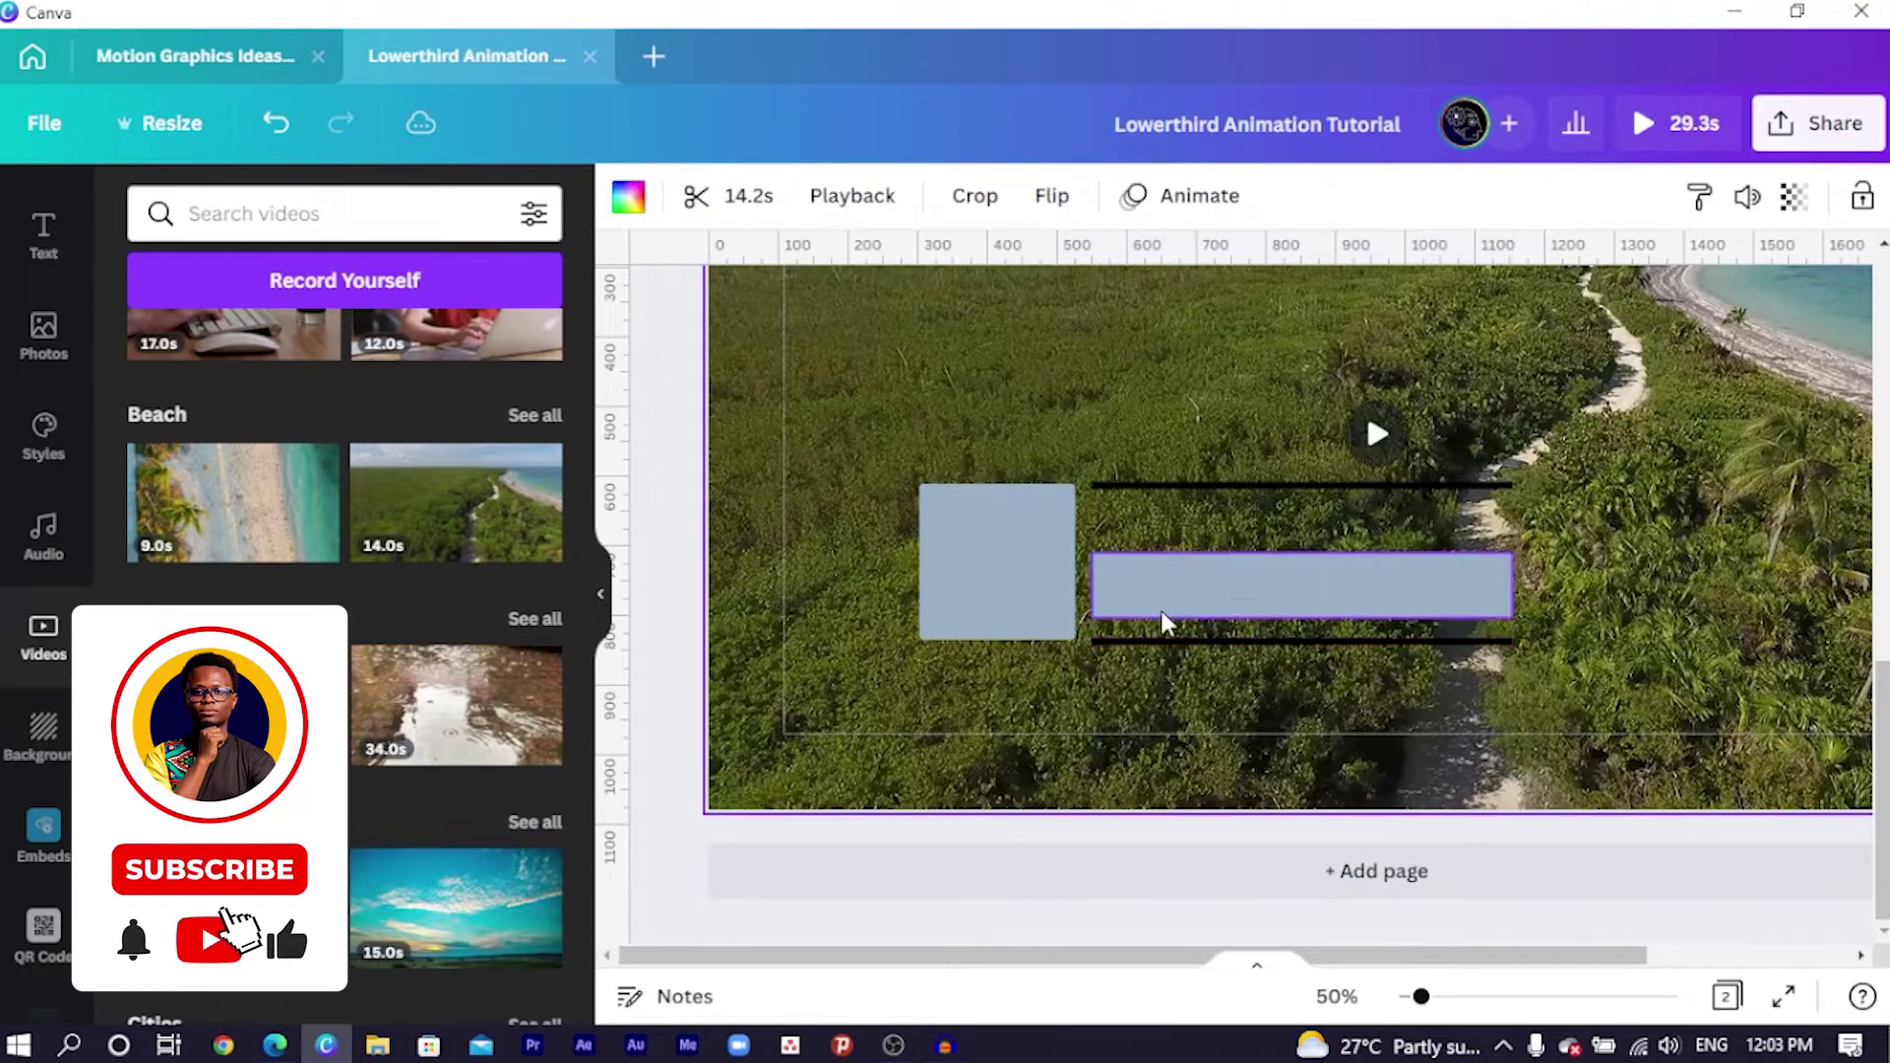
Nudge the bar down until it sits just above the lower line.
left_click(1172, 587)
left_click(1171, 586)
key("Down")
key("Down")
key("Down")
key("Down")
key("Down")
key("Down")
key("Down")
key("Down")
key("Down")
key("Down")
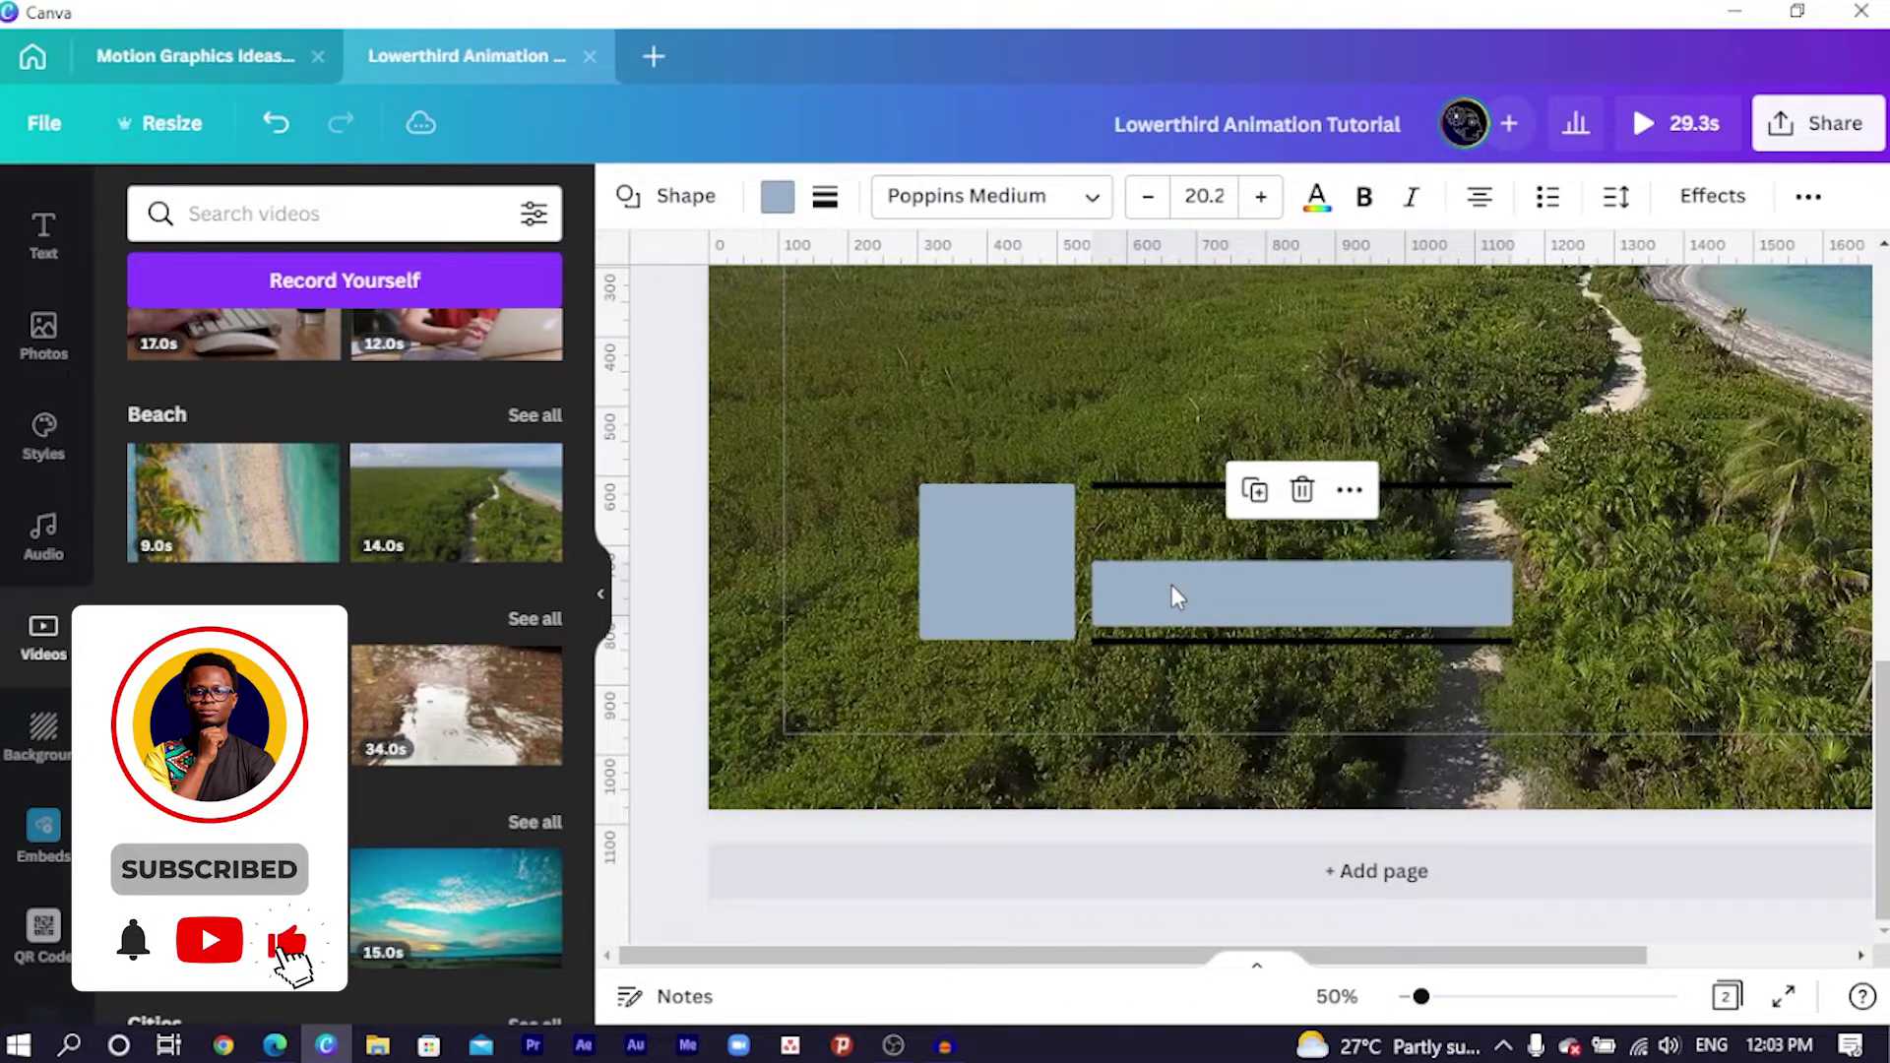
left_click(1179, 488)
Shrink the square slightly around its center.
left_click(1035, 548)
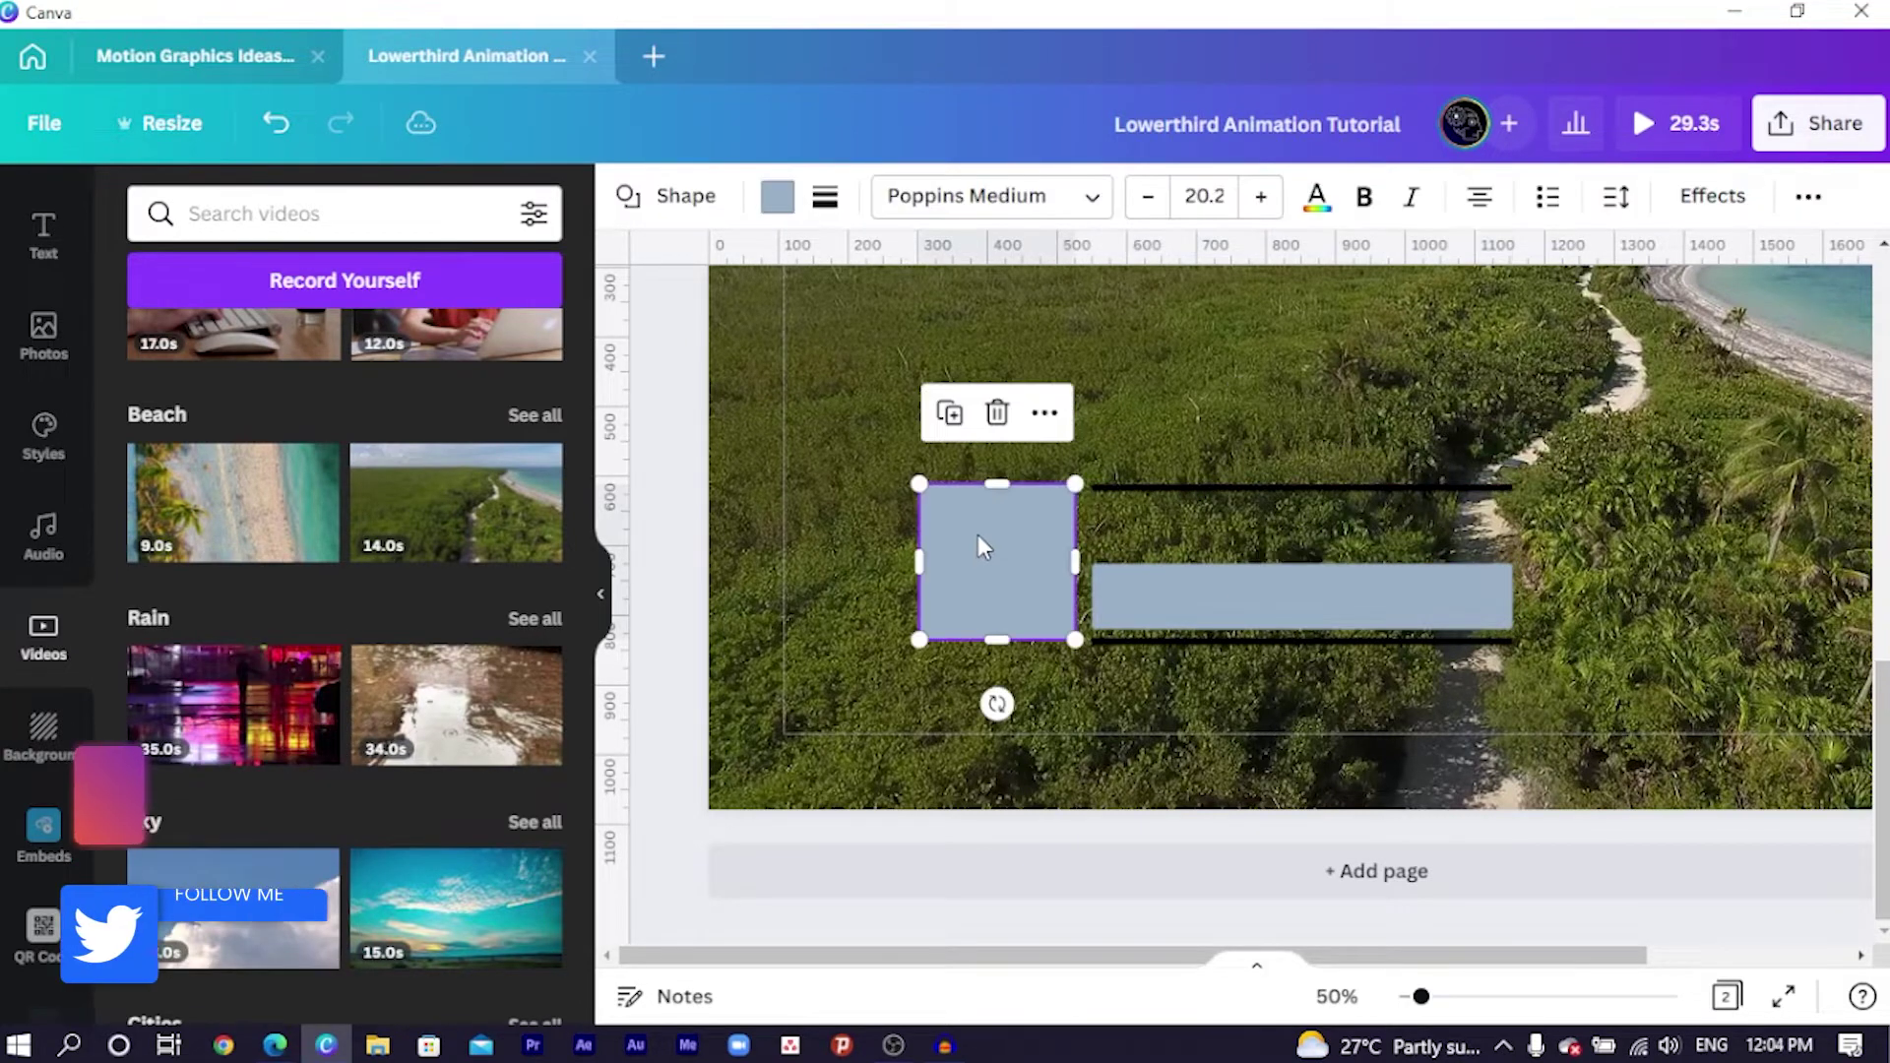
left_click_drag(1078, 486, 1060, 498)
left_click(1147, 658)
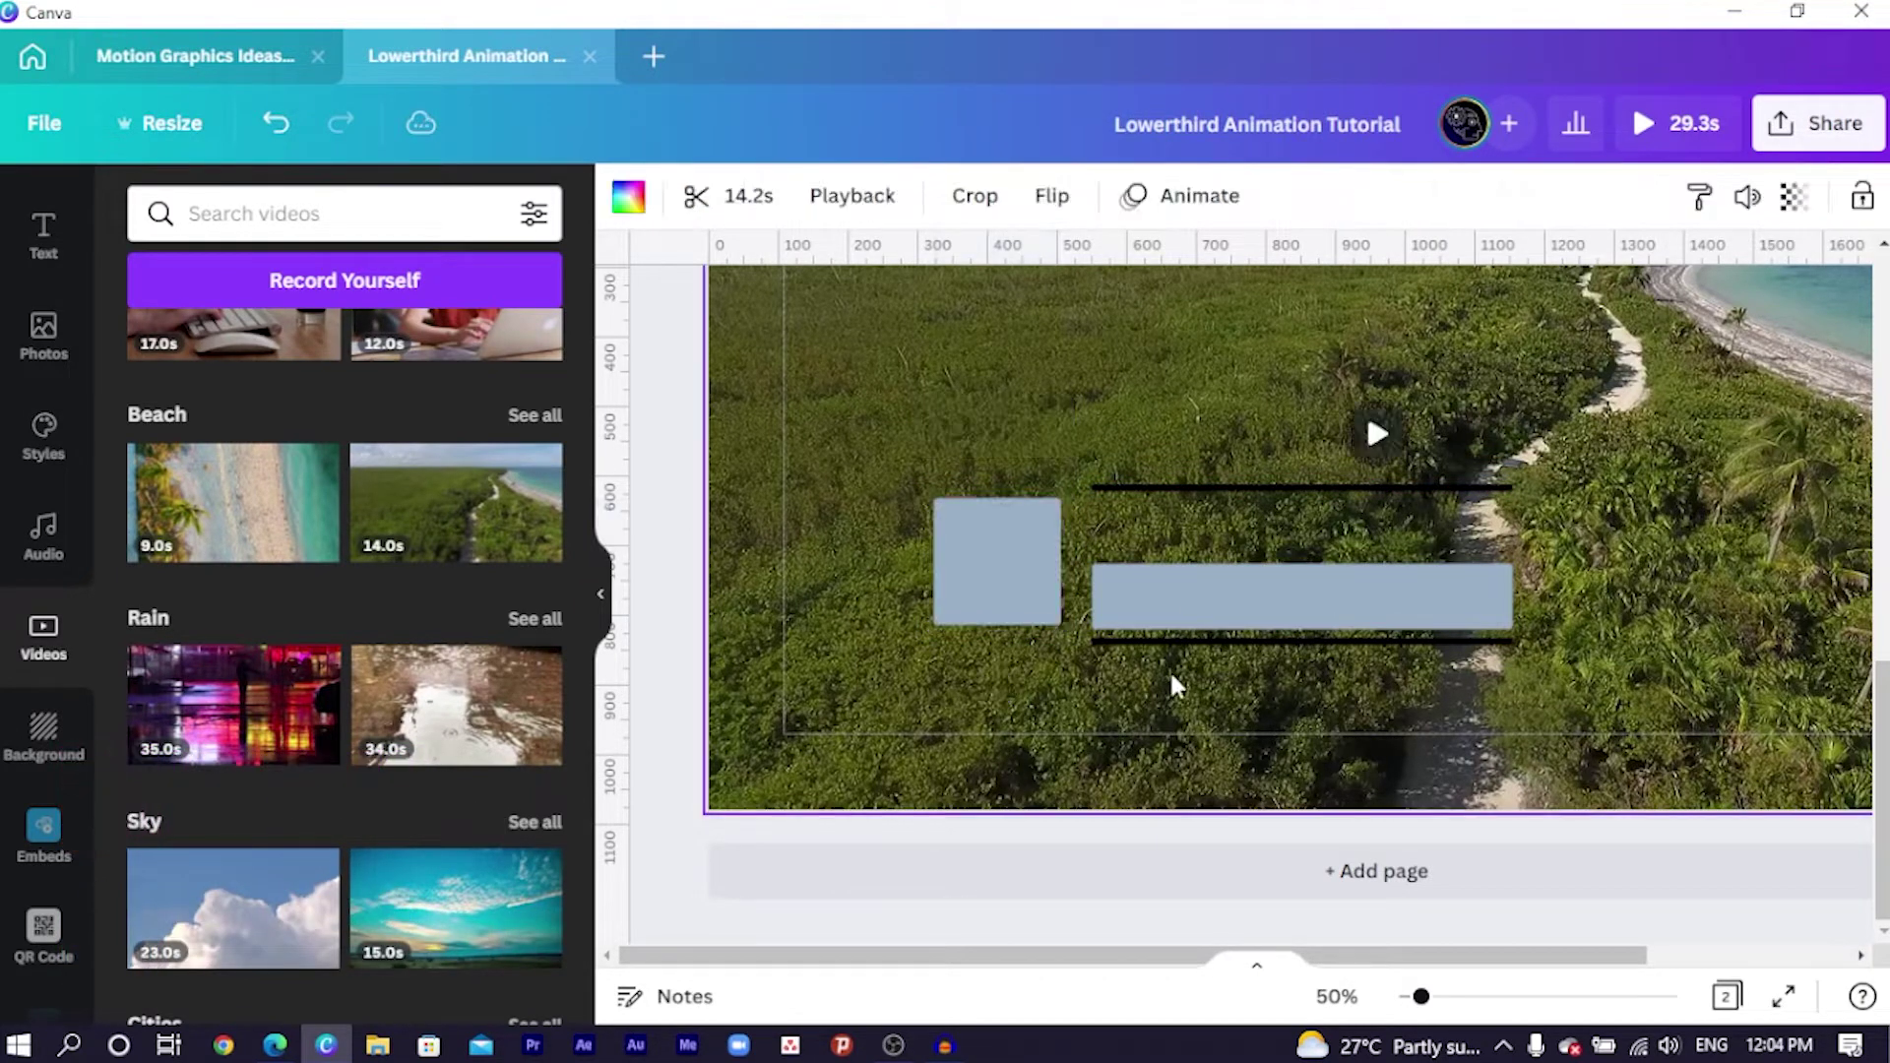
Raise the bar and the lower line so the line meets the smaller square's bottom edge.
left_click(1179, 602)
left_click_drag(1175, 595, 1173, 583)
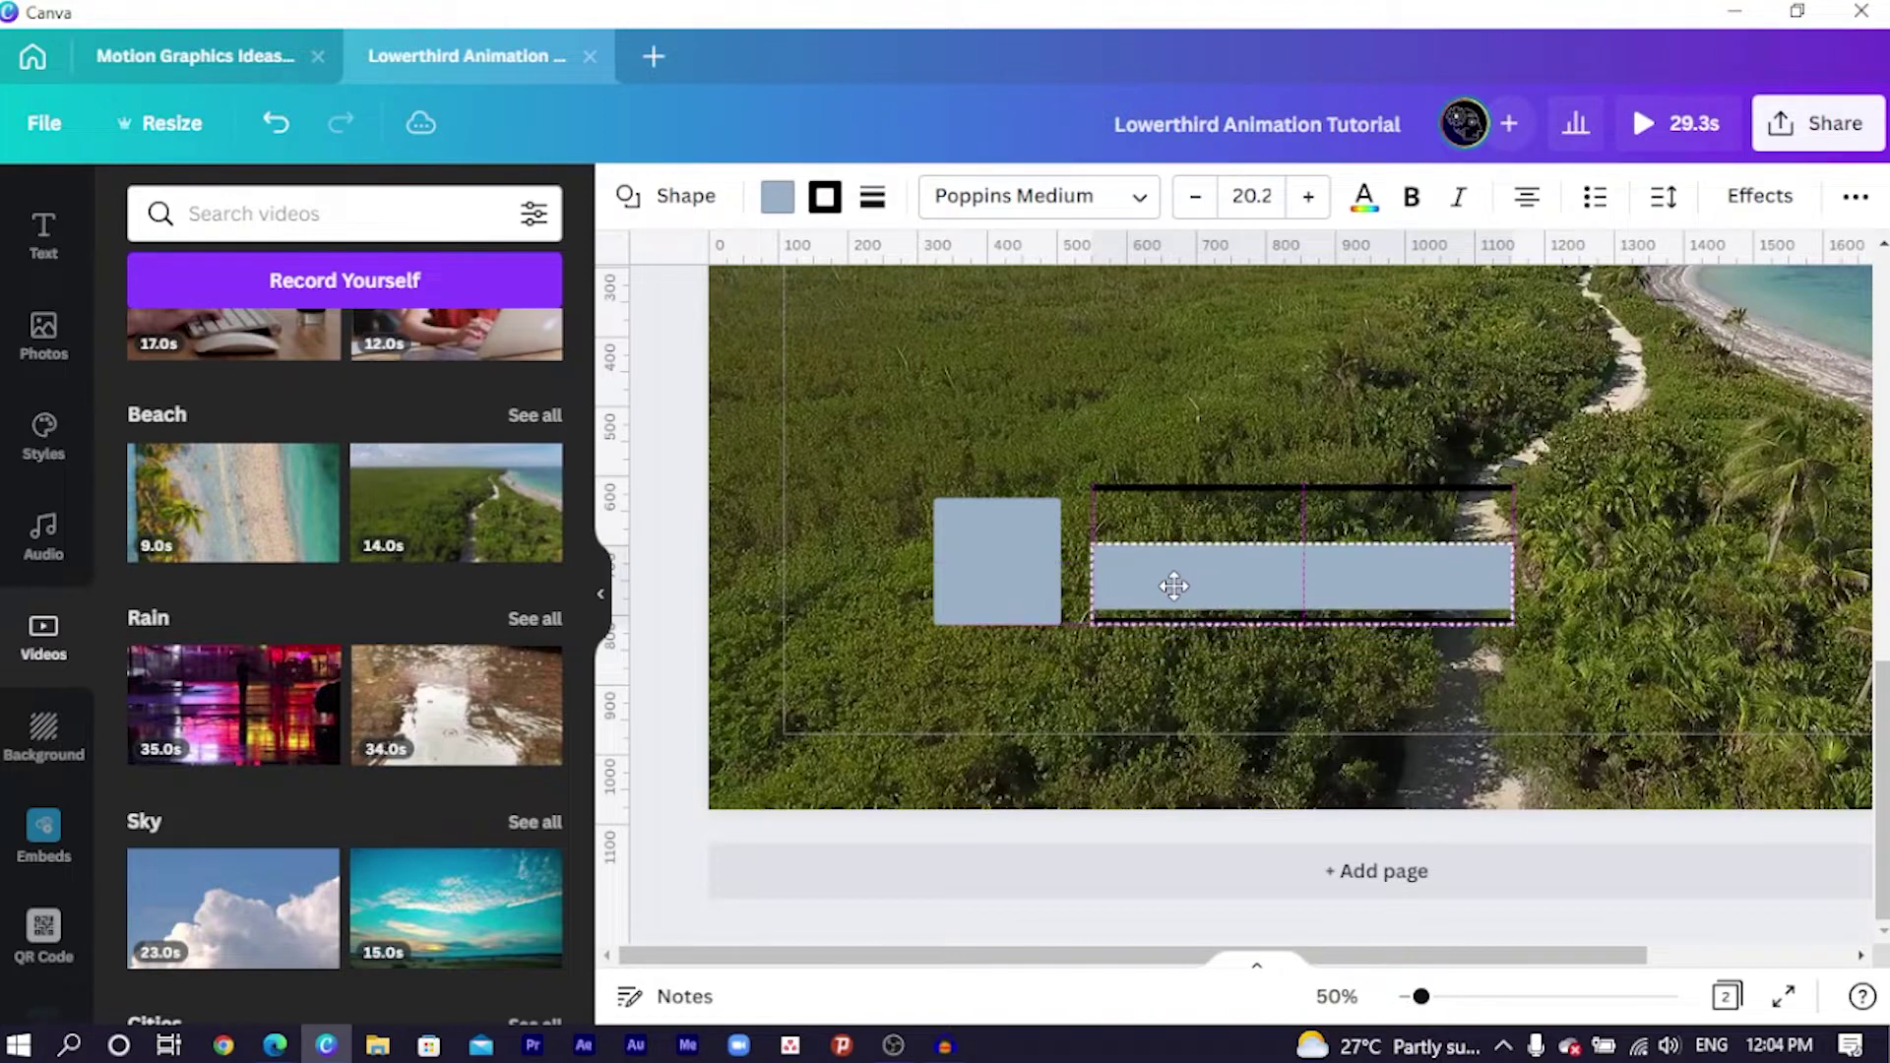
key("Escape")
left_click(1172, 582)
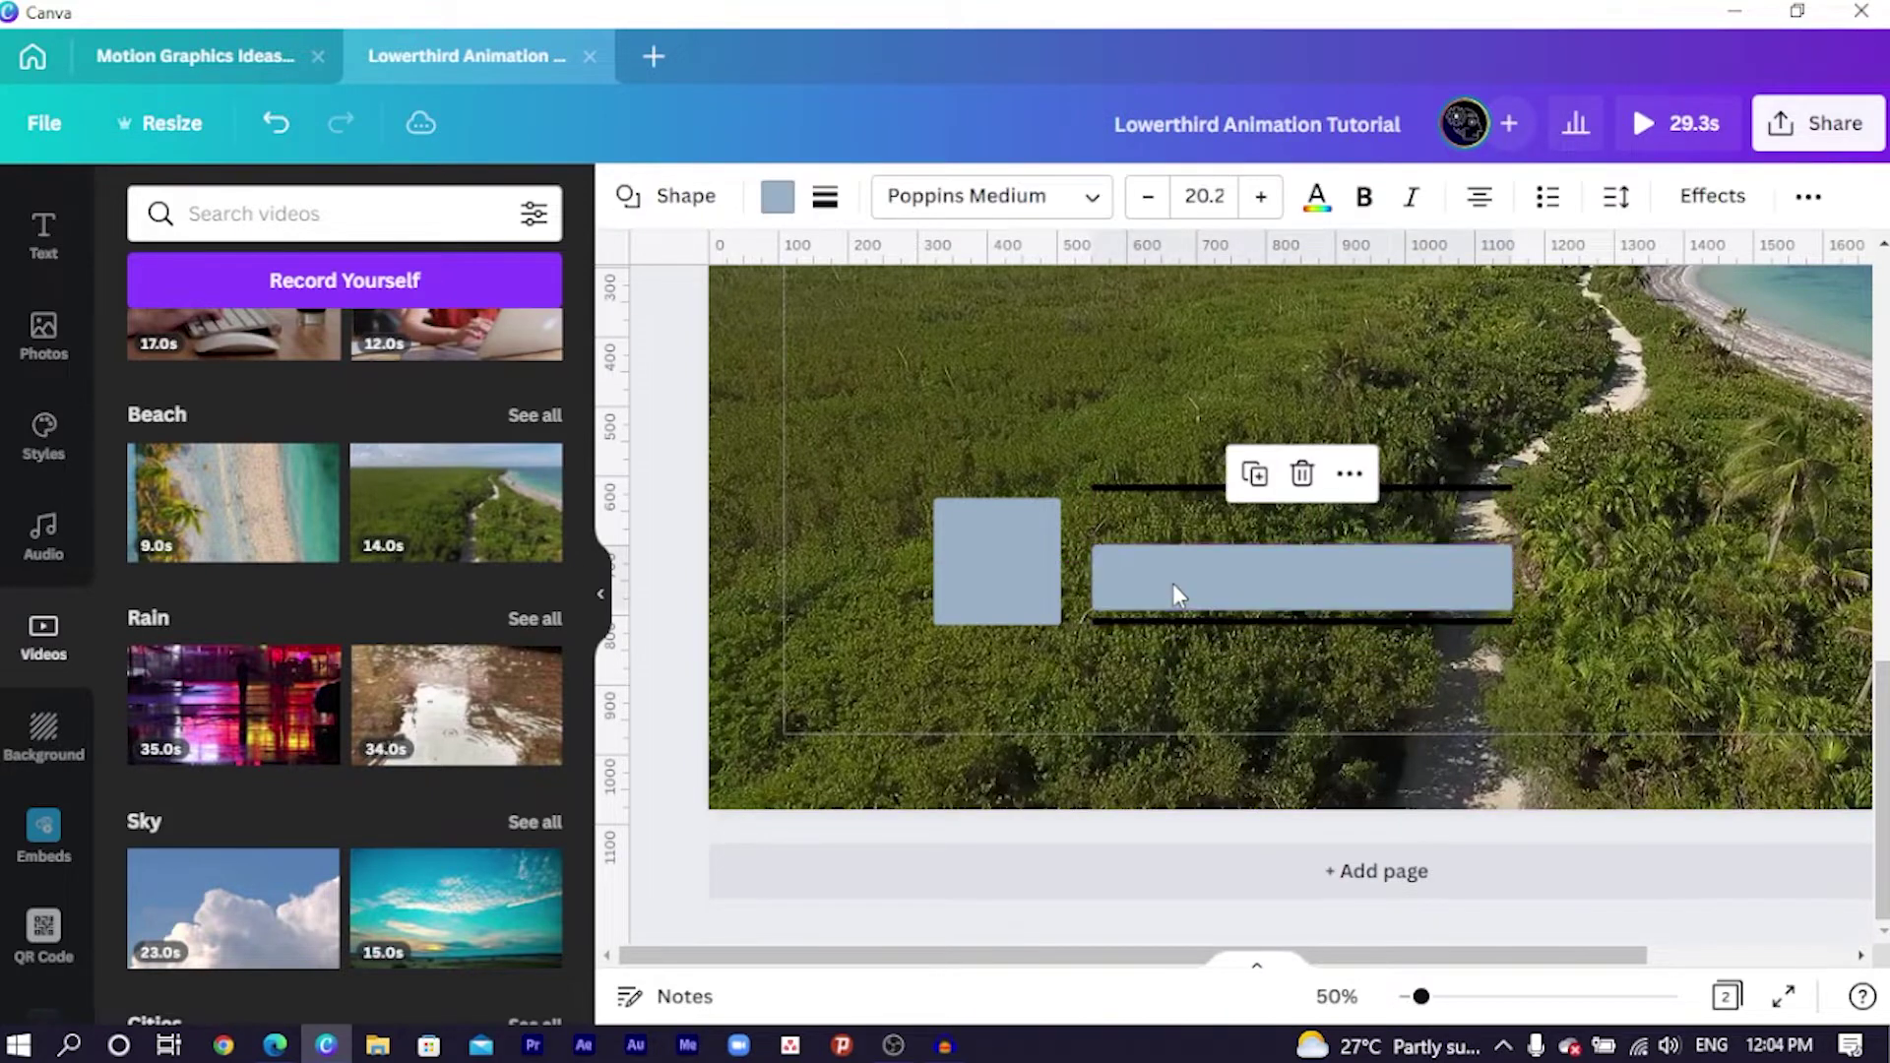
Nudge the upper line down until it is level with the square's top edge.
left_click(1178, 489)
key("Down")
key("Down")
key("Down")
key("Down")
key("Down")
key("Down")
key("Down")
key("Down")
key("Down")
key("Down")
key("Down")
key("Down")
key("Down")
key("Down")
key("Down")
key("Down")
key("Down")
key("Down")
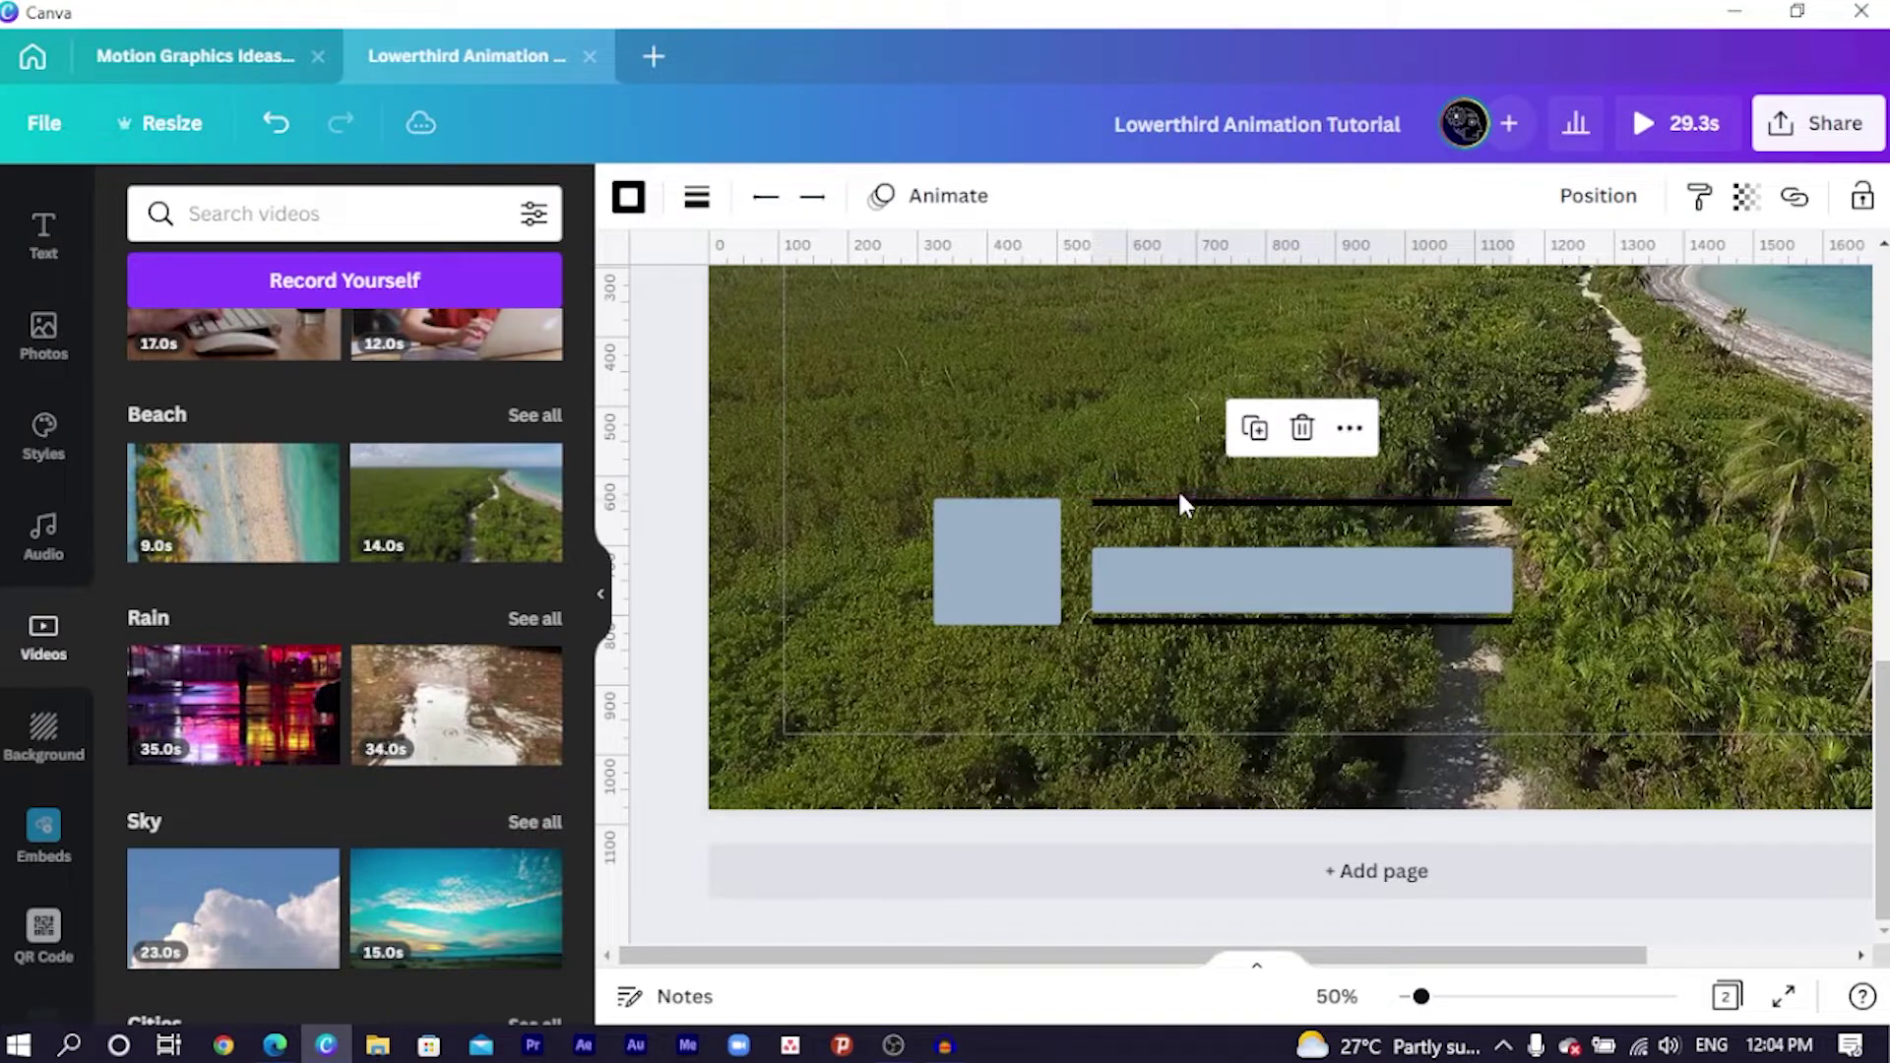
Nudge the square right to narrow the gap between it and the bar.
left_click(975, 618)
key("Right")
key("Right")
key("Right")
key("Right")
key("Right")
key("Right")
key("Right")
key("Right")
key("Right")
key("Right")
key("Right")
key("Right")
key("Right")
key("Right")
key("Right")
key("Right")
key("Right")
key("Right")
key("Right")
key("Right")
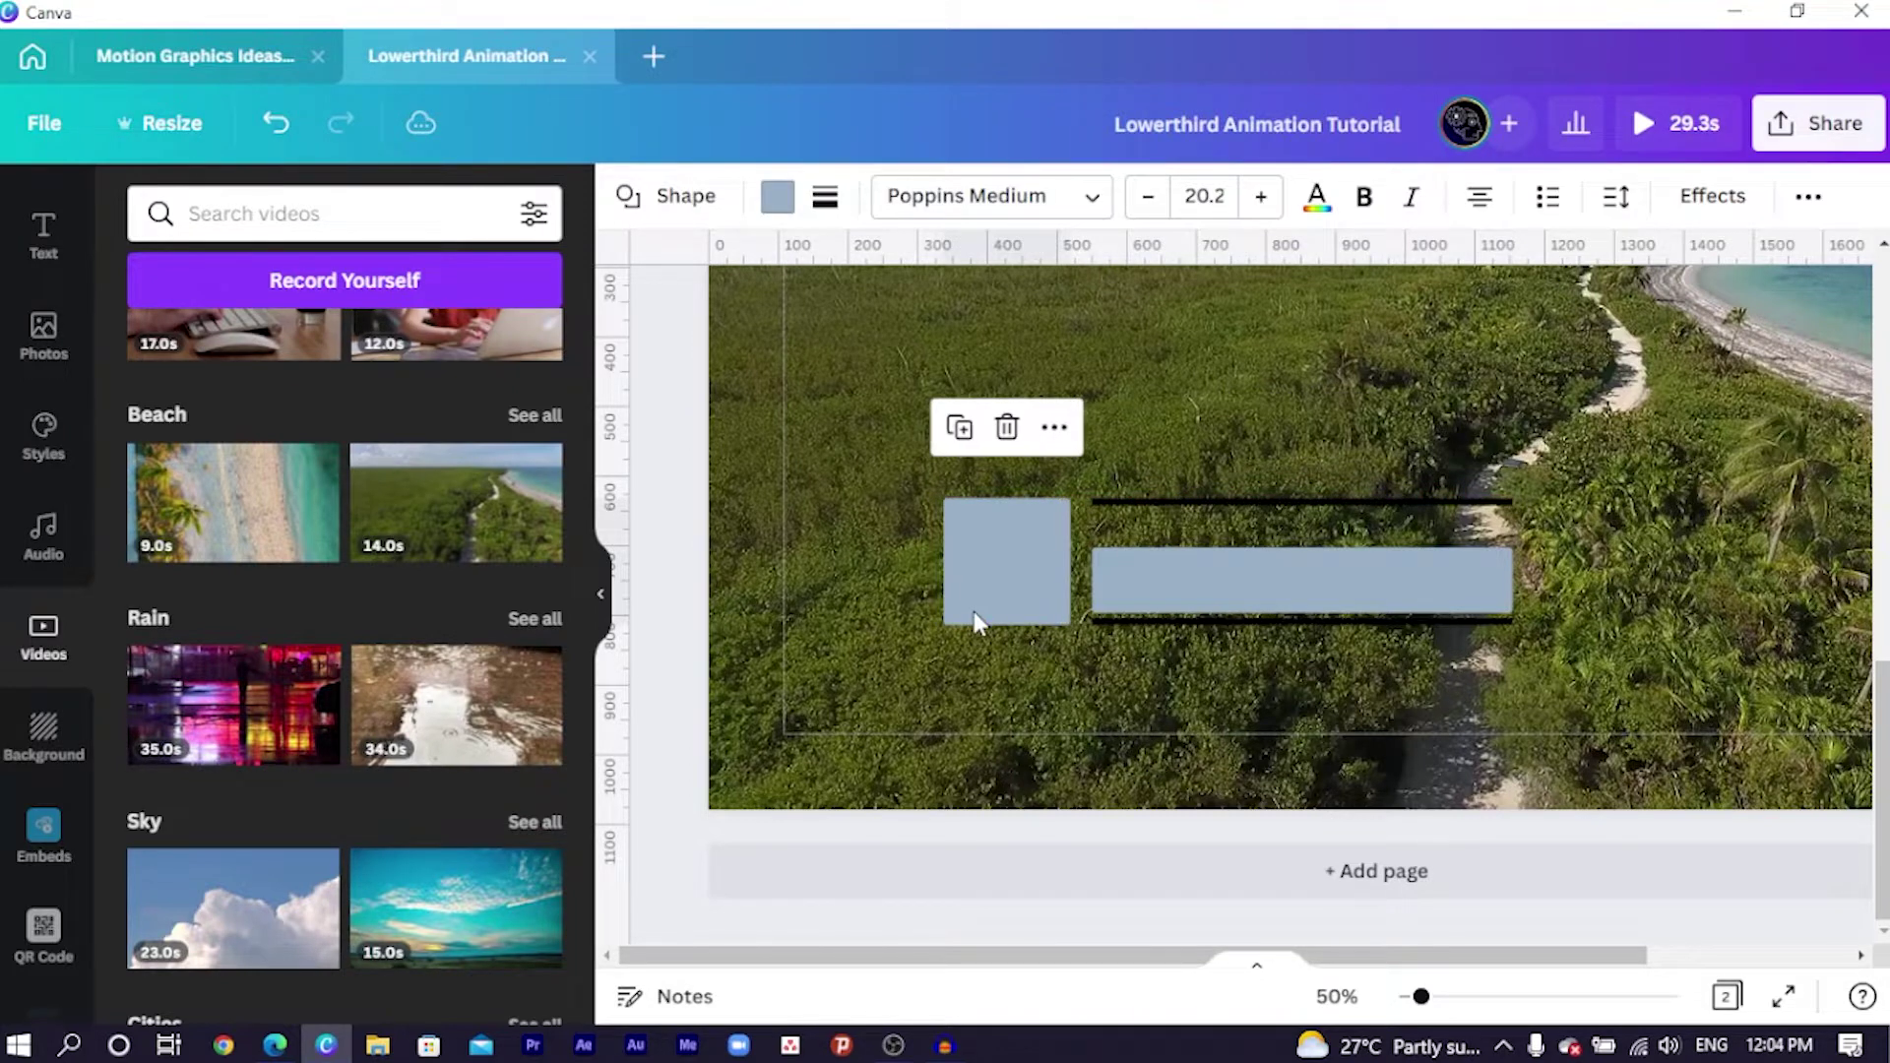
left_click(914, 718)
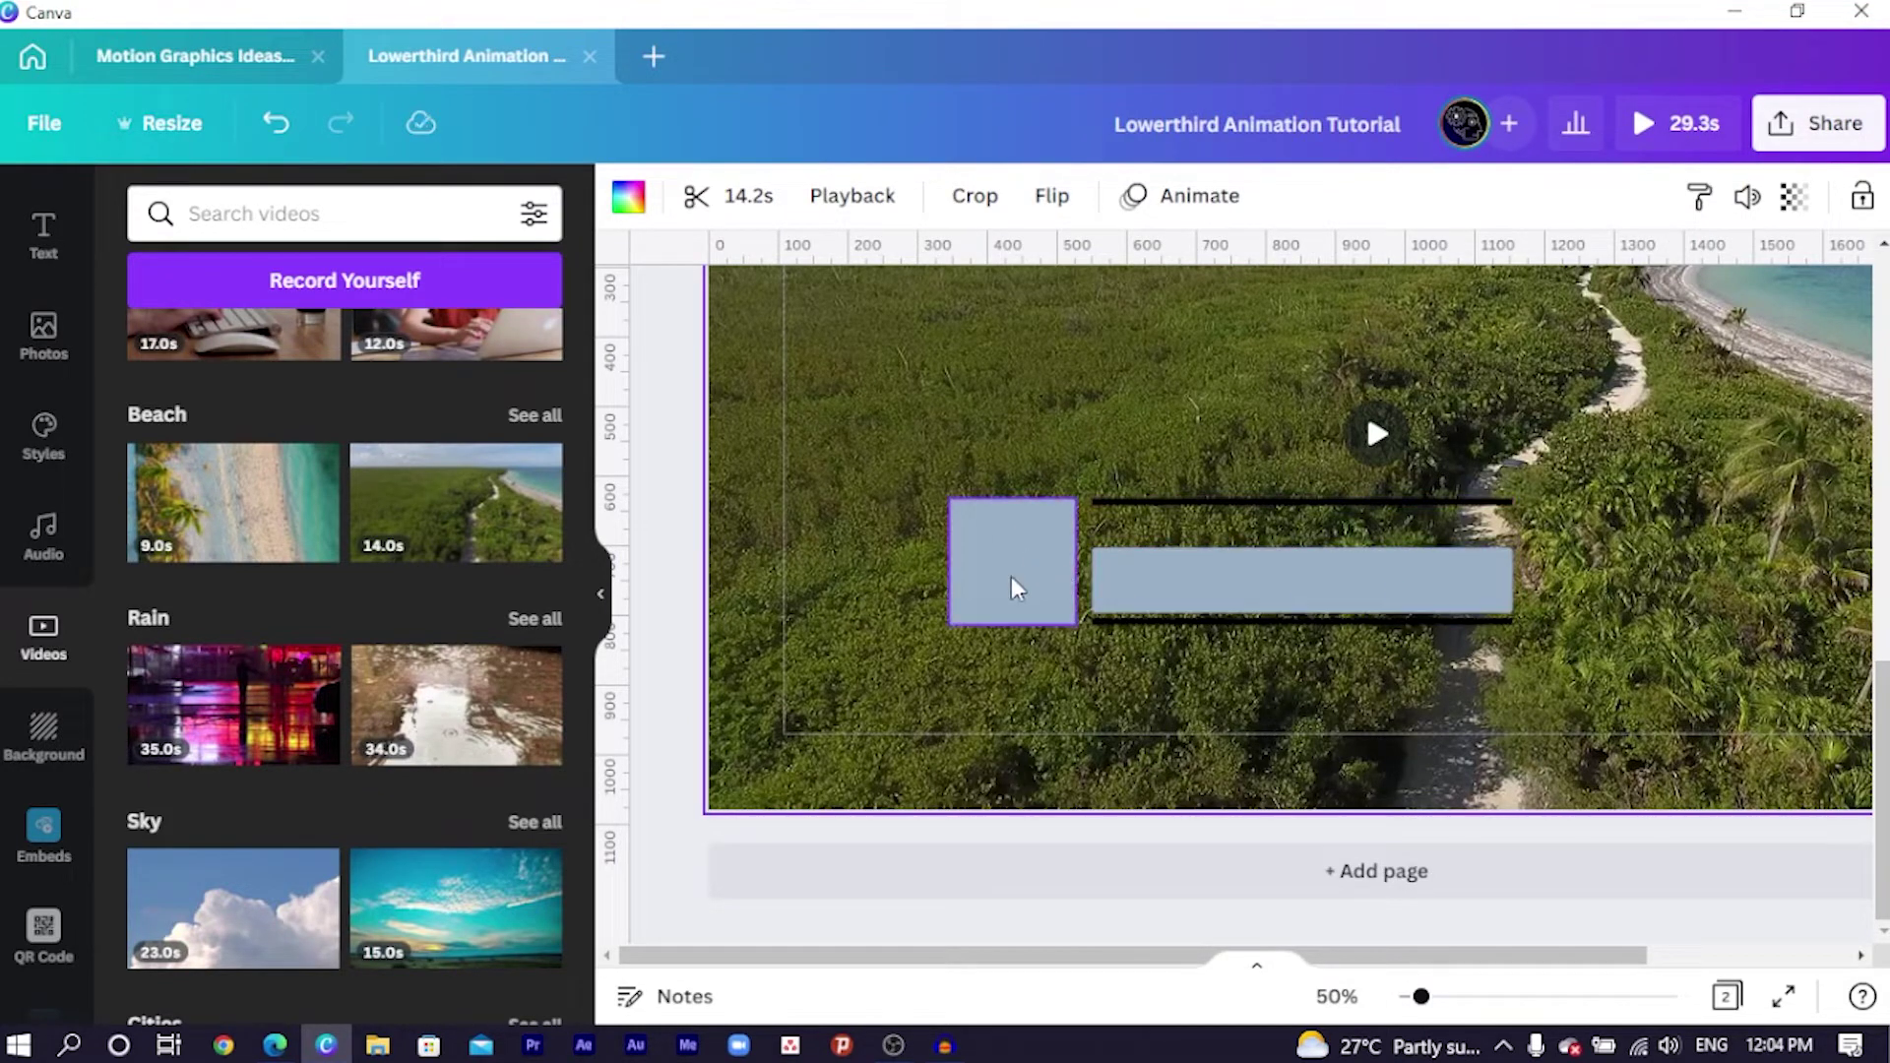
Fill the square and the bar with the yellow from the African Geek Brand Kit palette.
left_click(1006, 543)
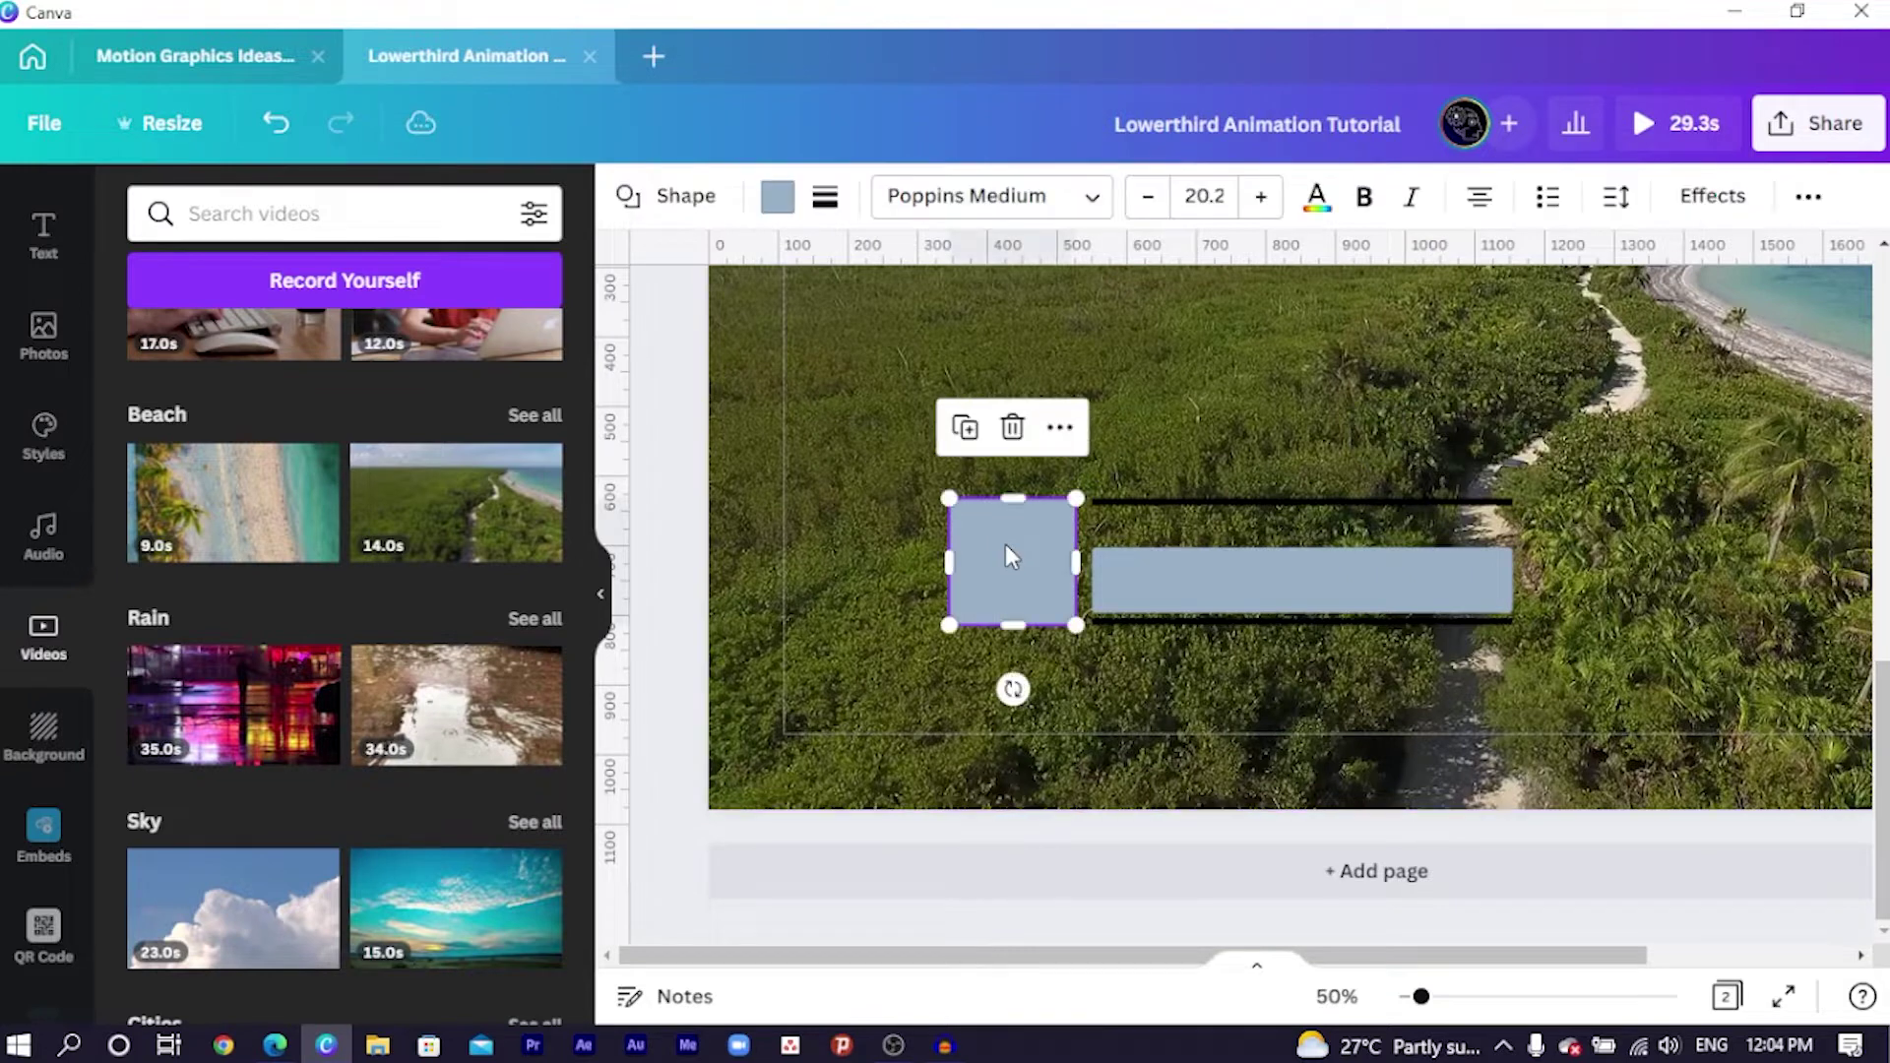
left_click(777, 197)
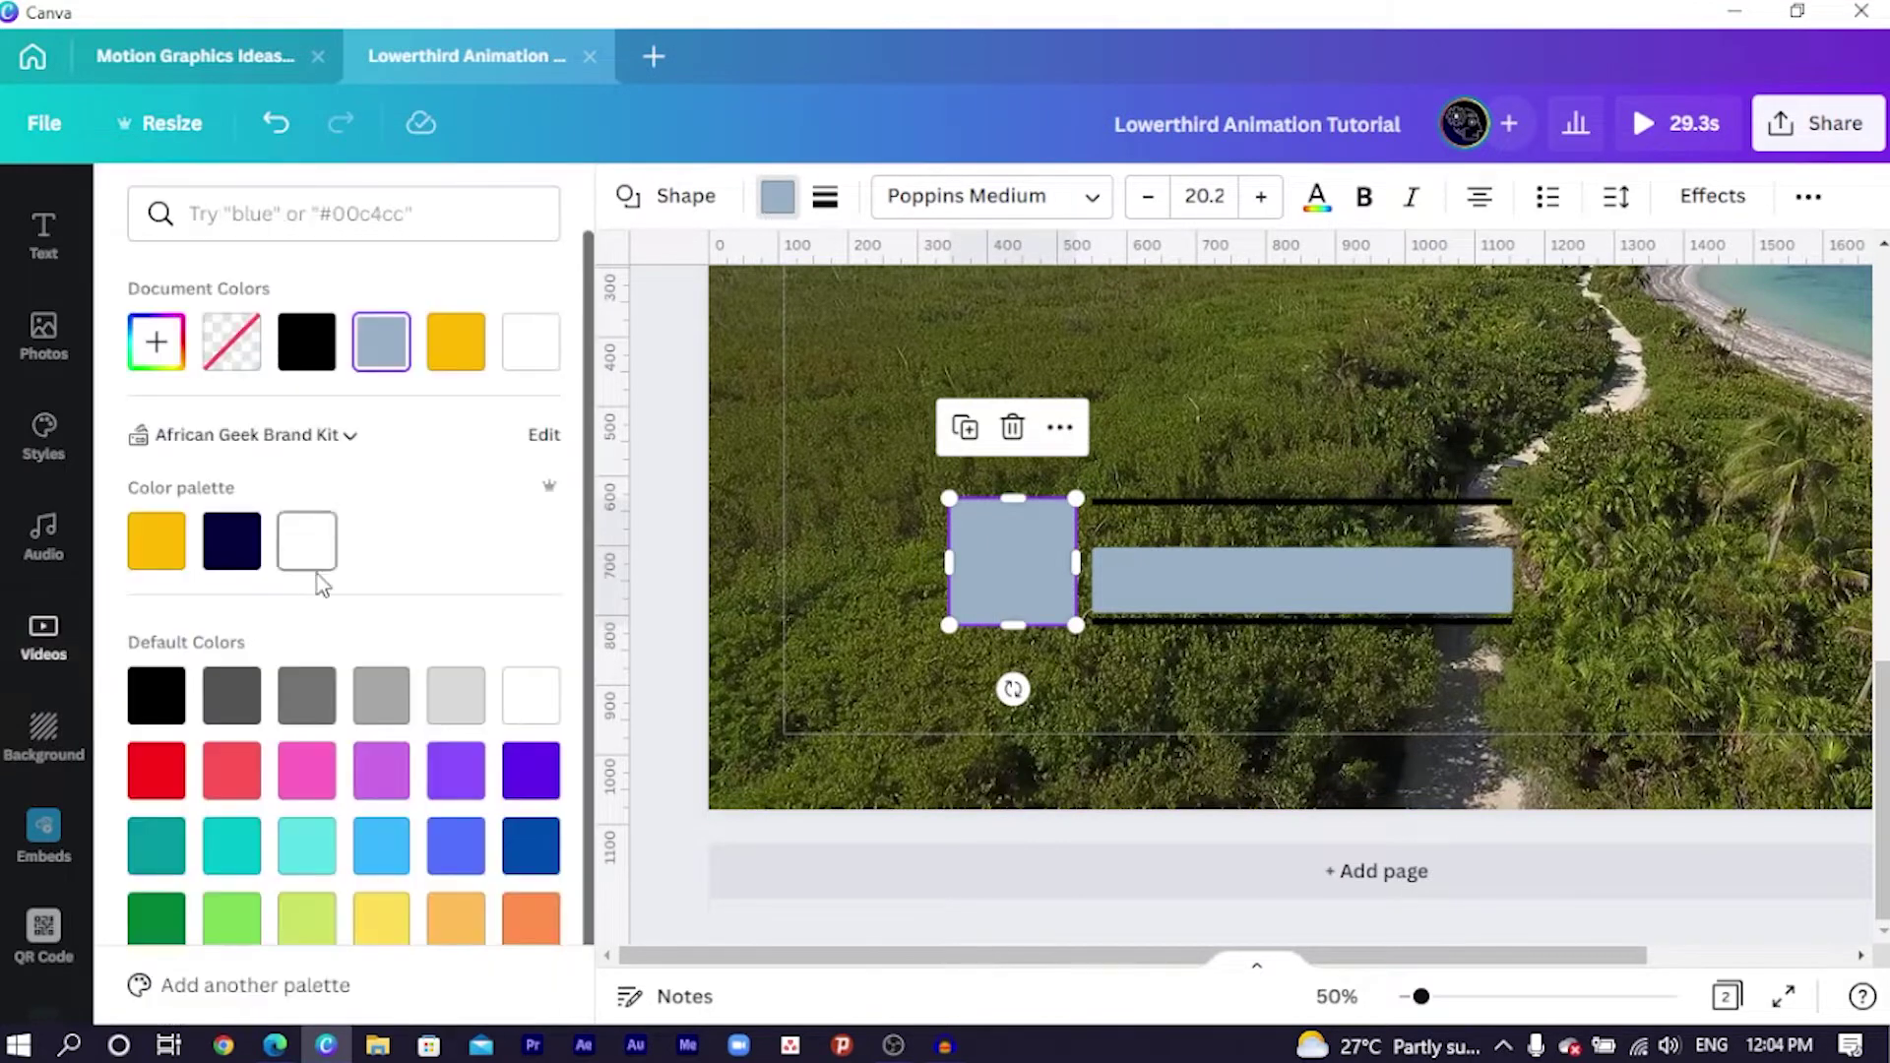
left_click(155, 541)
left_click(1211, 596)
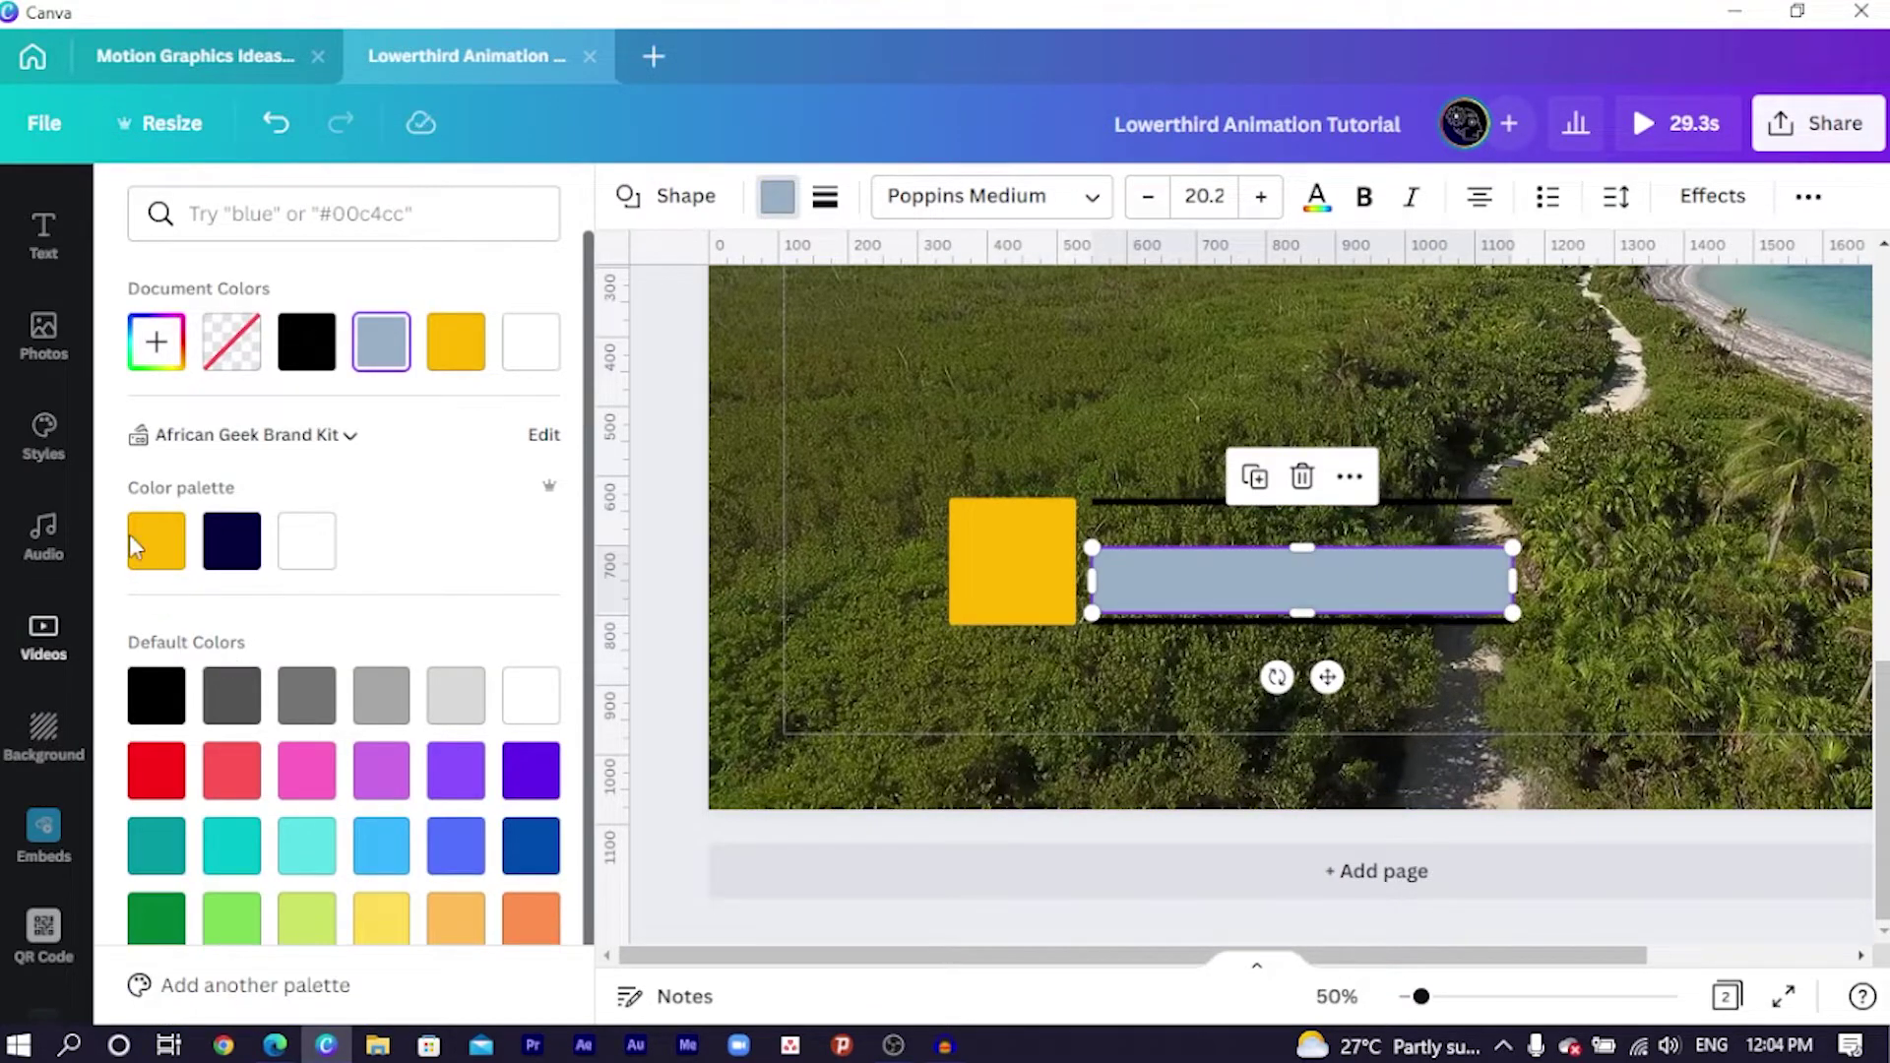
left_click(155, 540)
Color both the upper and lower lines white.
left_click(1109, 500)
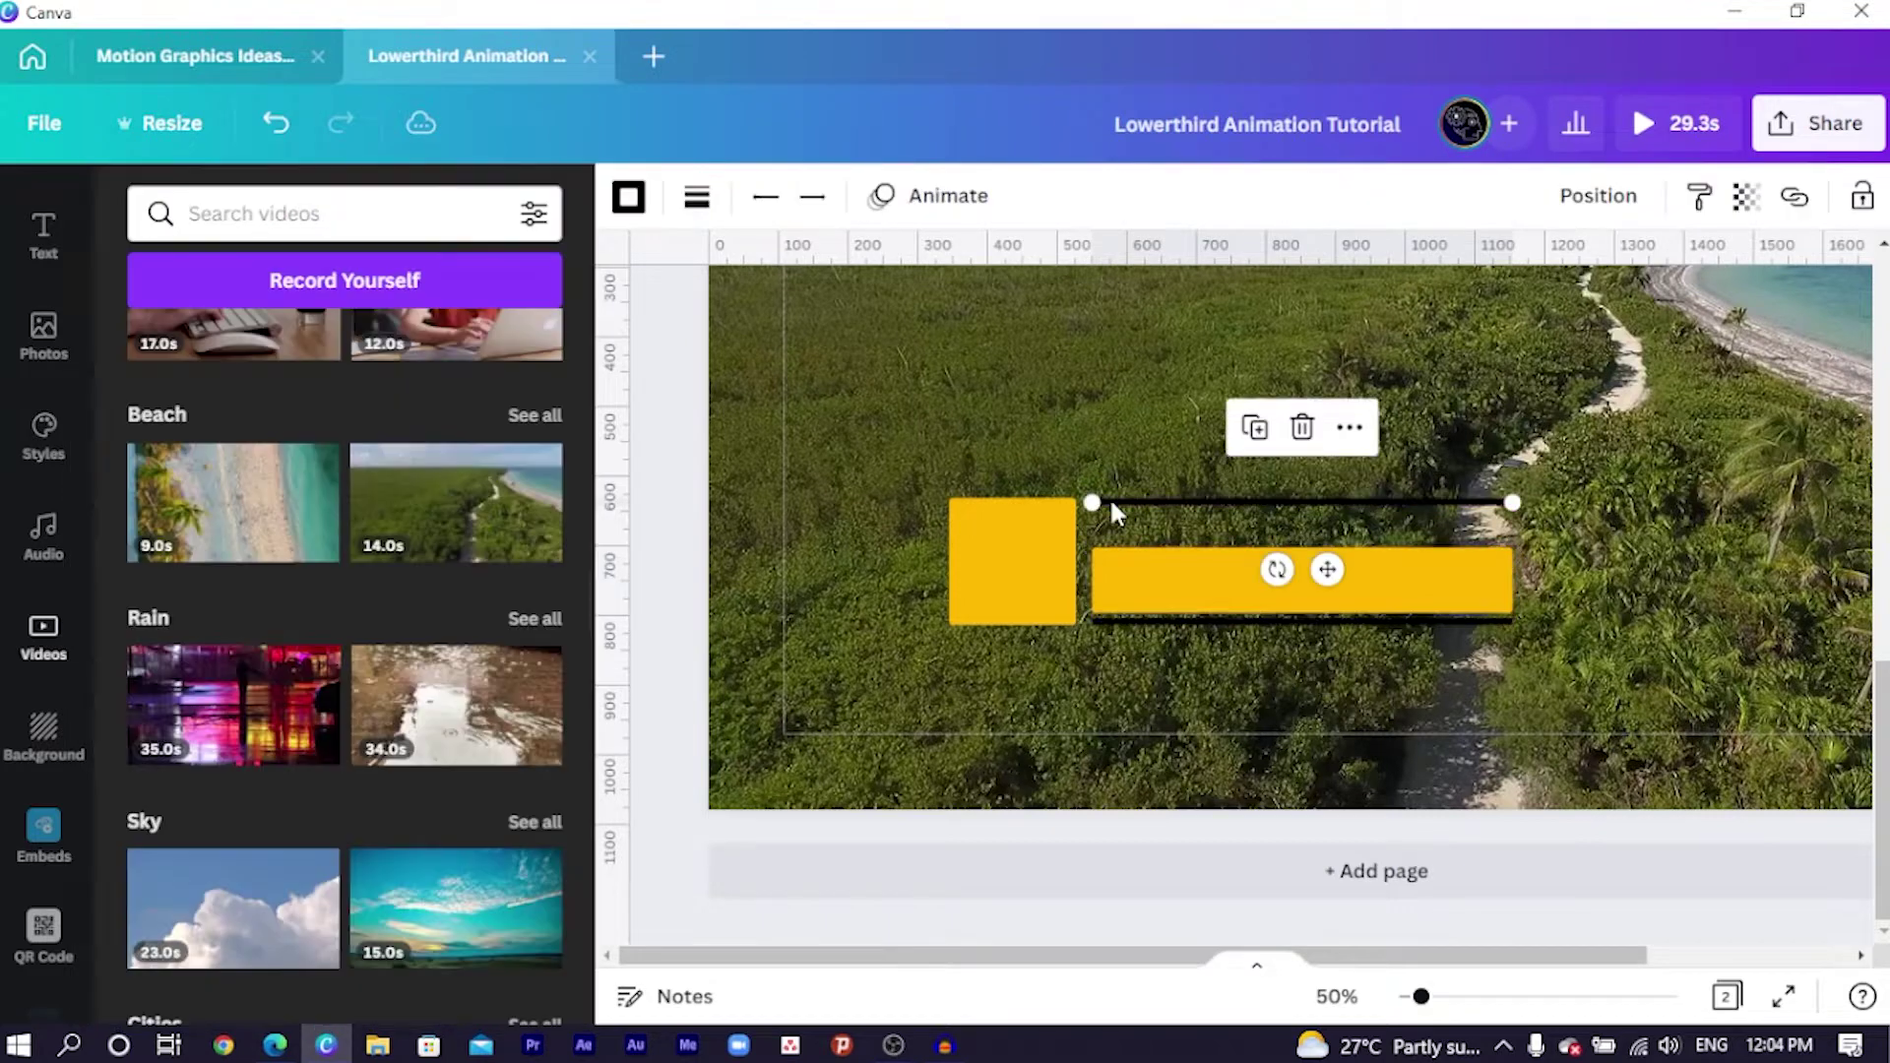
left_click(1149, 620, "shift")
left_click(628, 197)
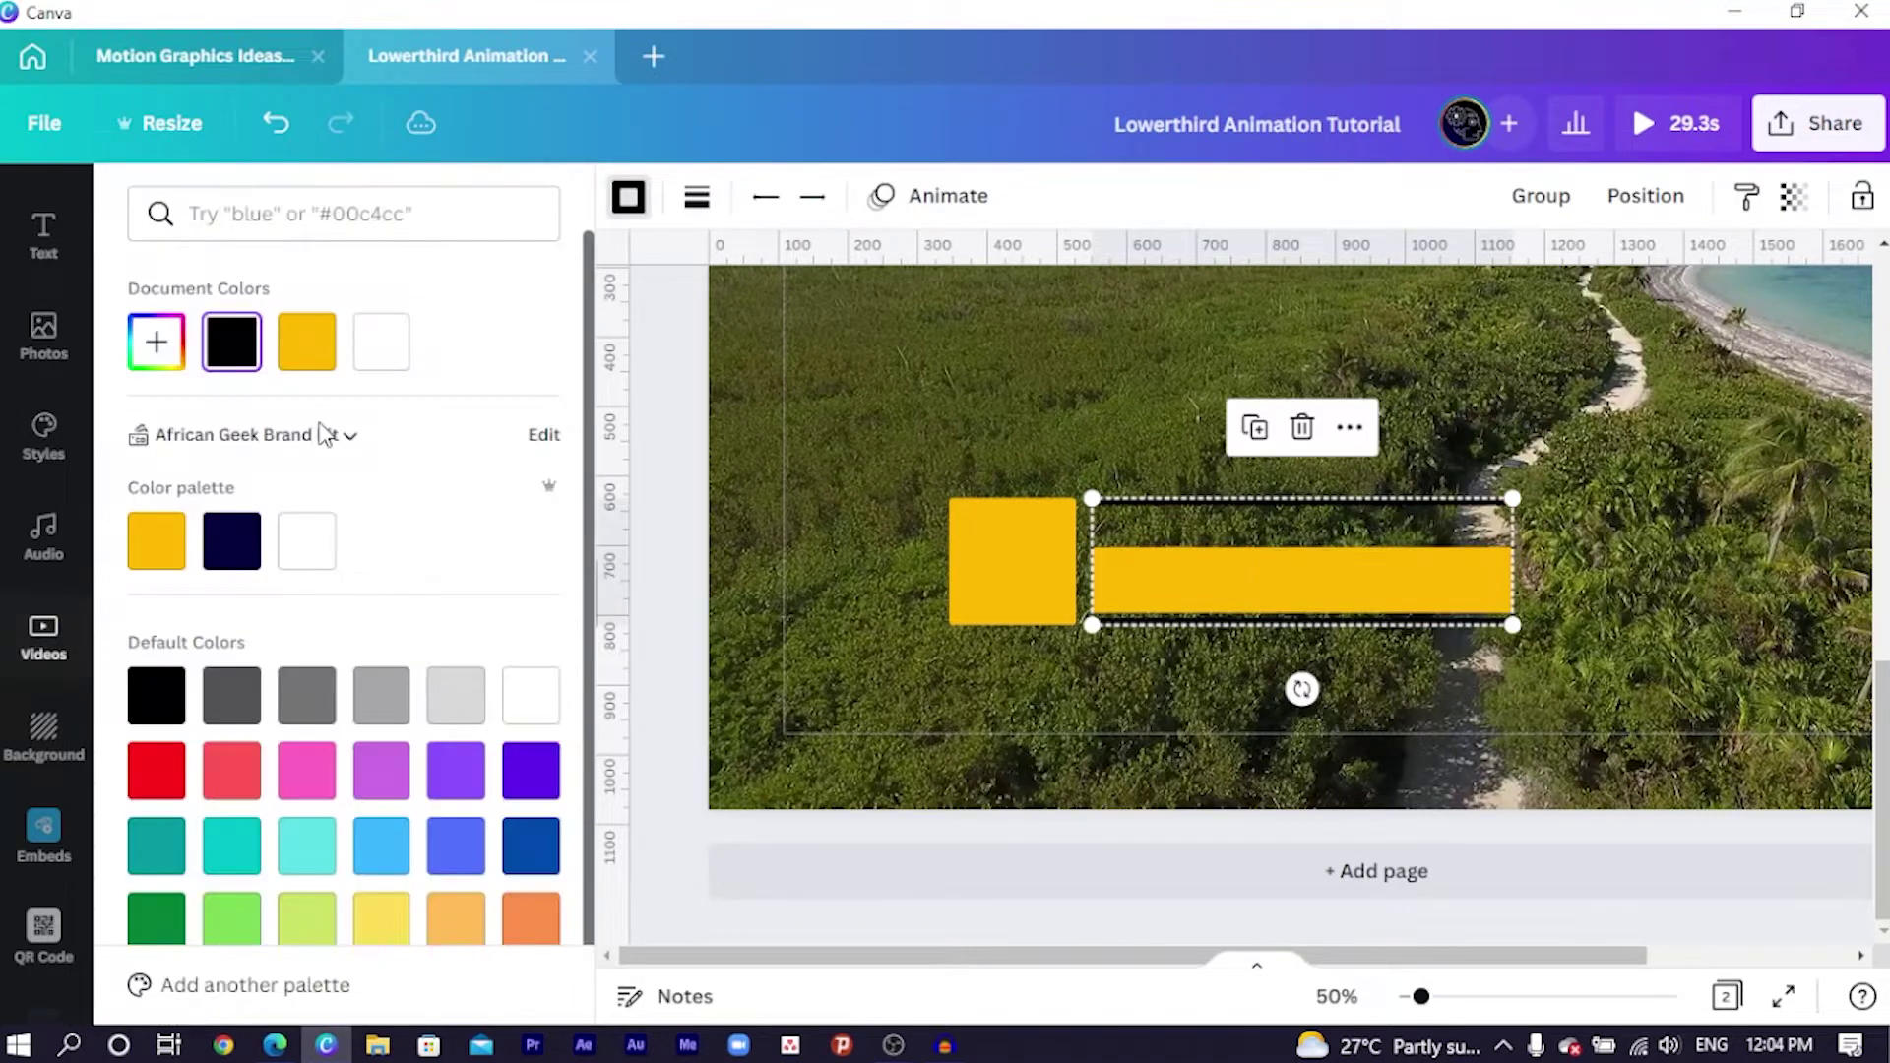
left_click(382, 342)
double_click(800, 414)
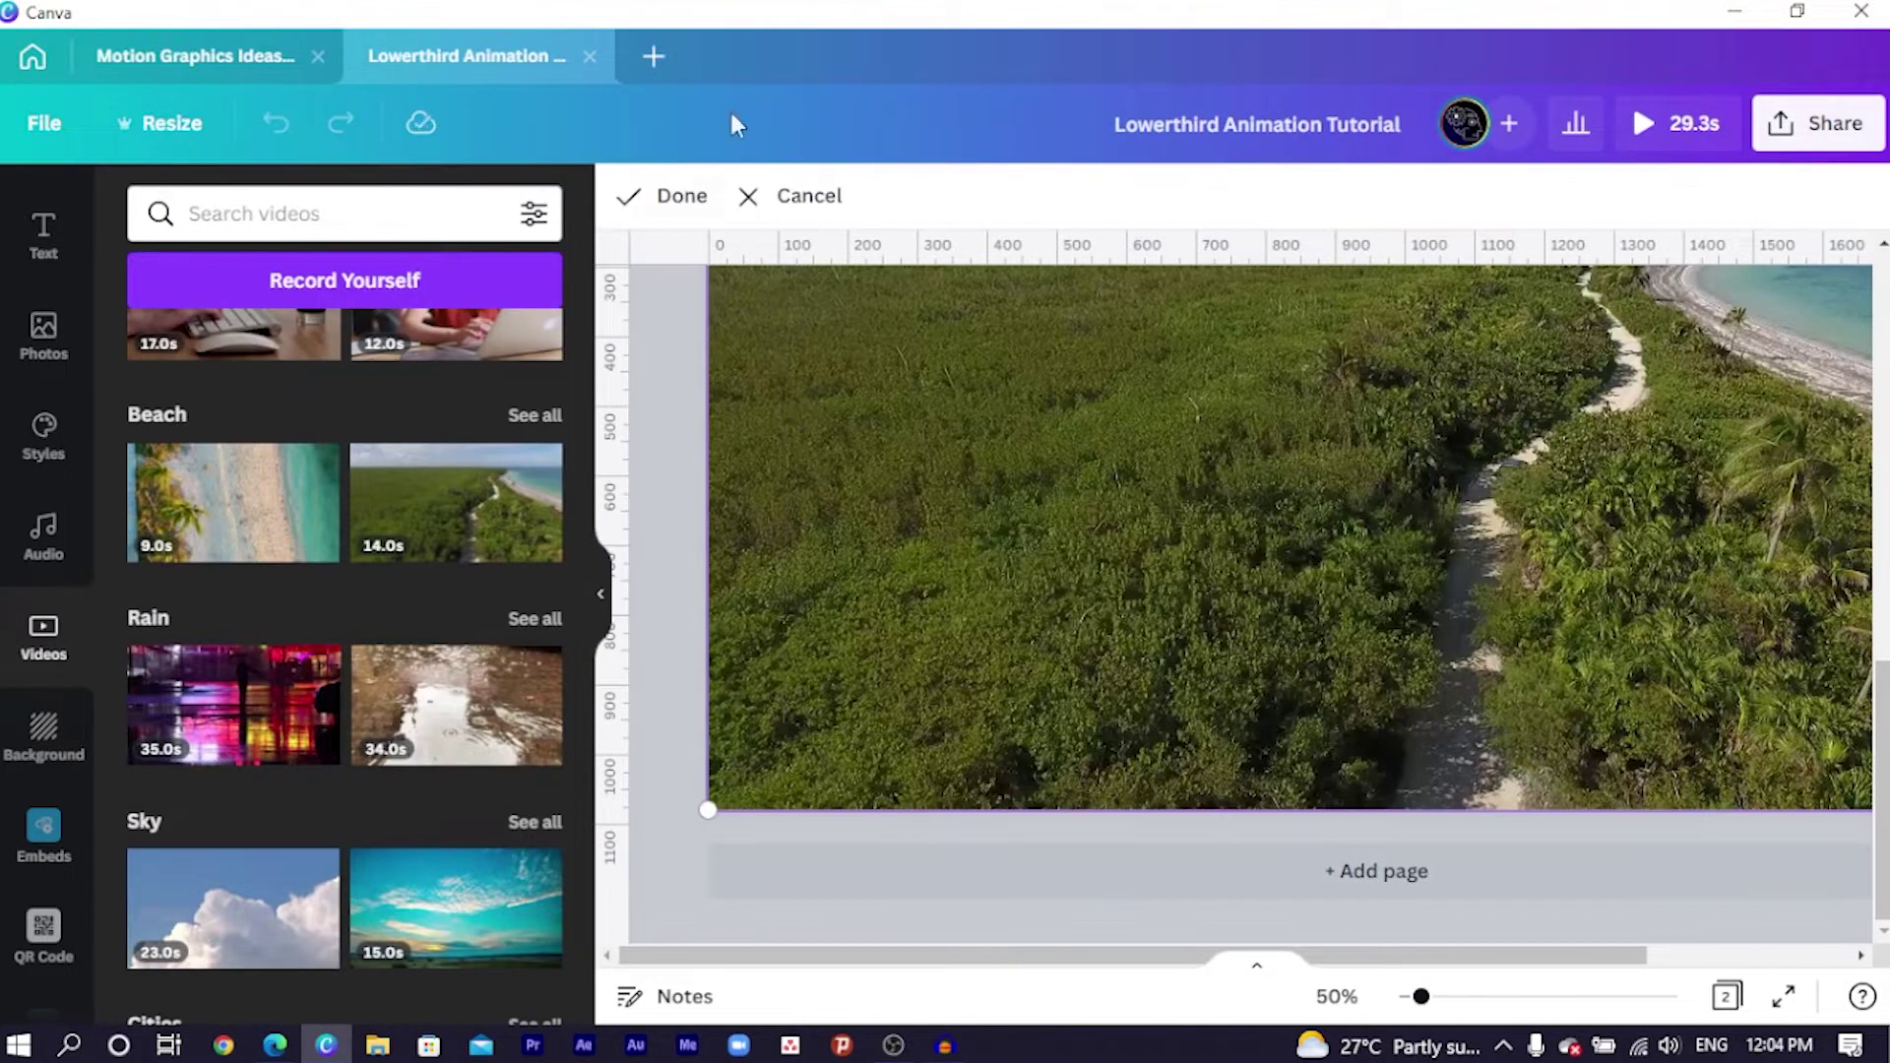
left_click(817, 197)
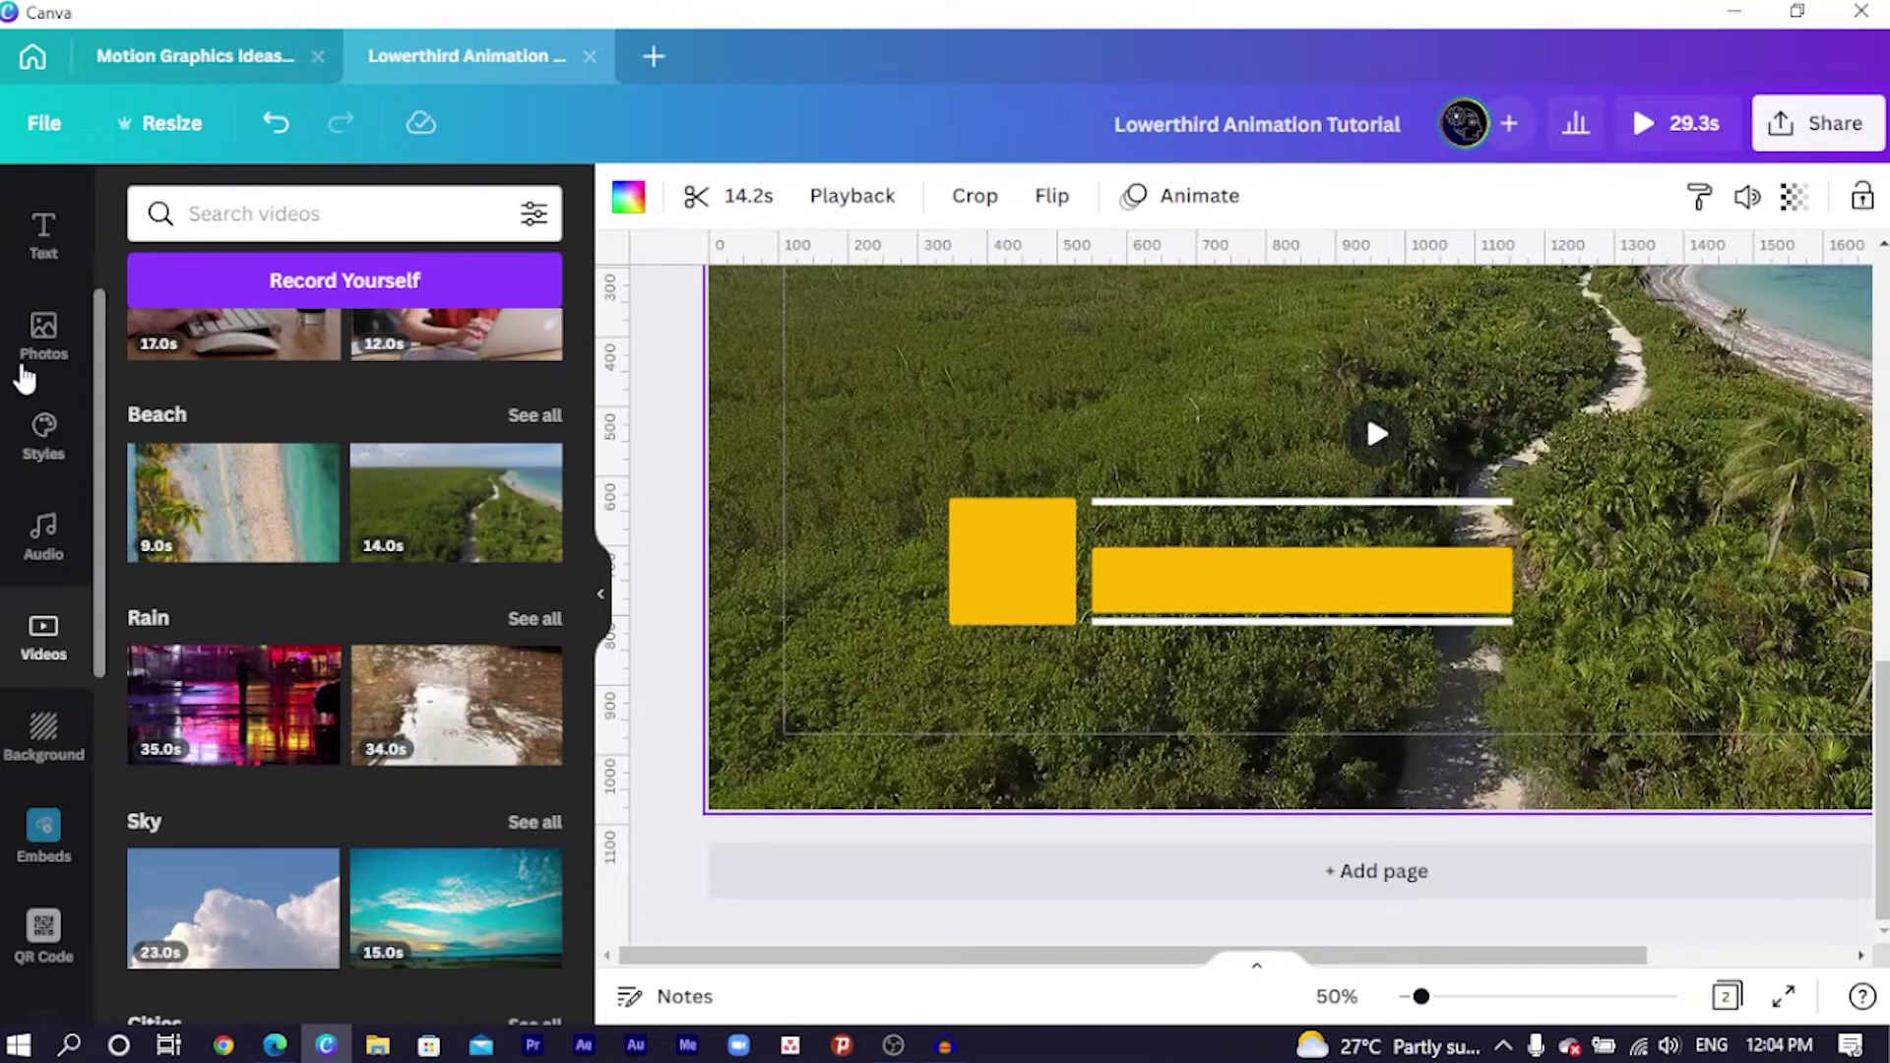
Search the elements library for "location" and add the solid location pin graphic to page 2.
scroll(31, 379, "up", 3)
left_click(49, 325)
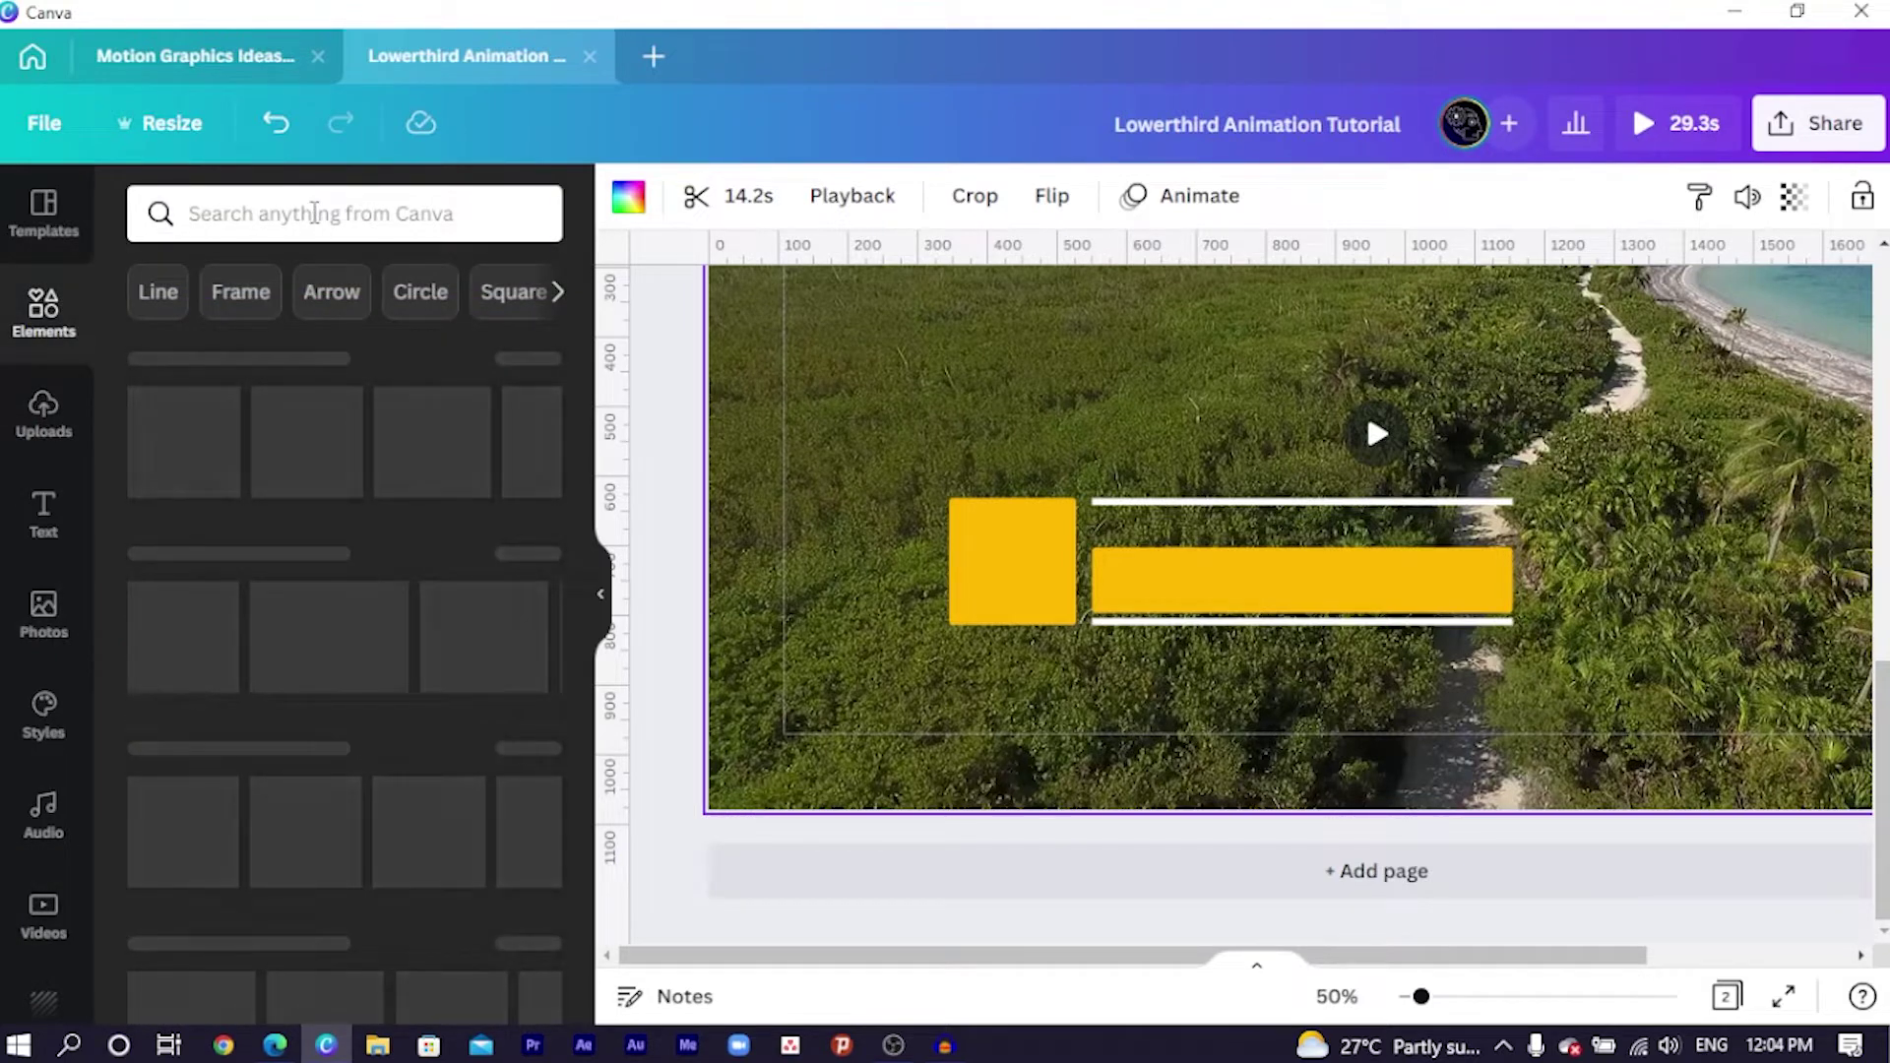
left_click(314, 212)
type("location")
key("Return")
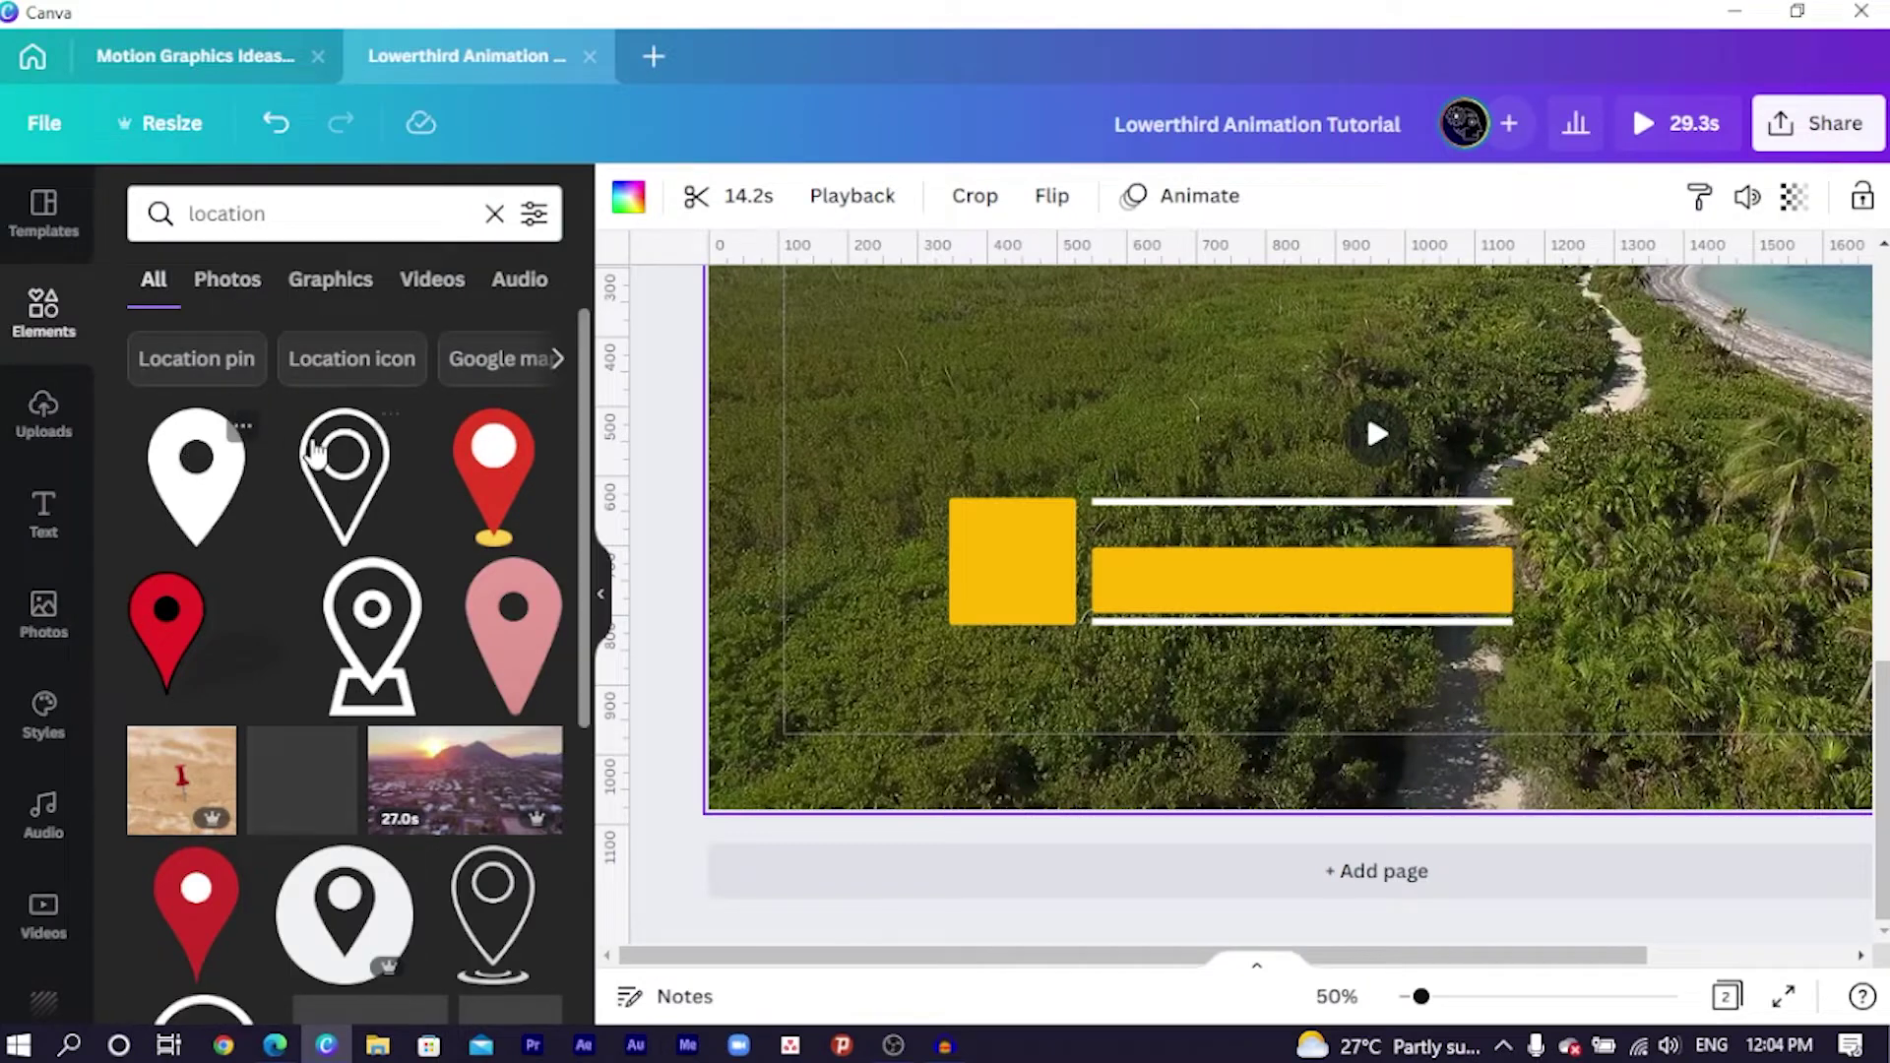
left_click(187, 497)
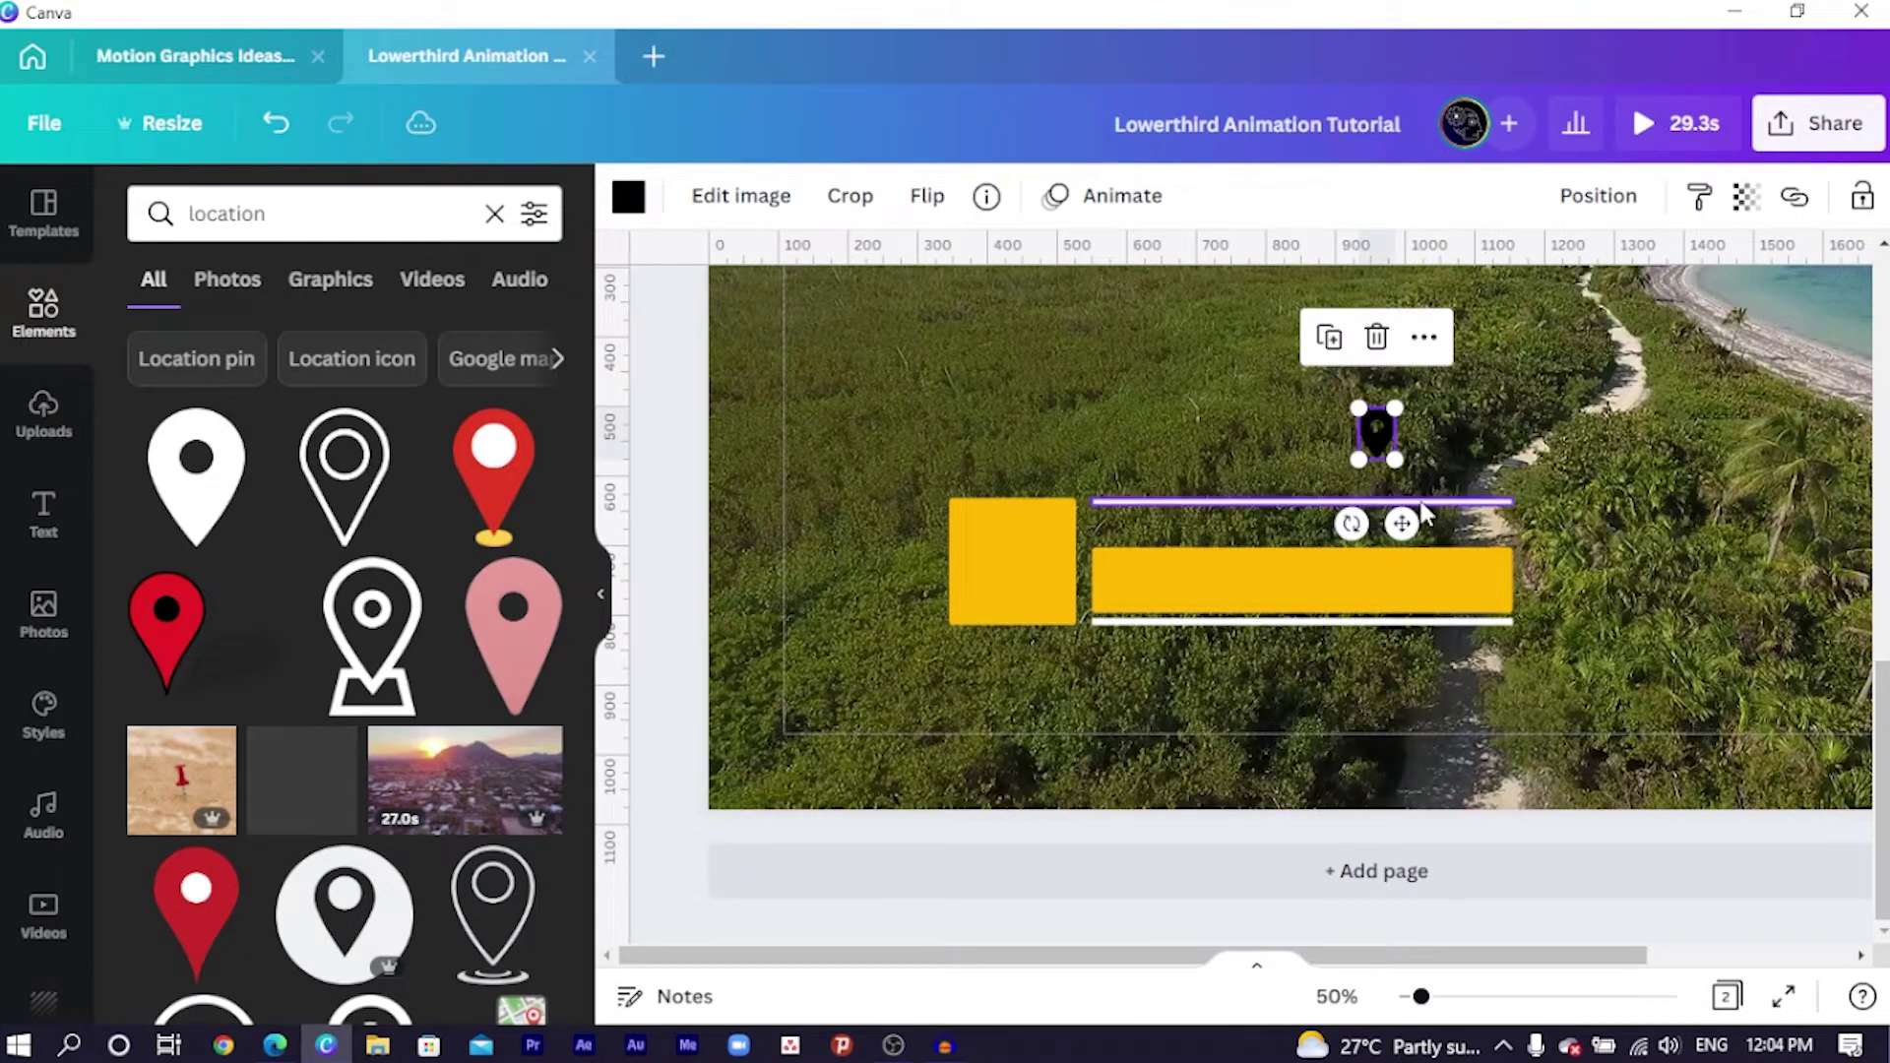
Fit the location pin centered inside the yellow square, nearly filling its height, and color it white.
left_click_drag(1413, 523, 1039, 651)
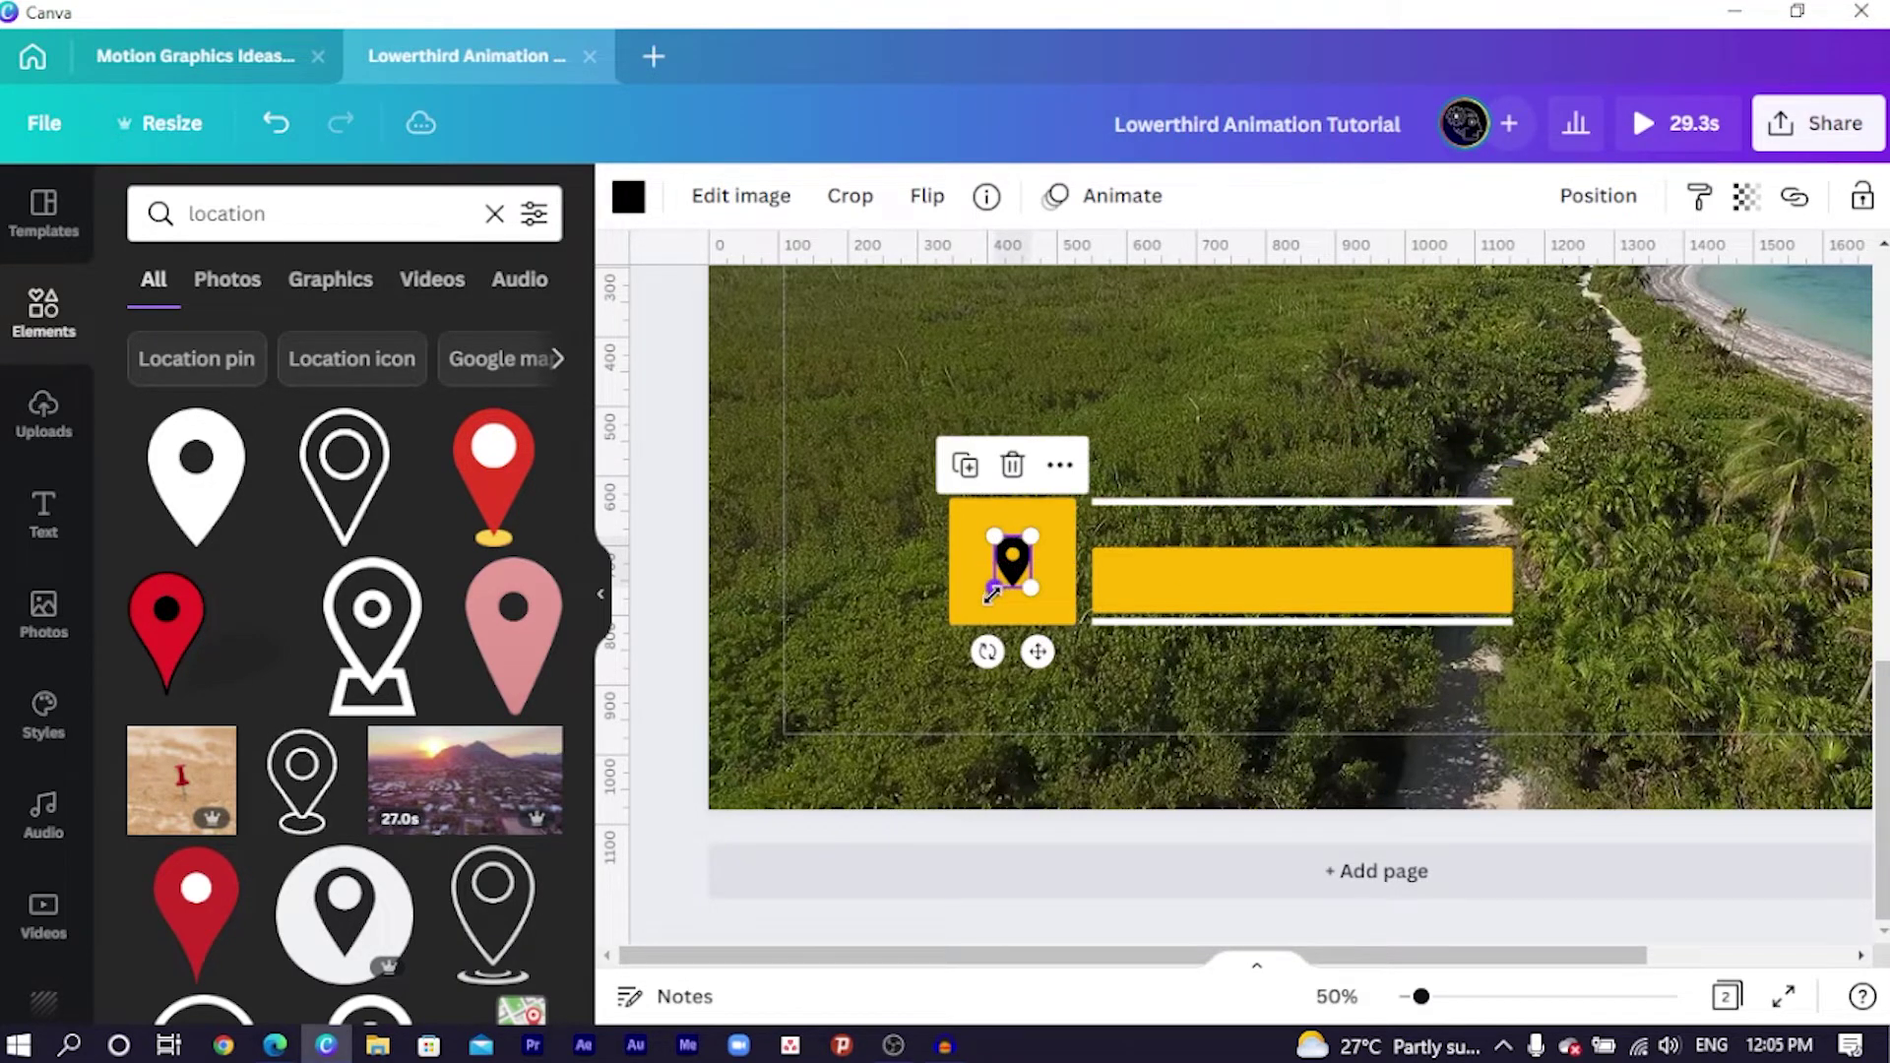
left_click_drag(992, 591, 976, 614)
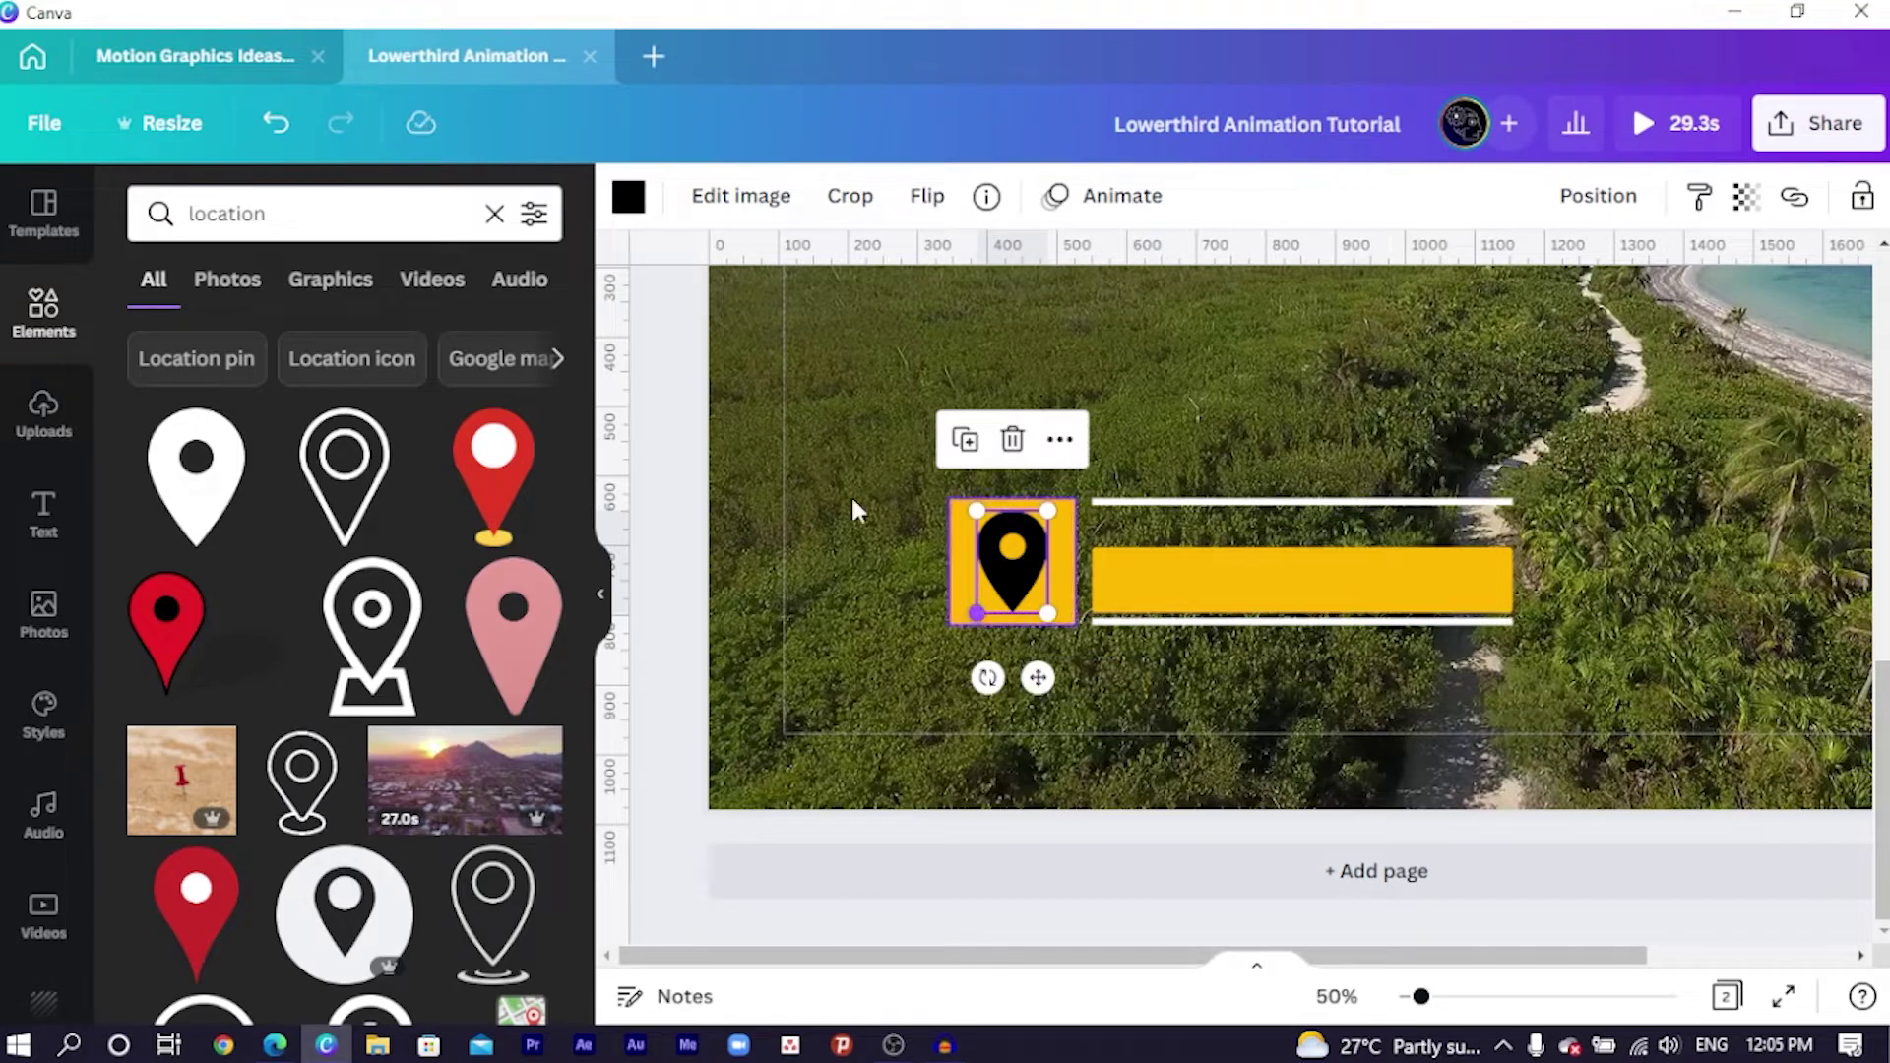
left_click(630, 197)
left_click(380, 356)
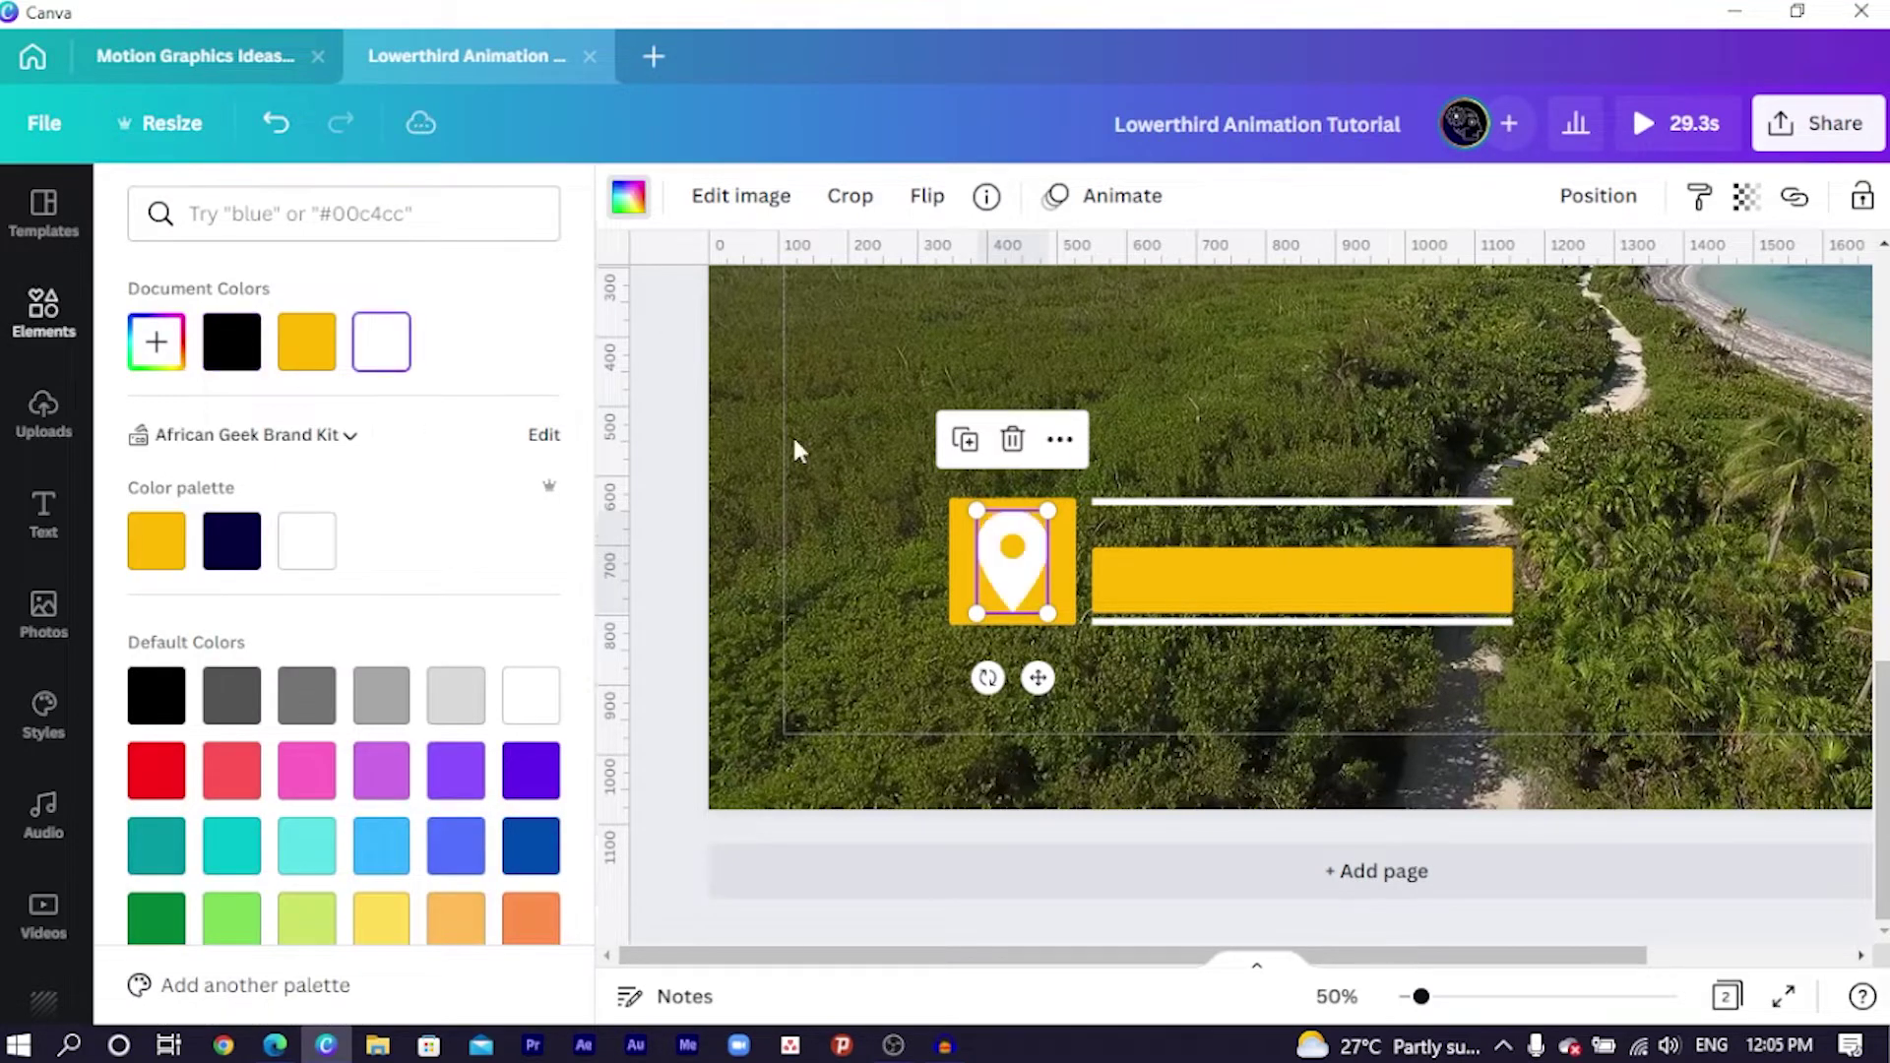
Enter the text "Northern Region, Ghana" inside the yellow bar.
left_click(1301, 579)
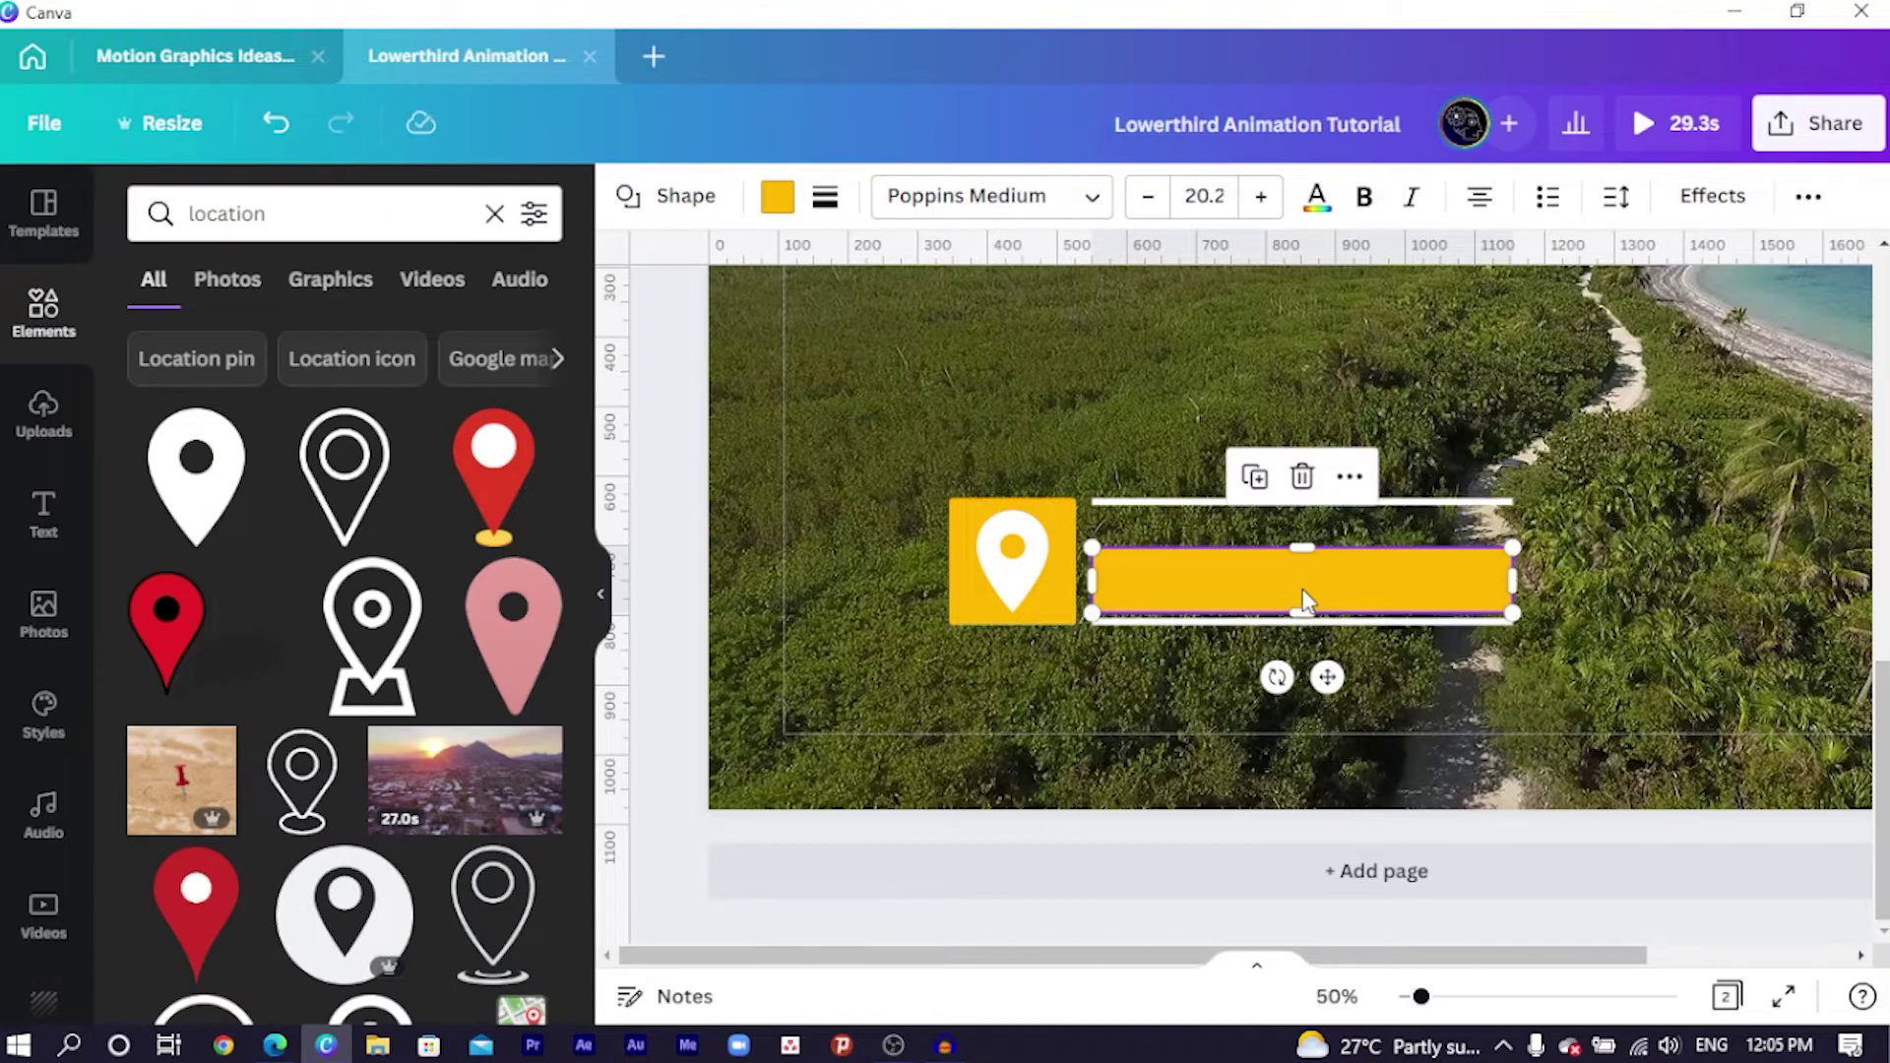
left_click(1304, 585)
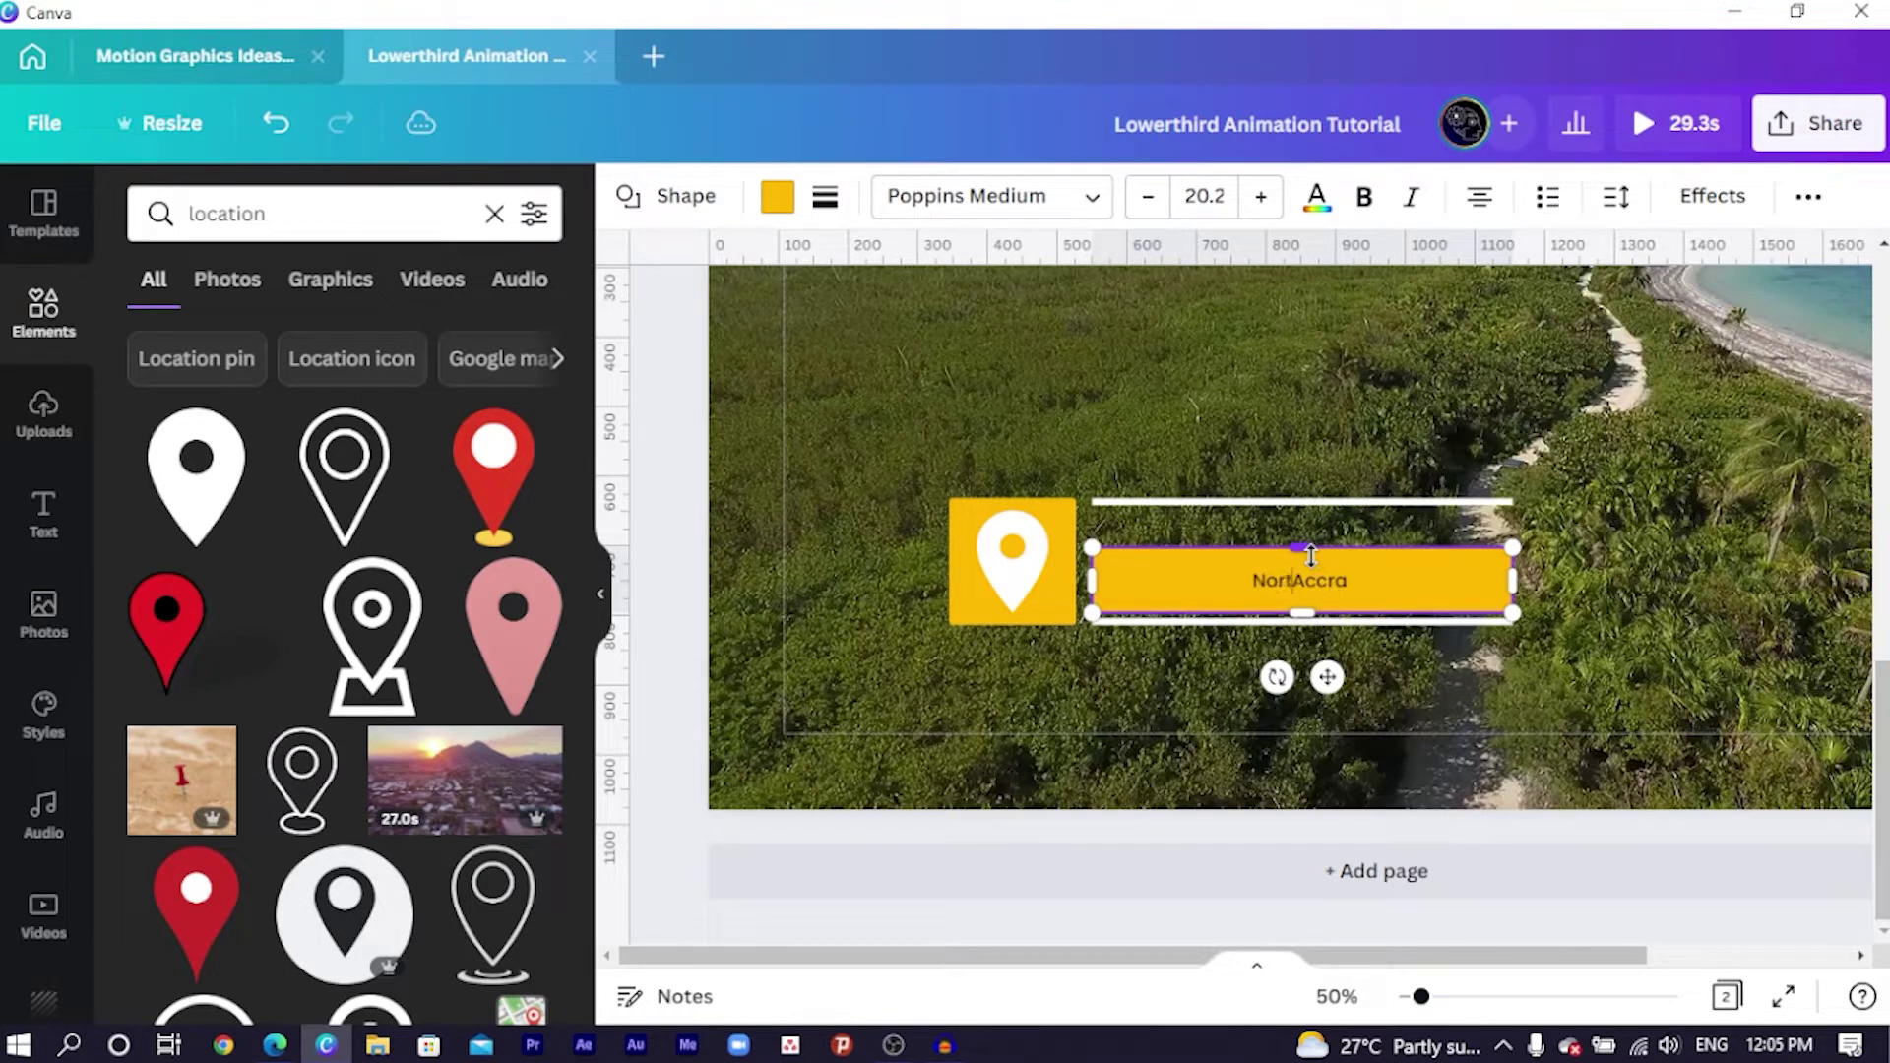
type("hern Reg")
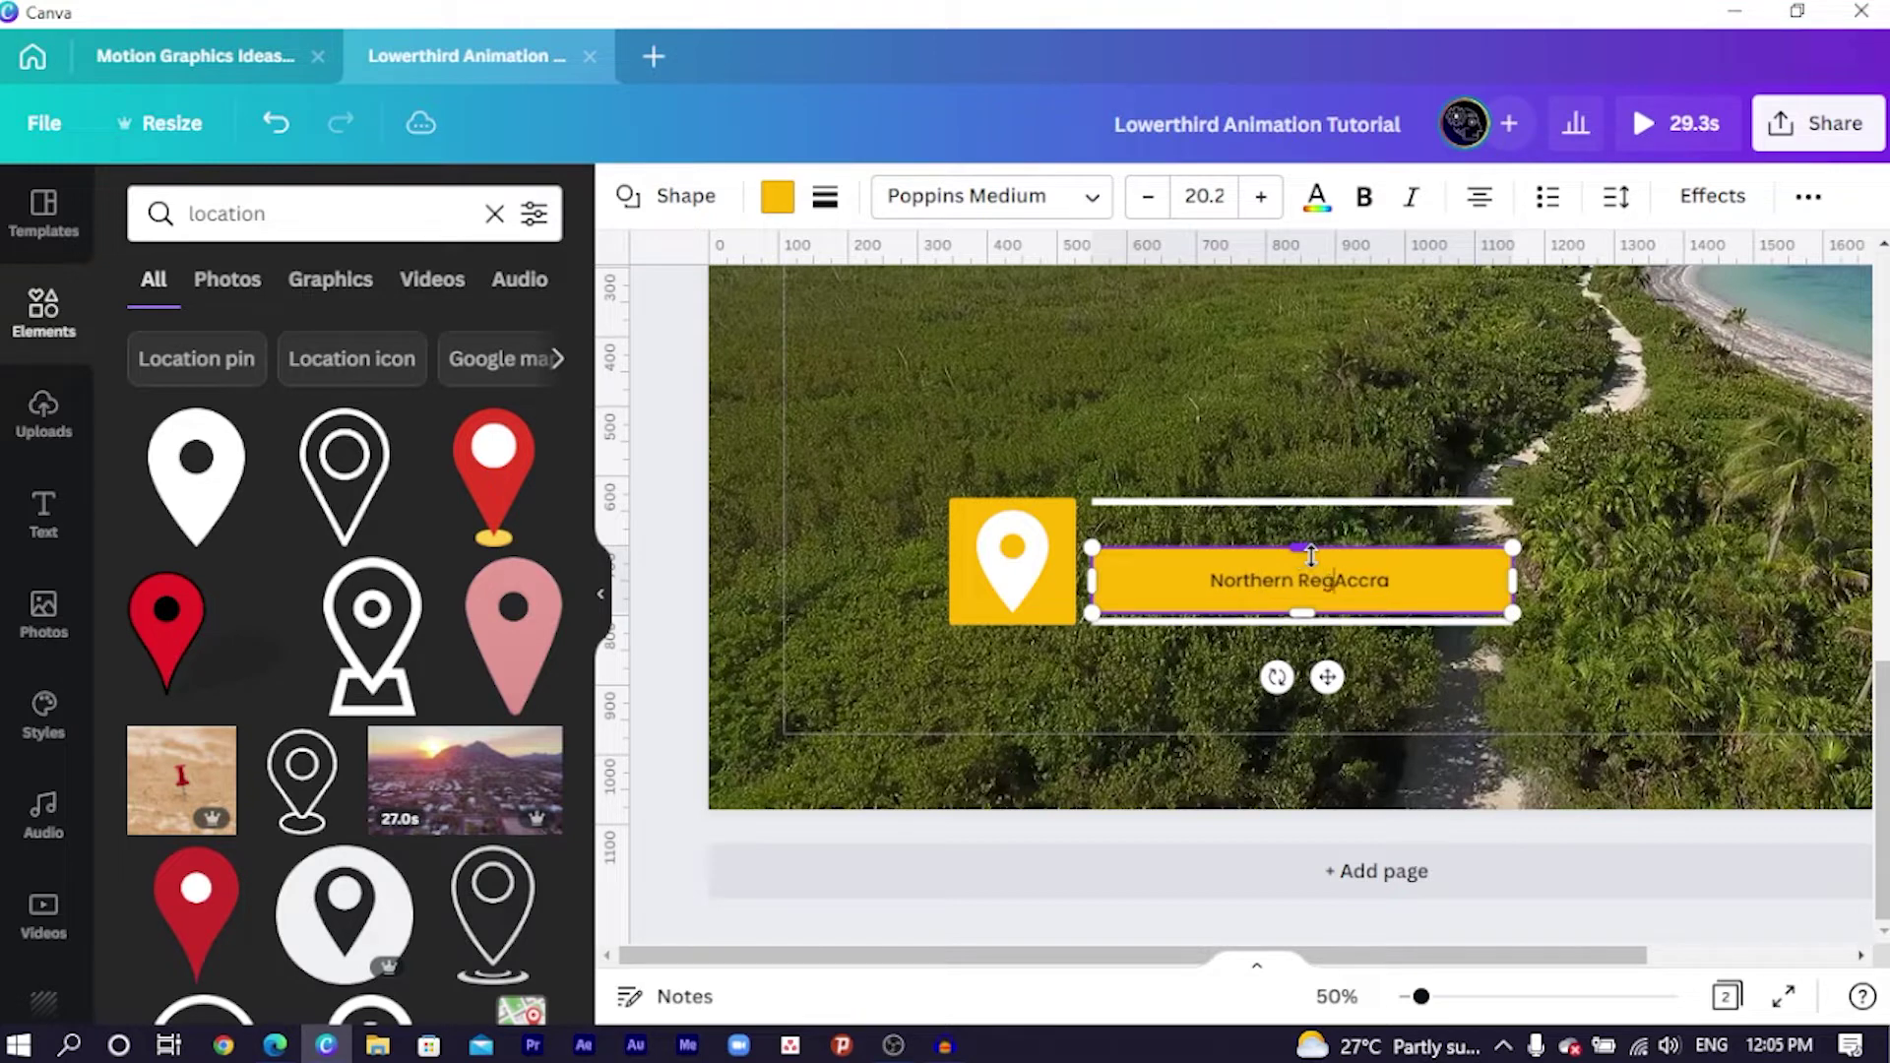
type("ion,")
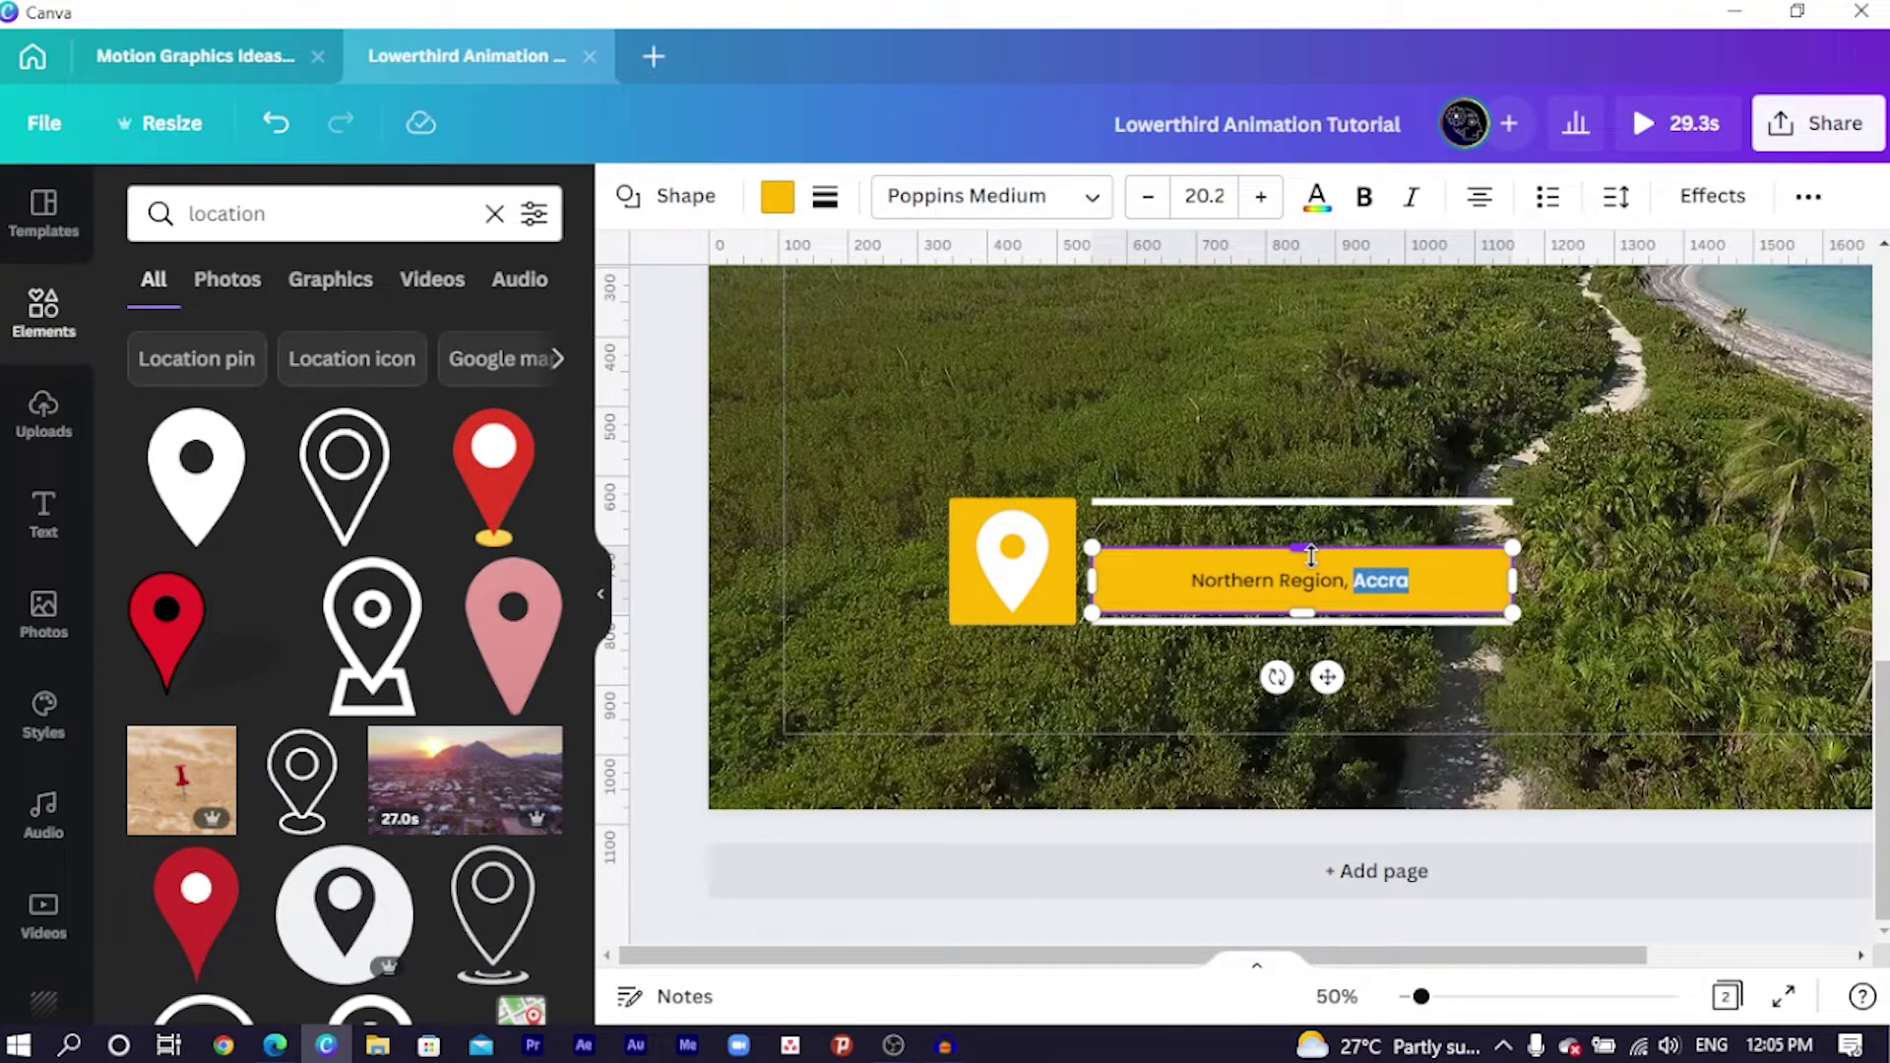
key("BackSpace")
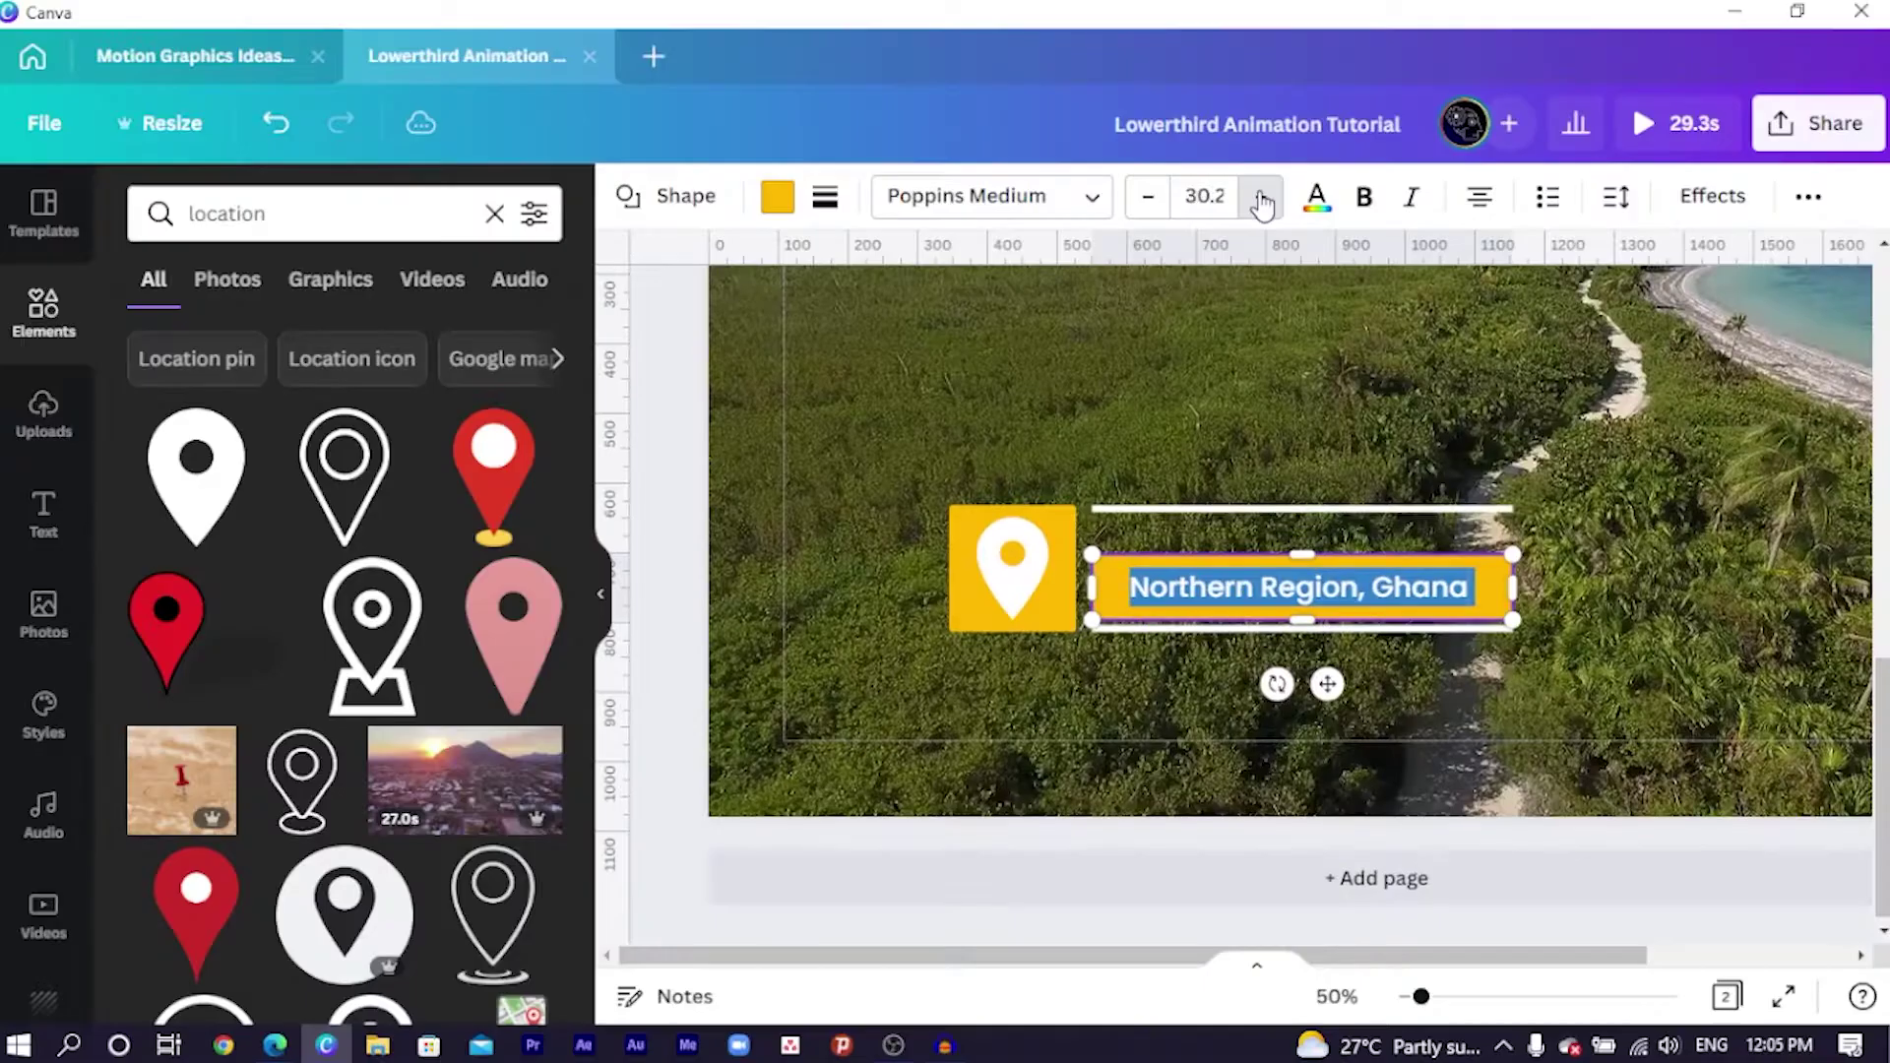
Increase the font size of the yellow bar's text to 33.2.
left_click(1263, 200)
left_click(1263, 199)
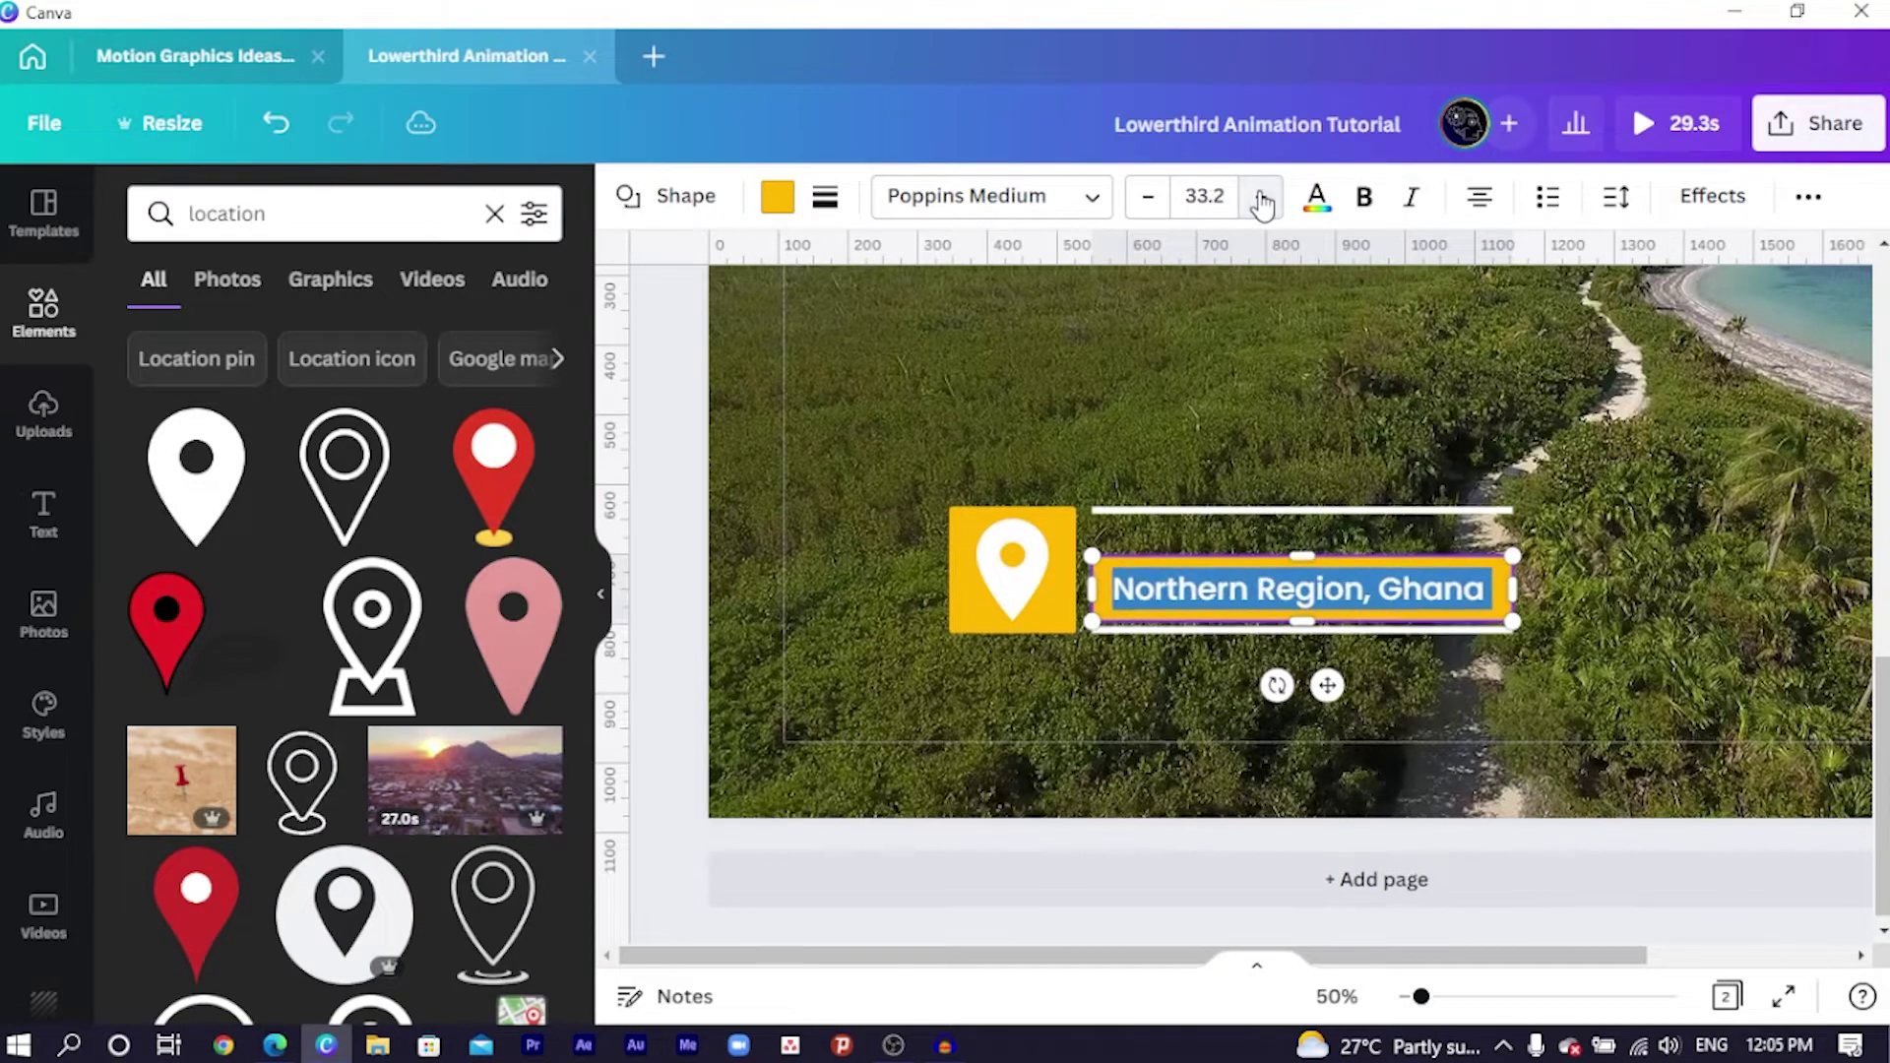
left_click(942, 326)
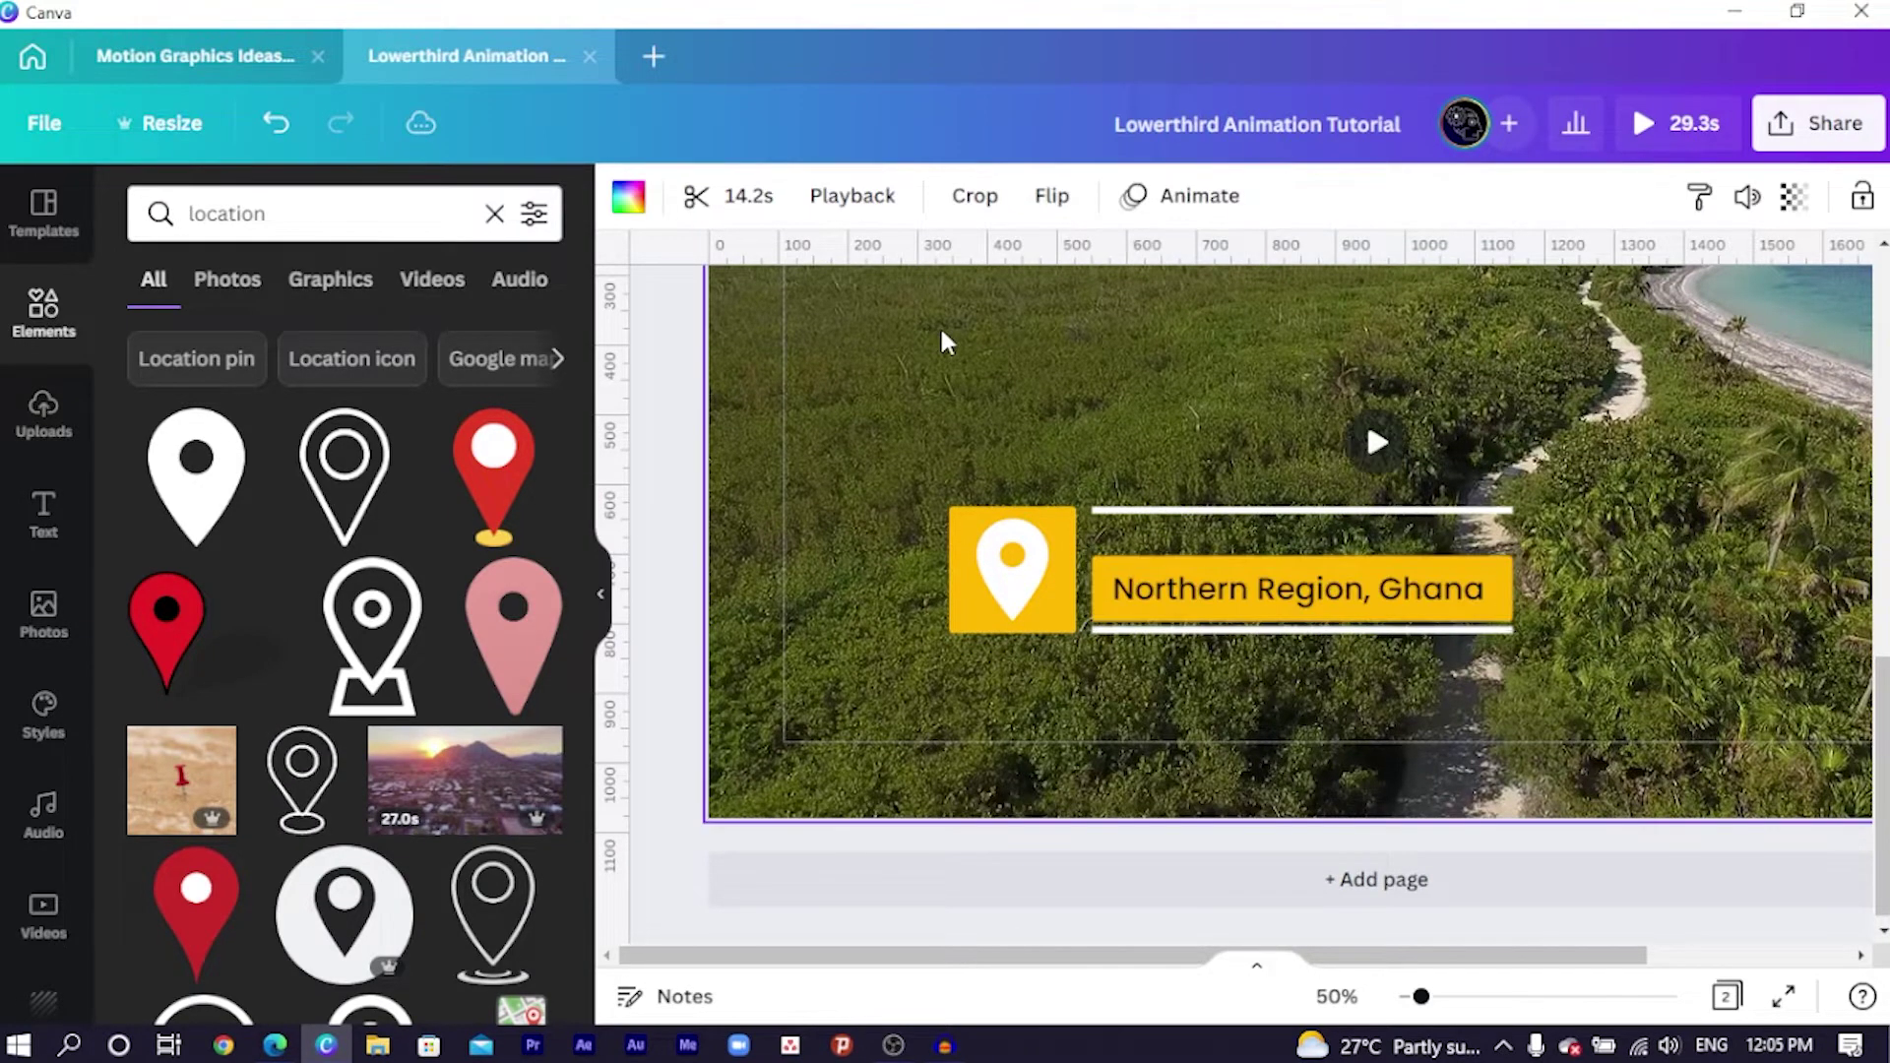
Change the color of the yellow bar's text to white.
left_click(1171, 592)
left_click(1173, 595)
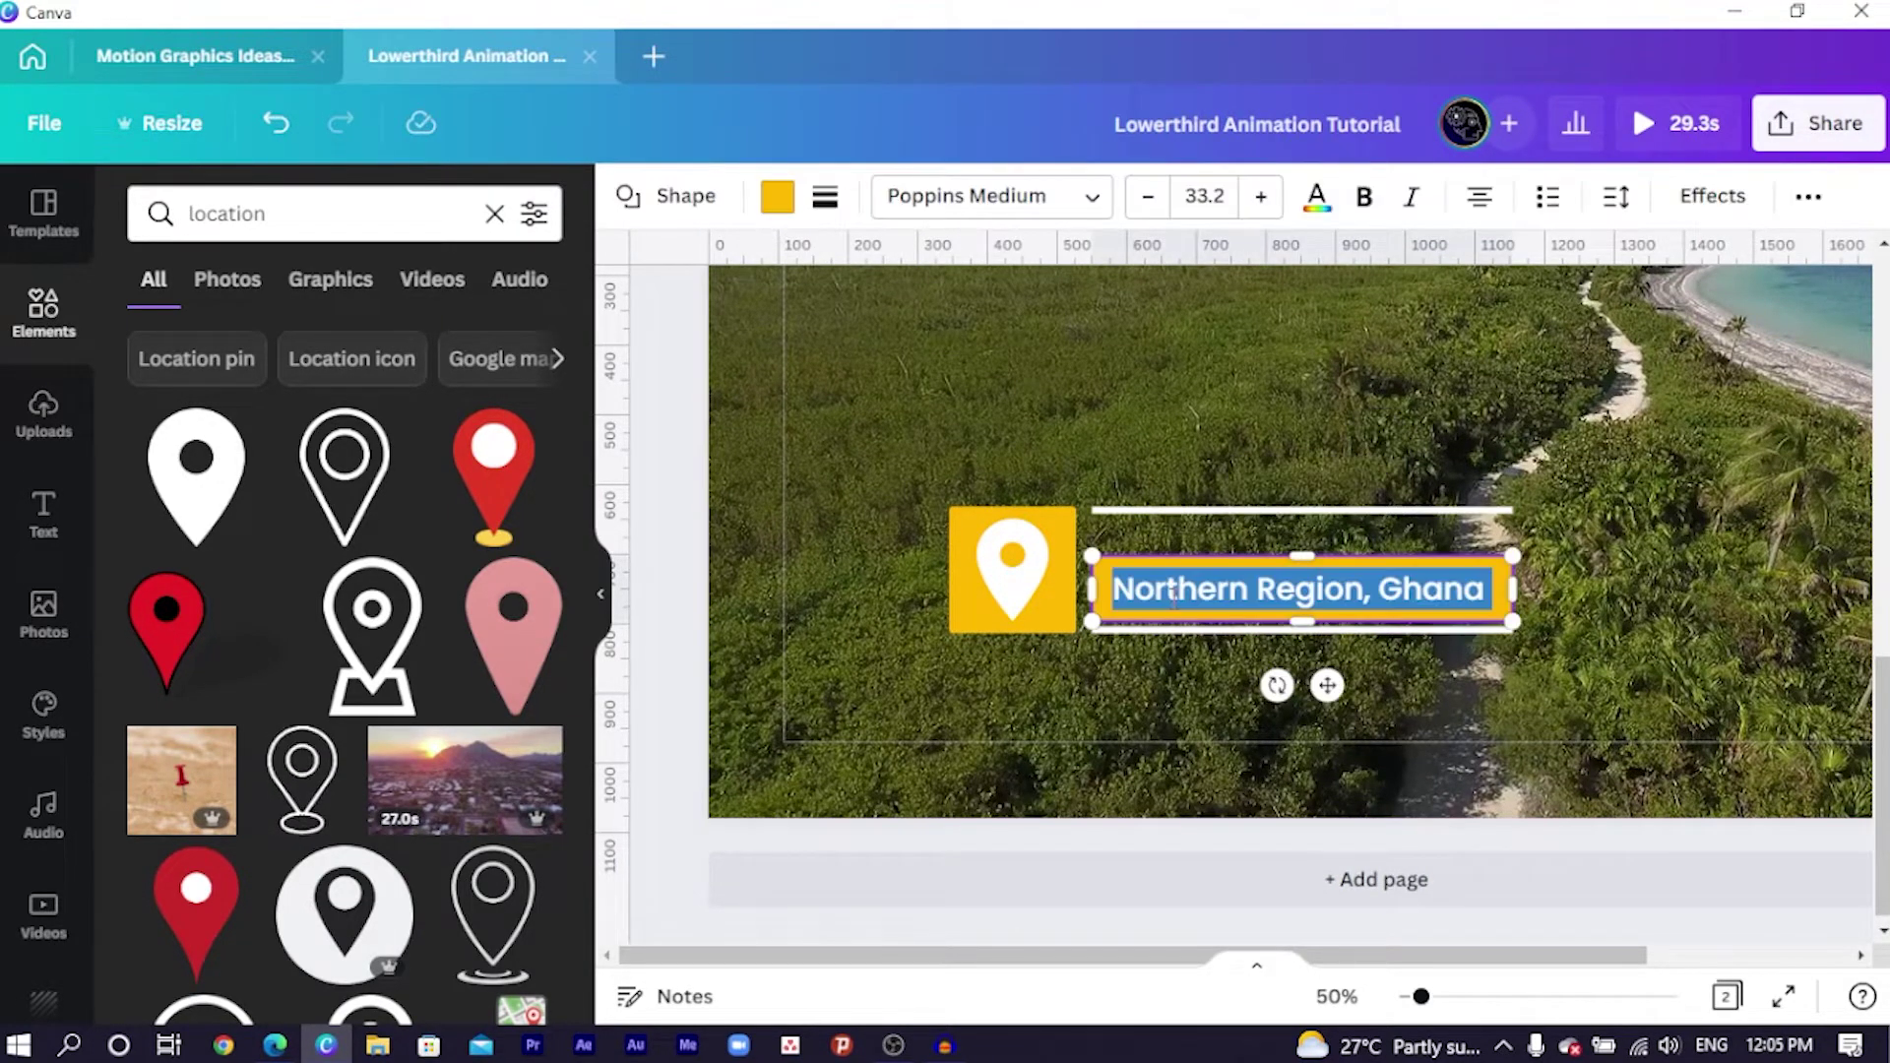
left_click(1316, 196)
left_click(394, 356)
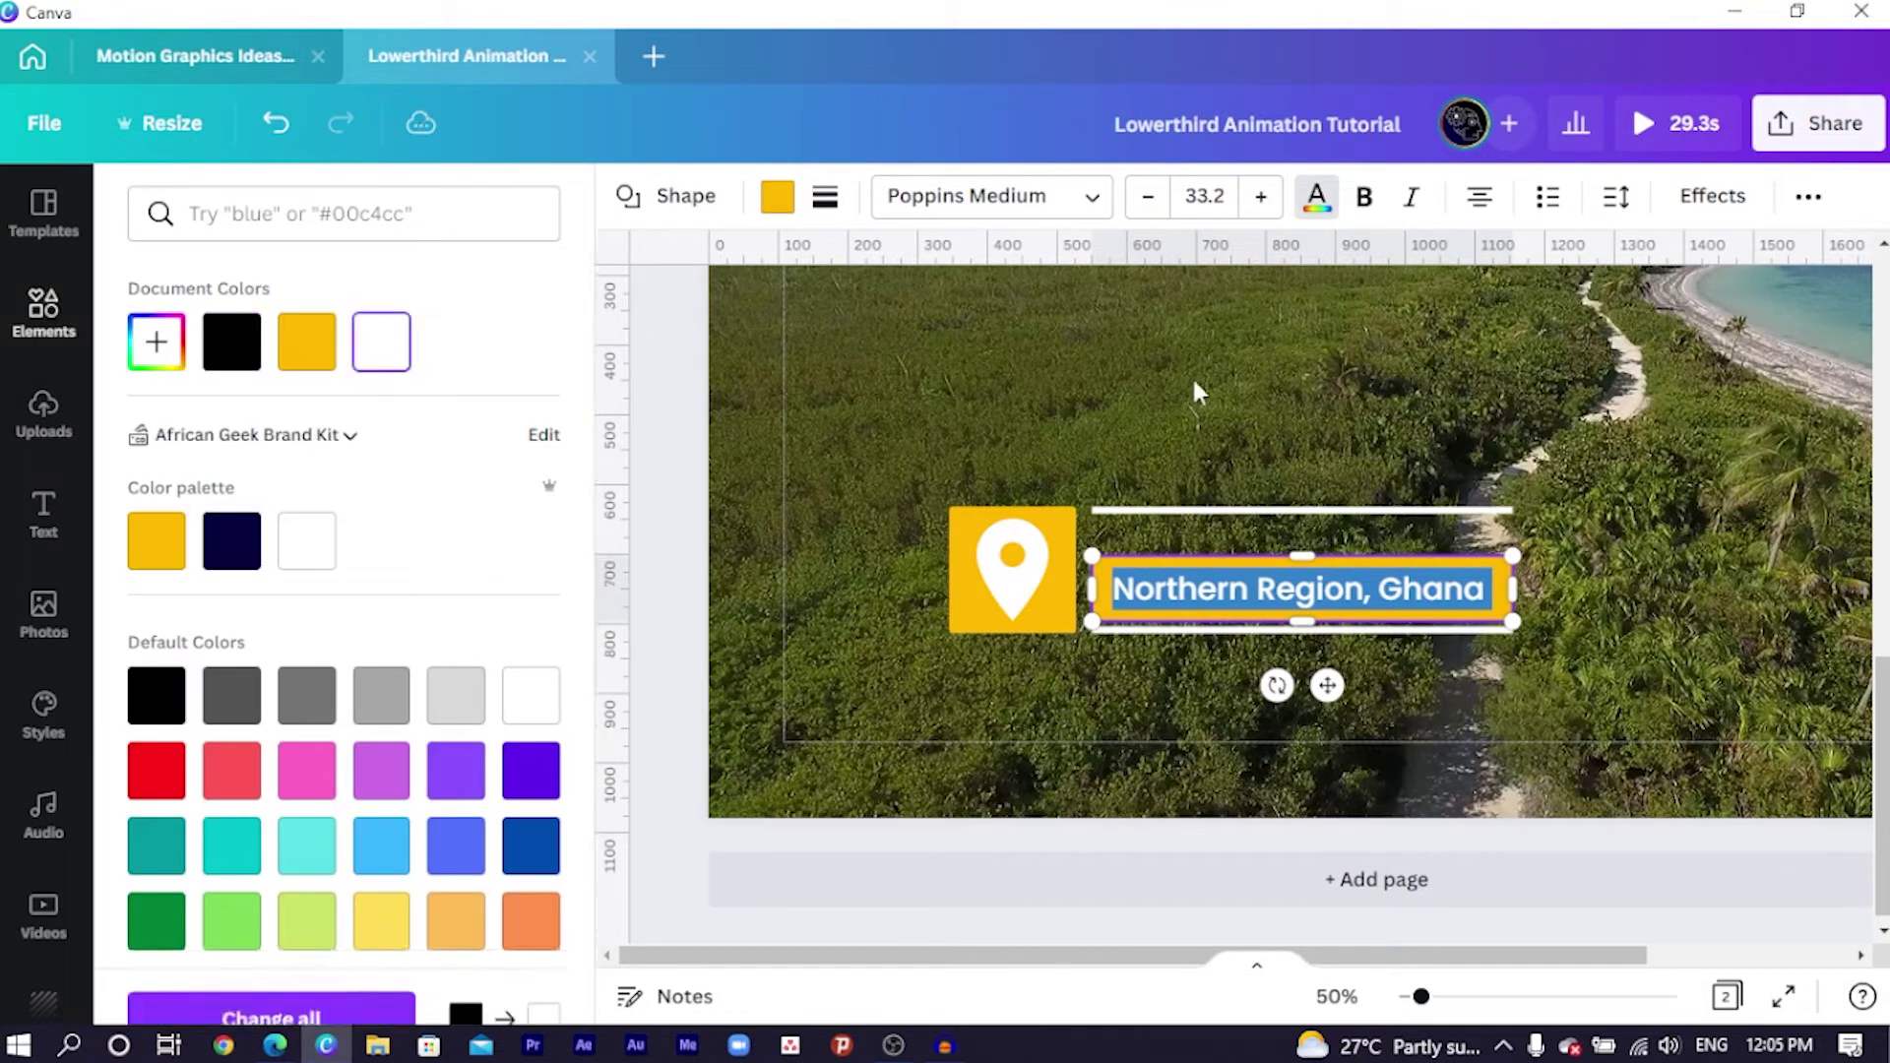
key("Escape")
double_click(1229, 562)
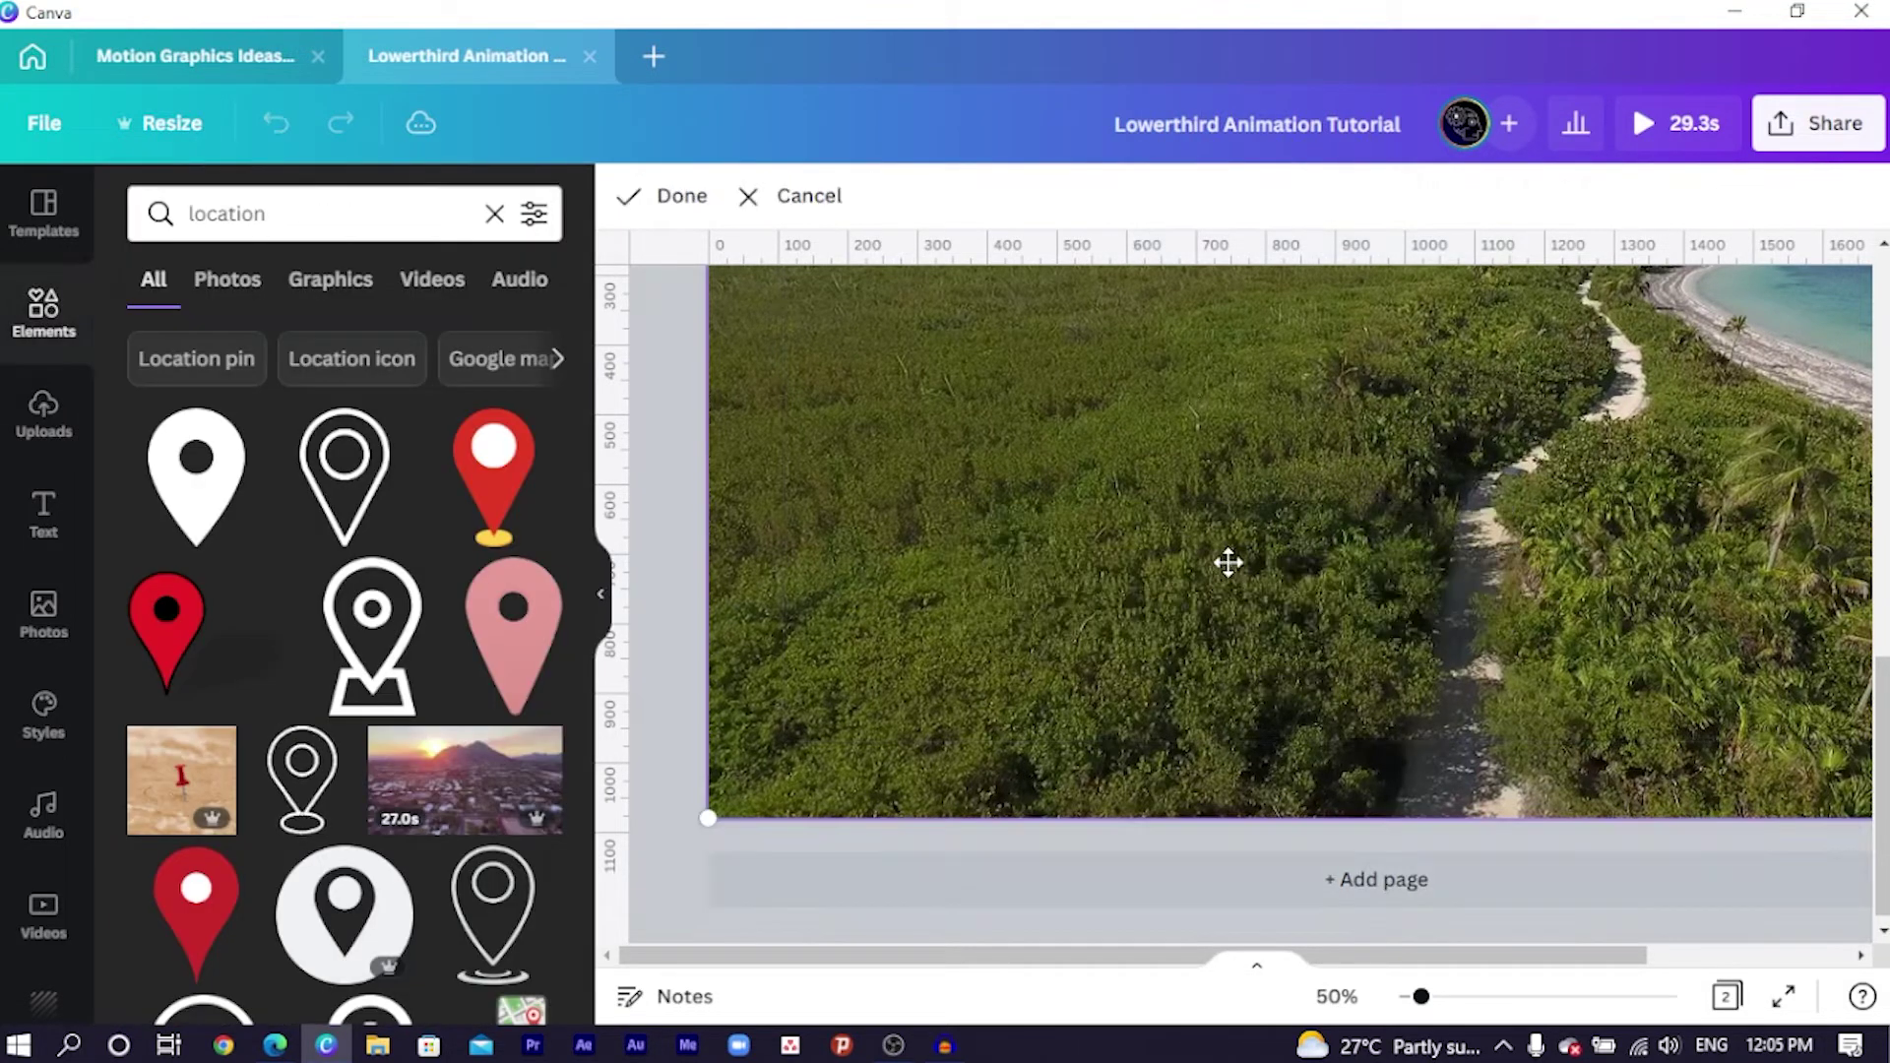
left_click(785, 195)
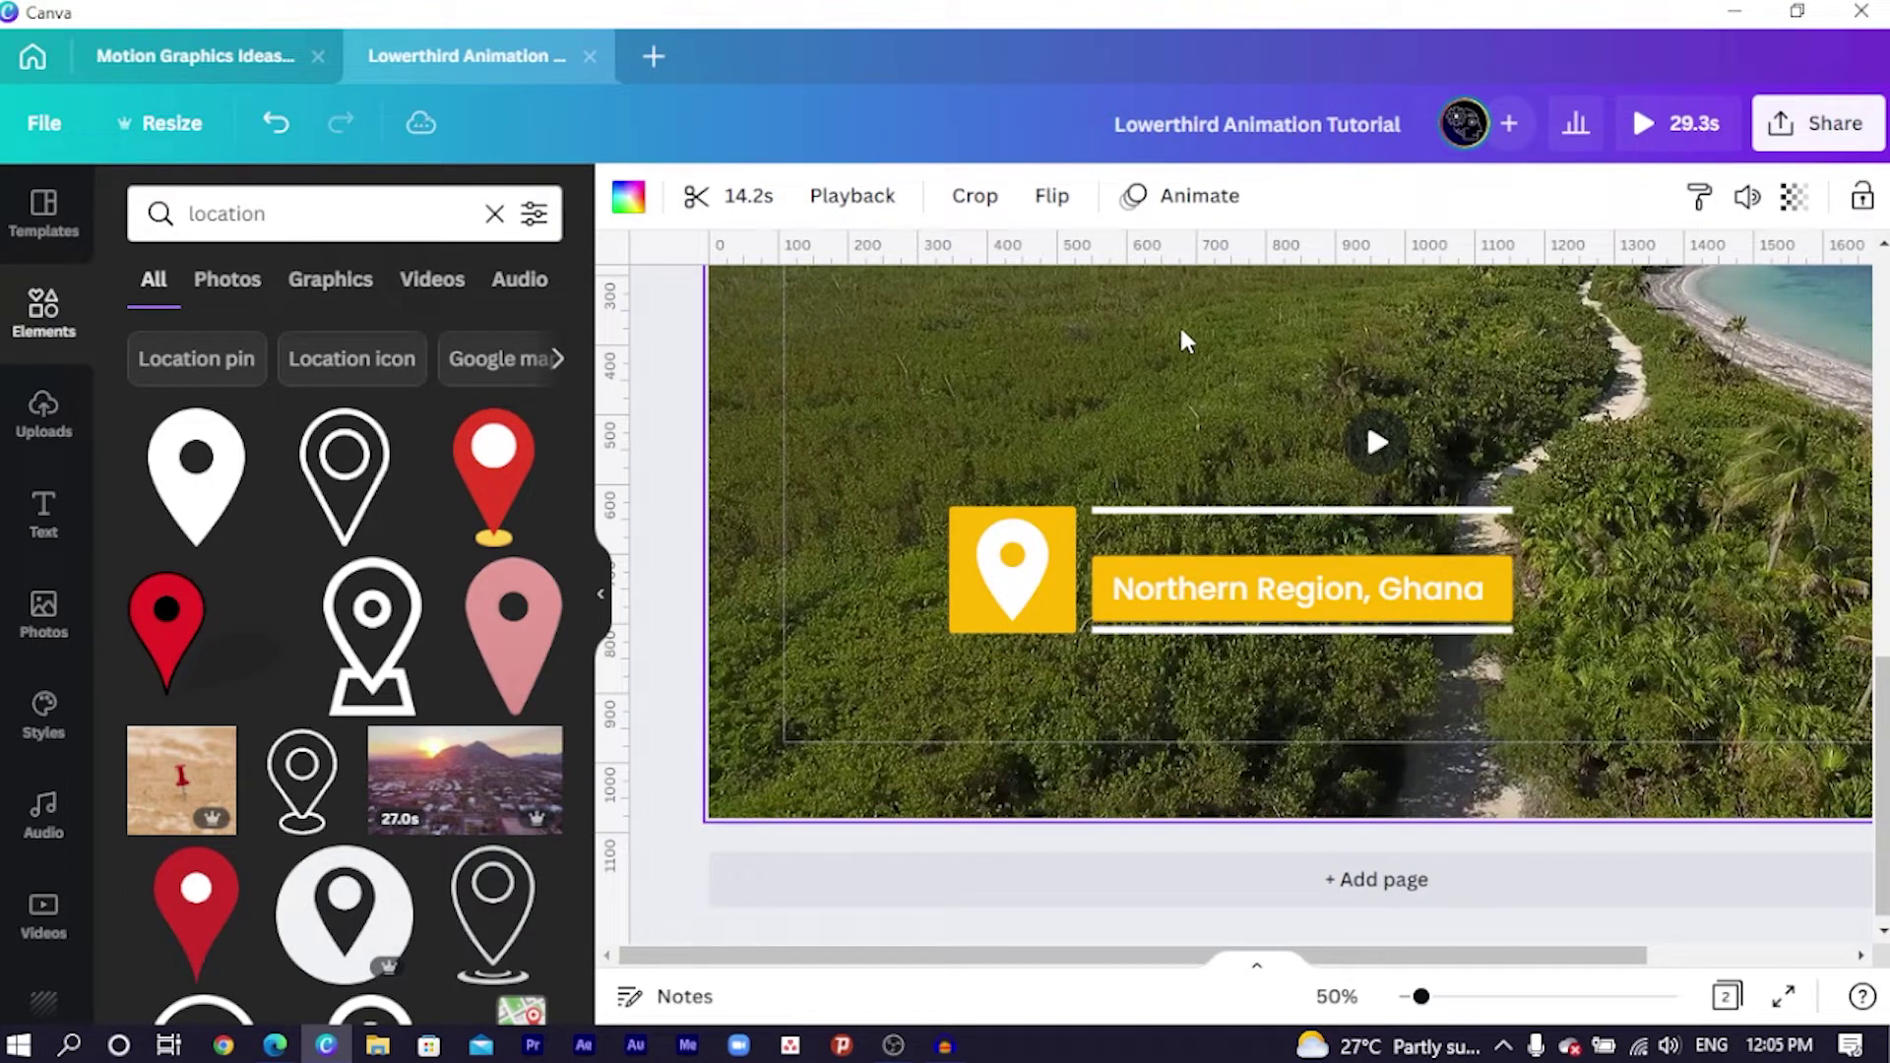
Add a text box between the upper line and the bar, scaled to font size 31.2 and widened to the bar's full width.
key("t")
scroll(1155, 408, "up", 5)
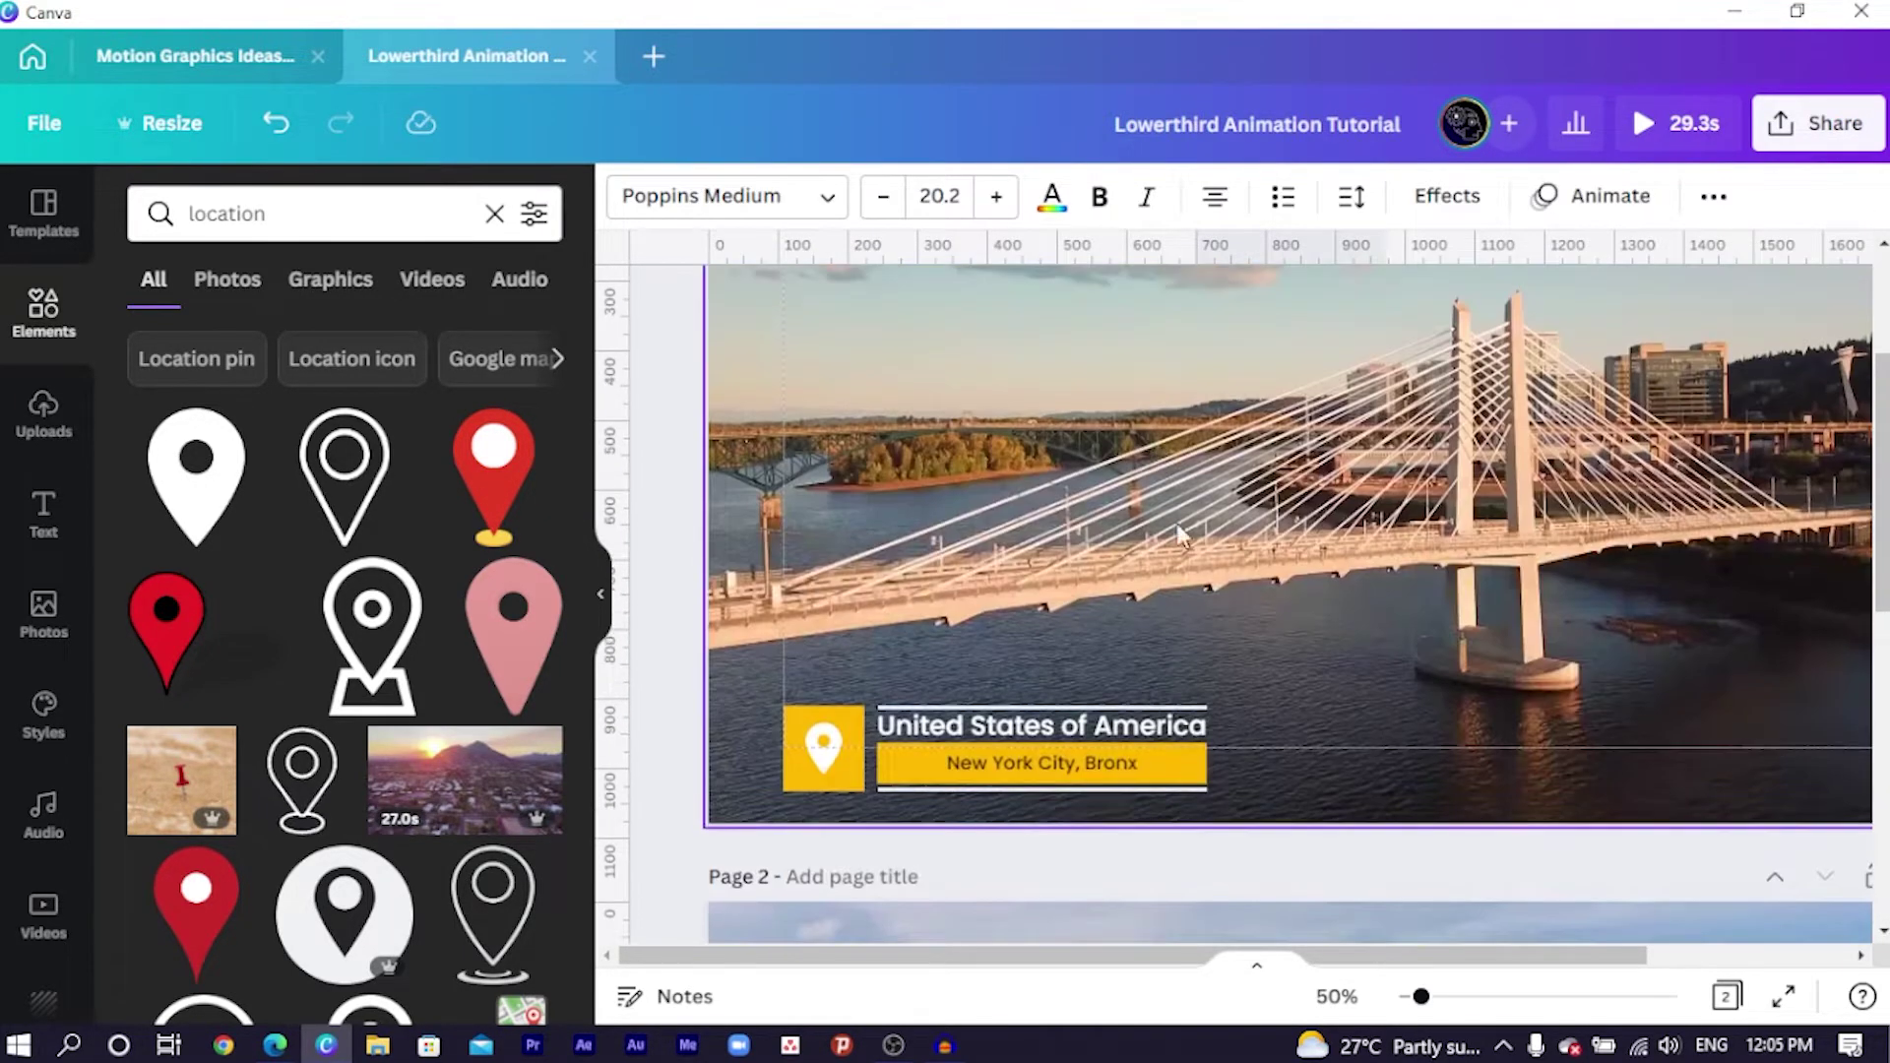
scroll(1087, 668, "down", 5)
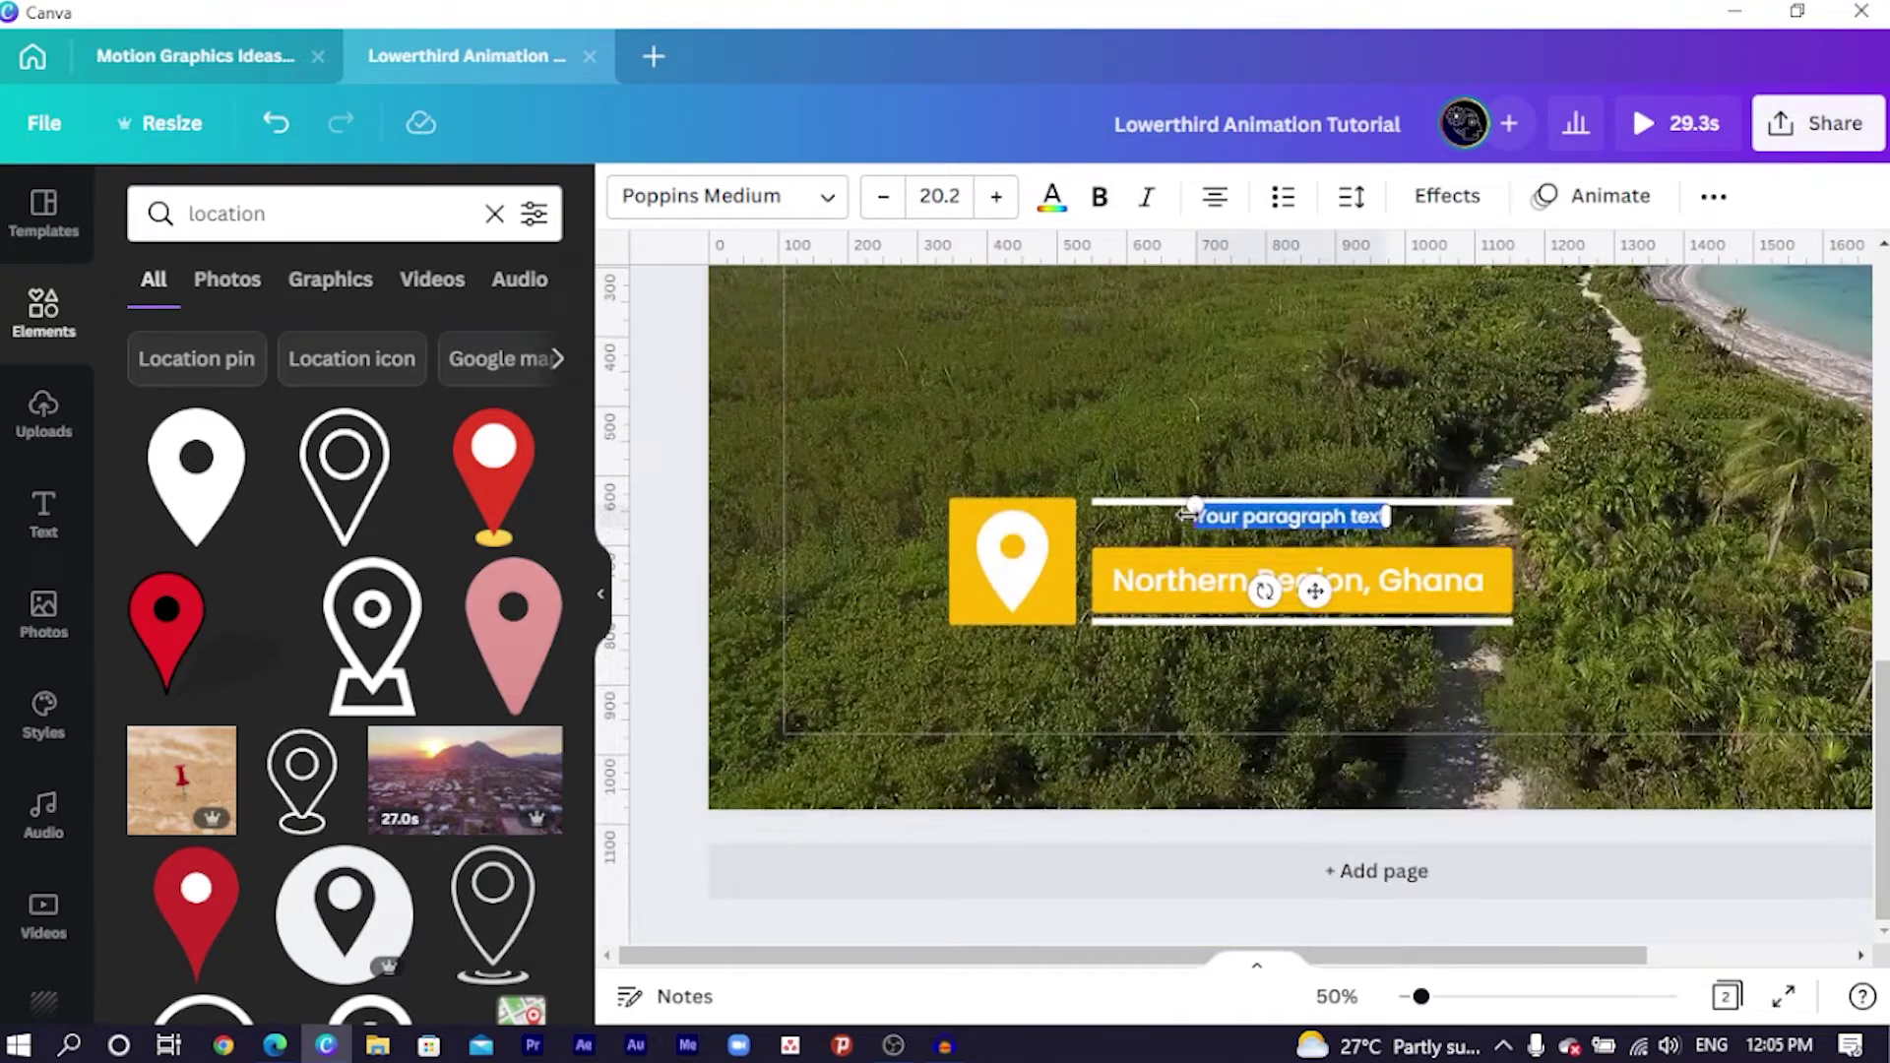
left_click_drag(1171, 498, 1091, 492)
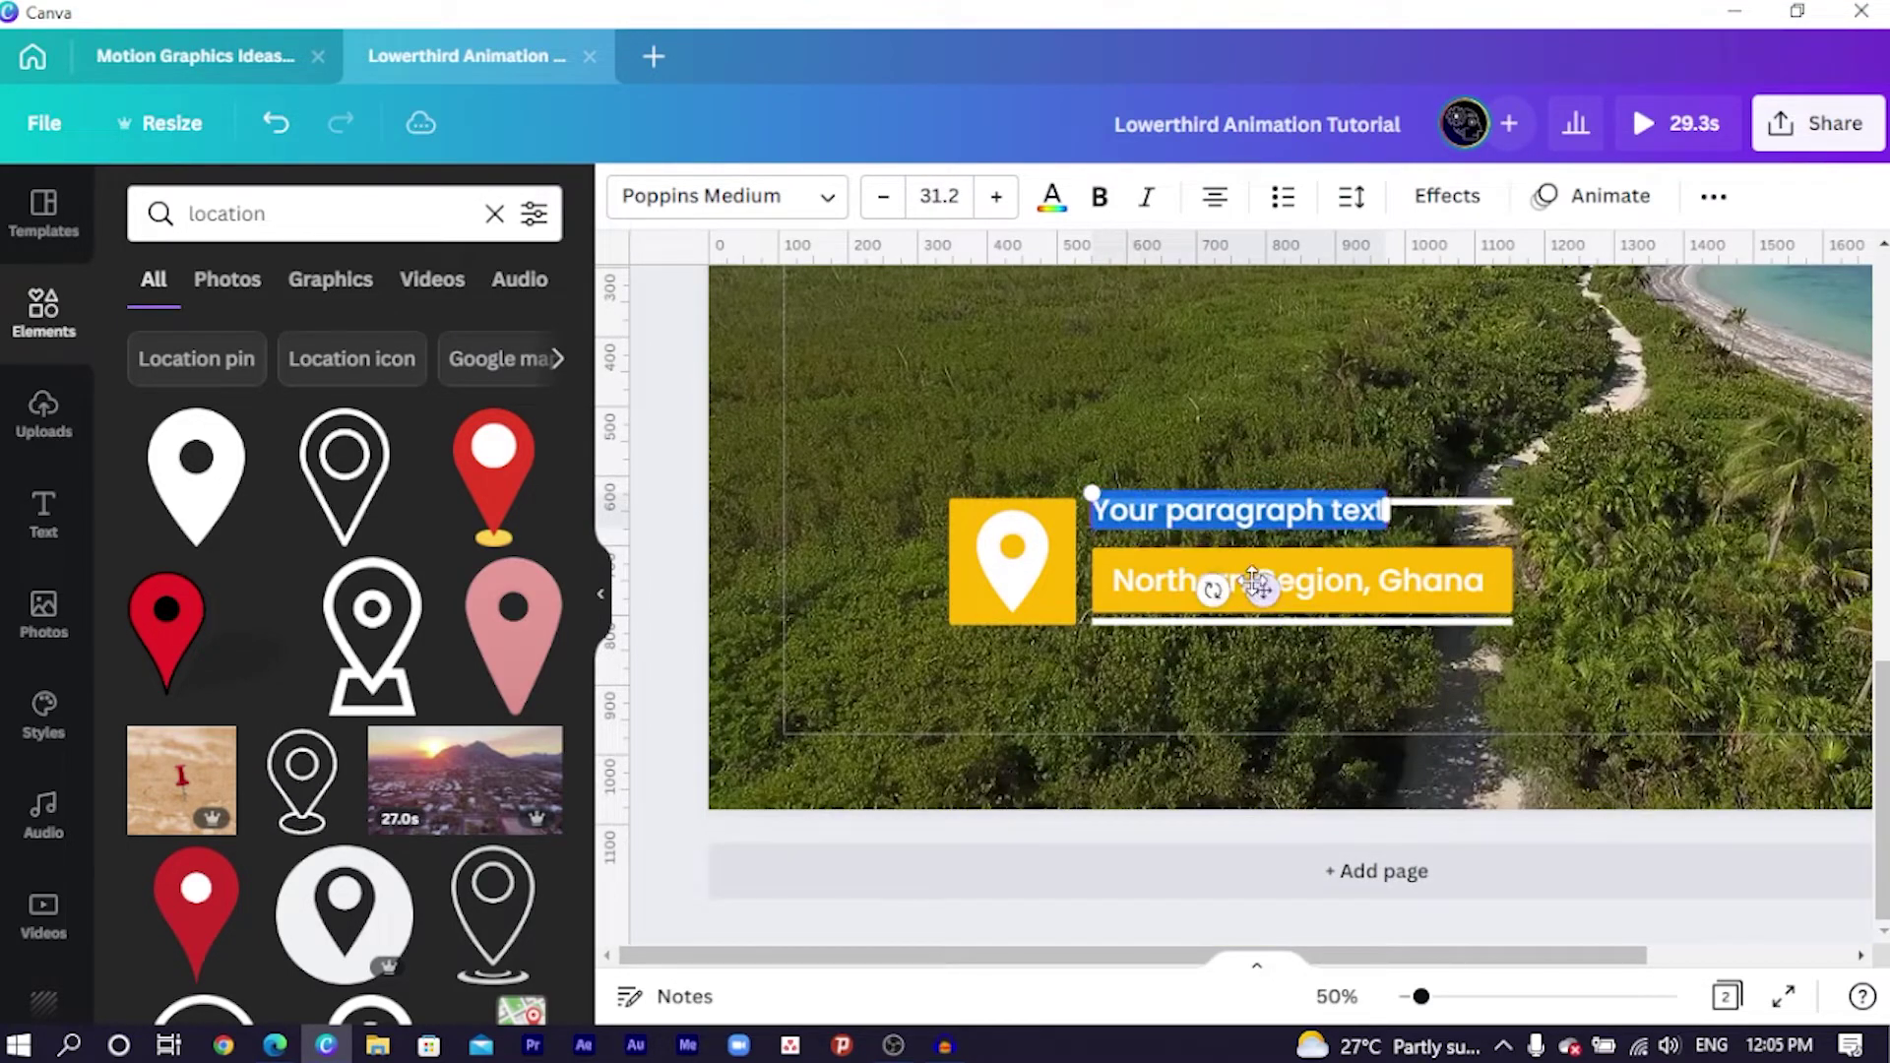
left_click_drag(1262, 591, 1261, 605)
left_click_drag(1390, 528, 1513, 528)
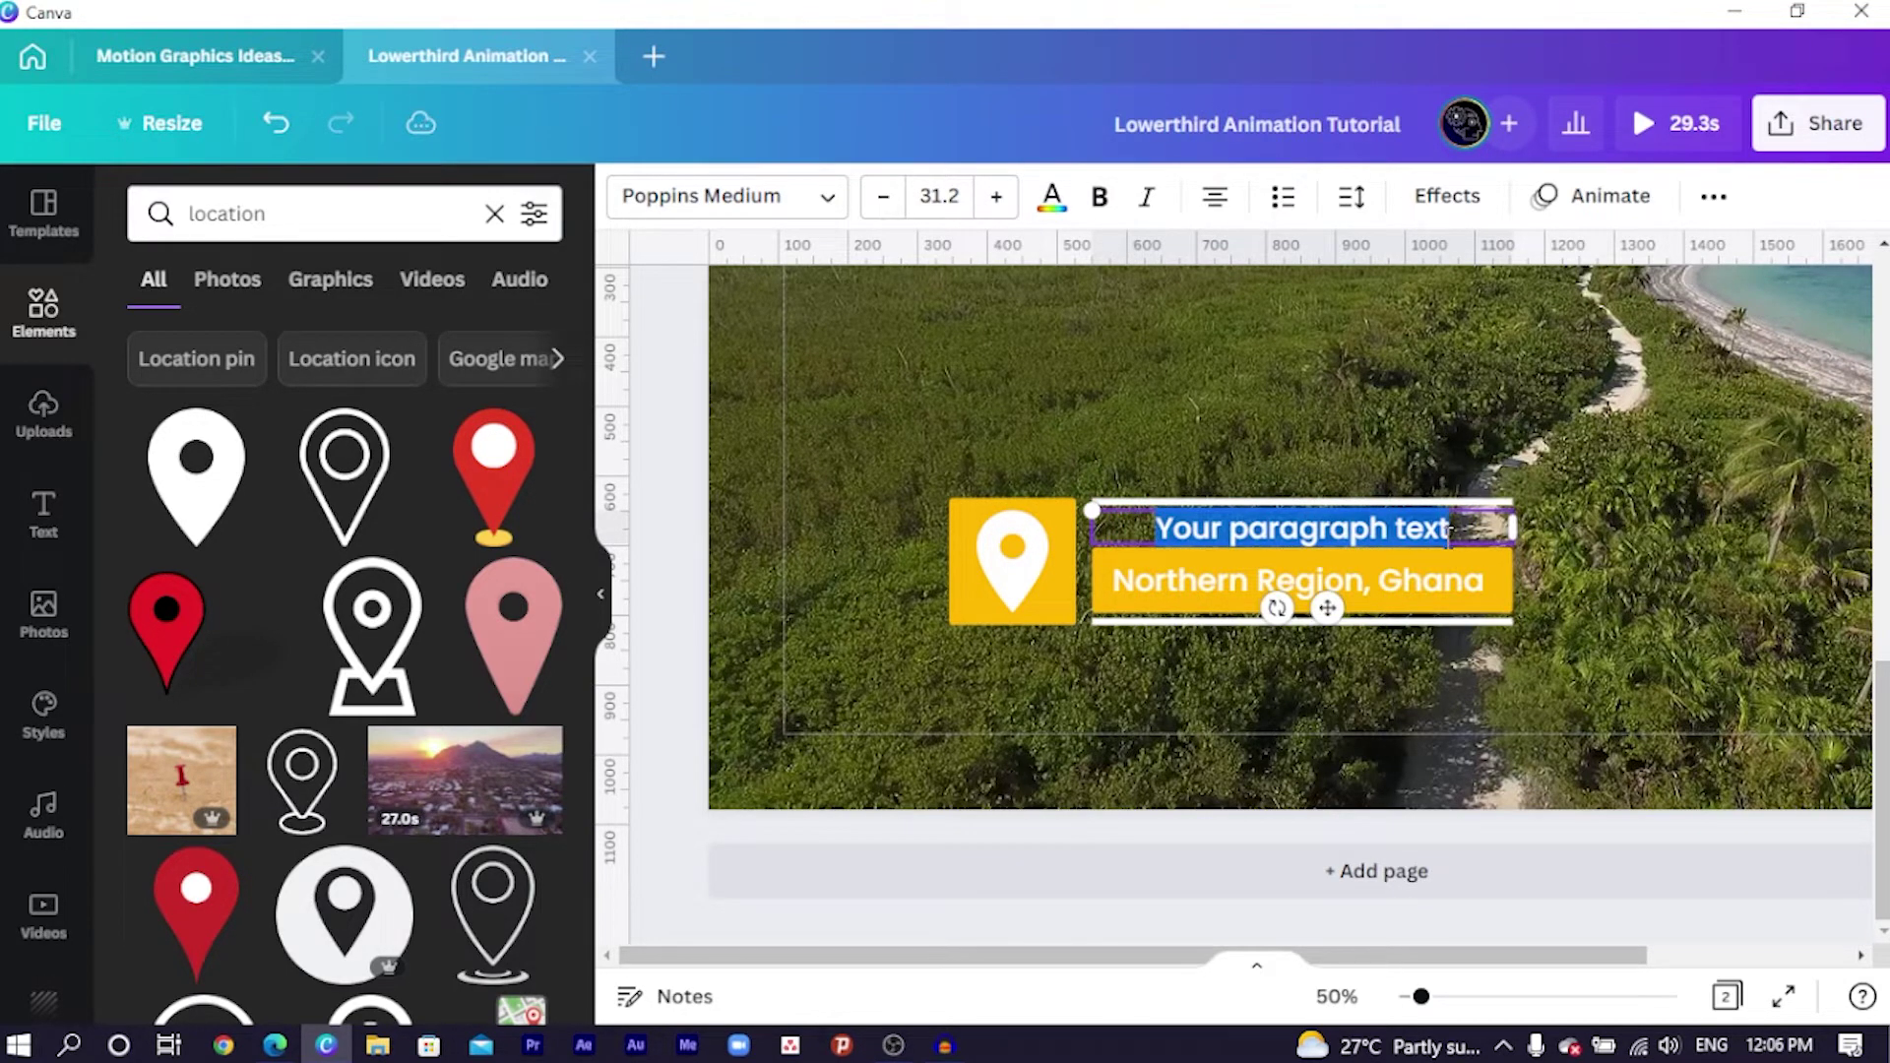
Replace the placeholder text above the bar with "Memphis Arabic Forest" in white.
key("BackSpace")
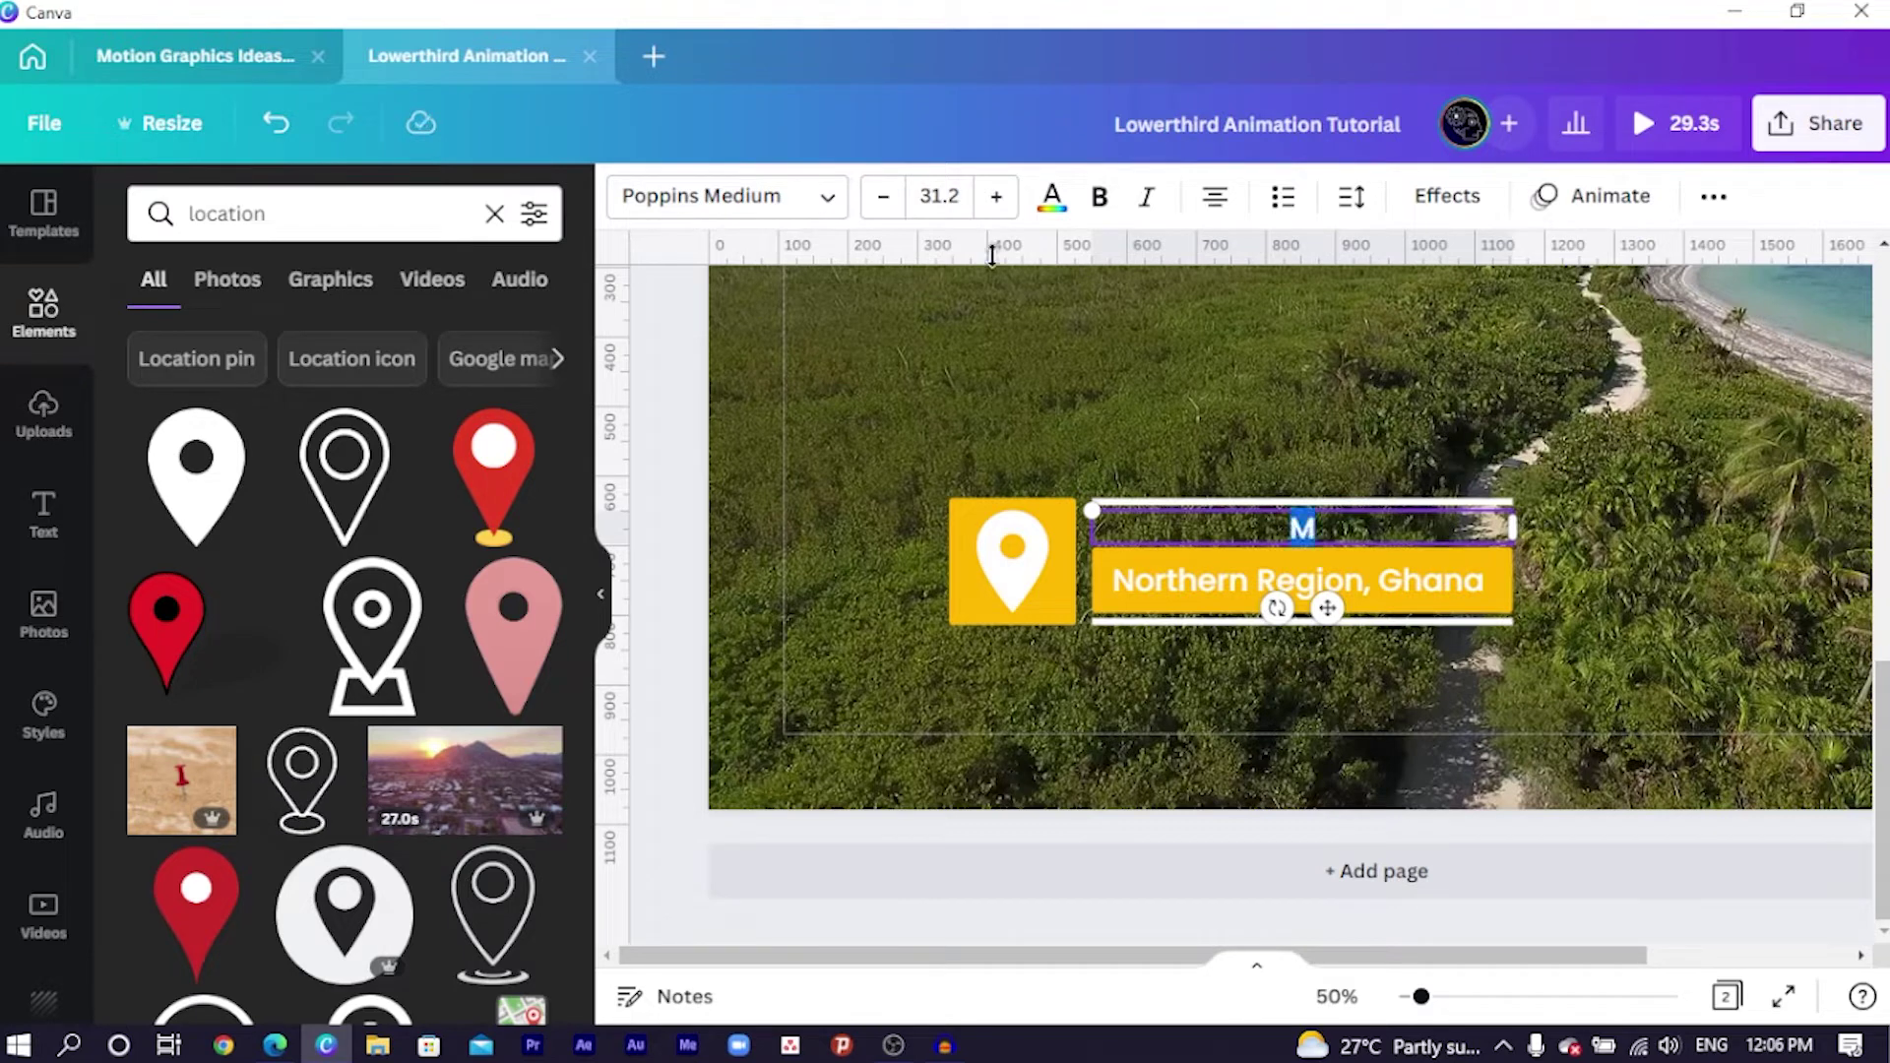
left_click(1051, 196)
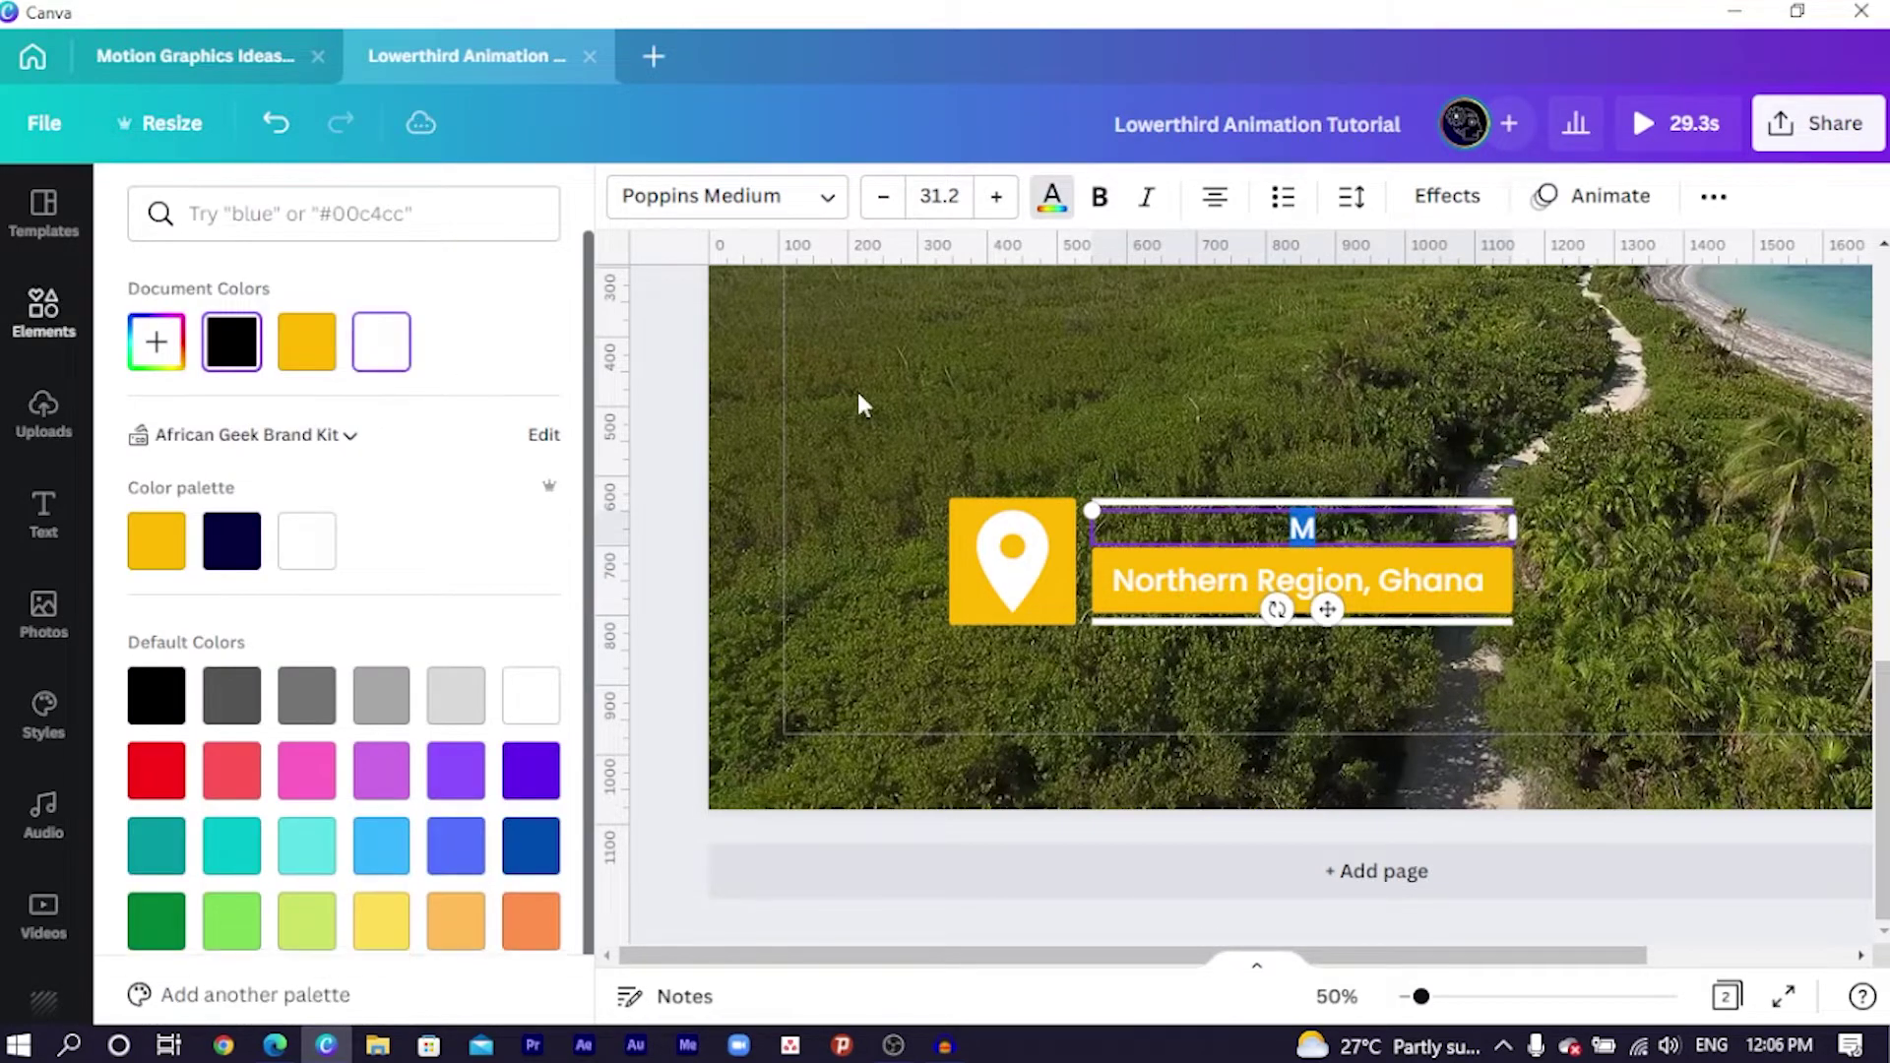
left_click(1385, 530)
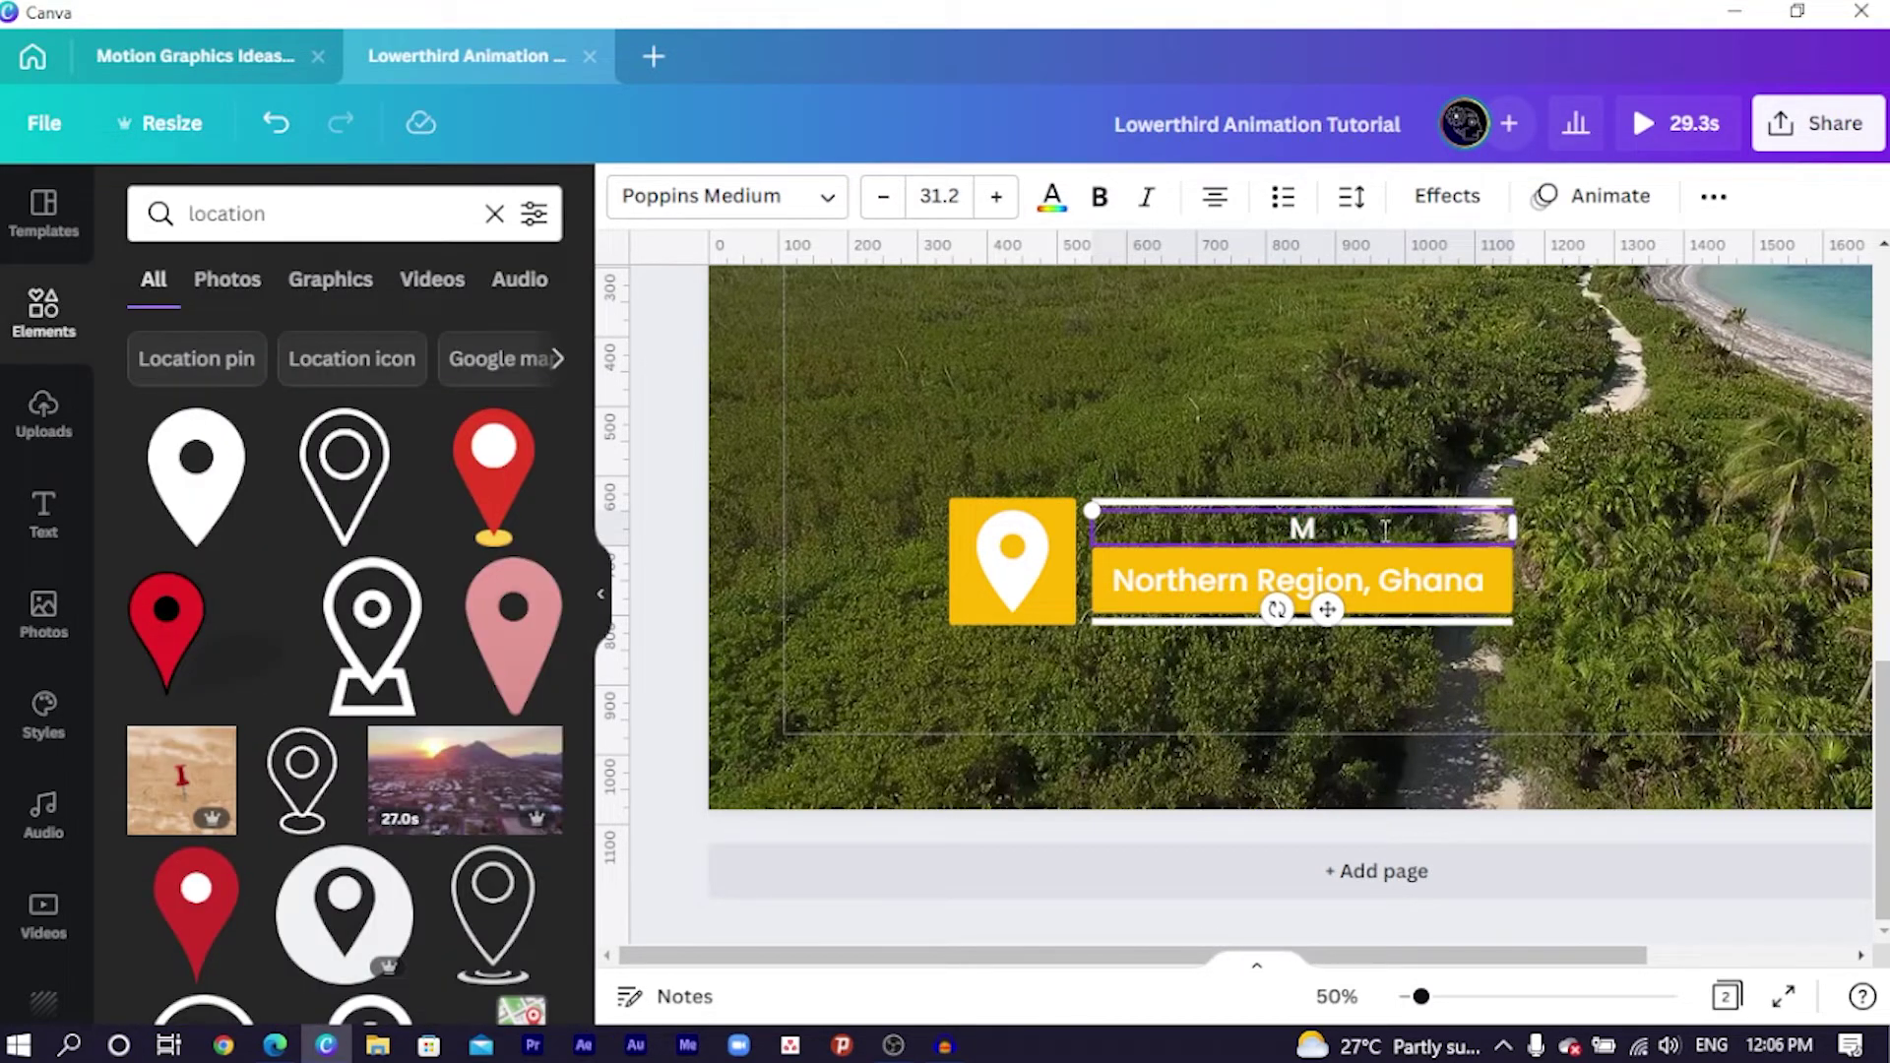
type("emp")
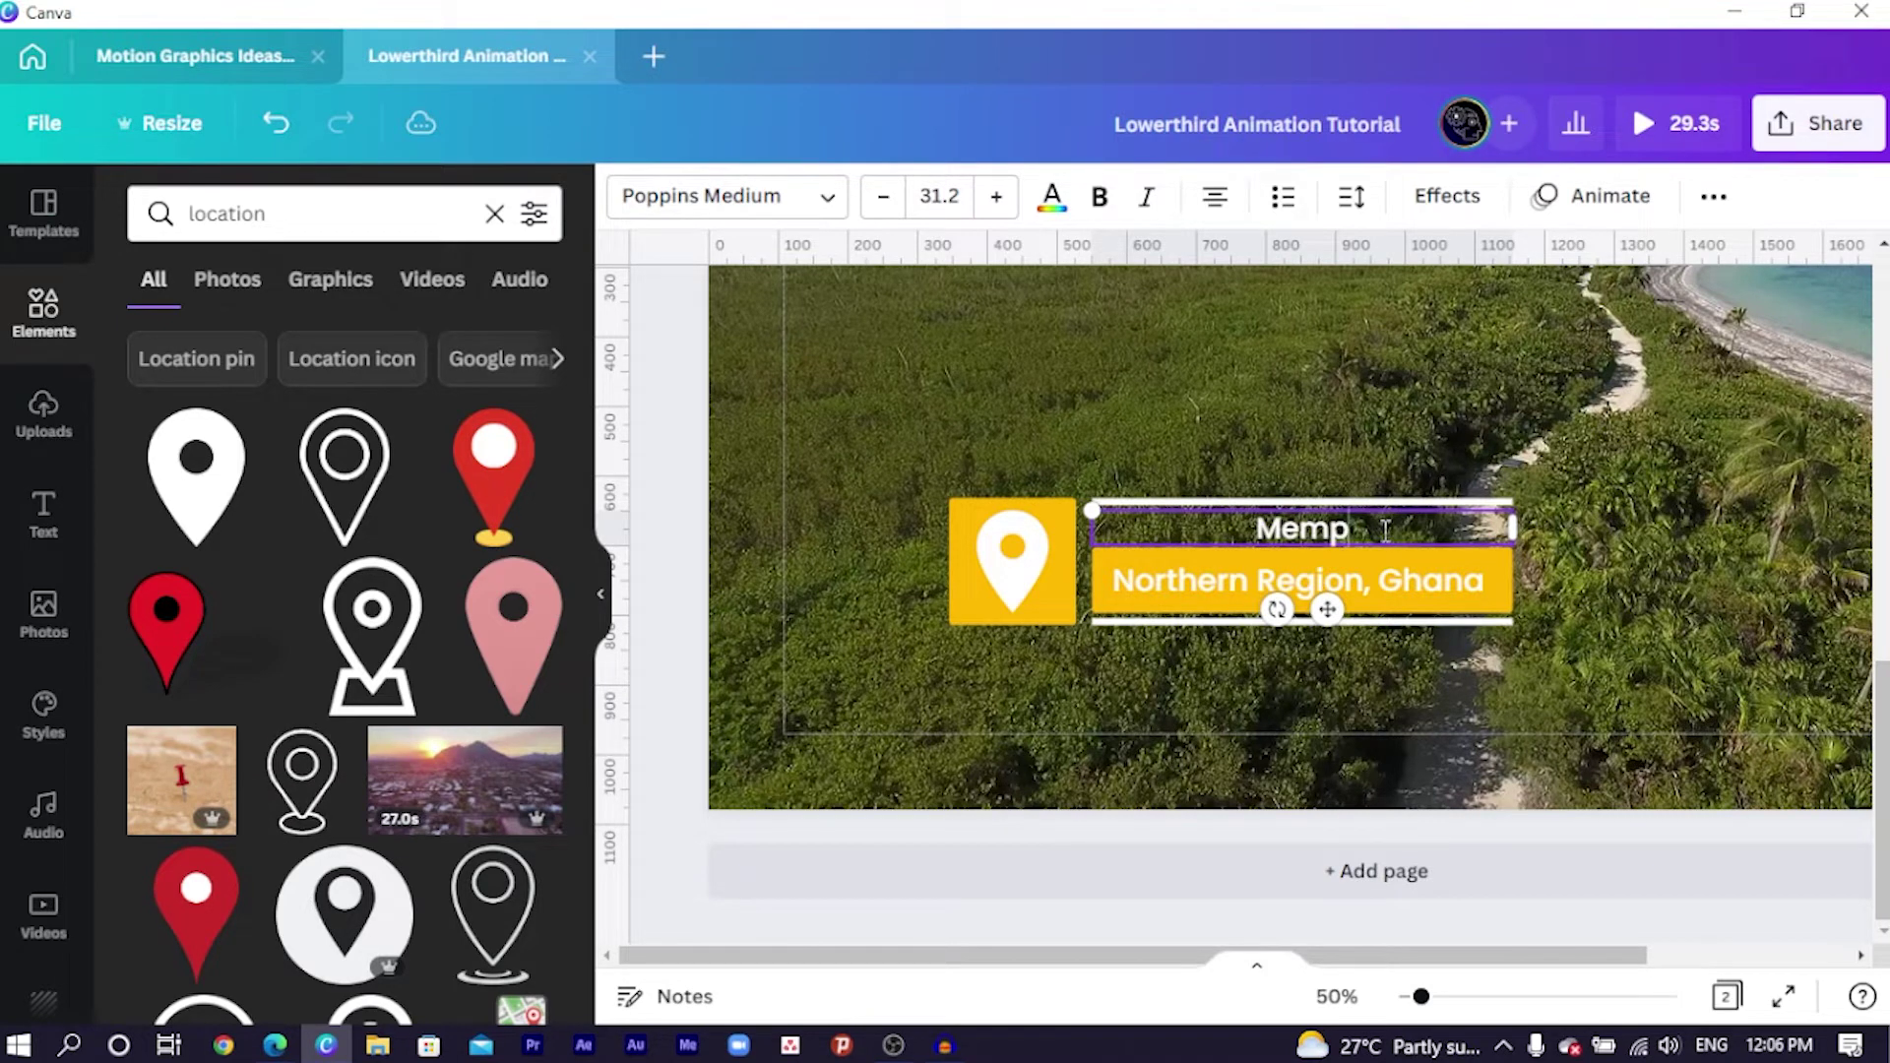
type("his")
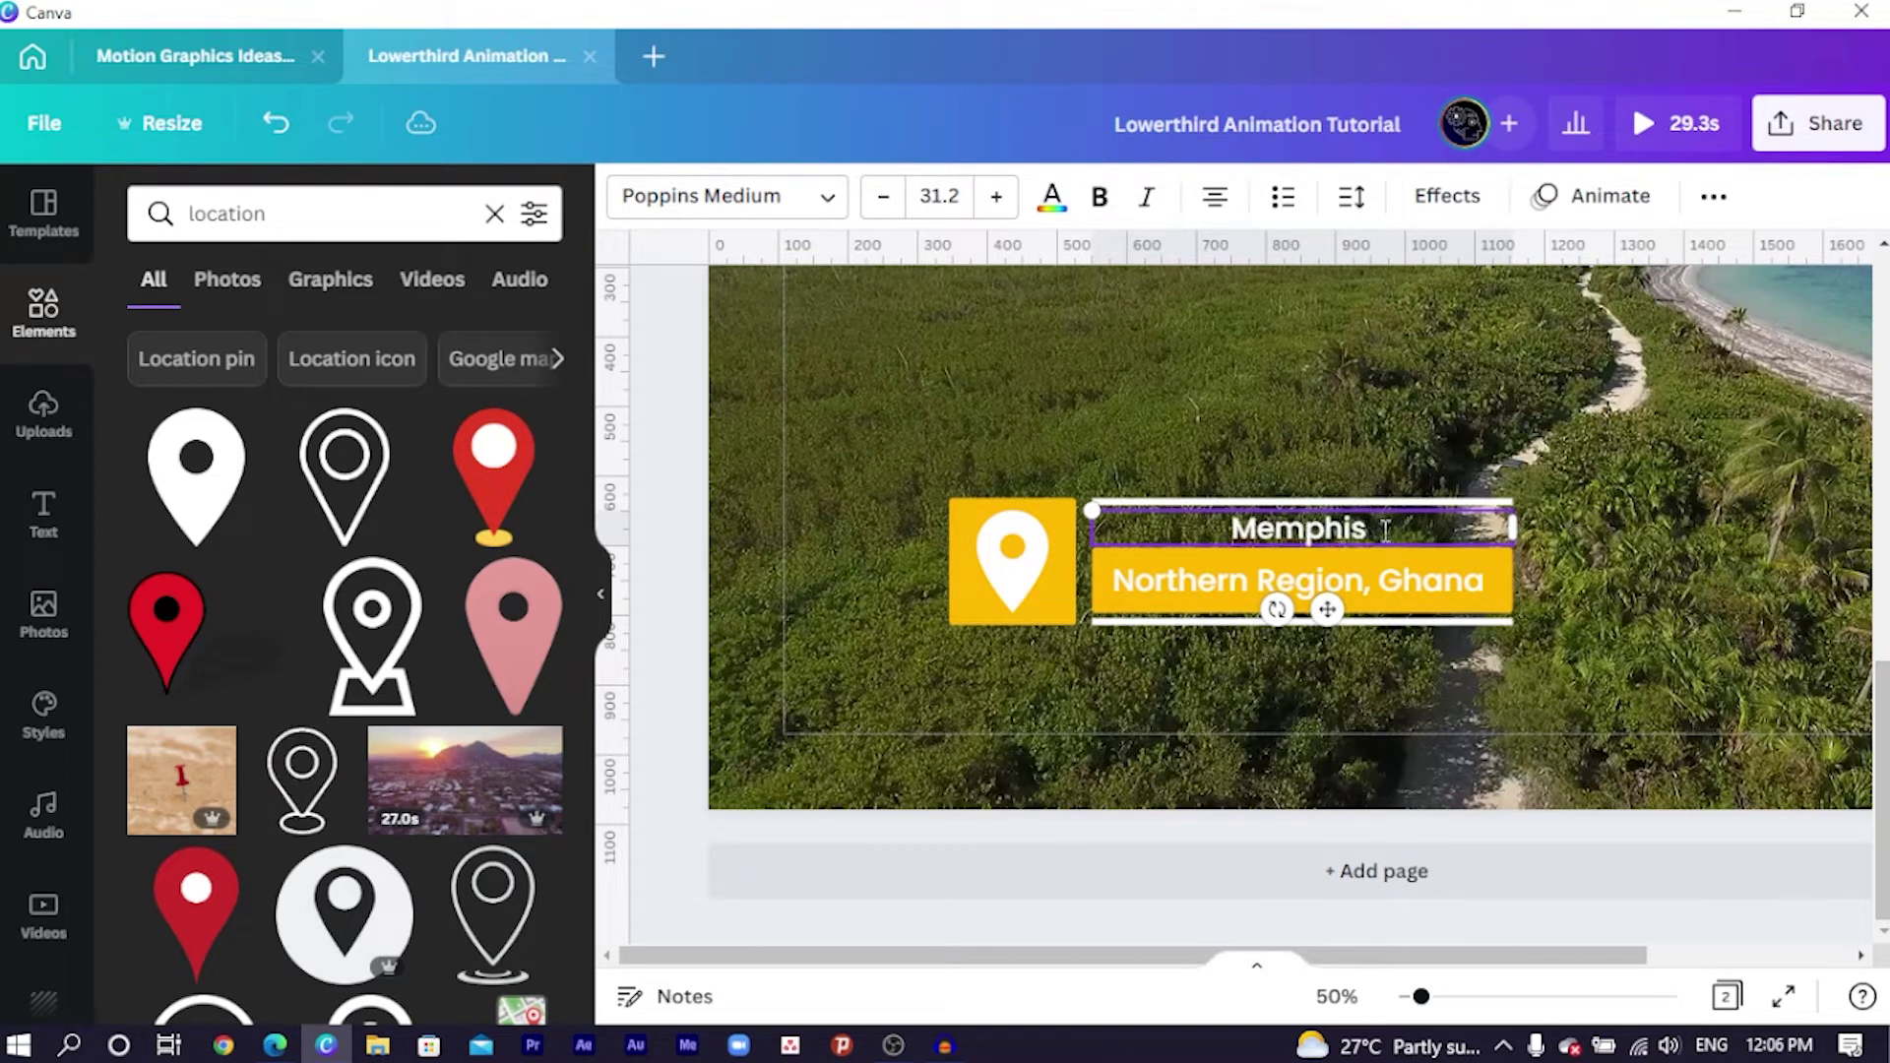
type(" Arca")
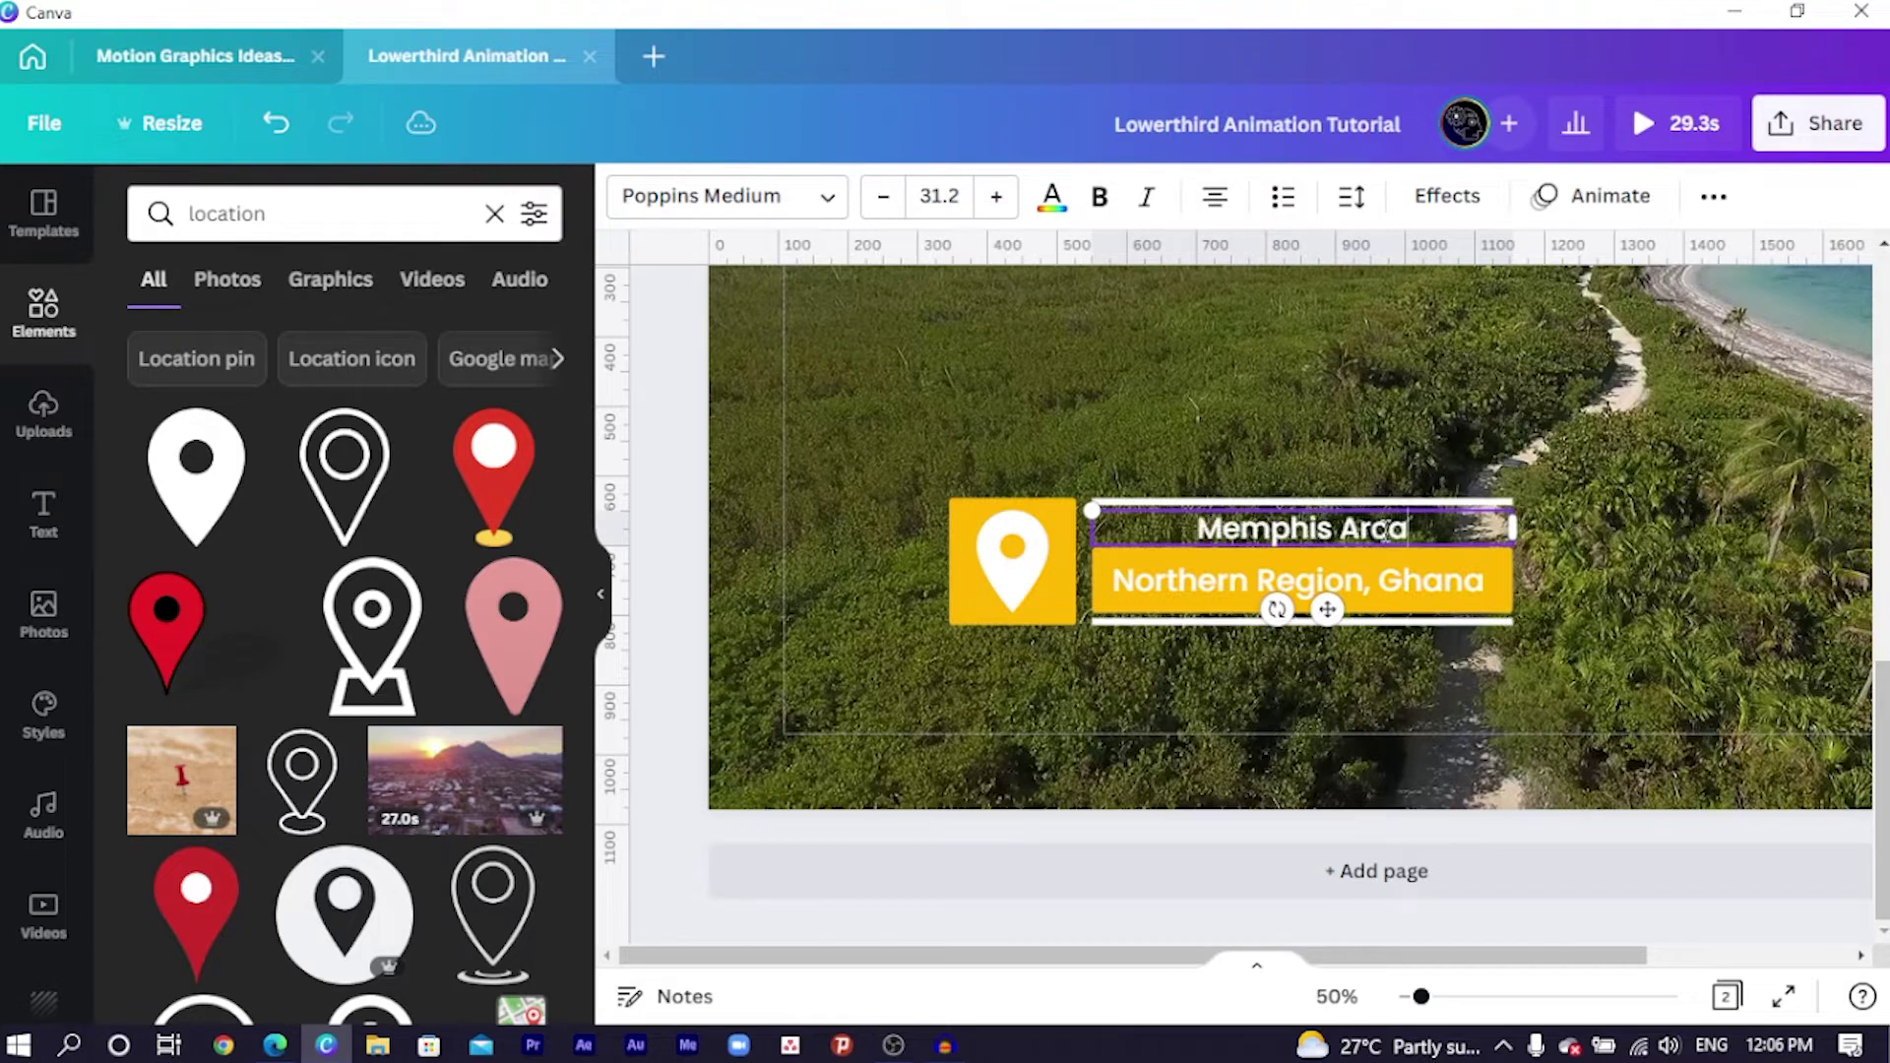
key("BackSpace")
type("bix")
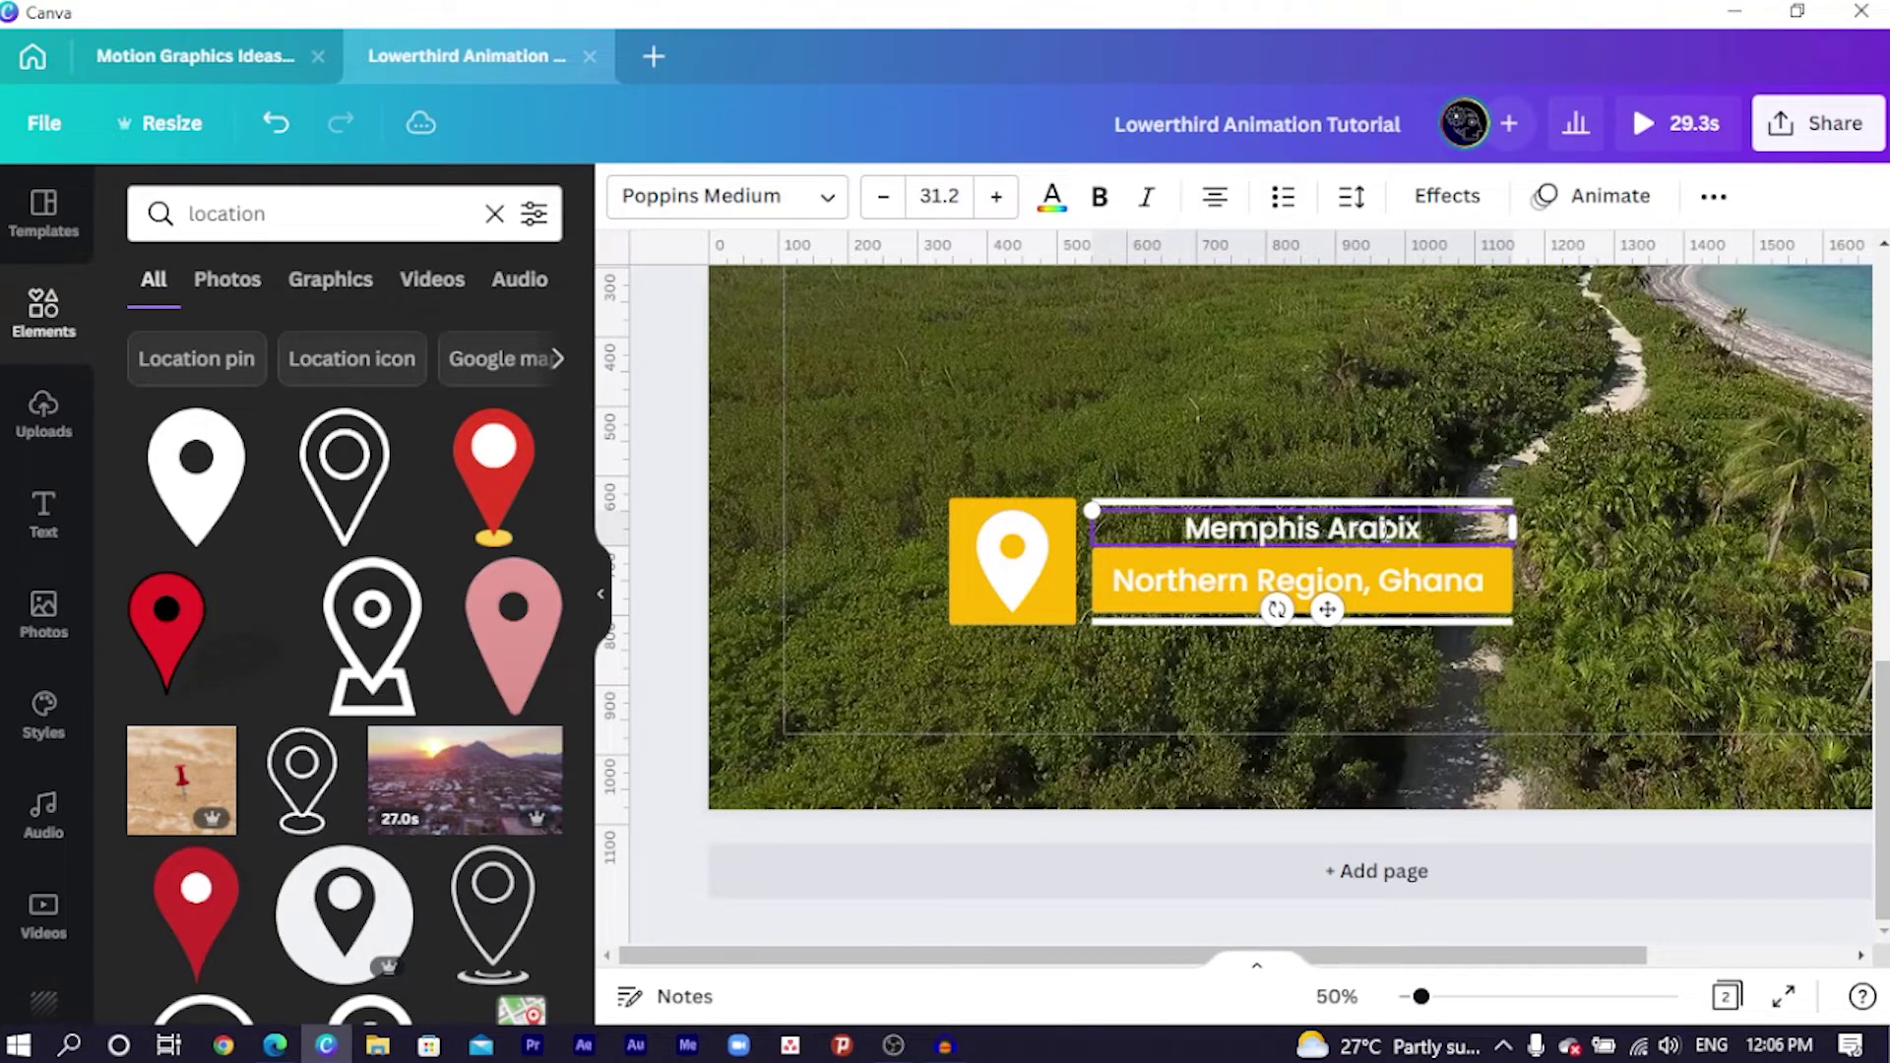
key("BackSpace")
type("c Fors")
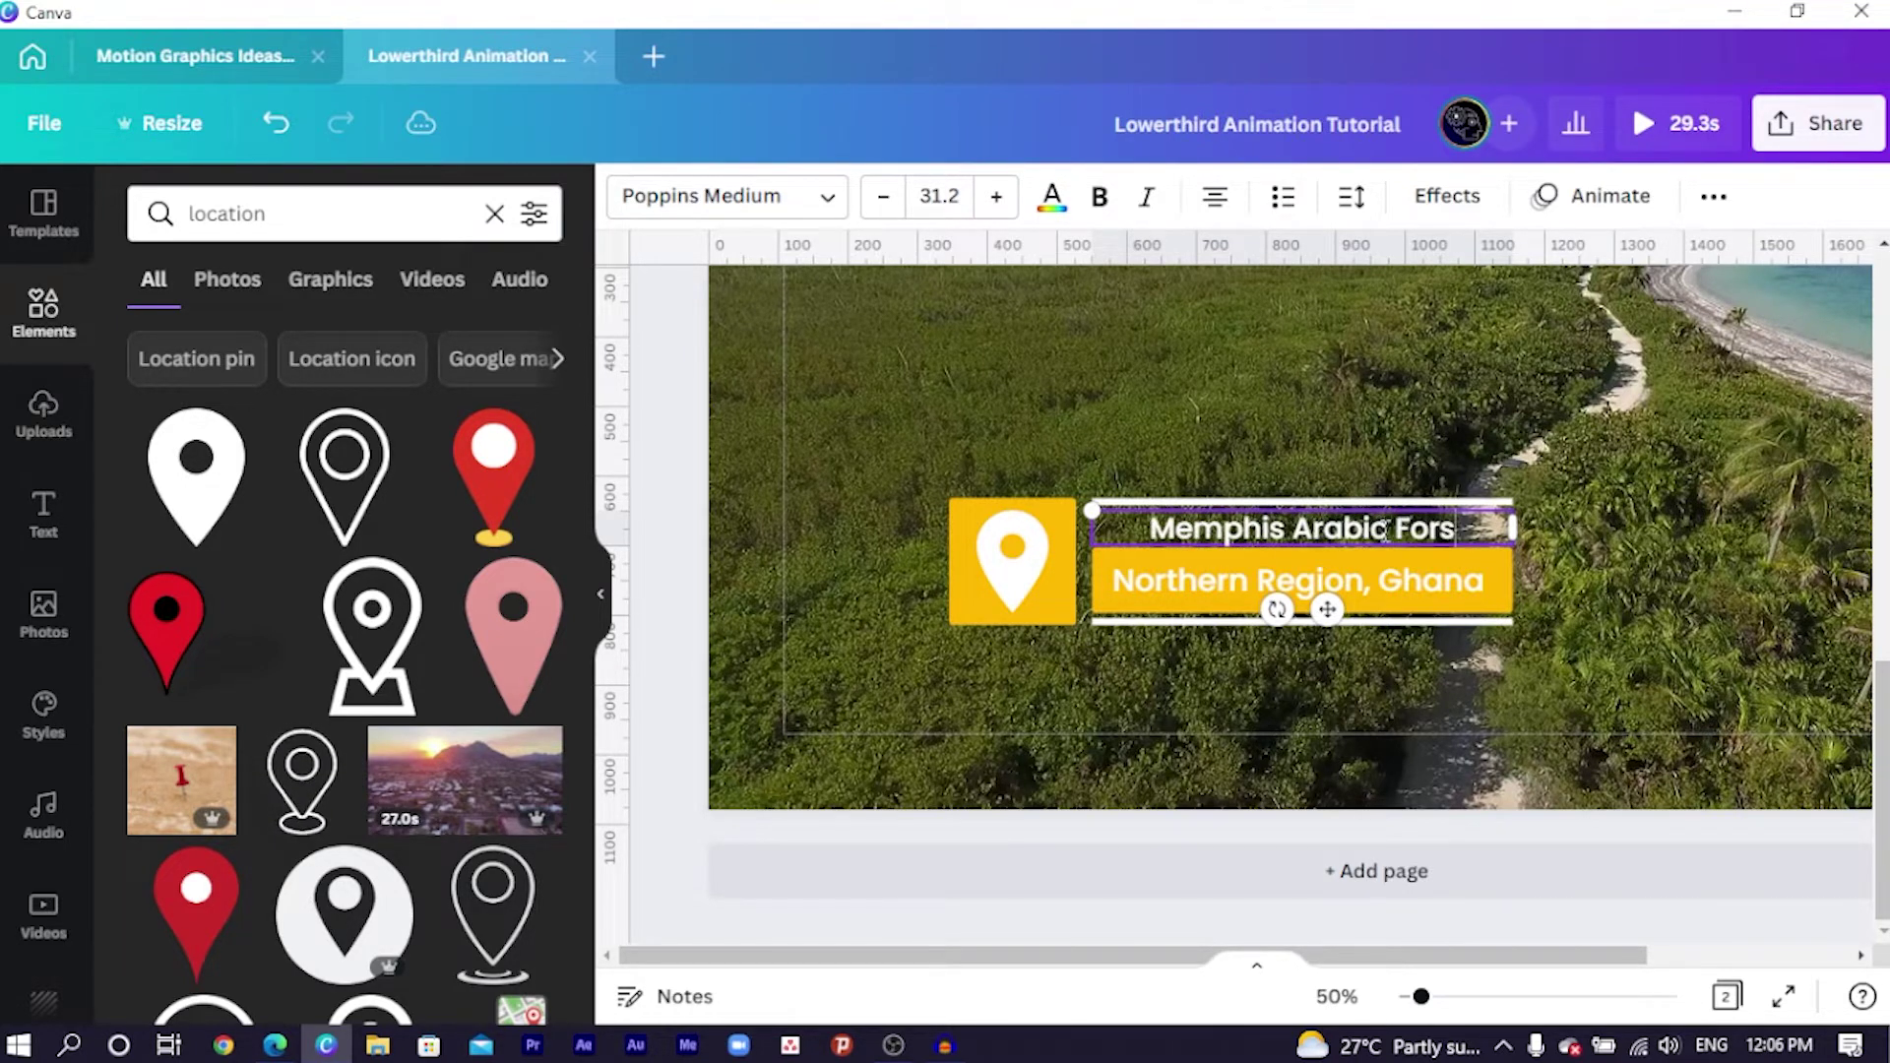
key("BackSpace")
type("est")
Increase the font size of the "Memphis Arabic Forest" text to 34.2.
key("ctrl+a")
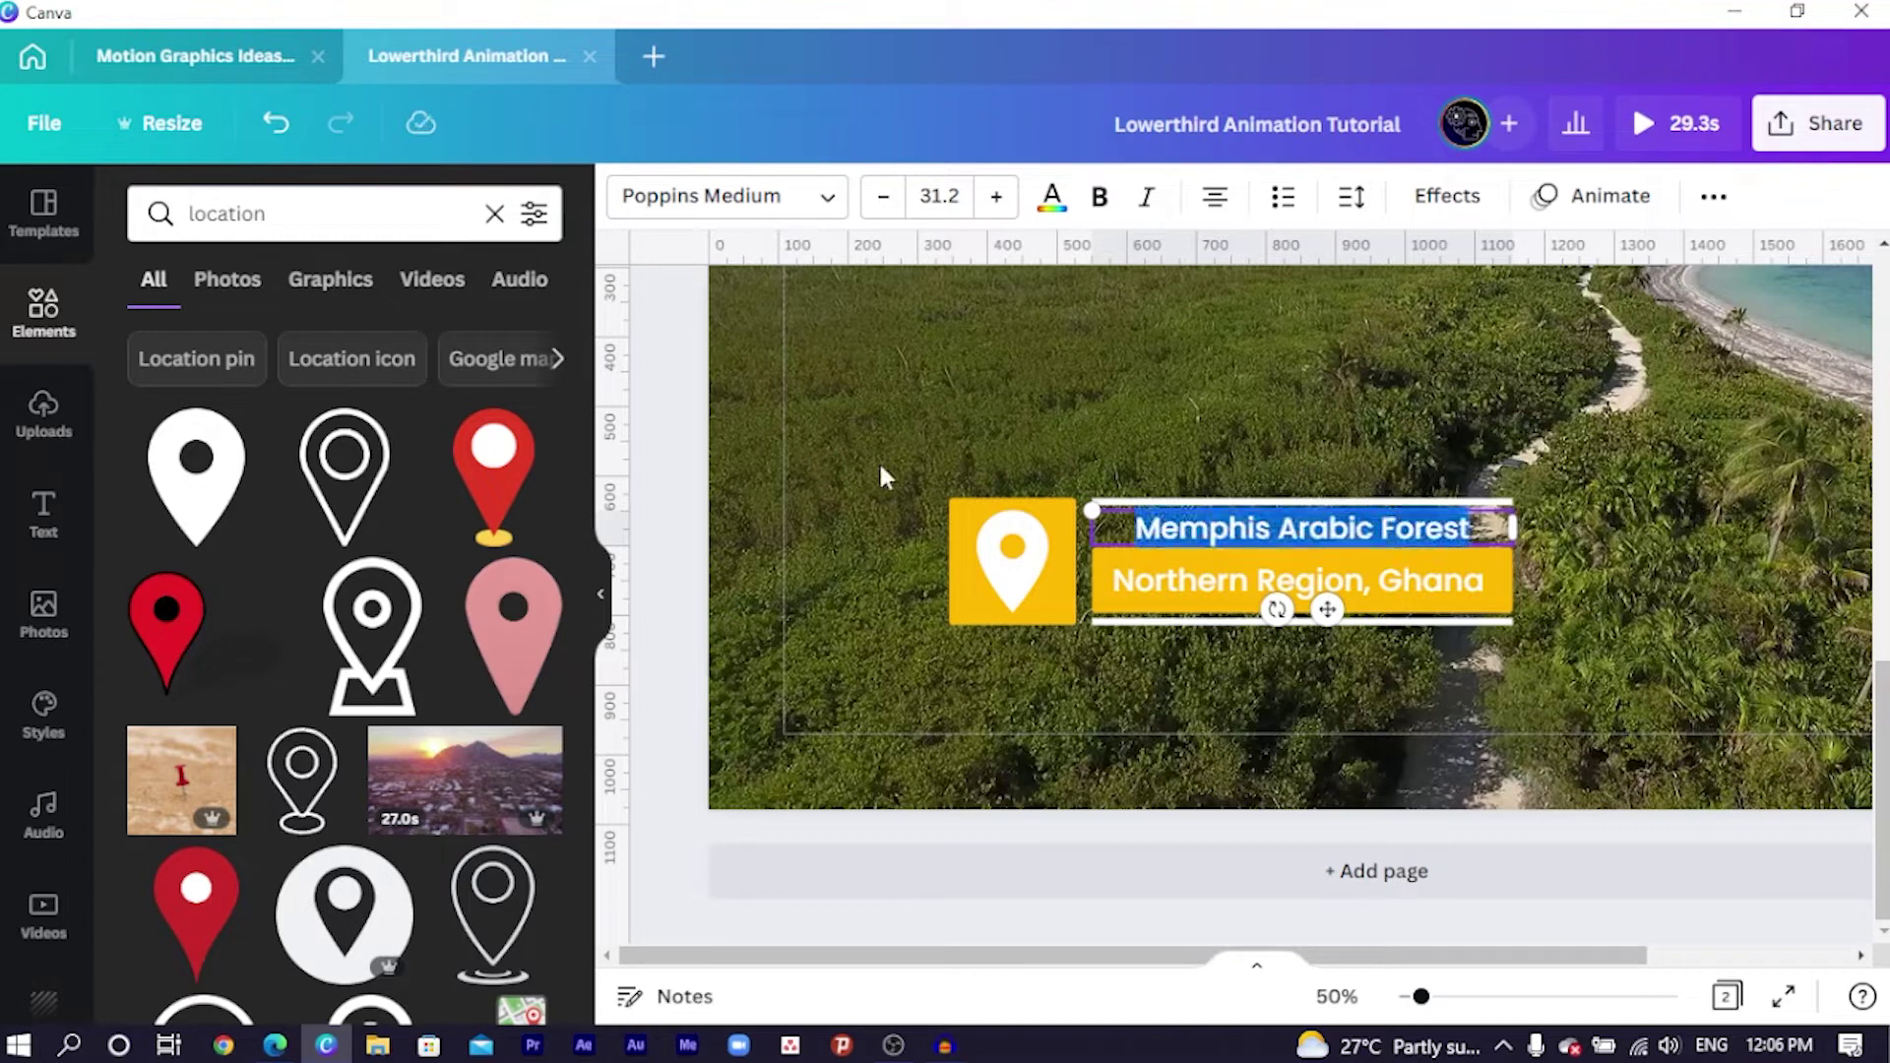
left_click(996, 196)
left_click(997, 195)
left_click(996, 196)
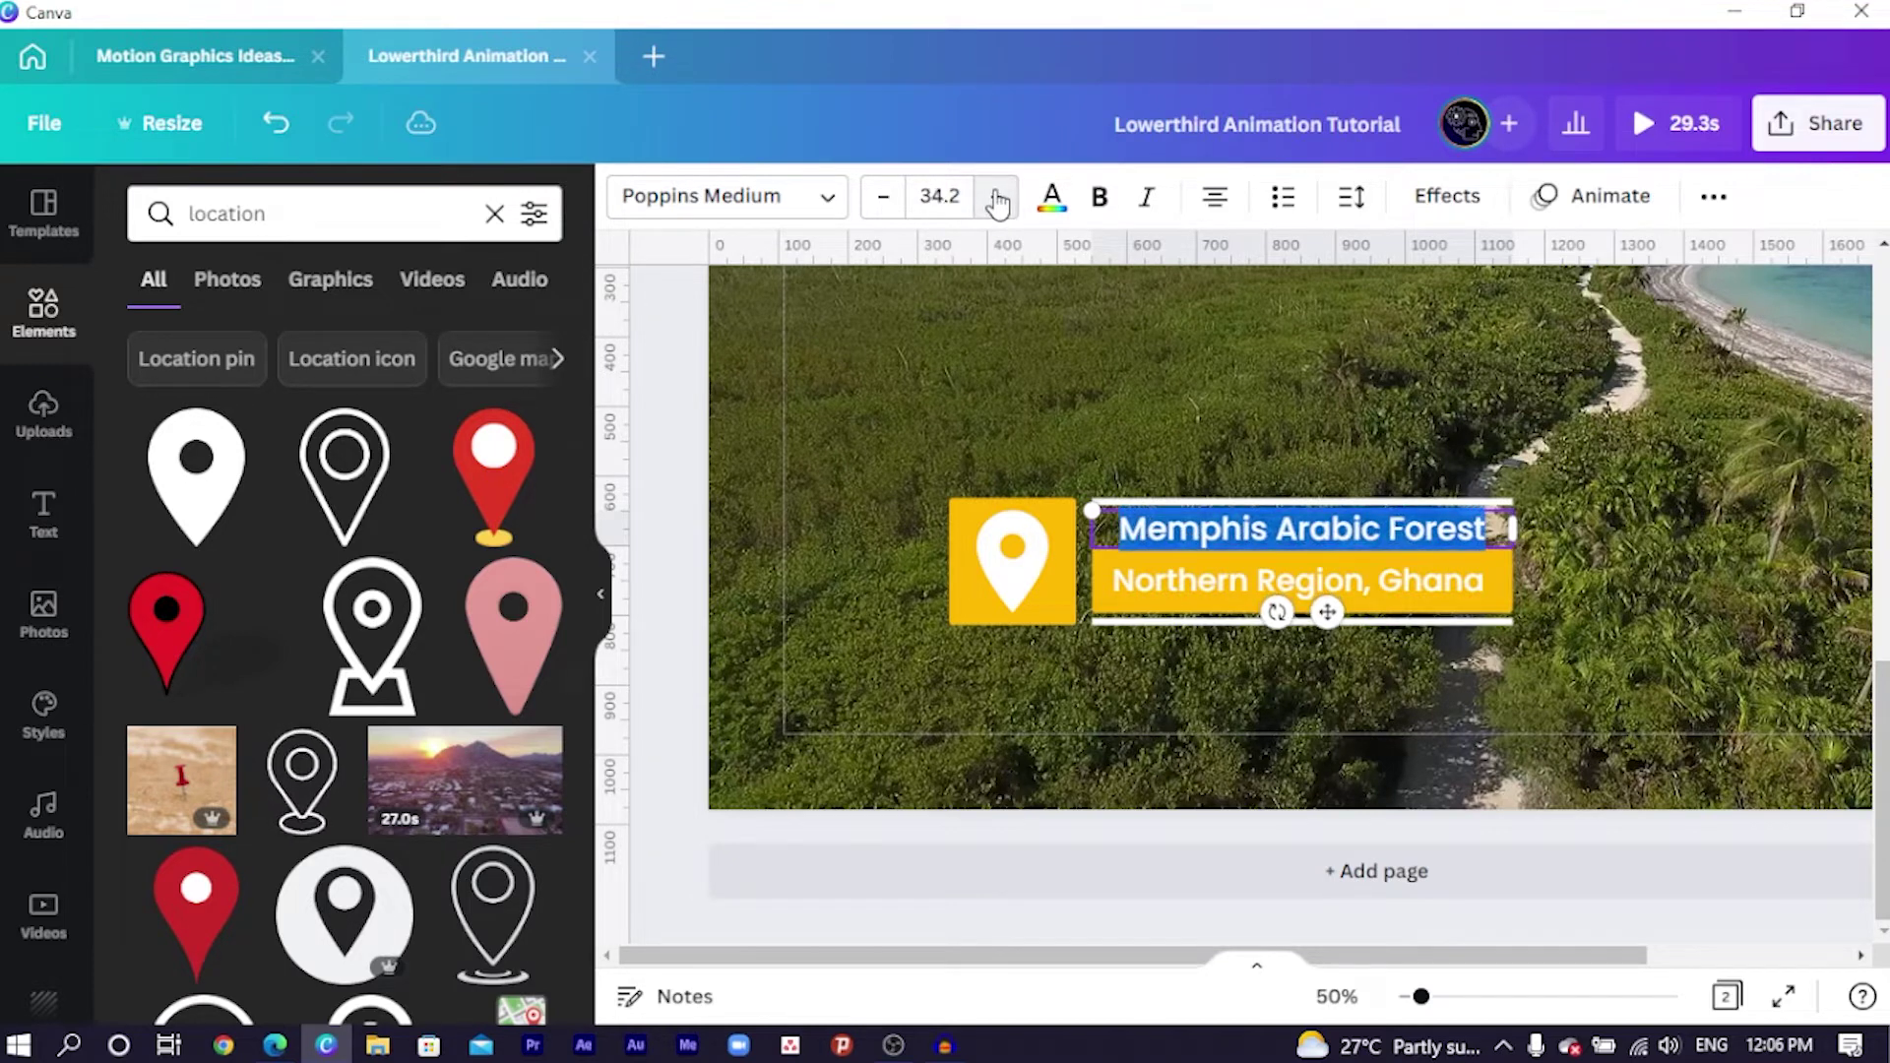
Increase the "Memphis Arabic Forest" text to font size 35.2 and scale the whole lower third down slightly.
left_click(996, 196)
left_click(830, 502)
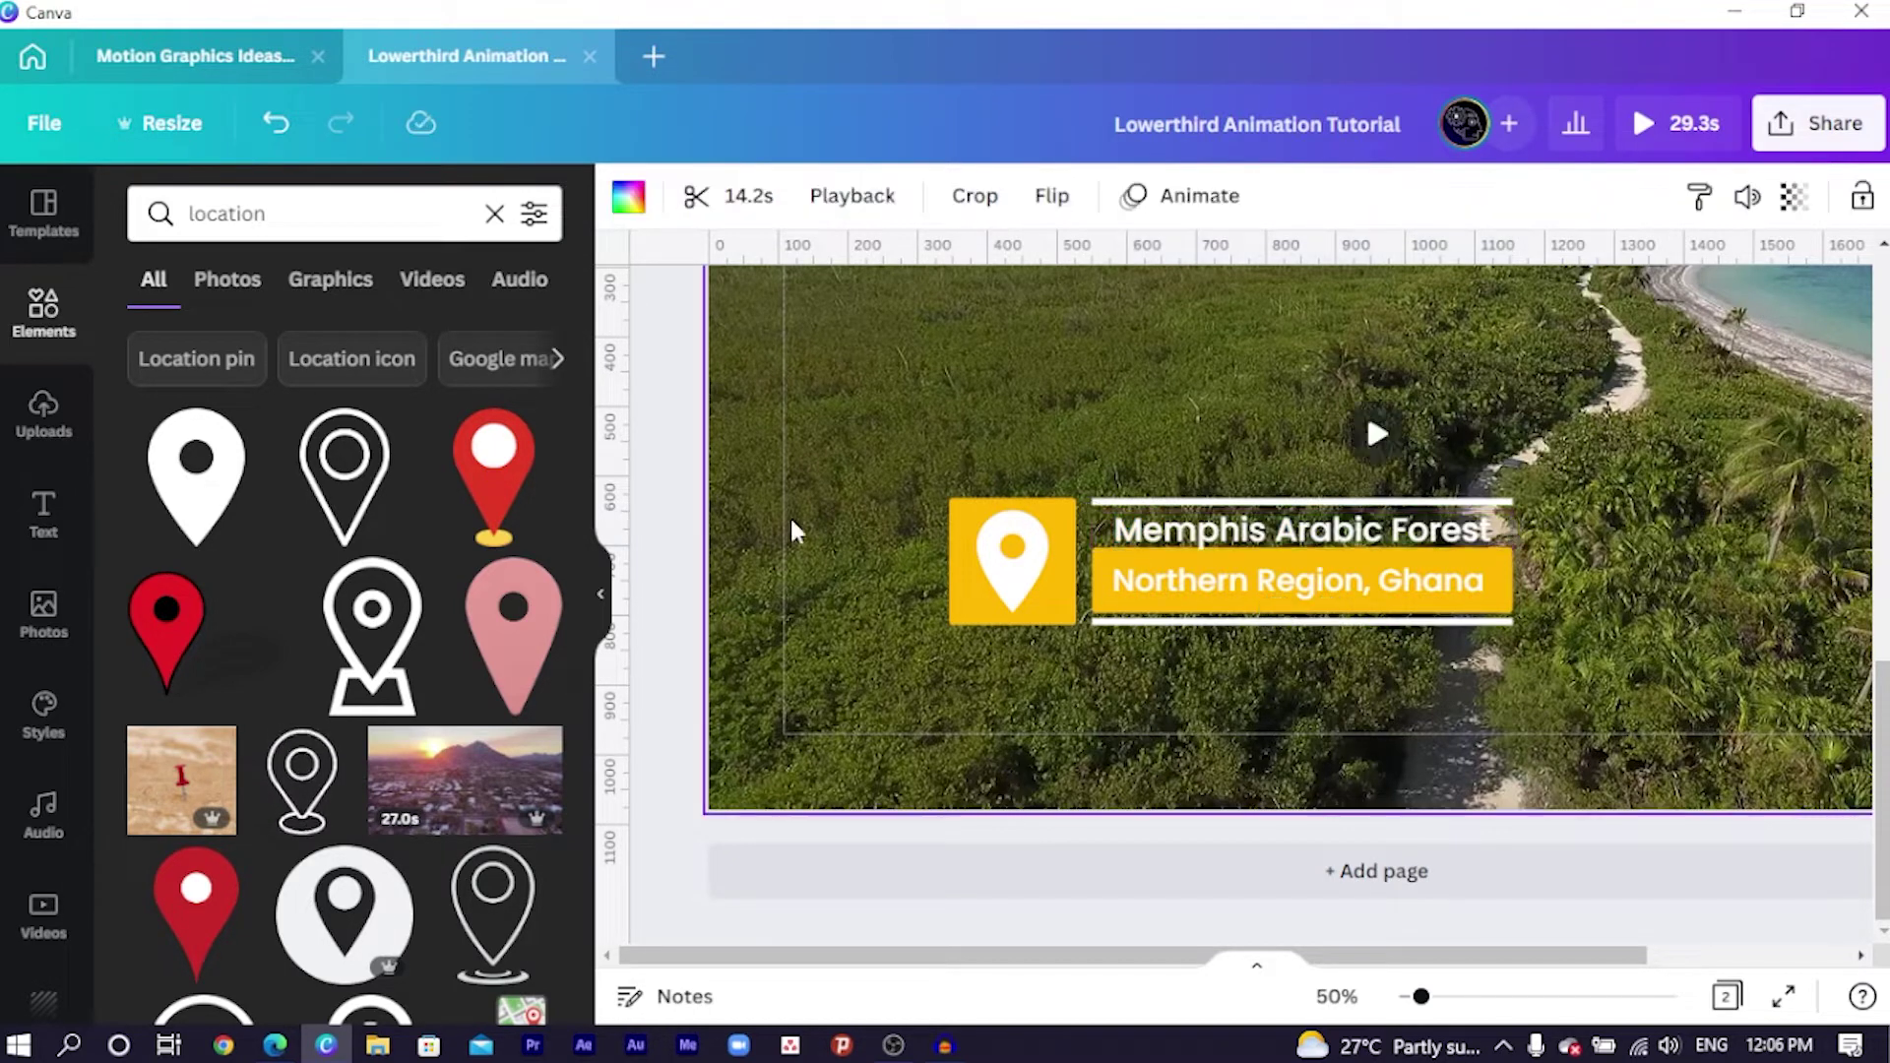
left_click_drag(872, 502, 1521, 640)
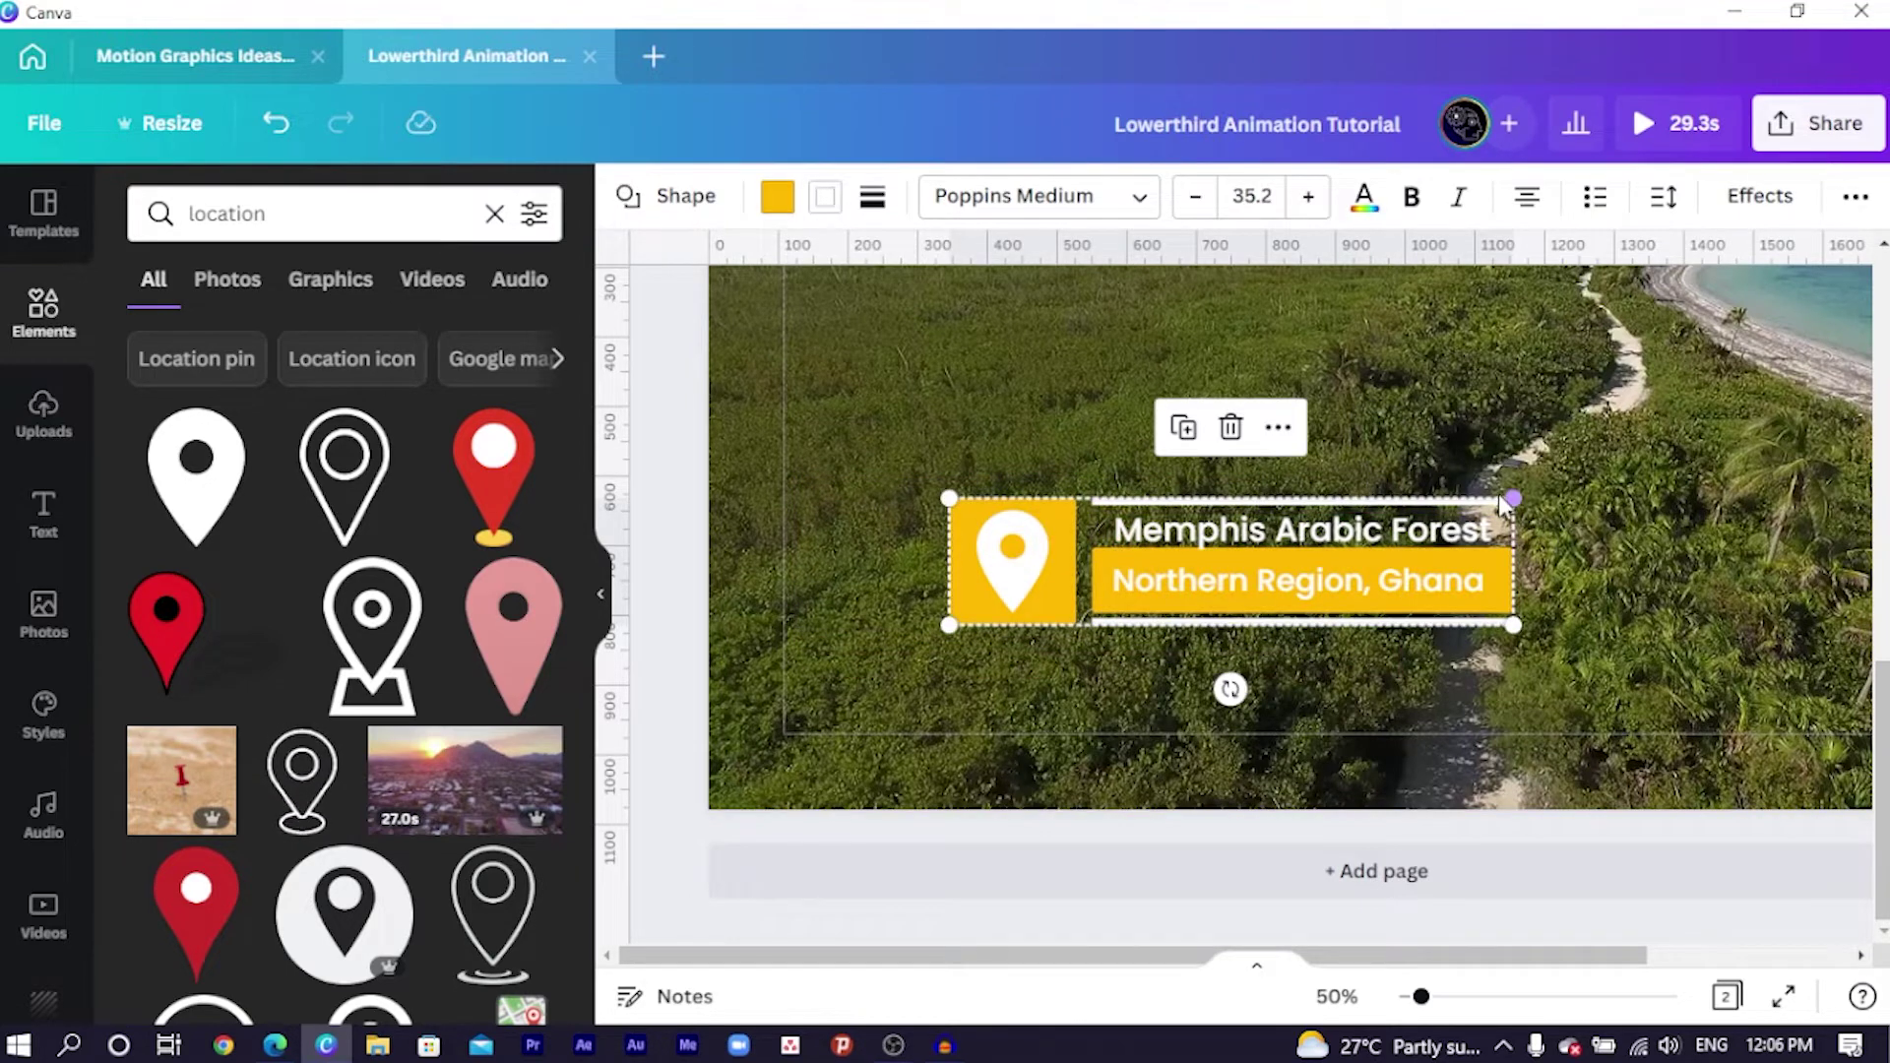
left_click_drag(1511, 500, 1457, 512)
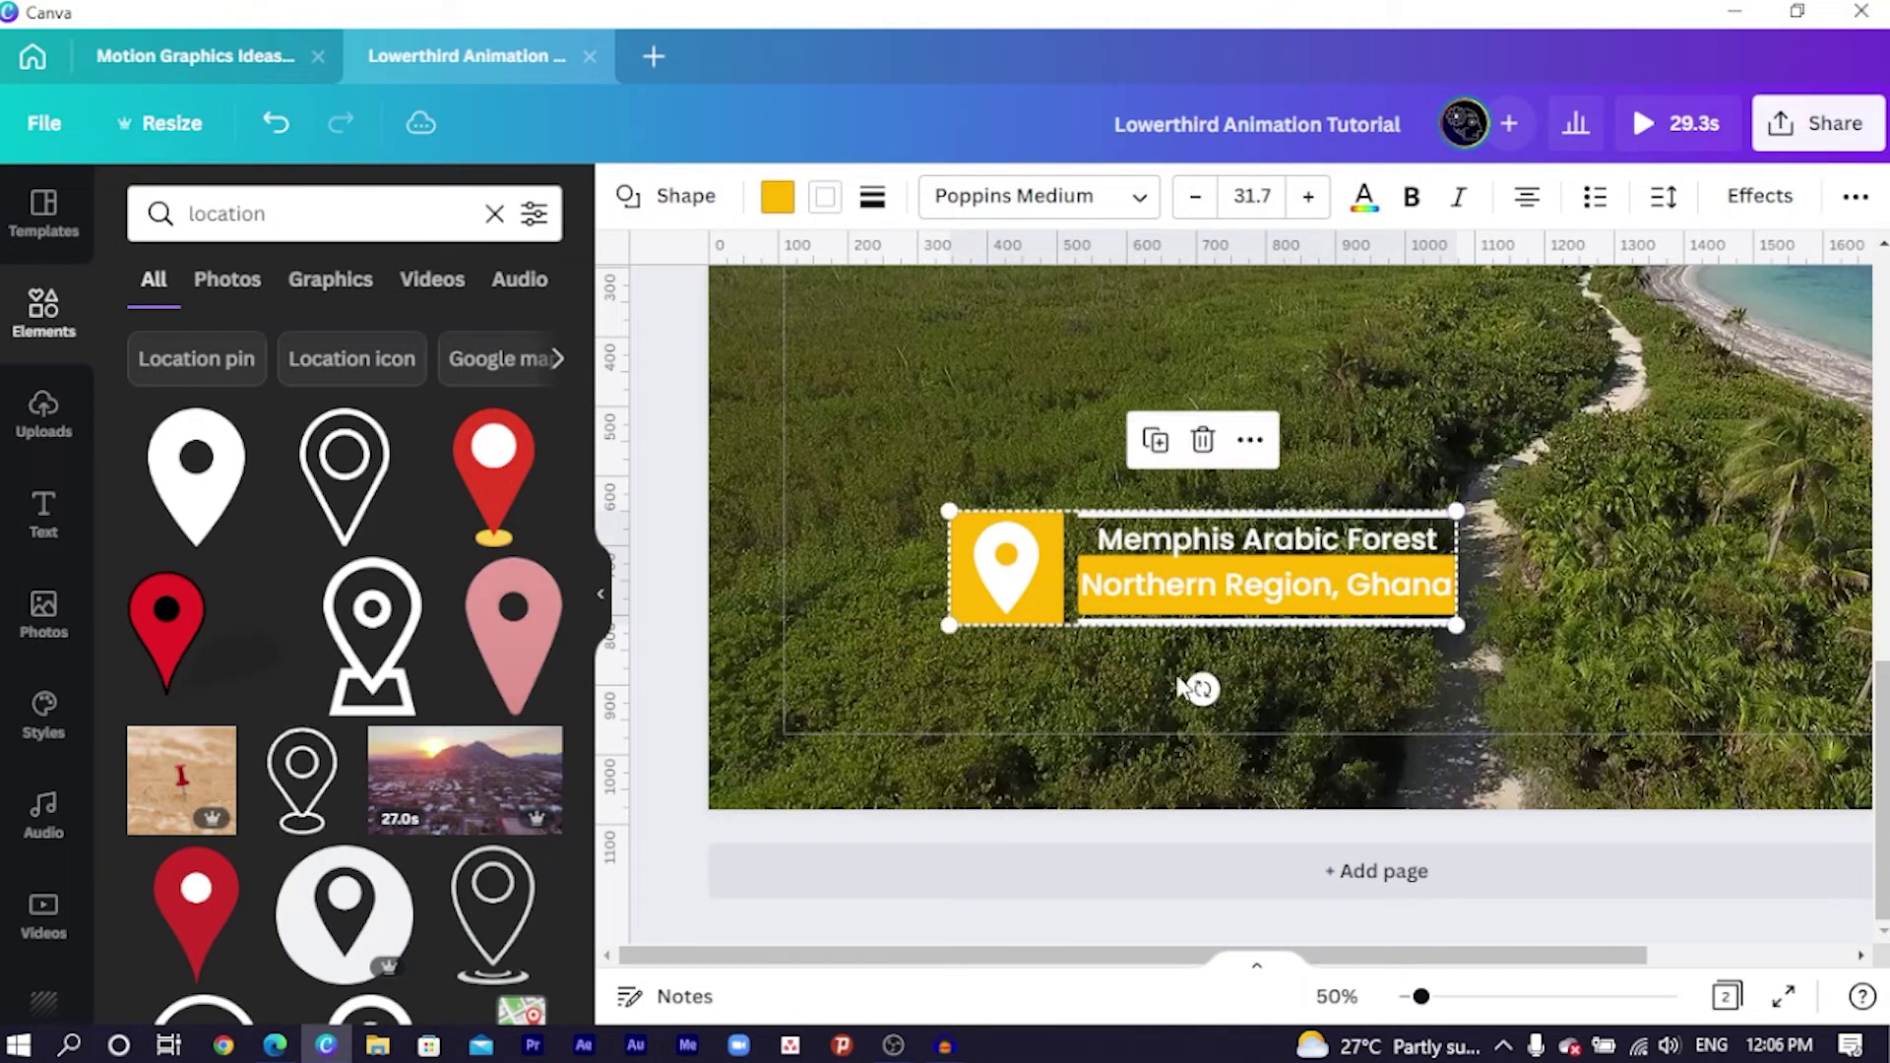
left_click(824, 610)
Reduce the "Northern Region, Ghana" text in the yellow bar to font size 27.2.
left_click(1265, 603)
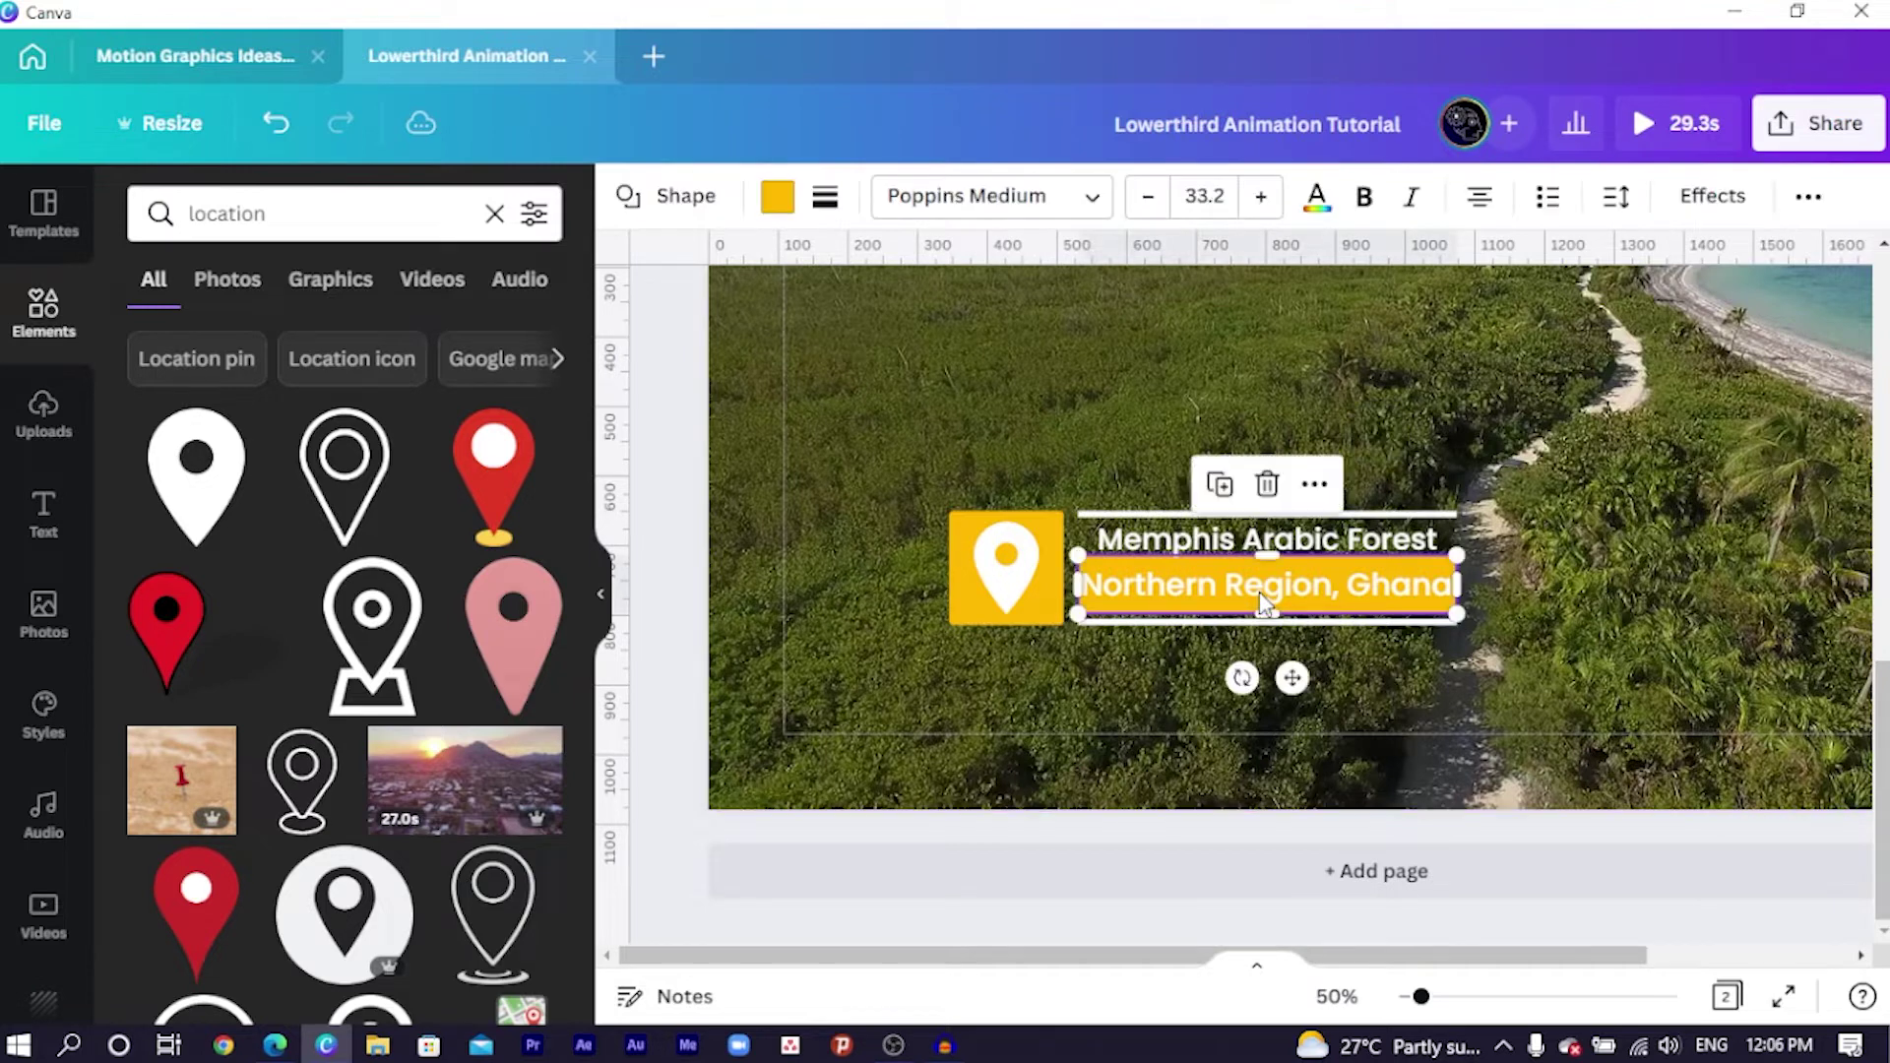
left_click(1148, 197)
left_click(1148, 196)
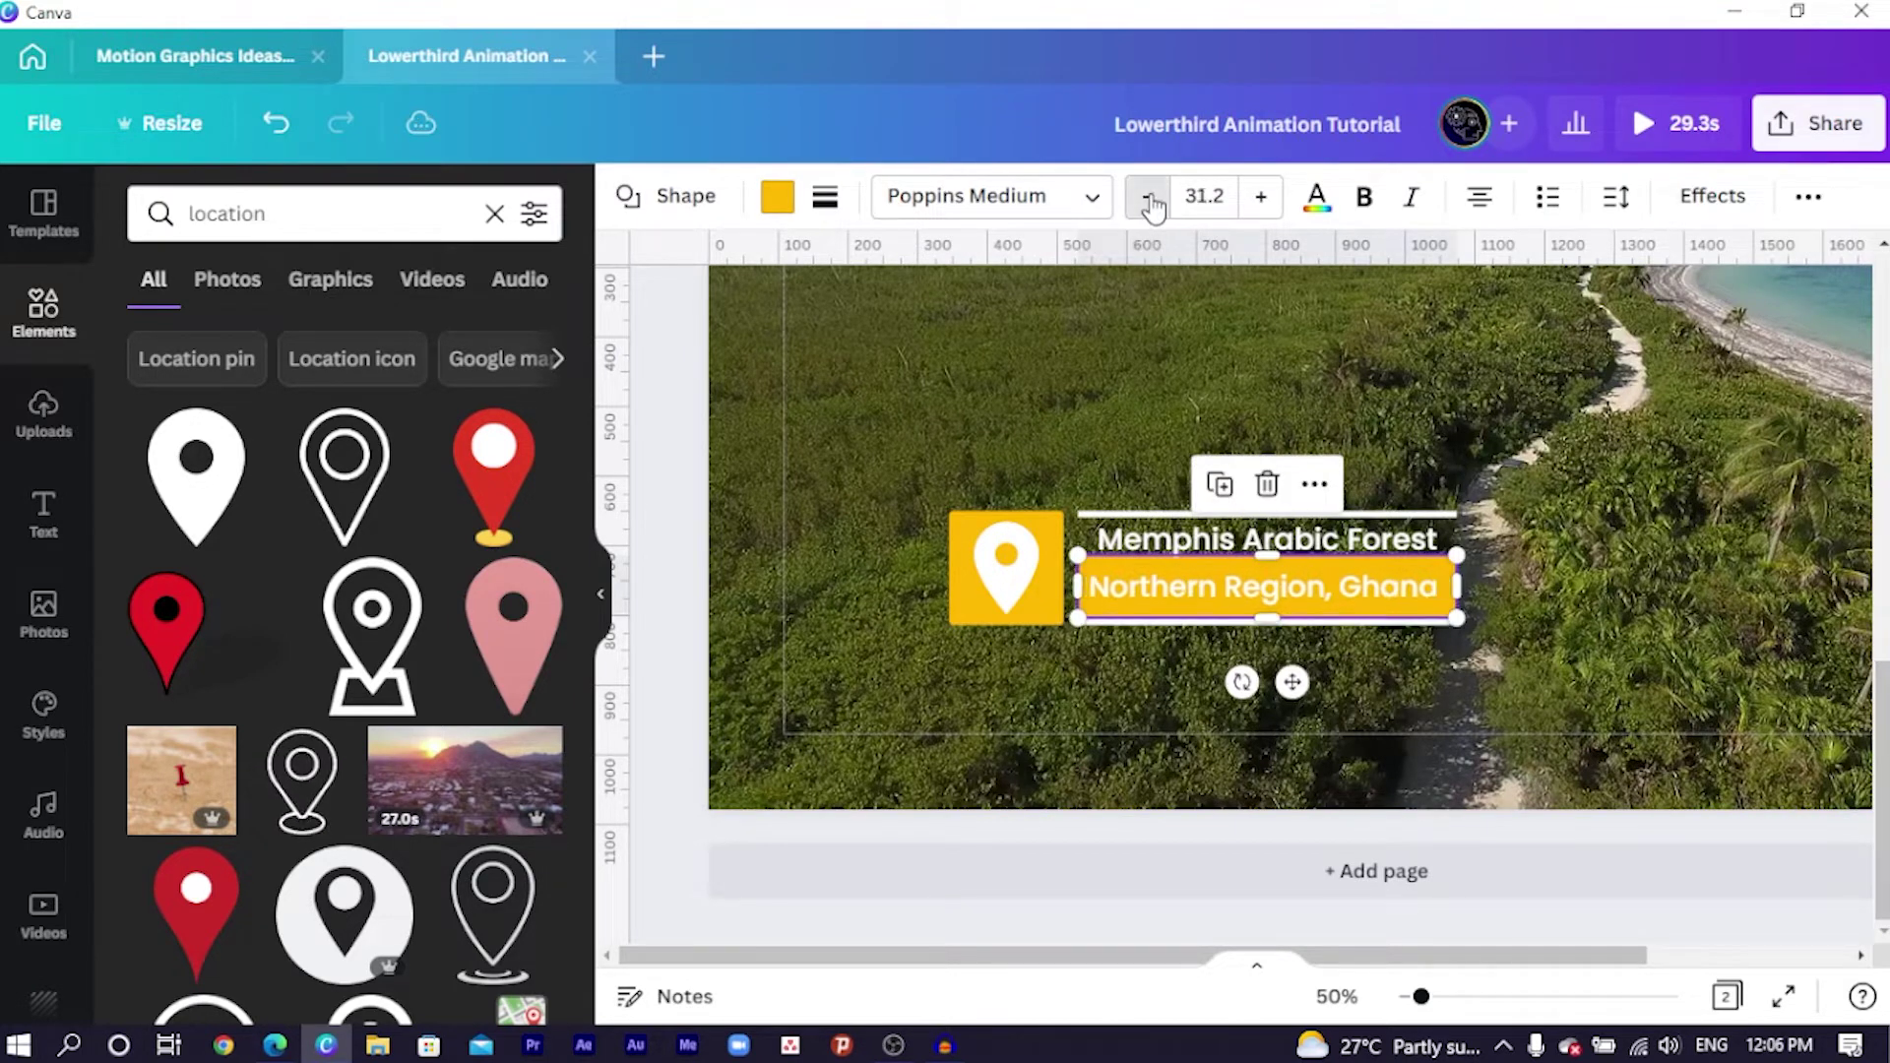
left_click(1148, 197)
left_click(1148, 197)
left_click(1147, 197)
left_click(1149, 200)
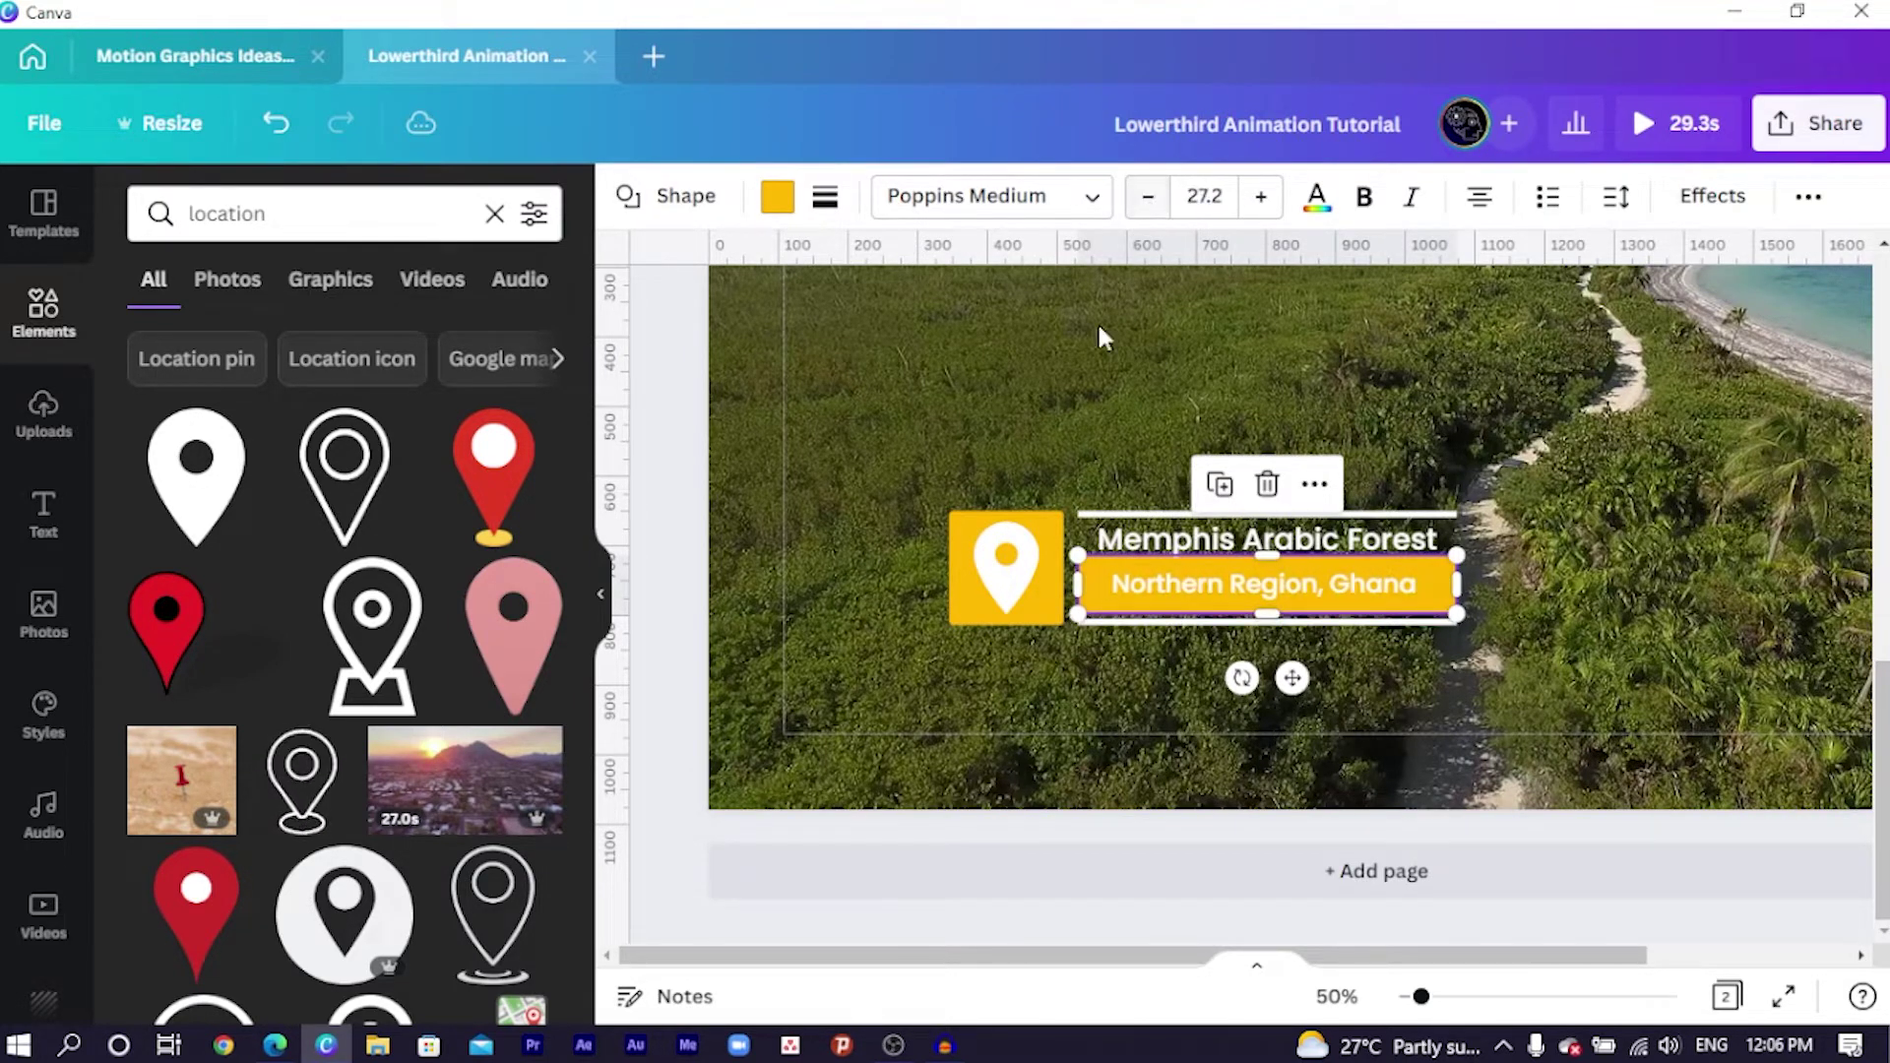
double_click(893, 407)
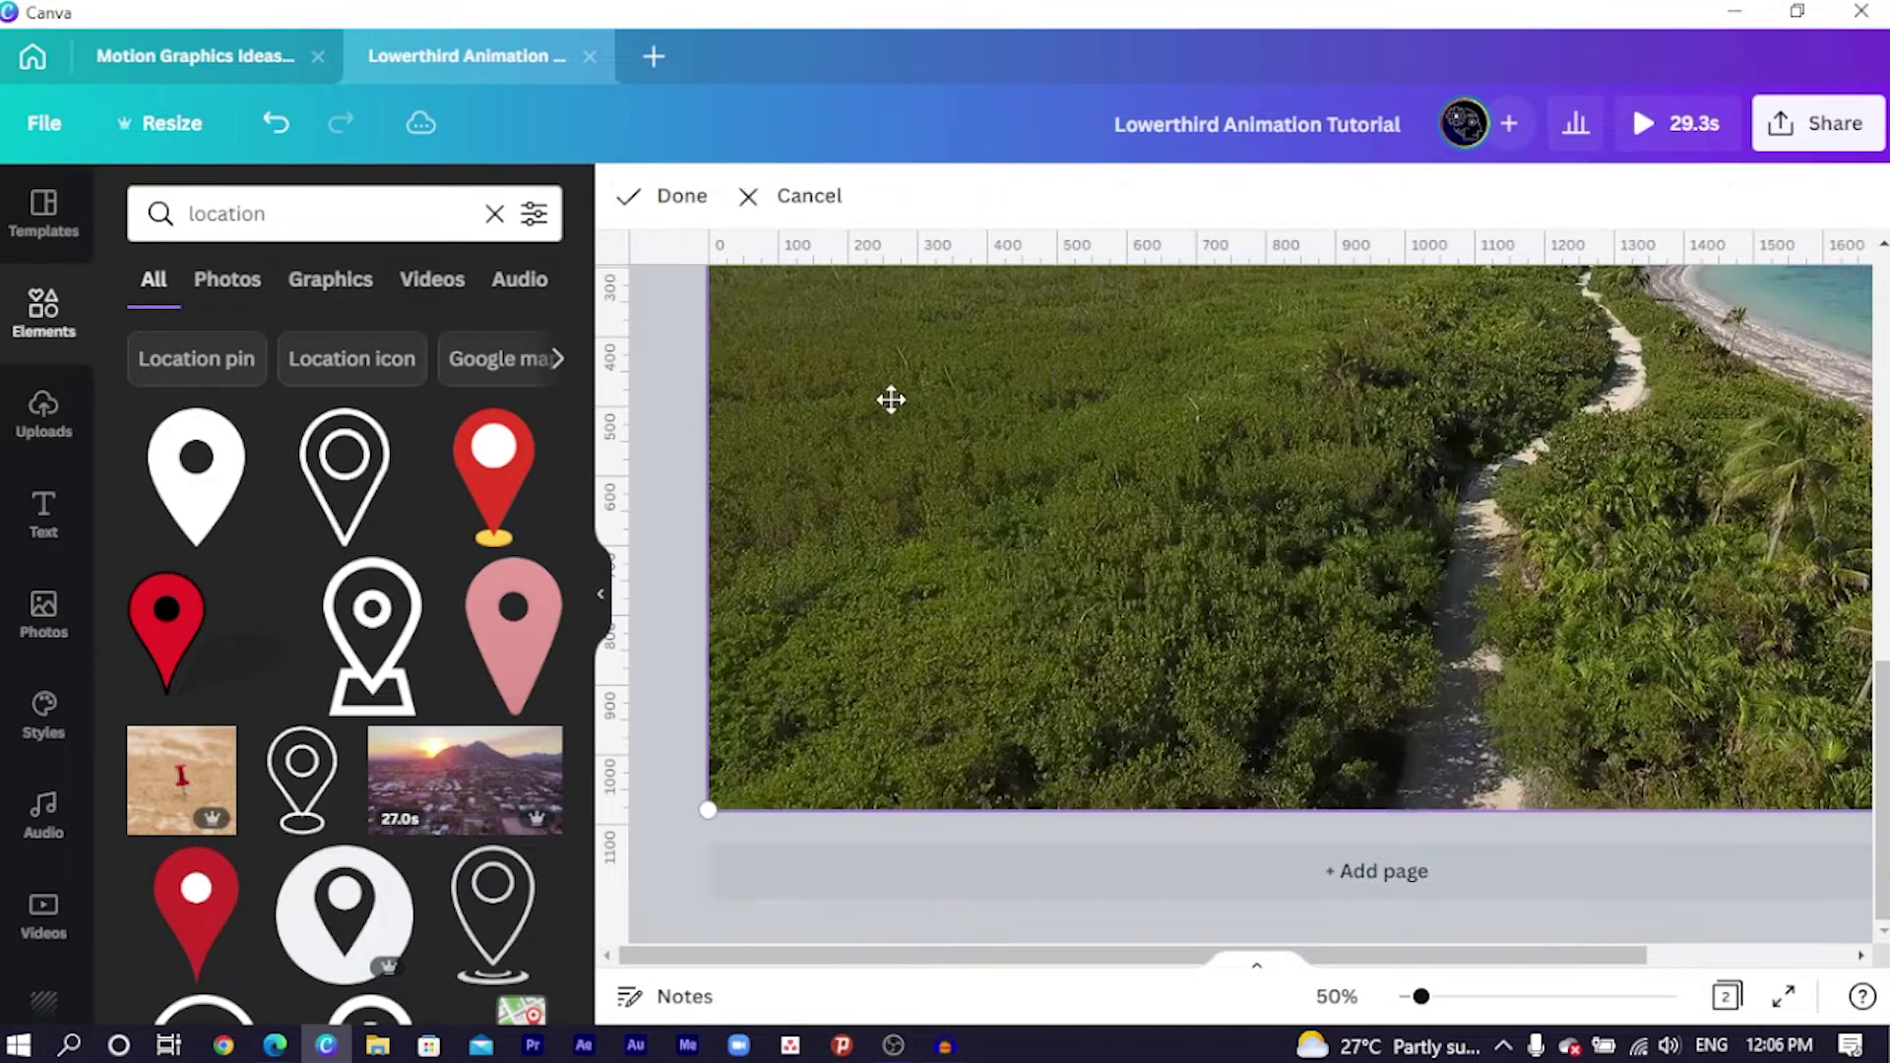
left_click(676, 202)
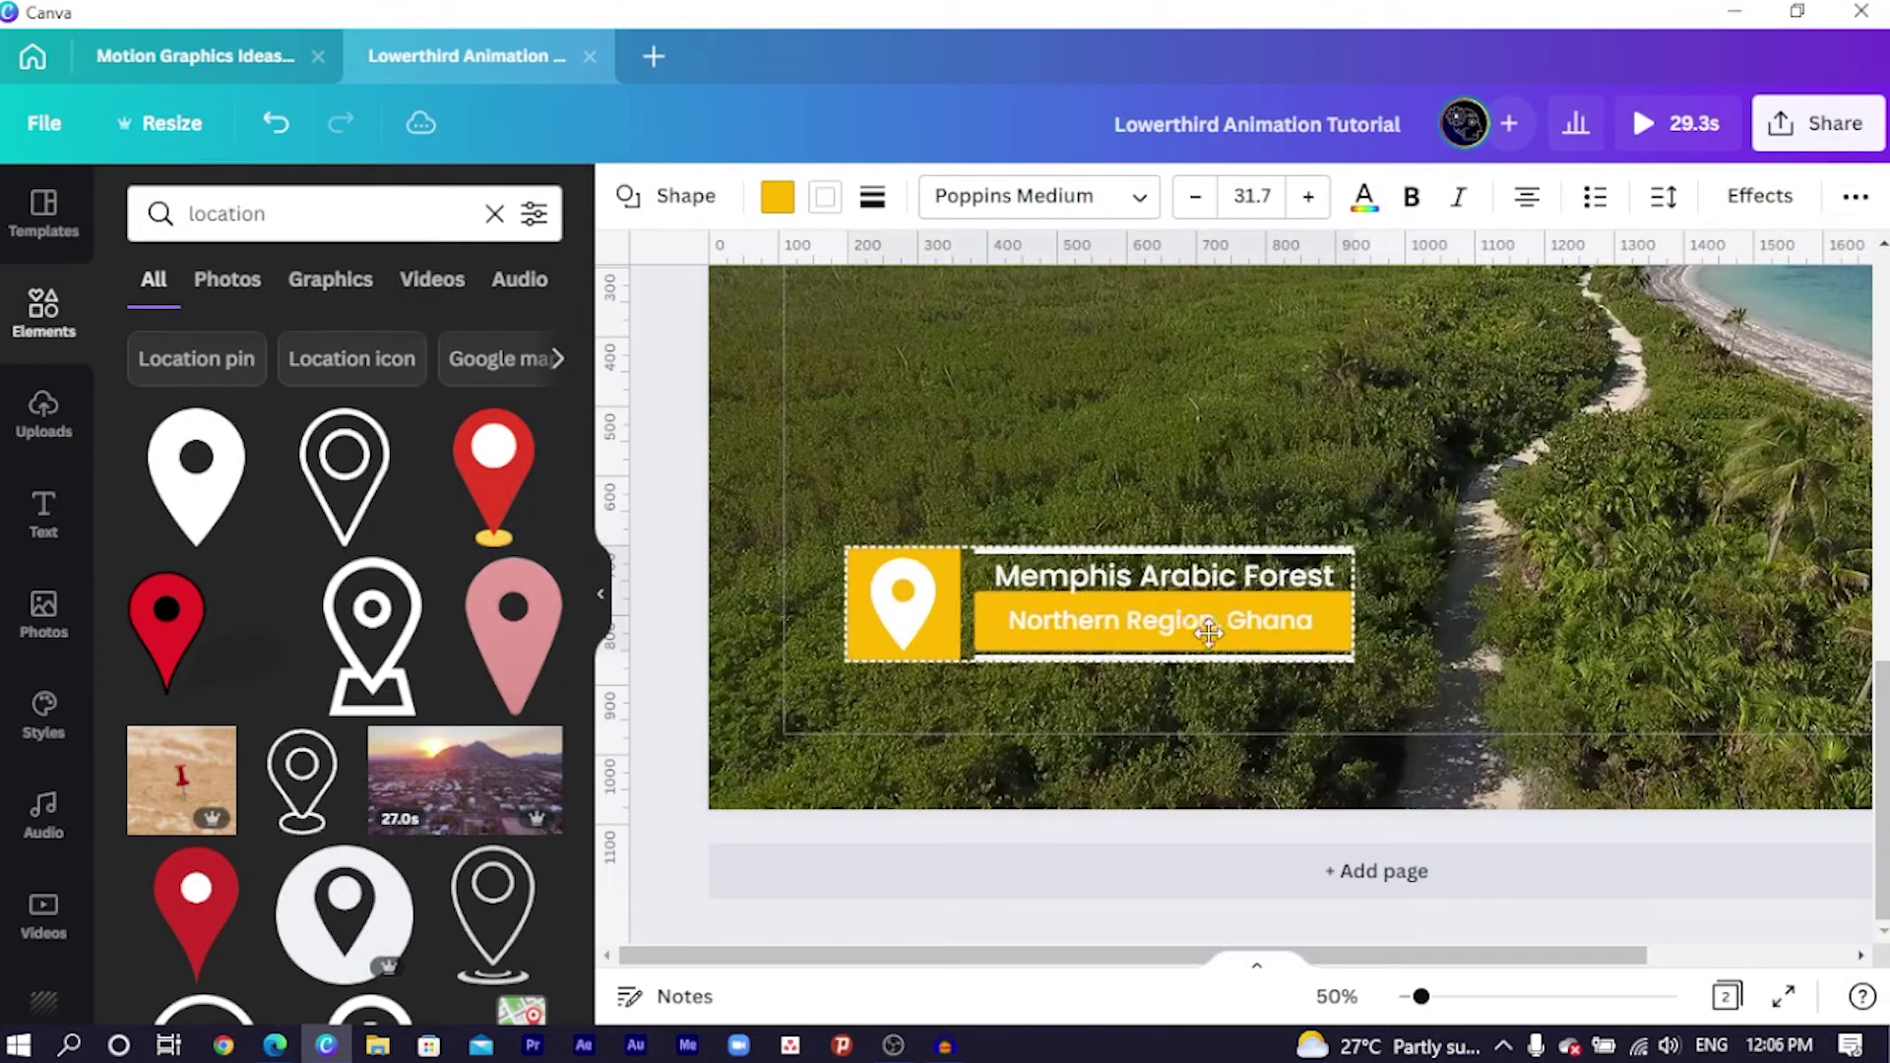
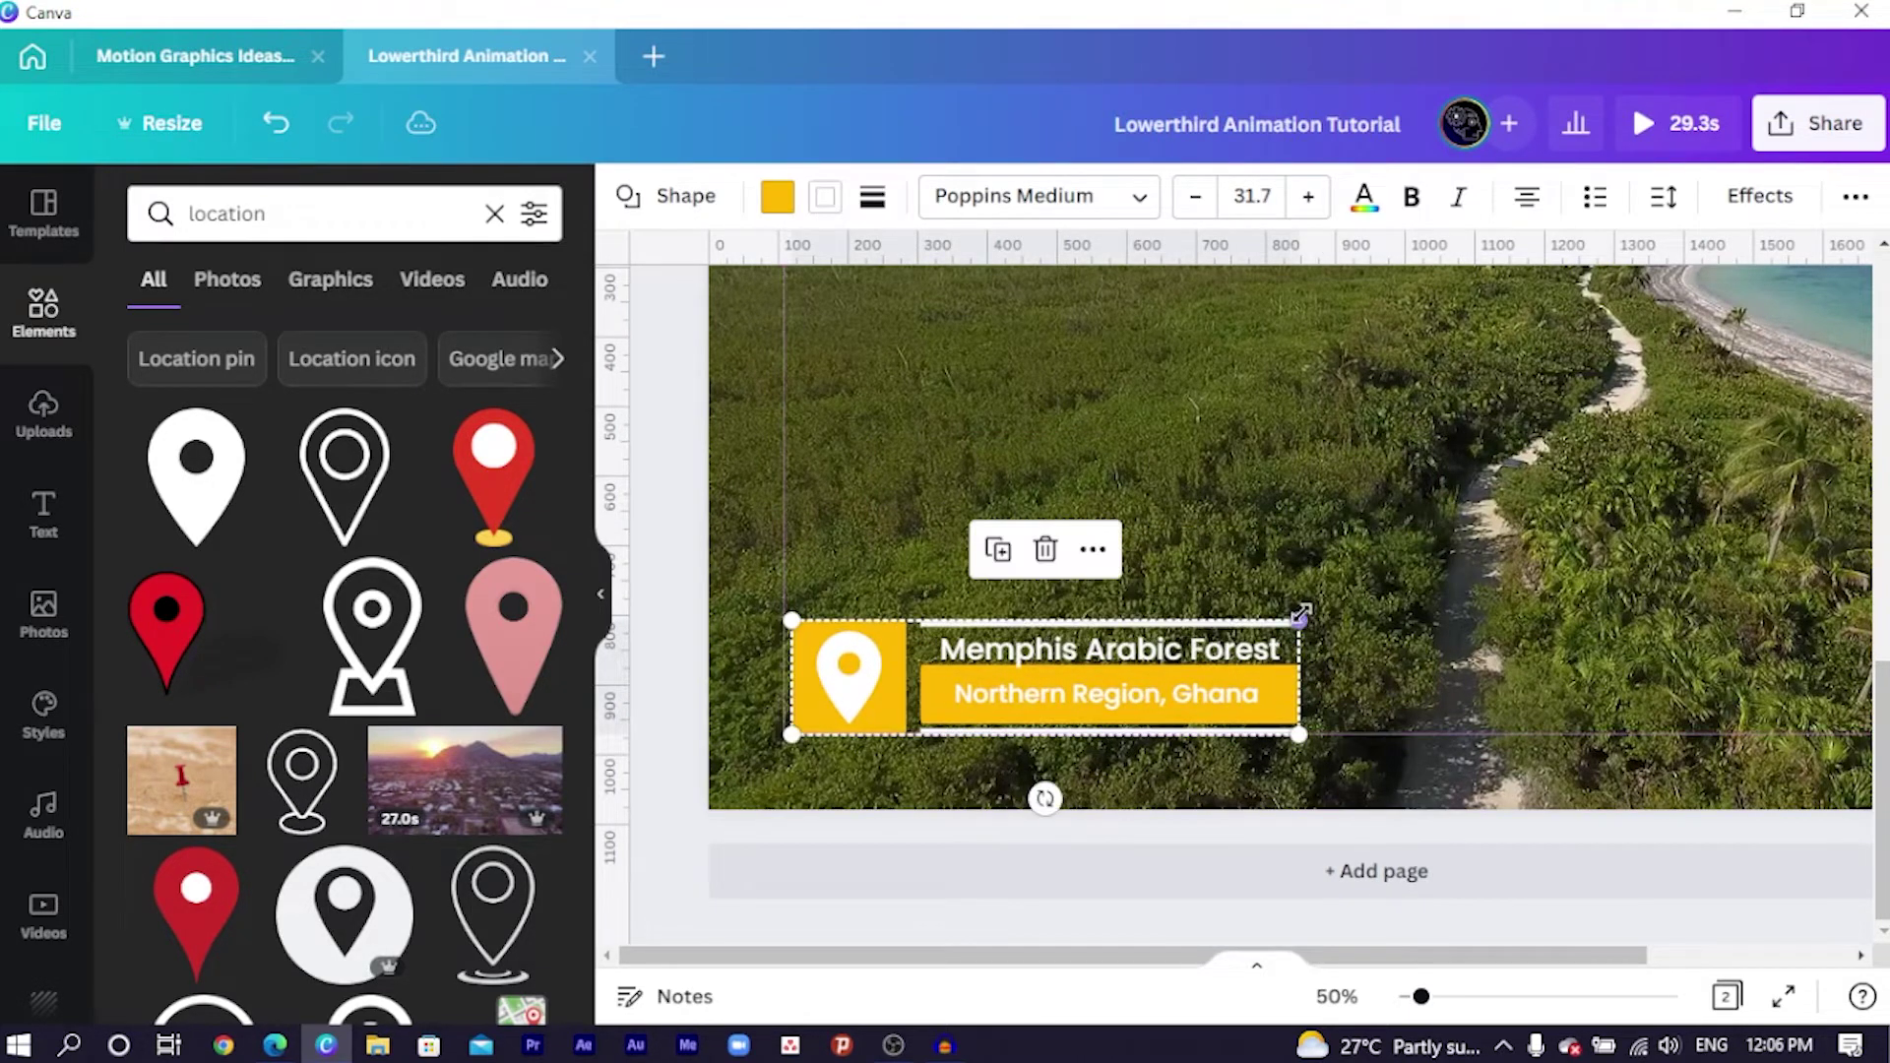
Scale the whole lower third down a little more and fit it into the lower-left corner of the page 2 margin guides.
left_click_drag(1301, 617, 1276, 626)
left_click_drag(1147, 683, 1138, 683)
left_click(1325, 407)
key("ctrl+alt+0")
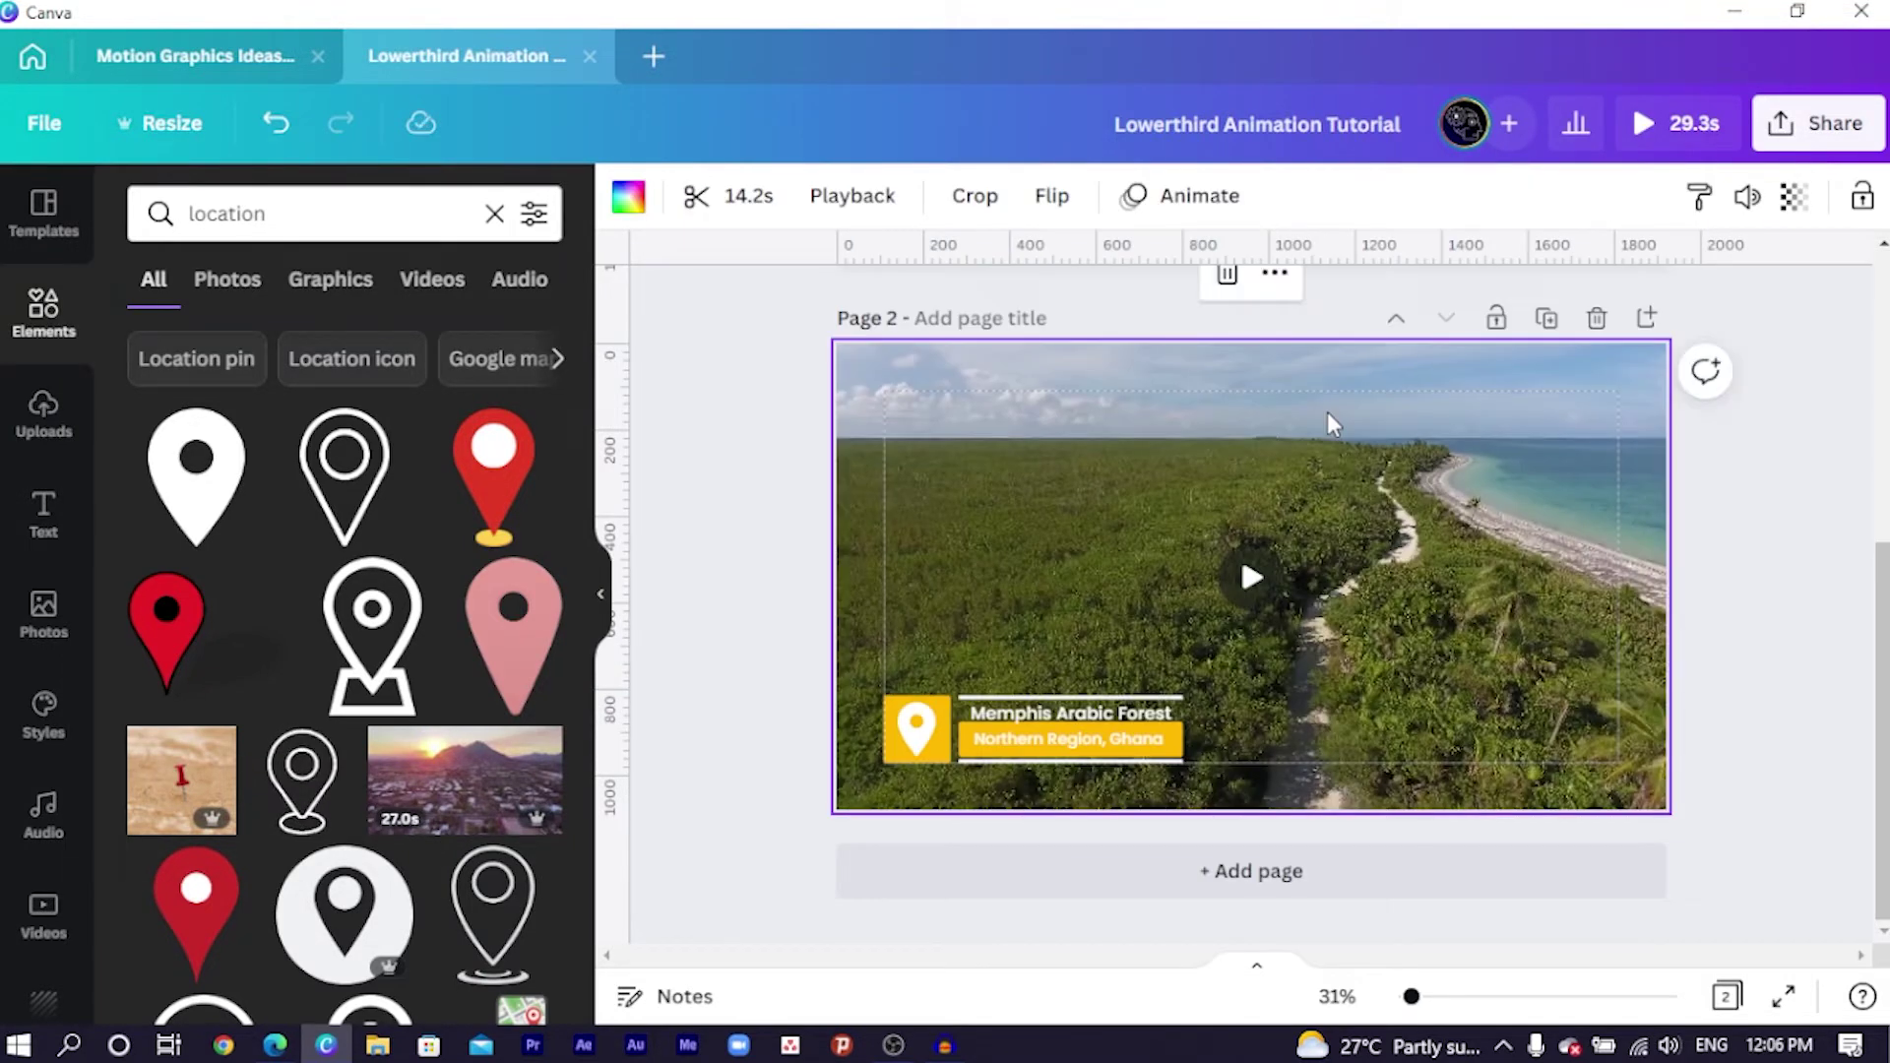
Preview the page 2 video, compare its lower third with the one on page 1, and rewind playback to the start.
left_click(1250, 583)
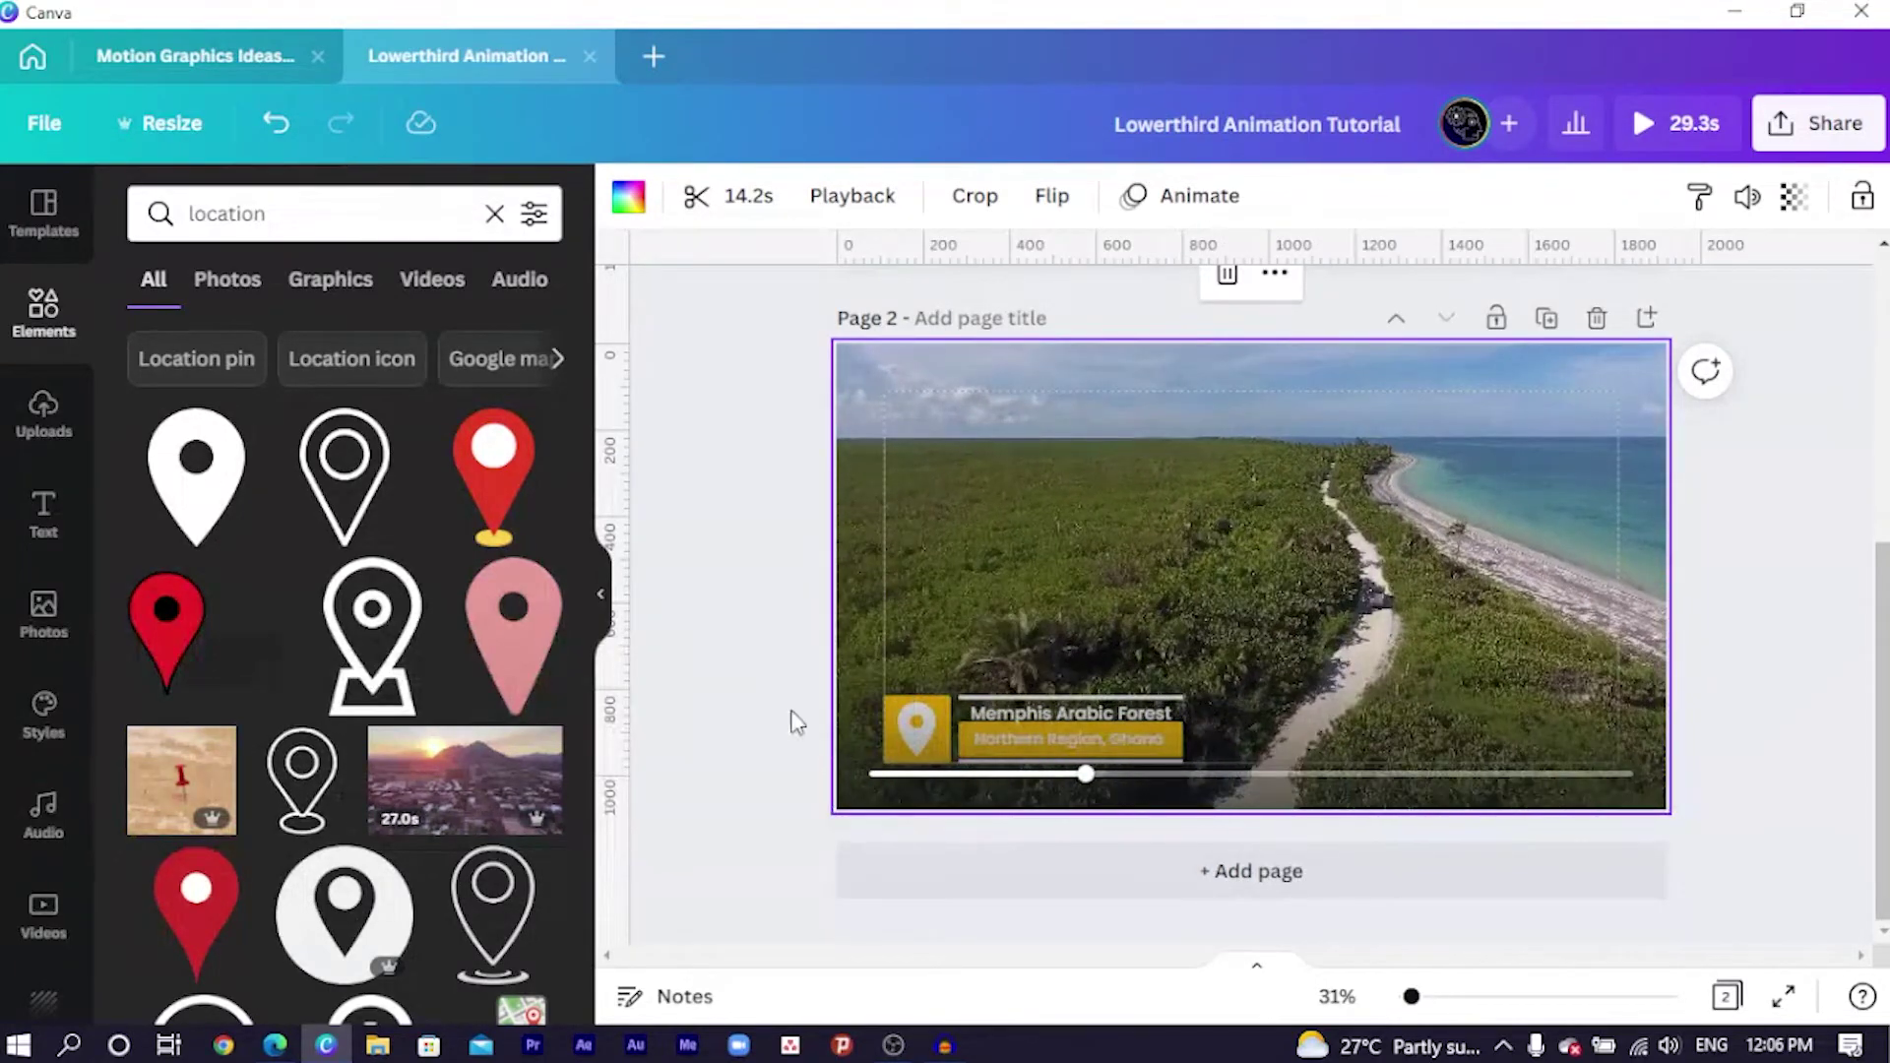
scroll(988, 630, "up", 4)
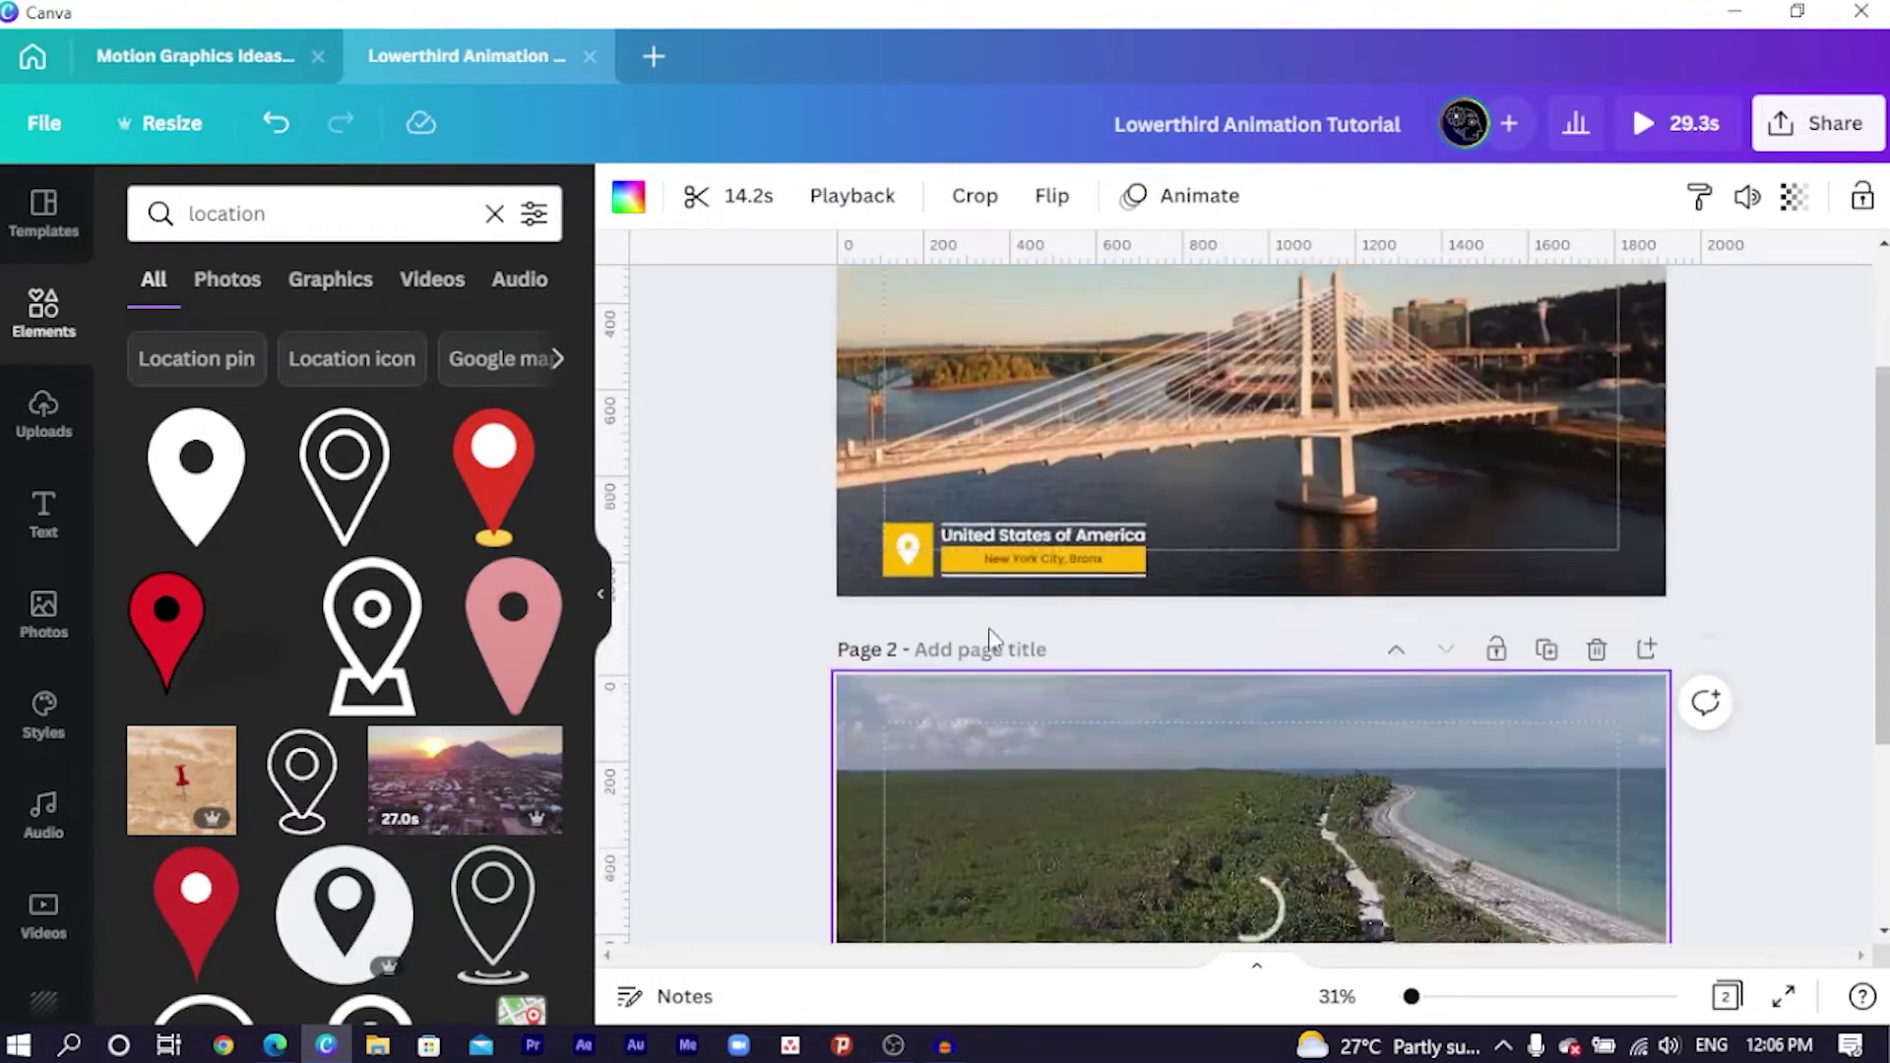
scroll(996, 657, "down", 2)
scroll(919, 575, "down", 3)
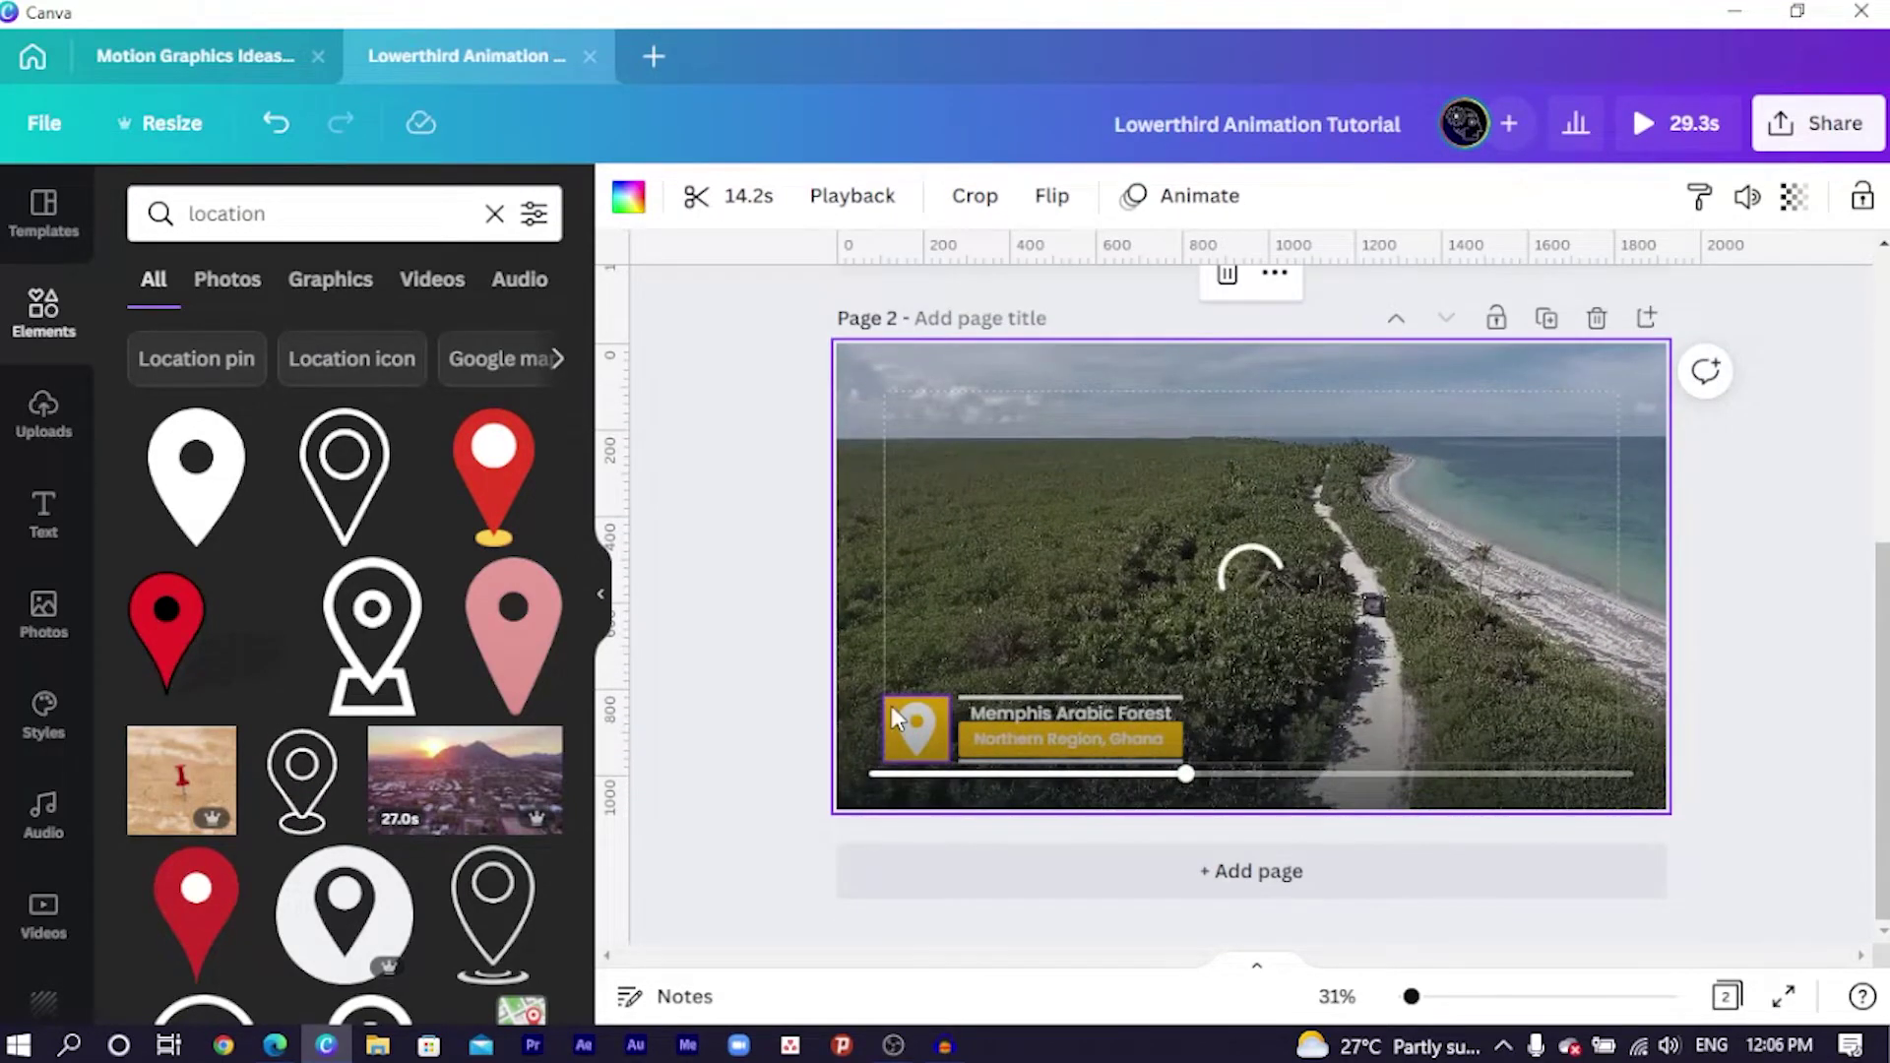
scroll(948, 635, "up", 4)
scroll(949, 634, "down", 1)
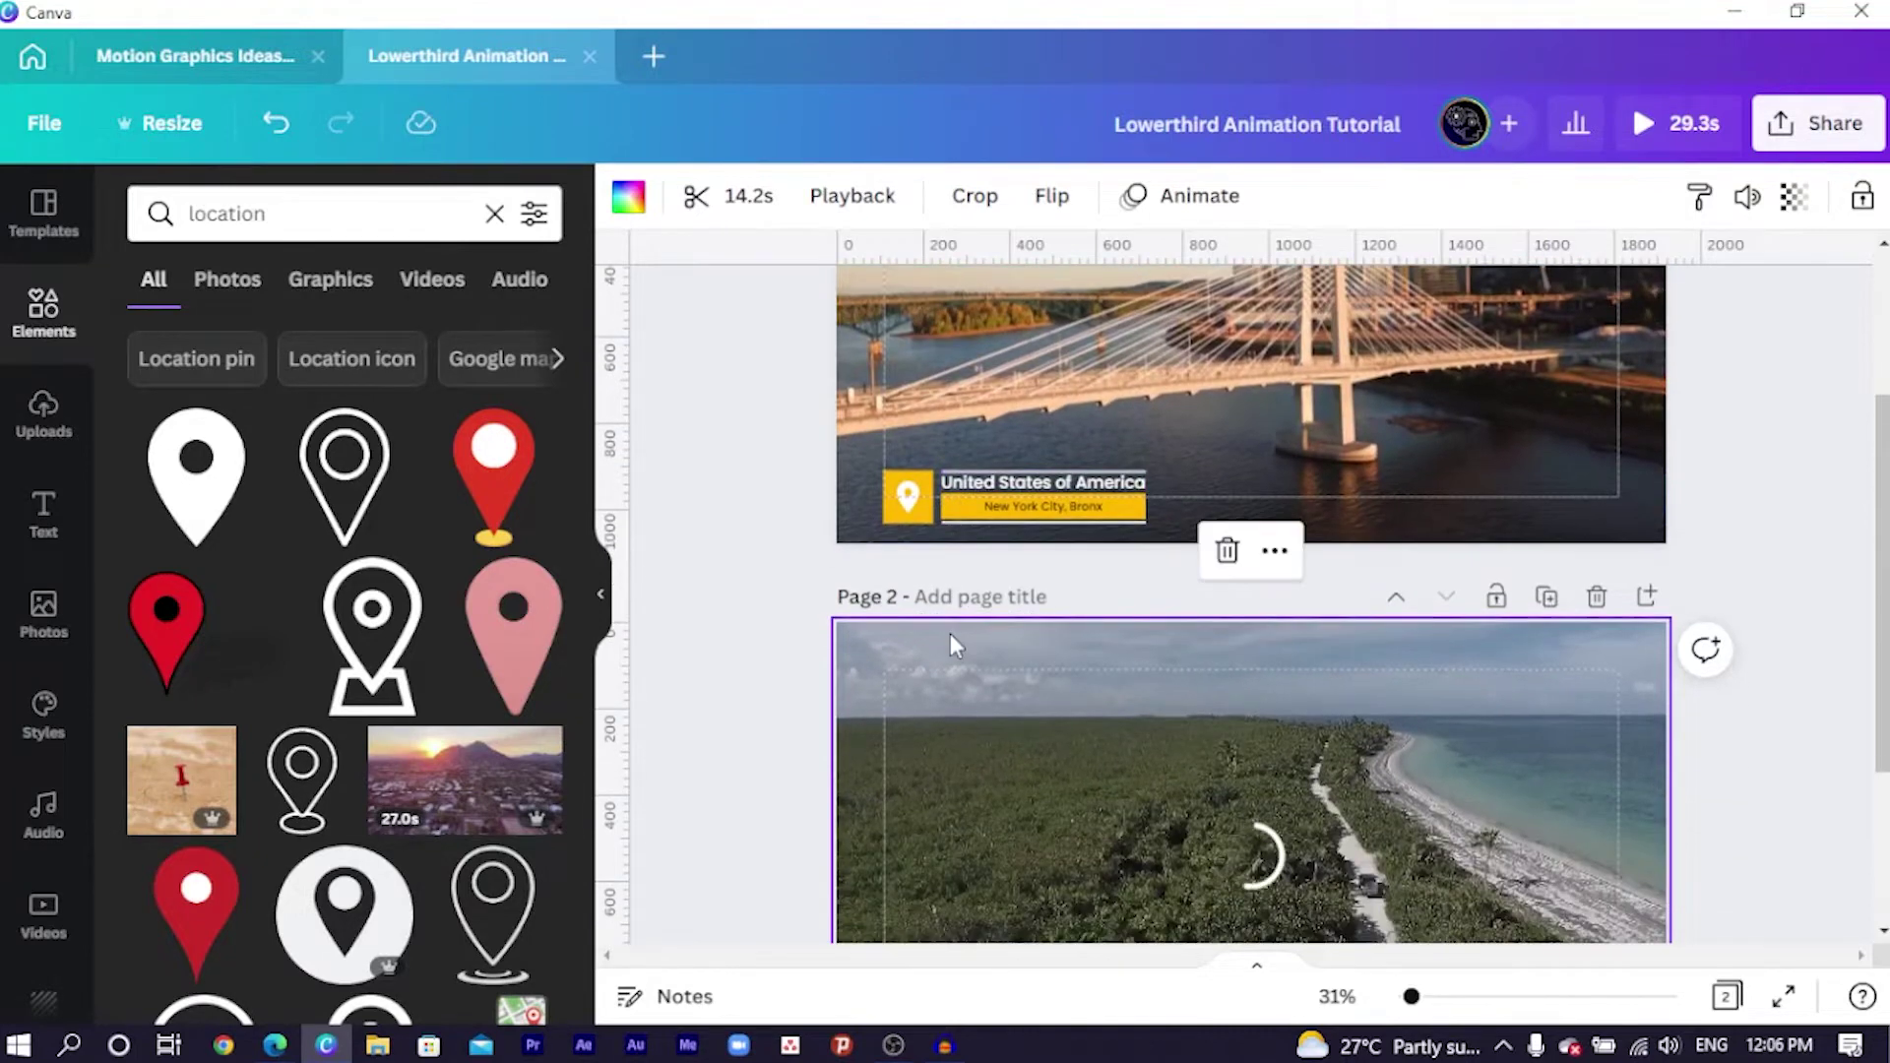
scroll(948, 634, "up", 2)
scroll(951, 626, "down", 5)
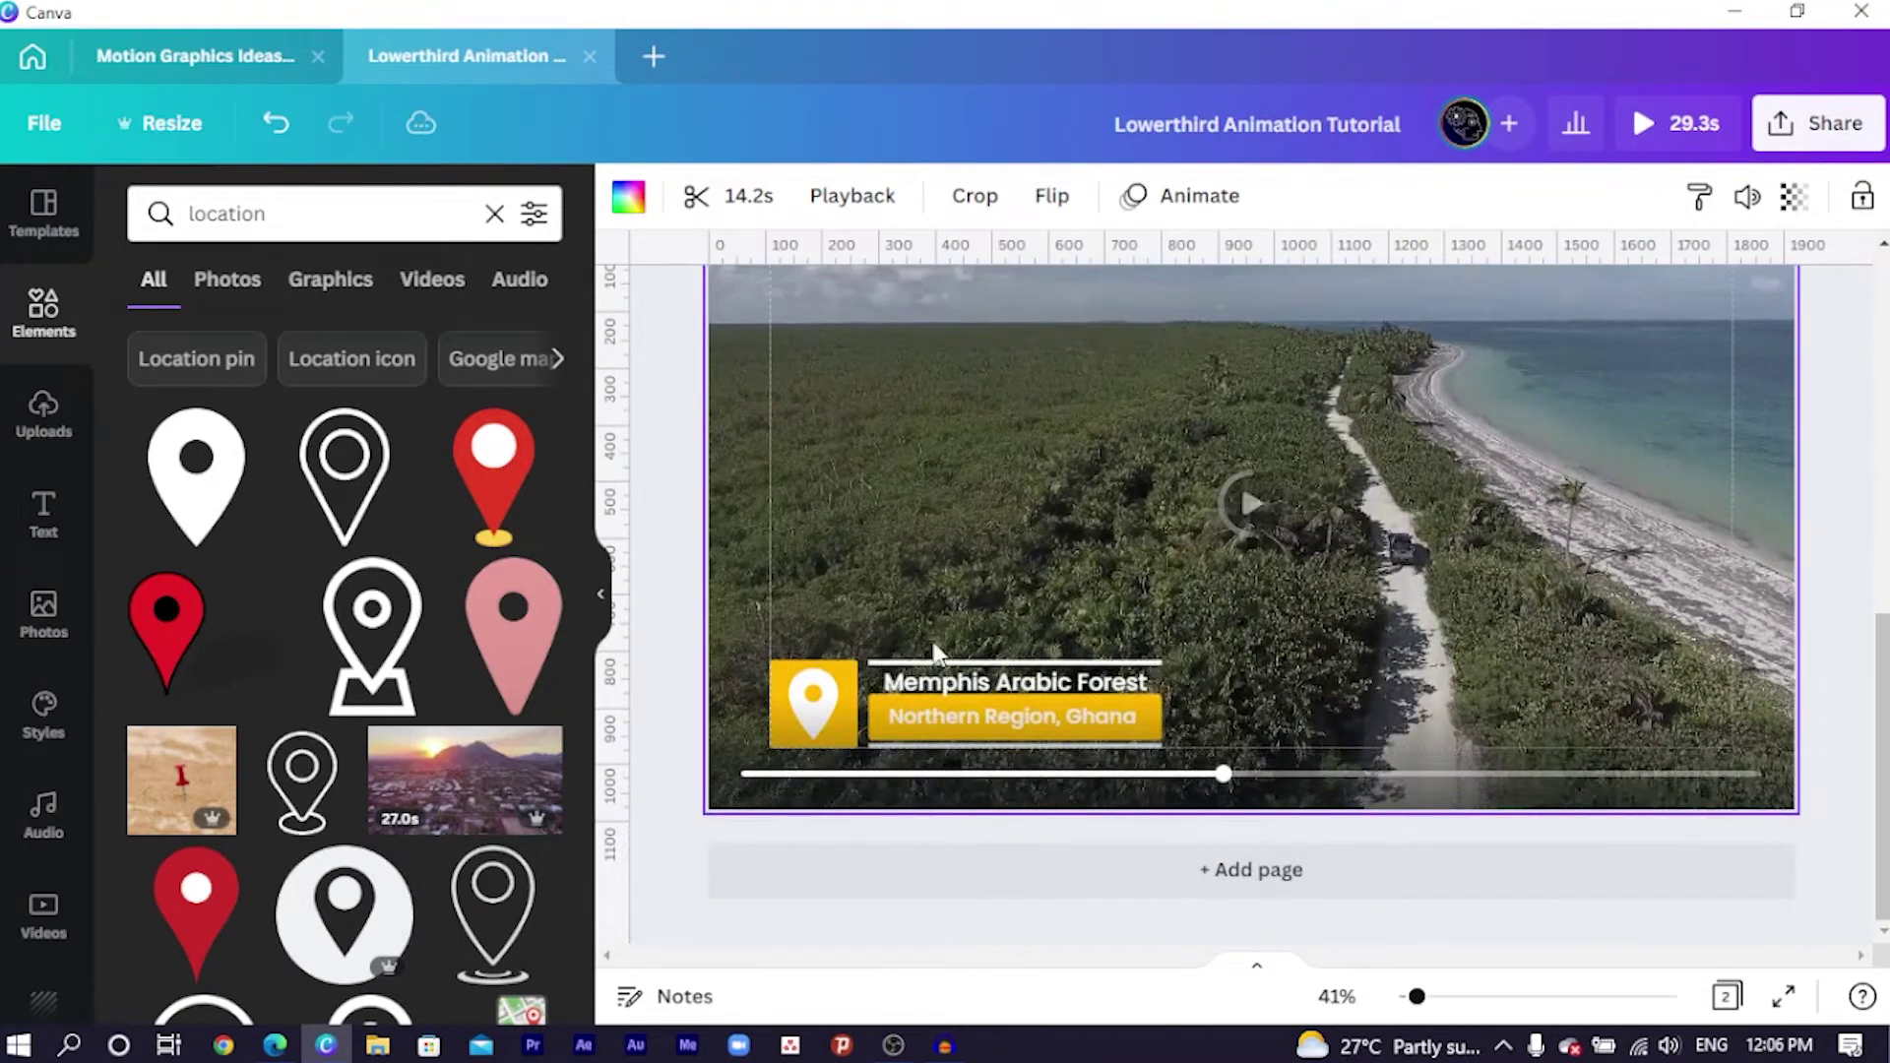
left_click_drag(1221, 774, 747, 773)
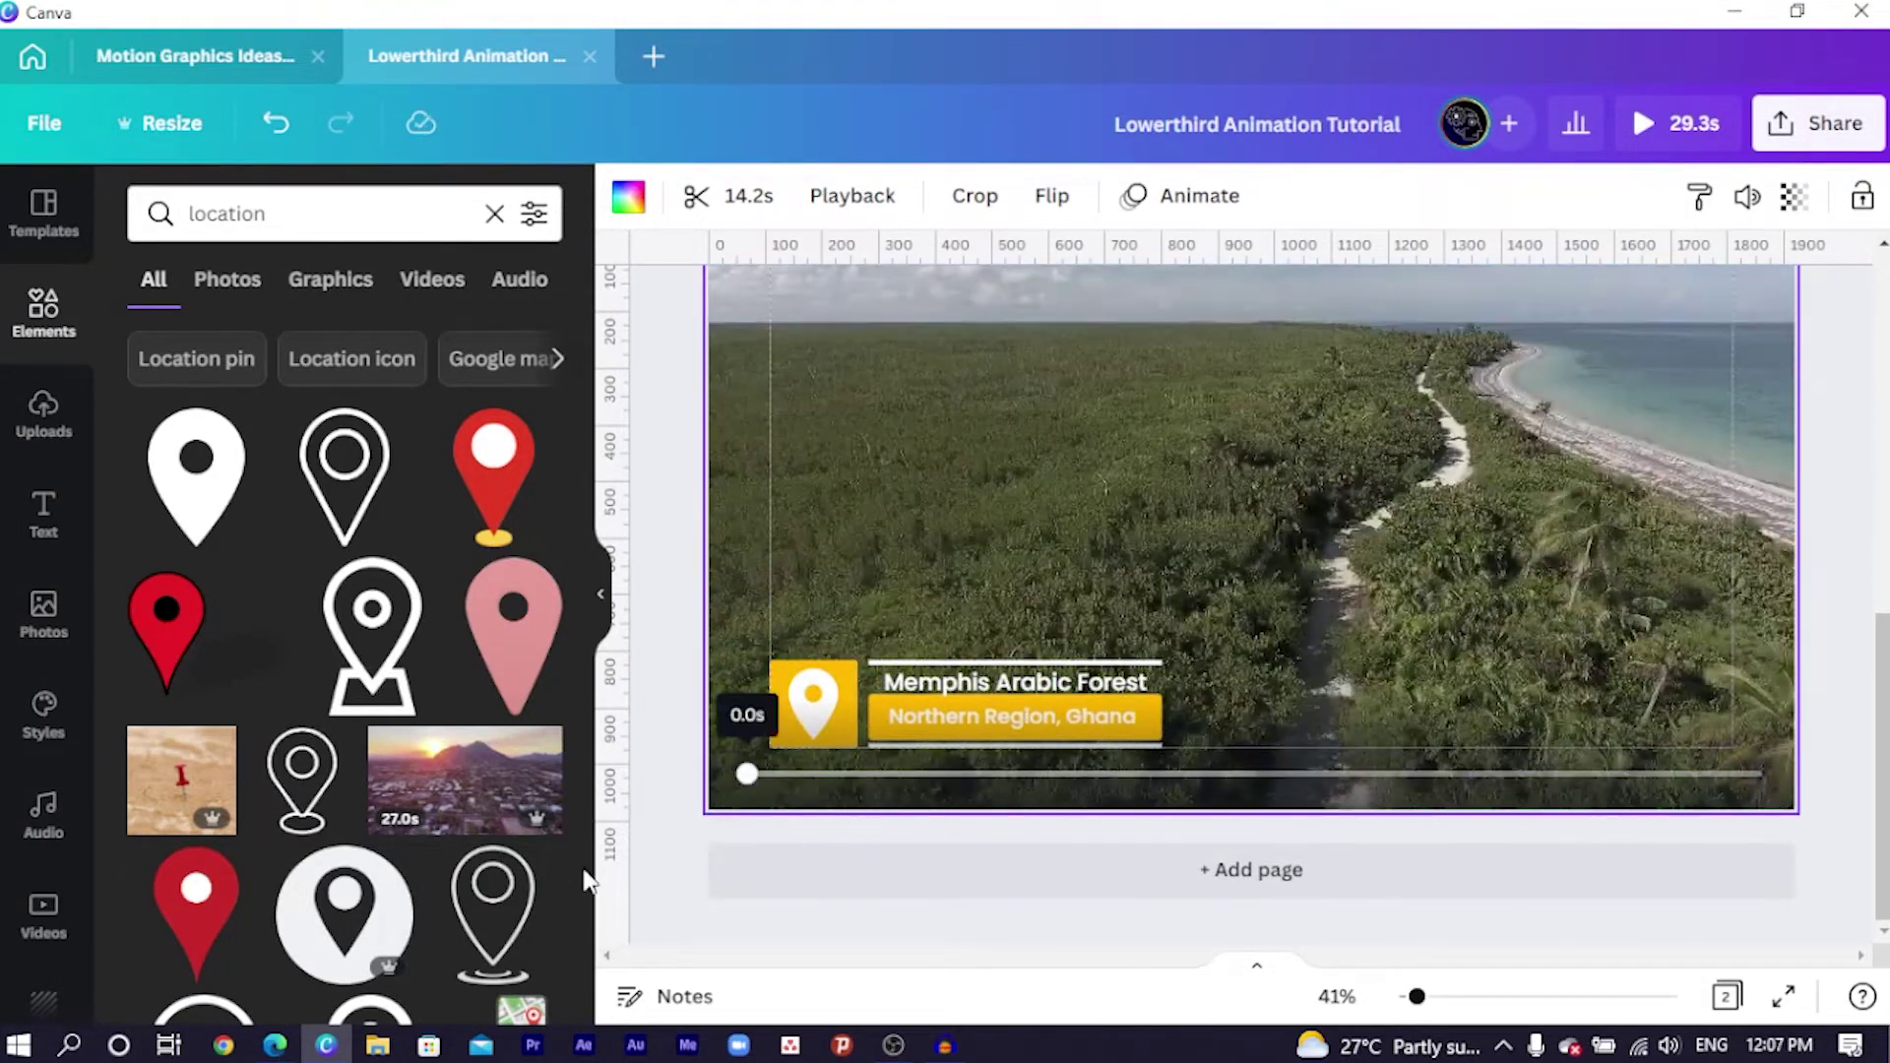
Shrink the white pin icon slightly, keeping it centered in its yellow square.
left_click(791, 733)
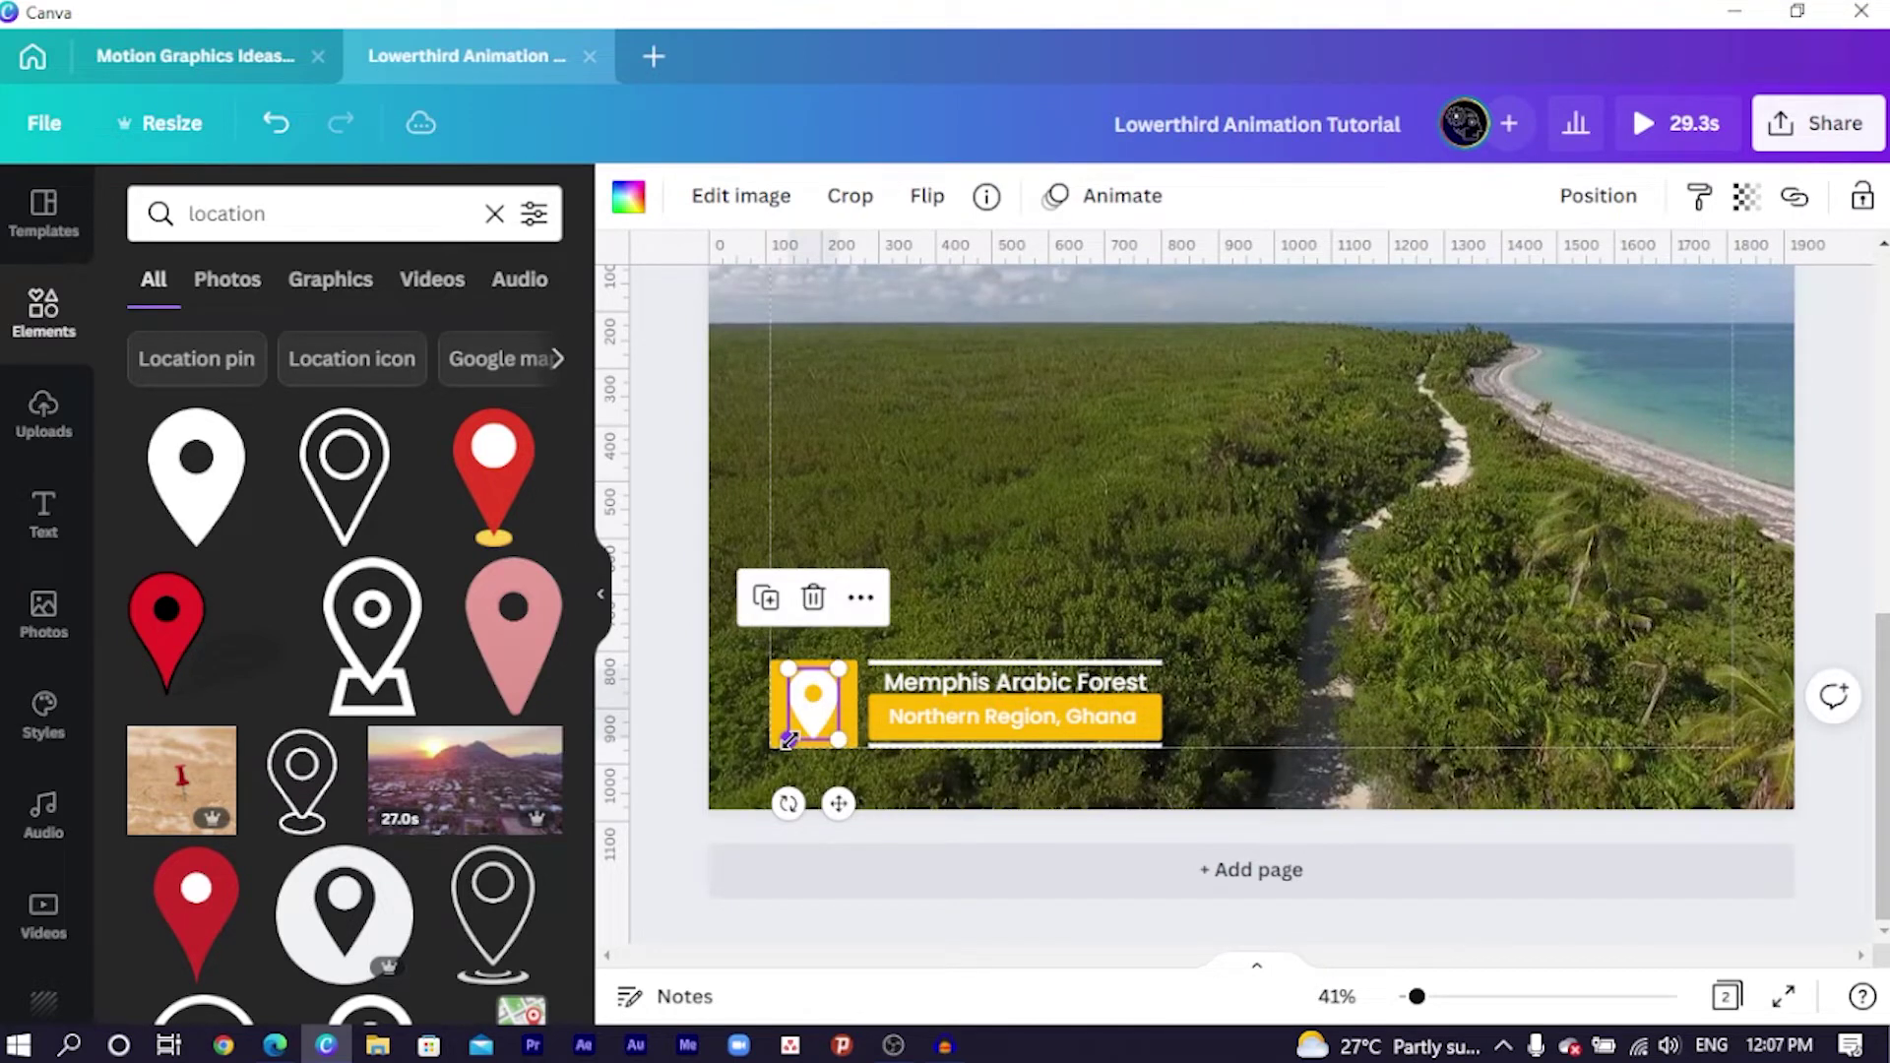
left_click_drag(792, 738, 801, 735)
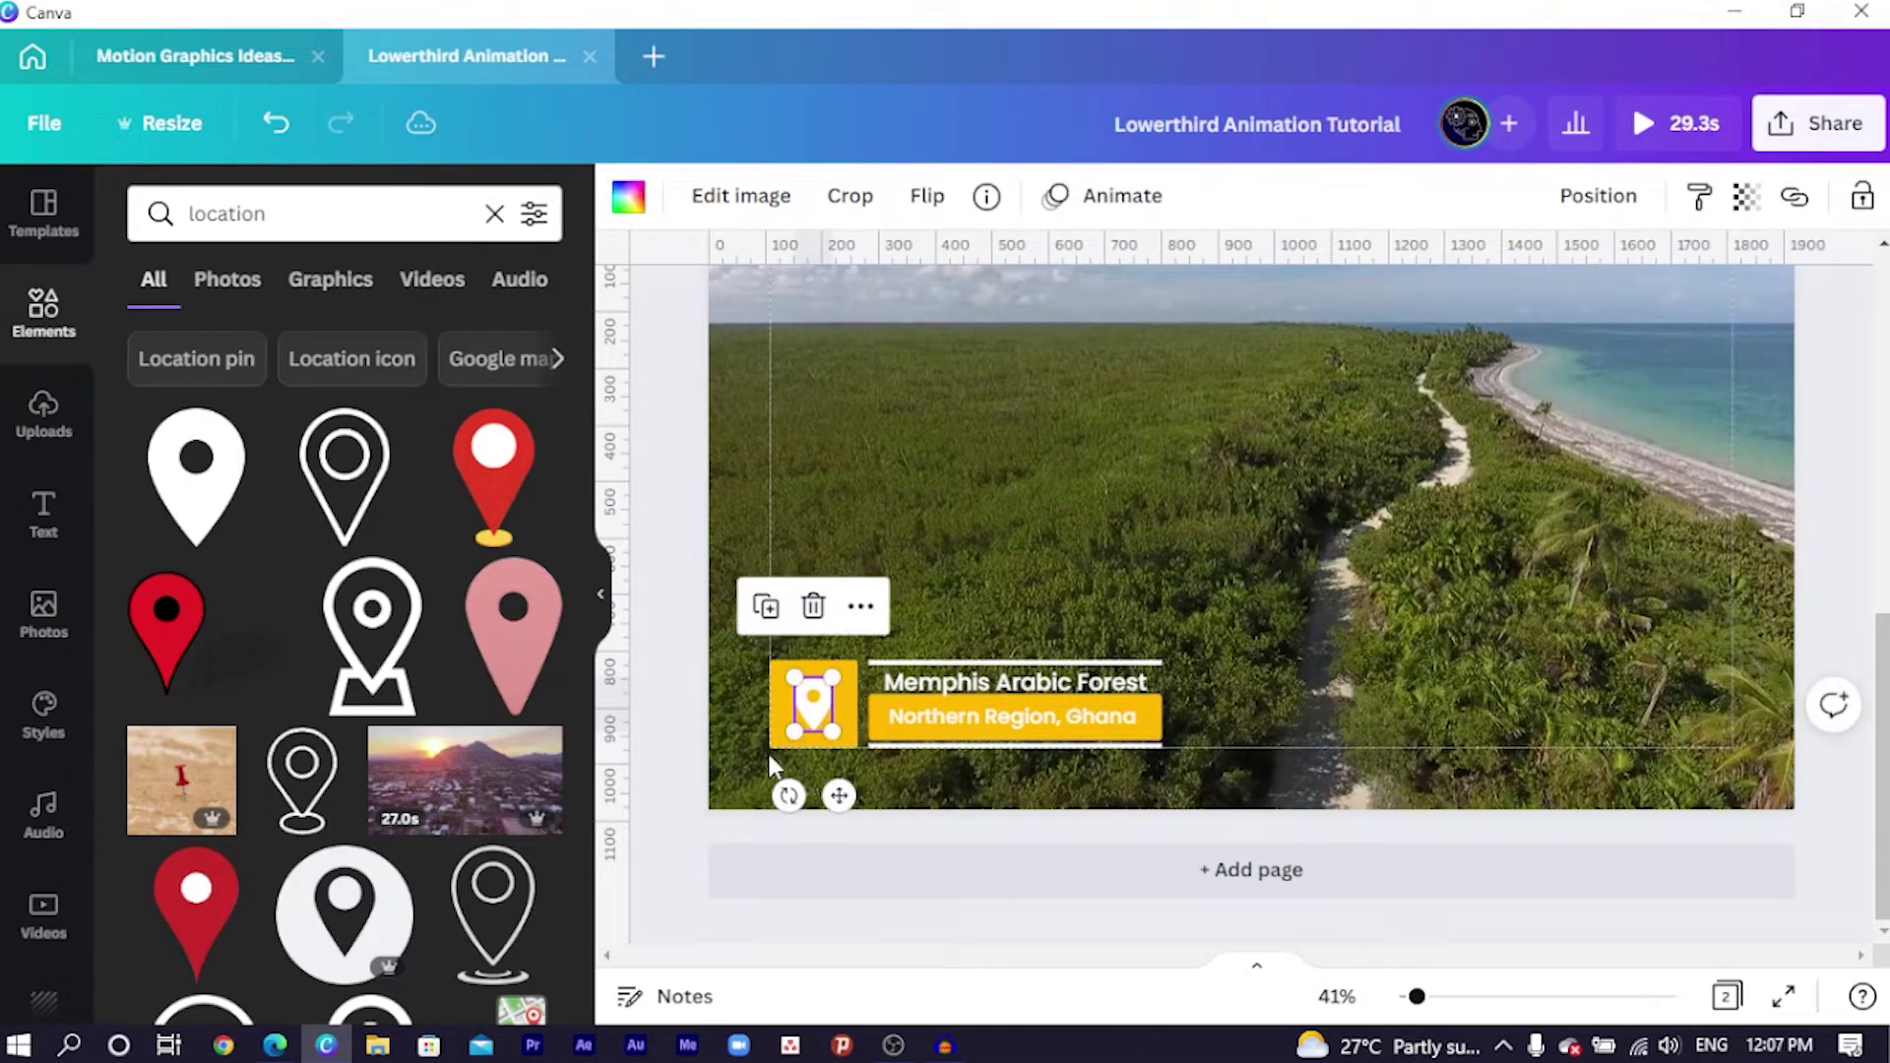
left_click(717, 741)
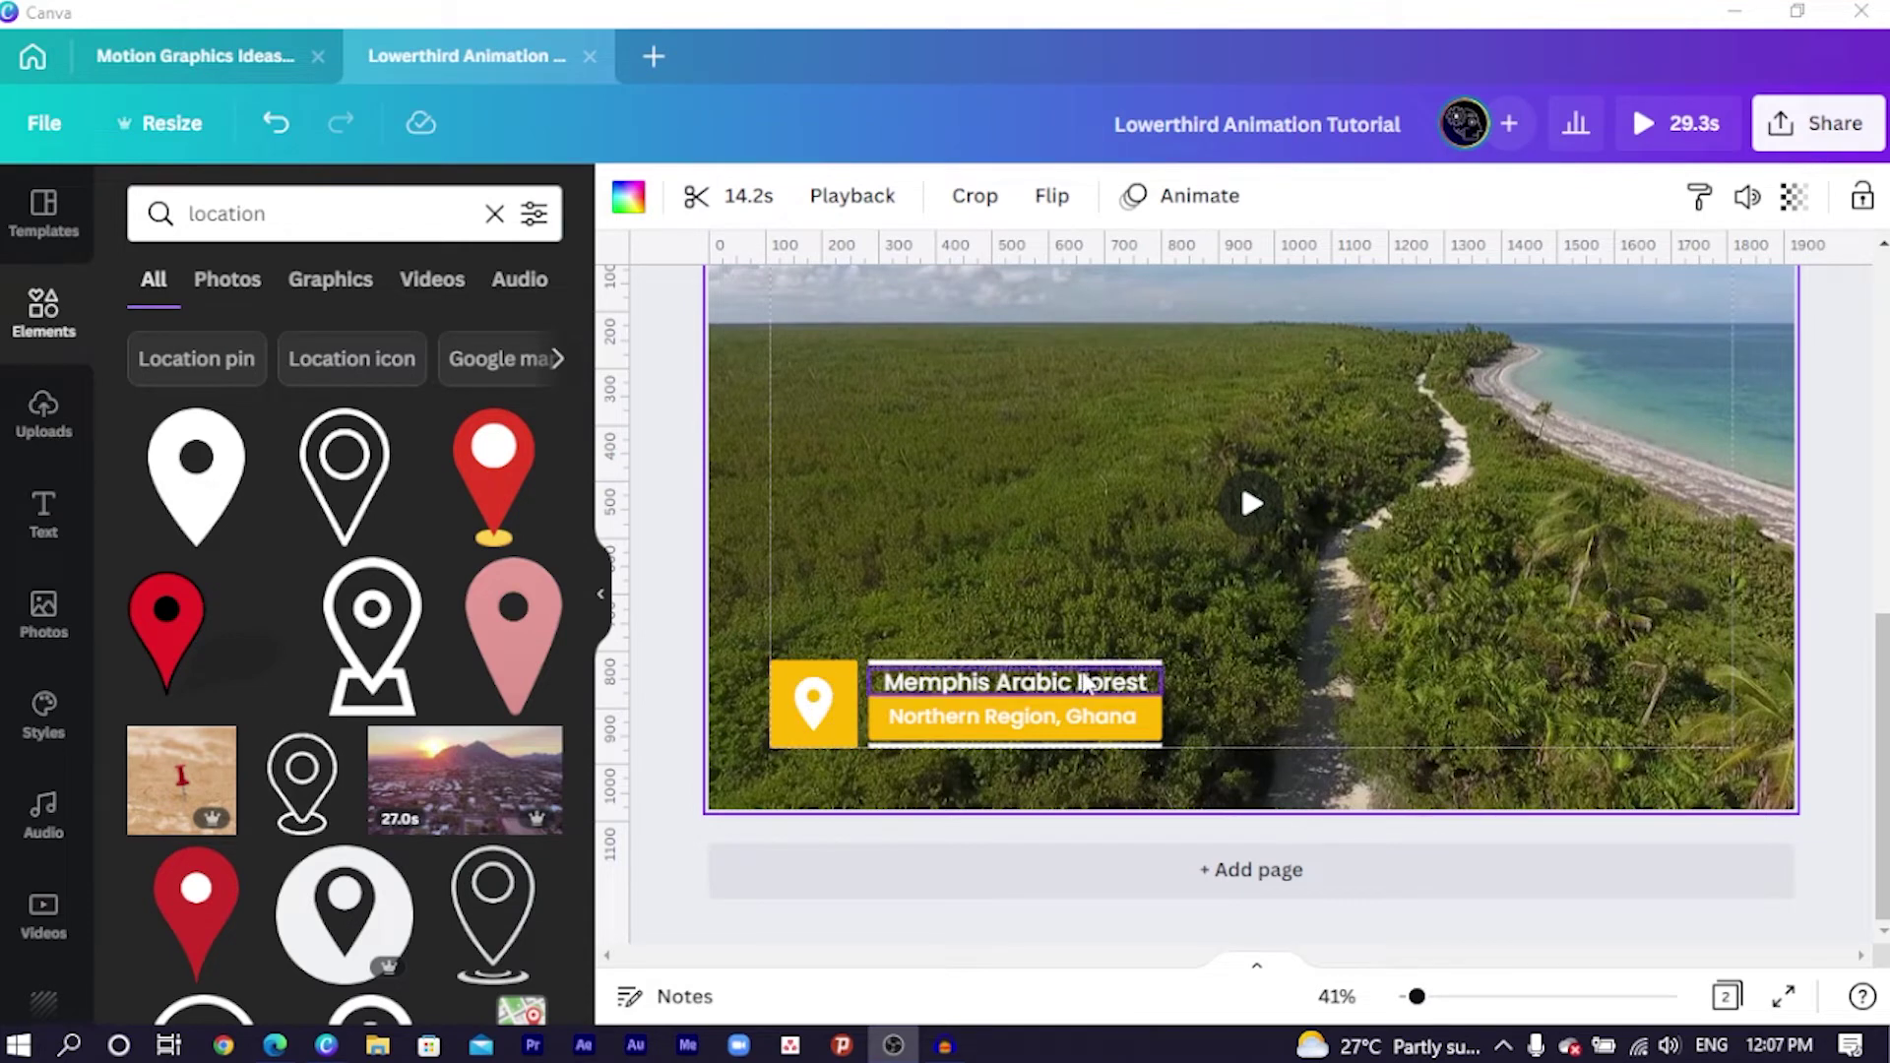
Apply the Wipe element animation to the yellow square behind the pin, with the speed slightly above the default.
left_click(780, 680)
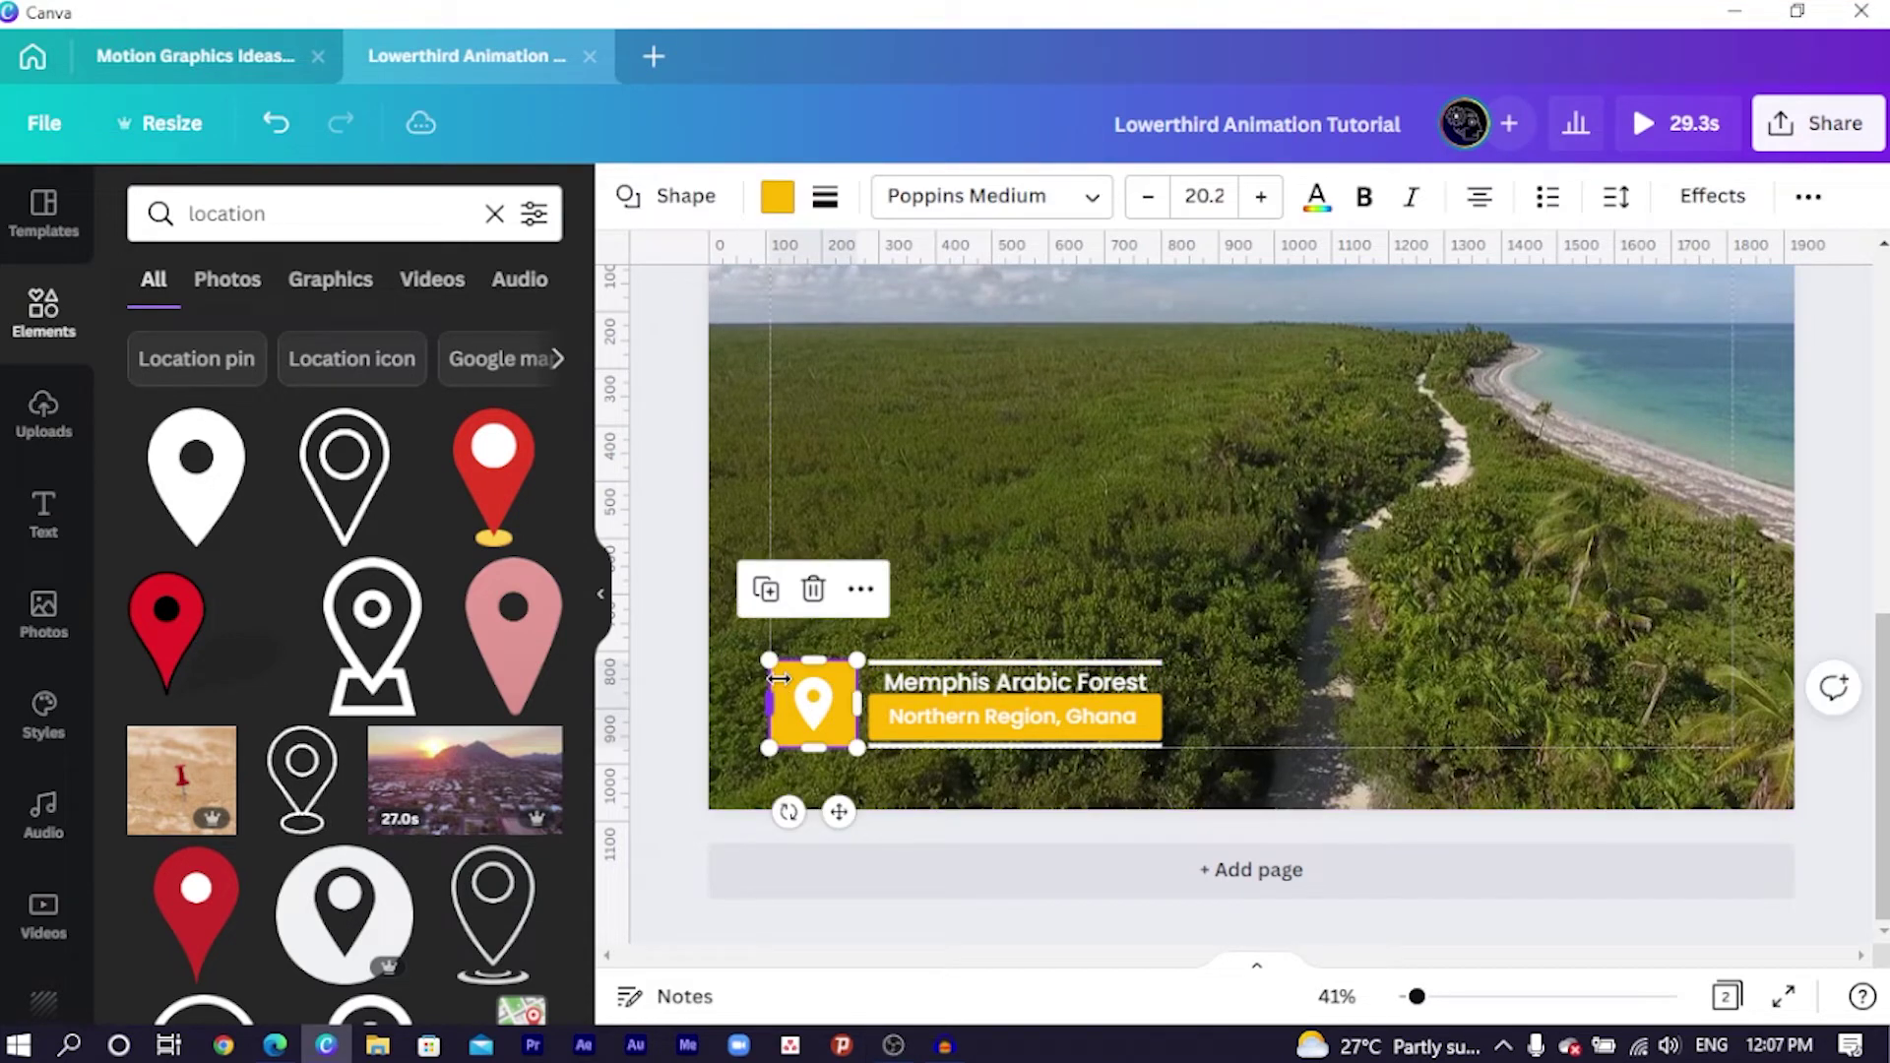
left_click(1811, 203)
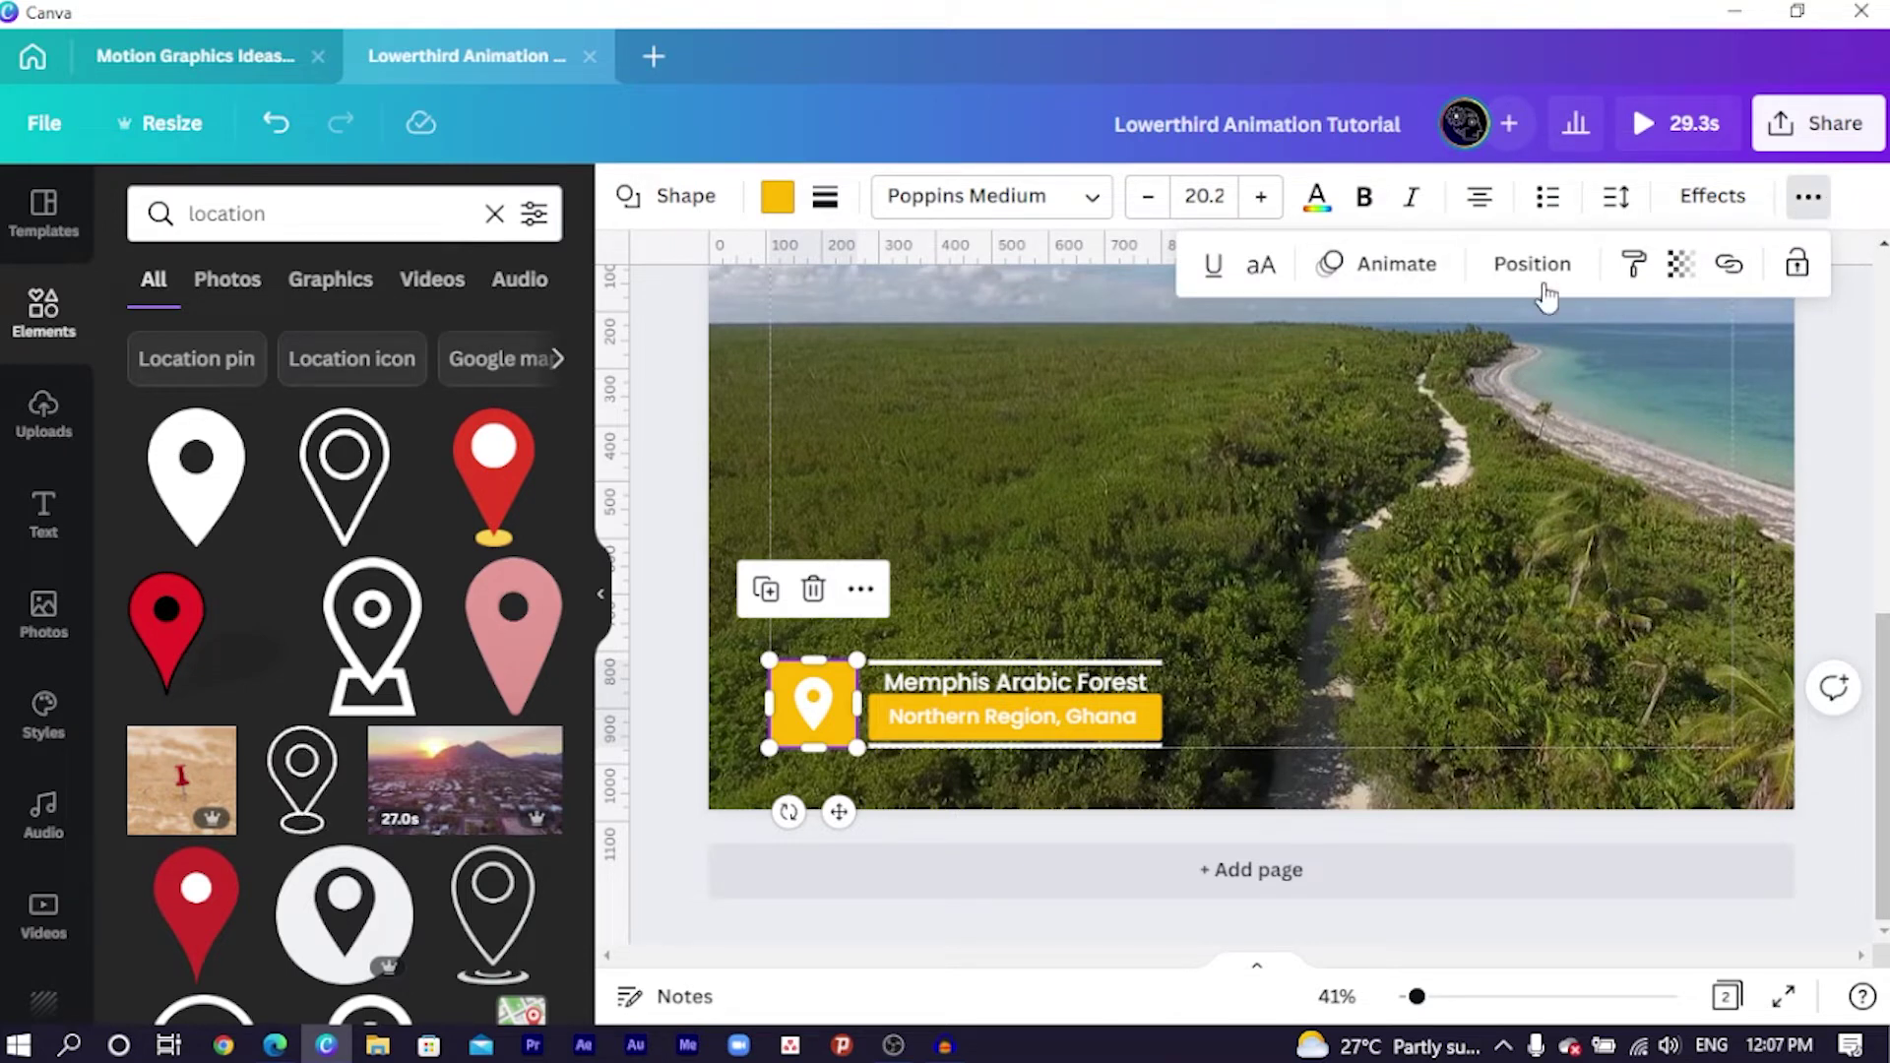
left_click(1367, 278)
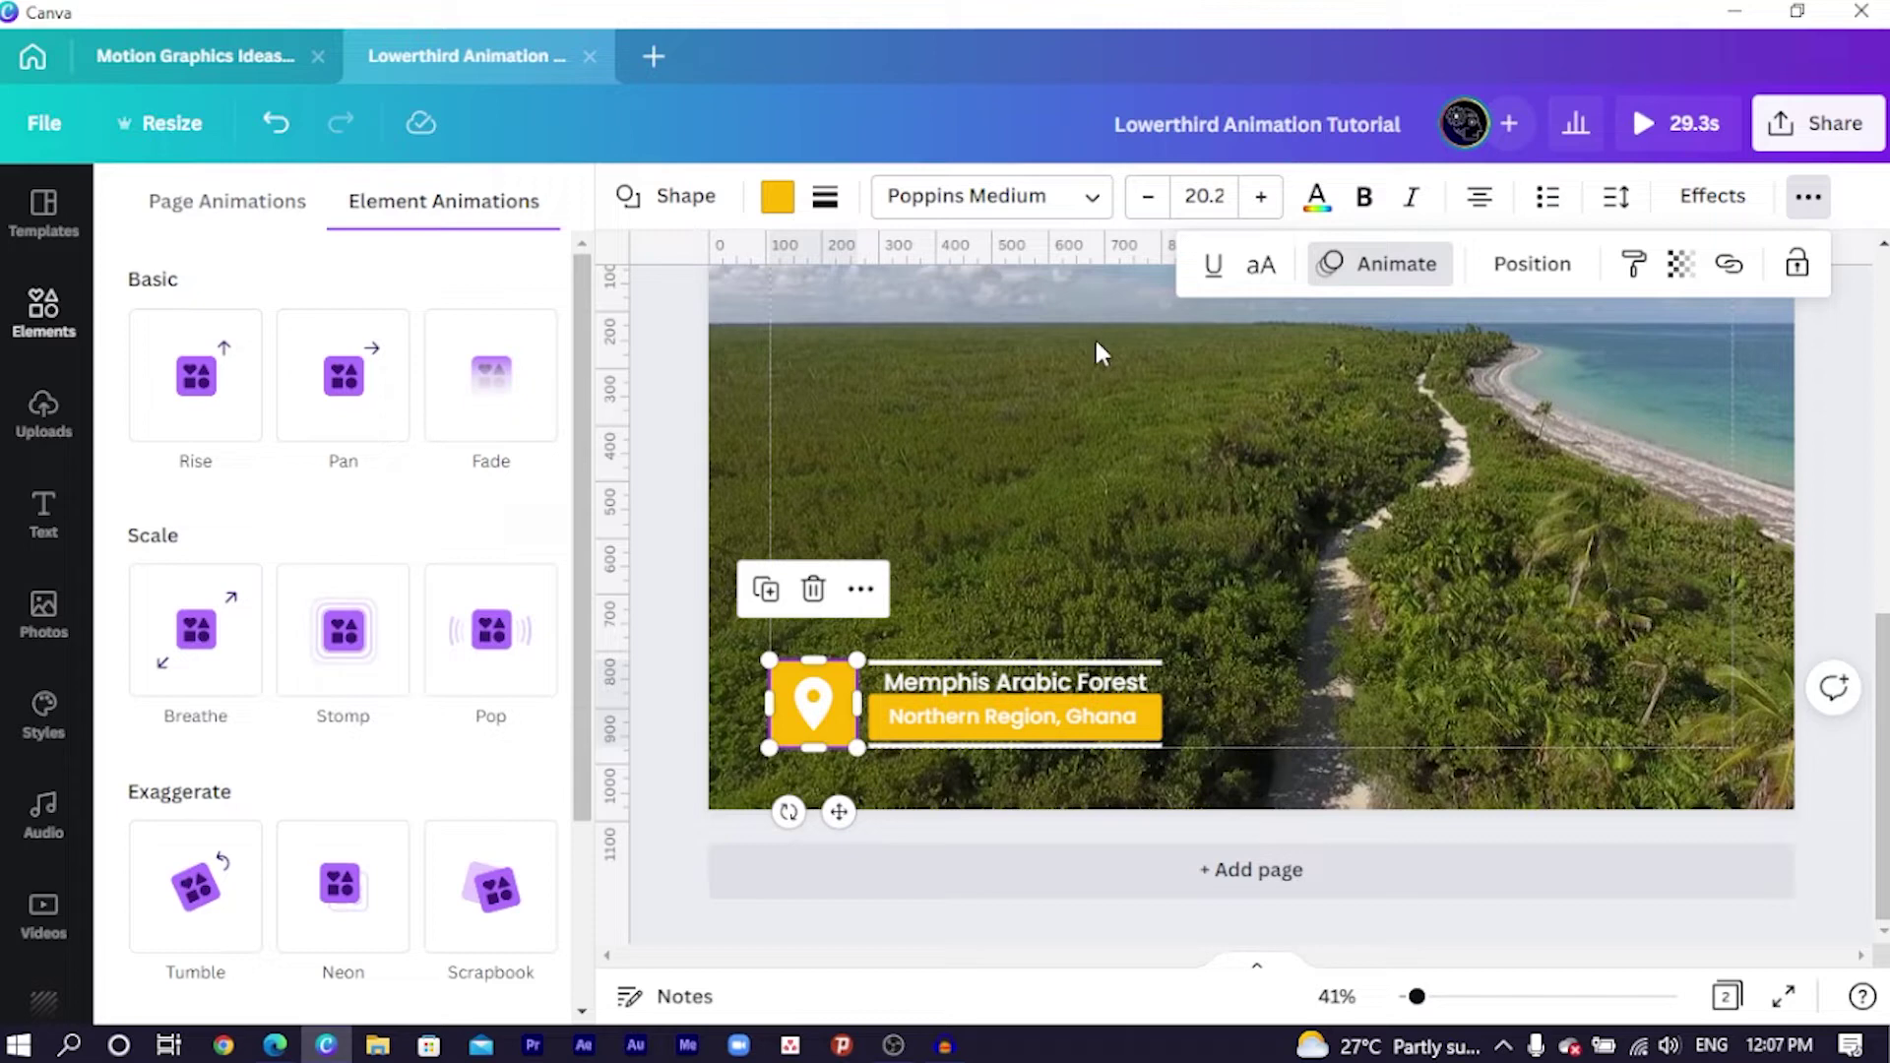
left_click(443, 374)
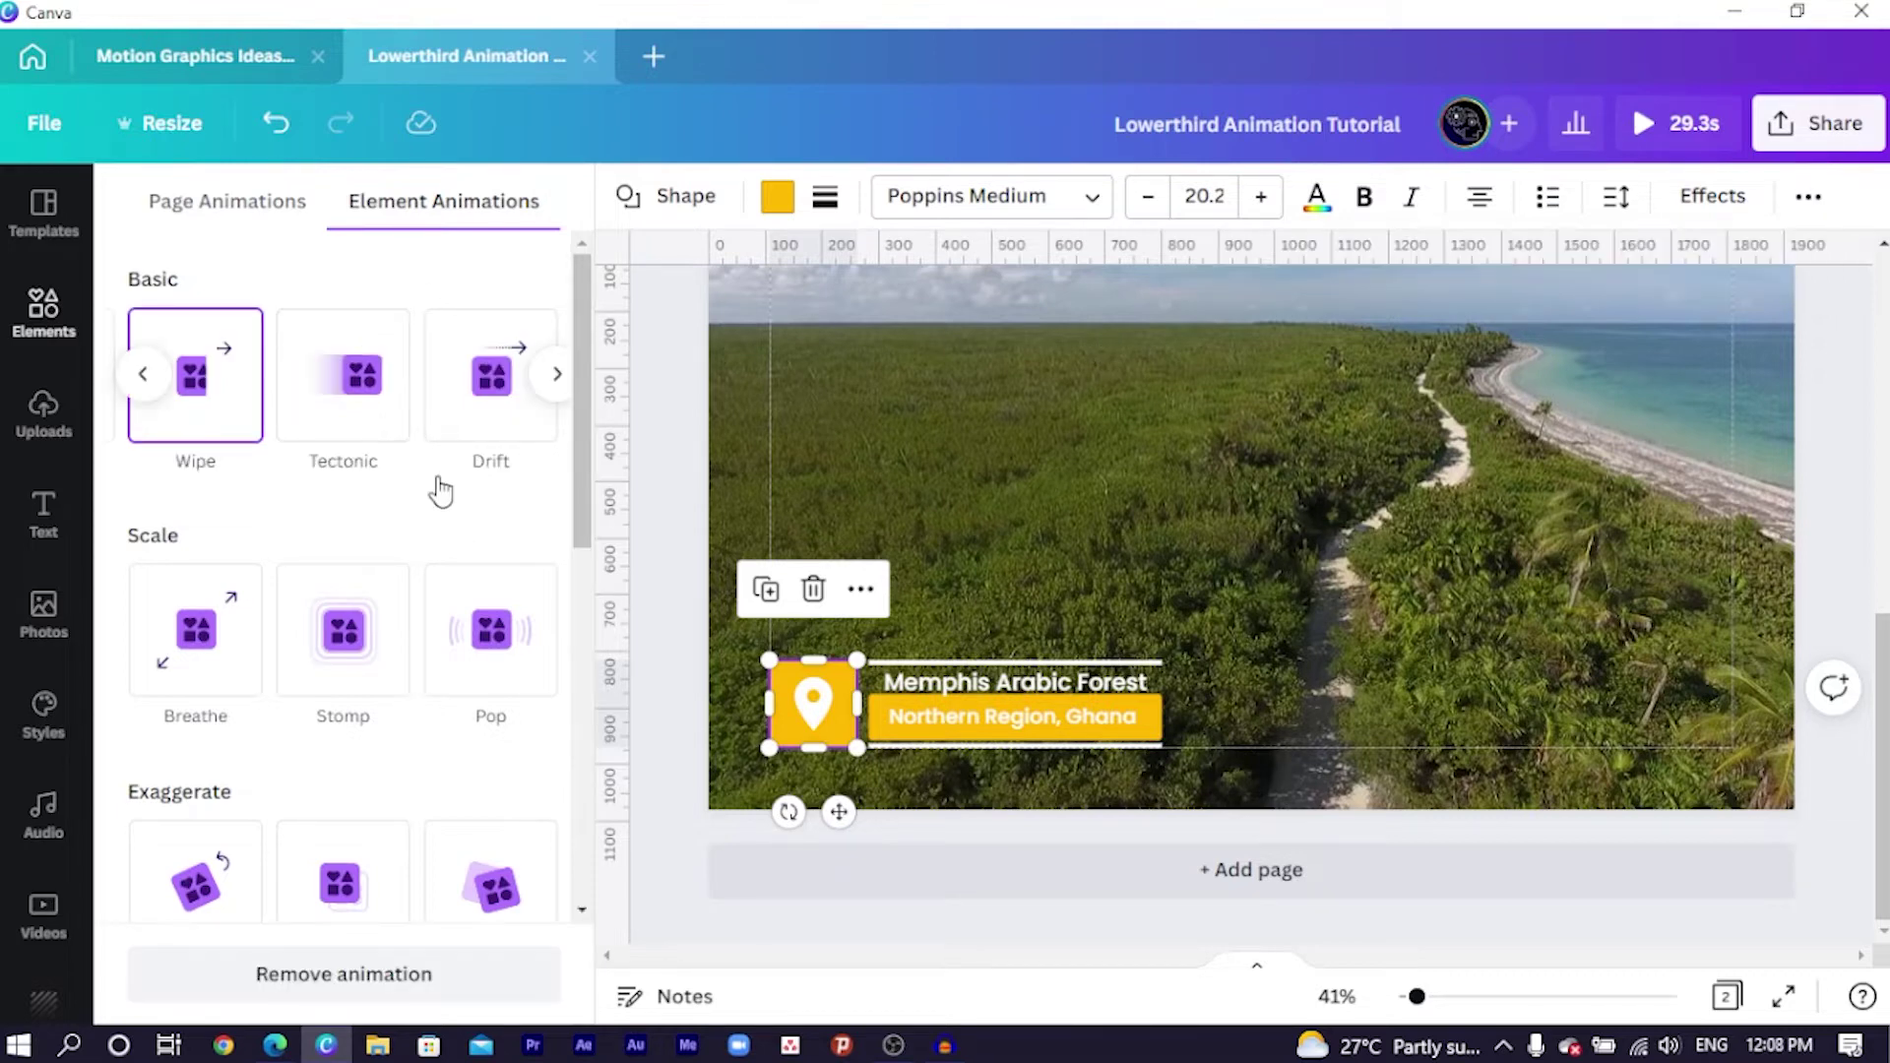
scroll(364, 482, "down", 4)
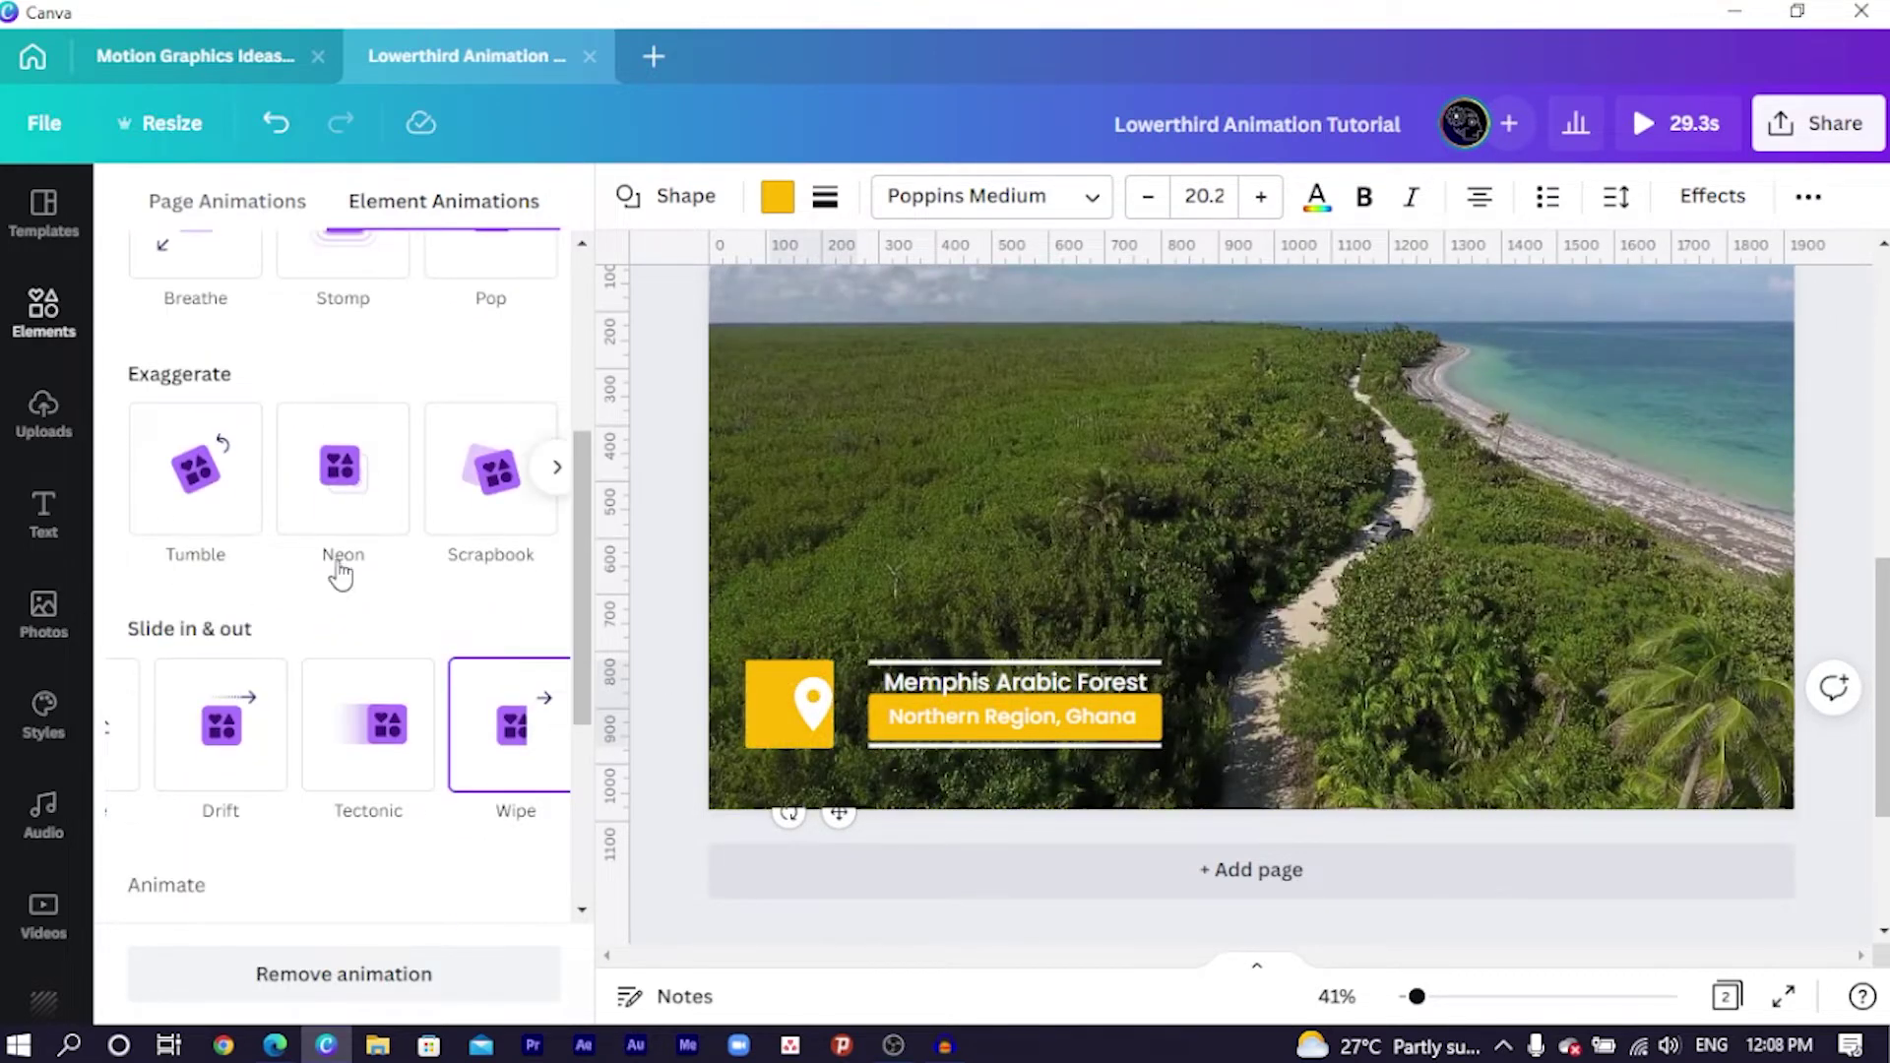
scroll(421, 615, "down", 2)
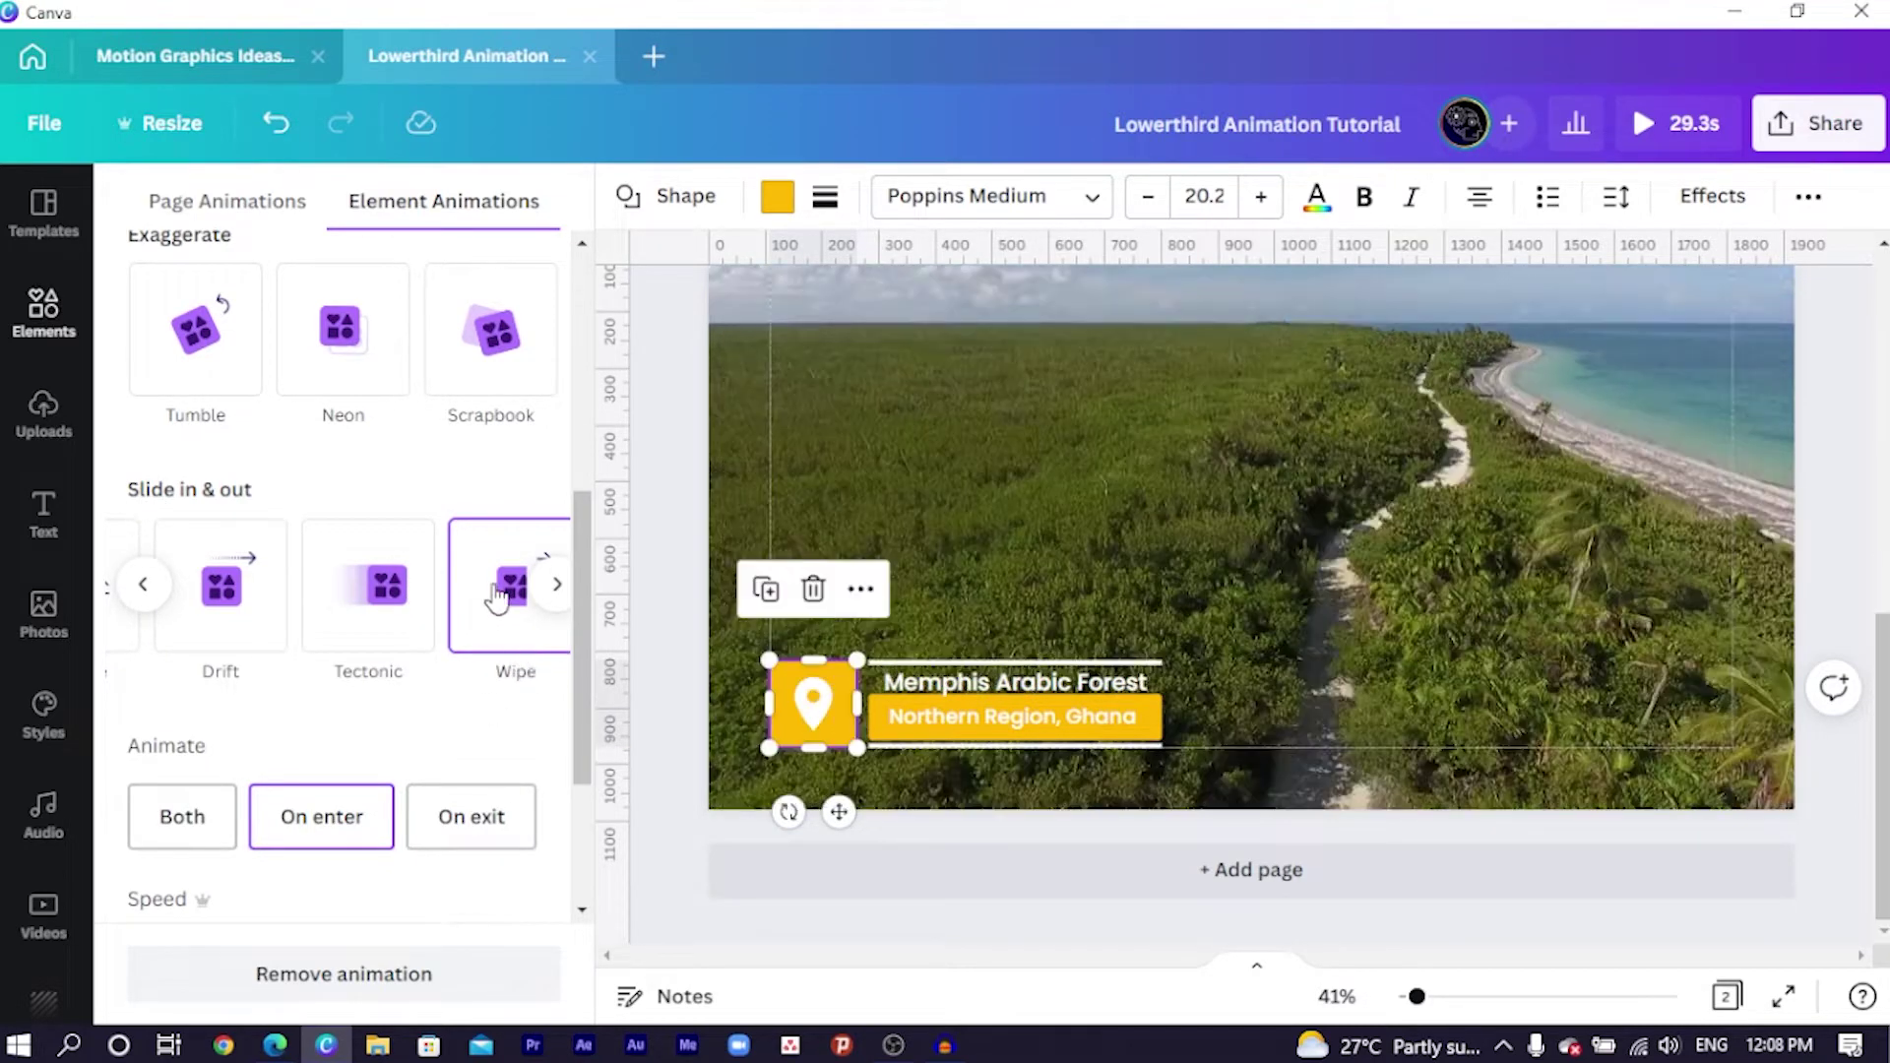
scroll(304, 687, "down", 3)
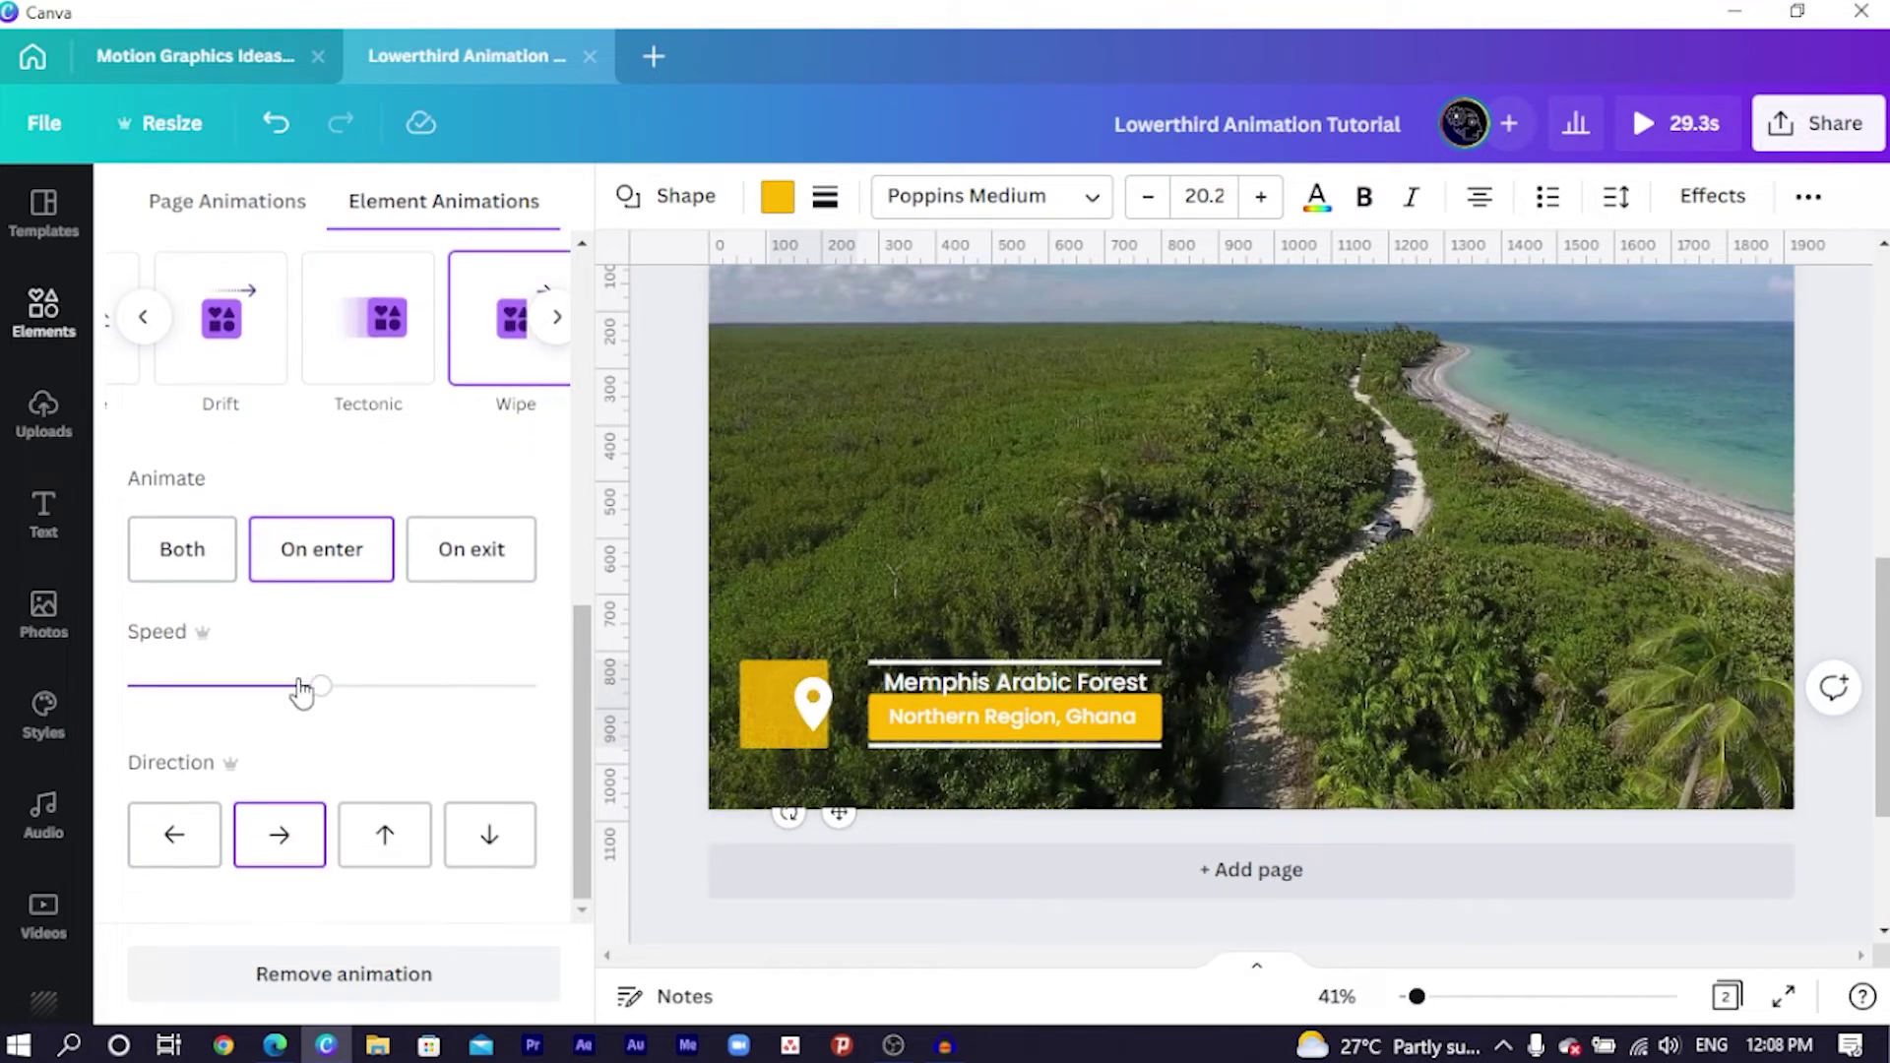
left_click_drag(292, 701, 187, 721)
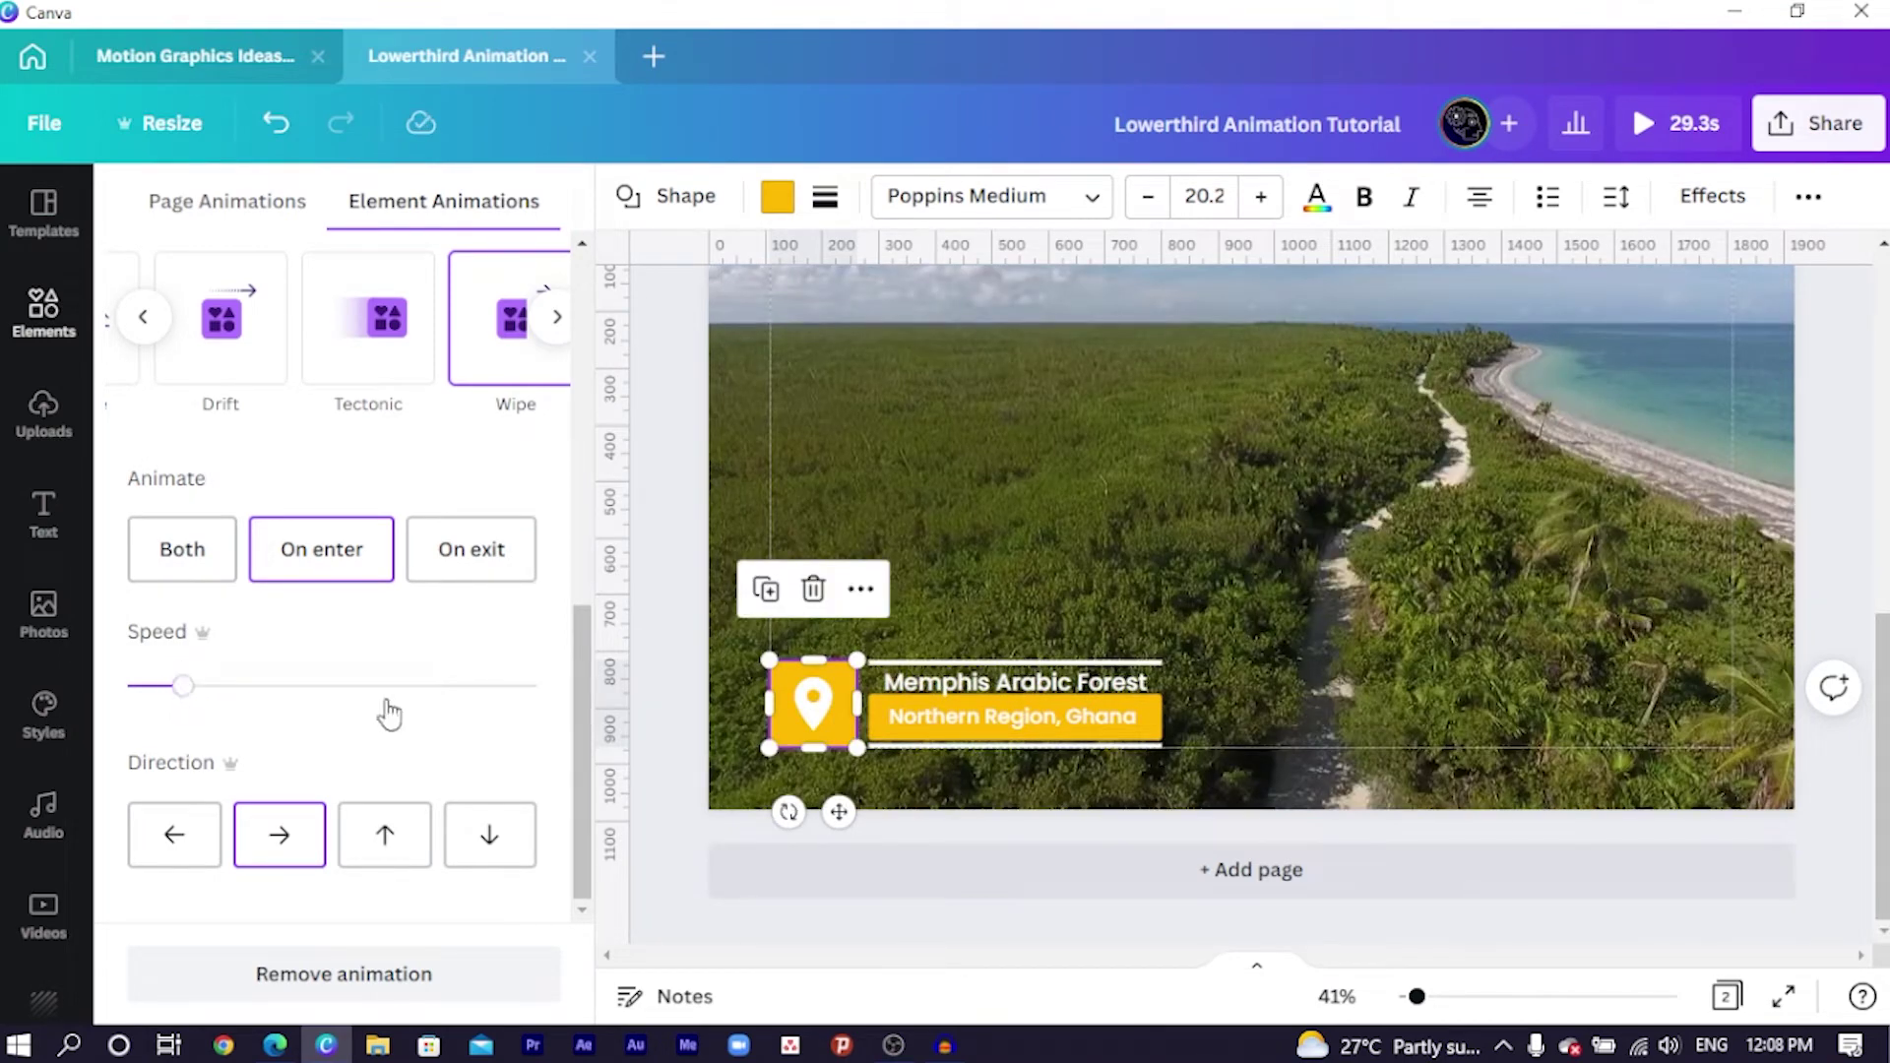
left_click_drag(185, 700, 356, 699)
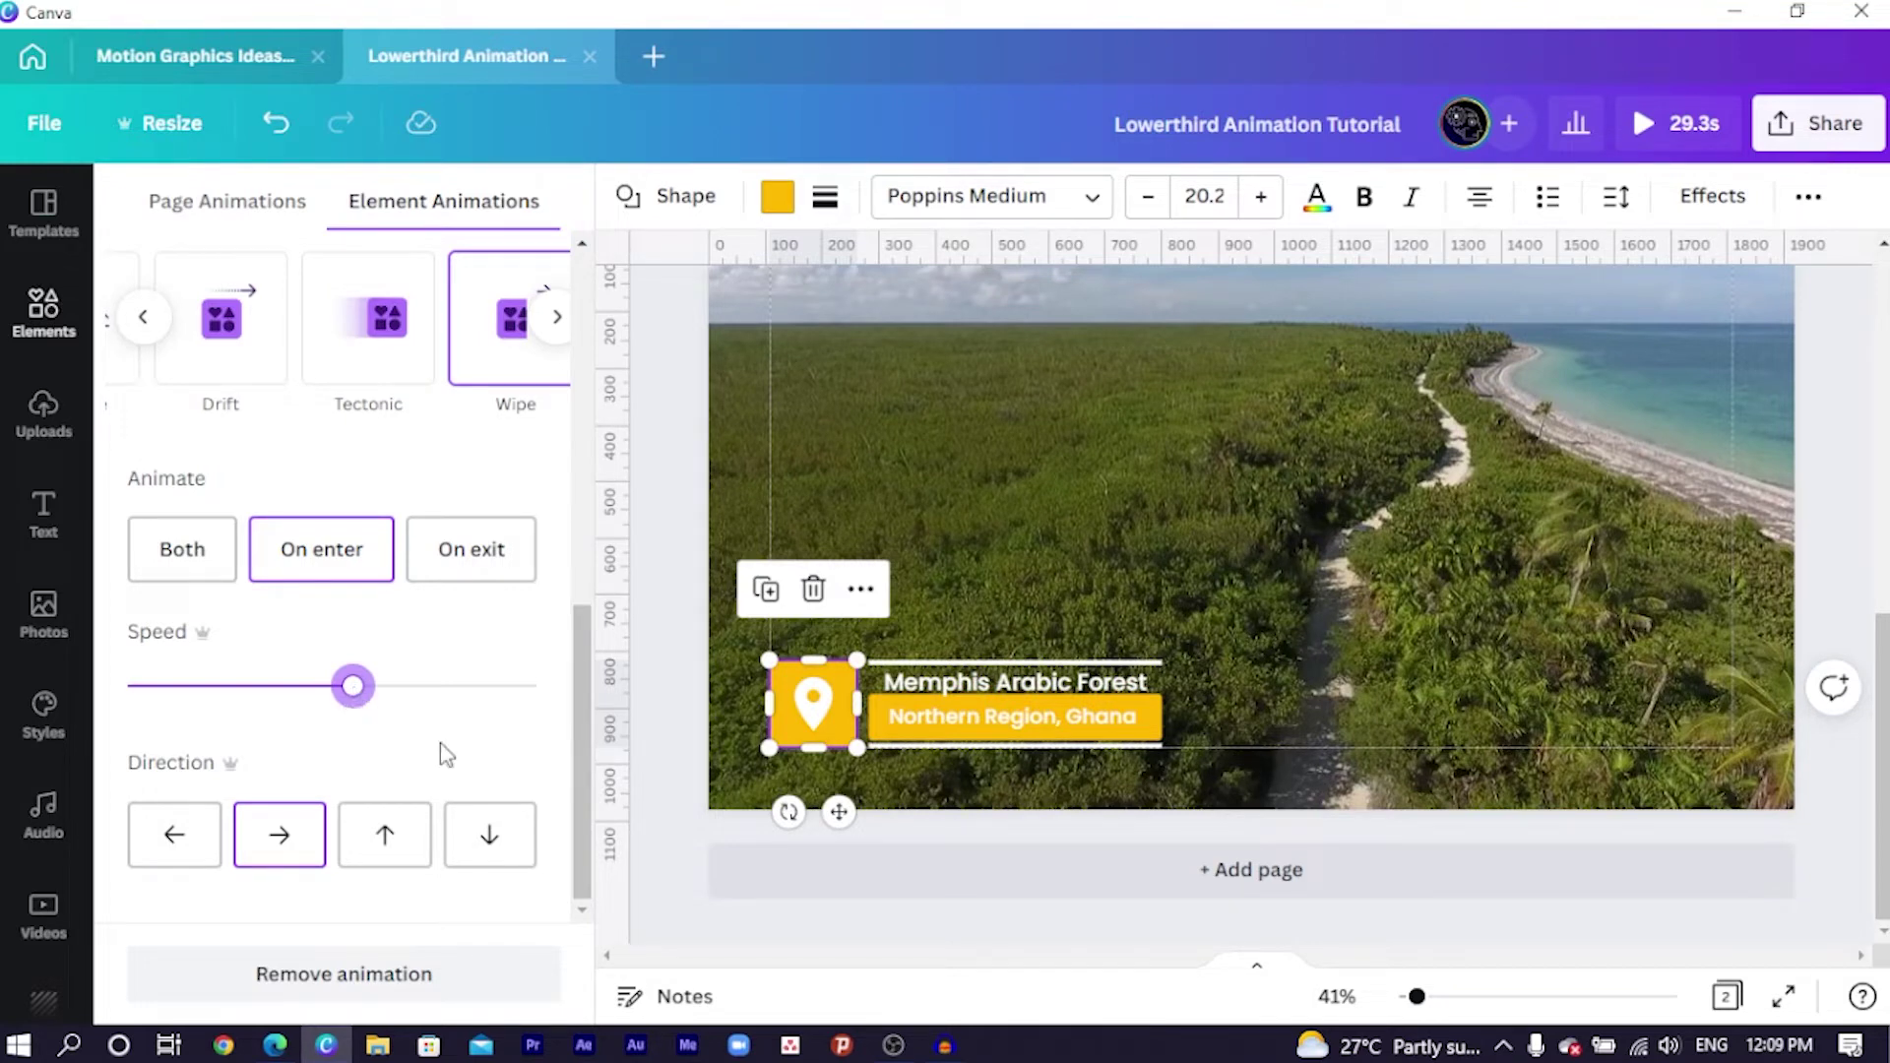
Apply the Wipe element animation to the white pin icon, with the speed slightly above the default.
left_click(817, 709)
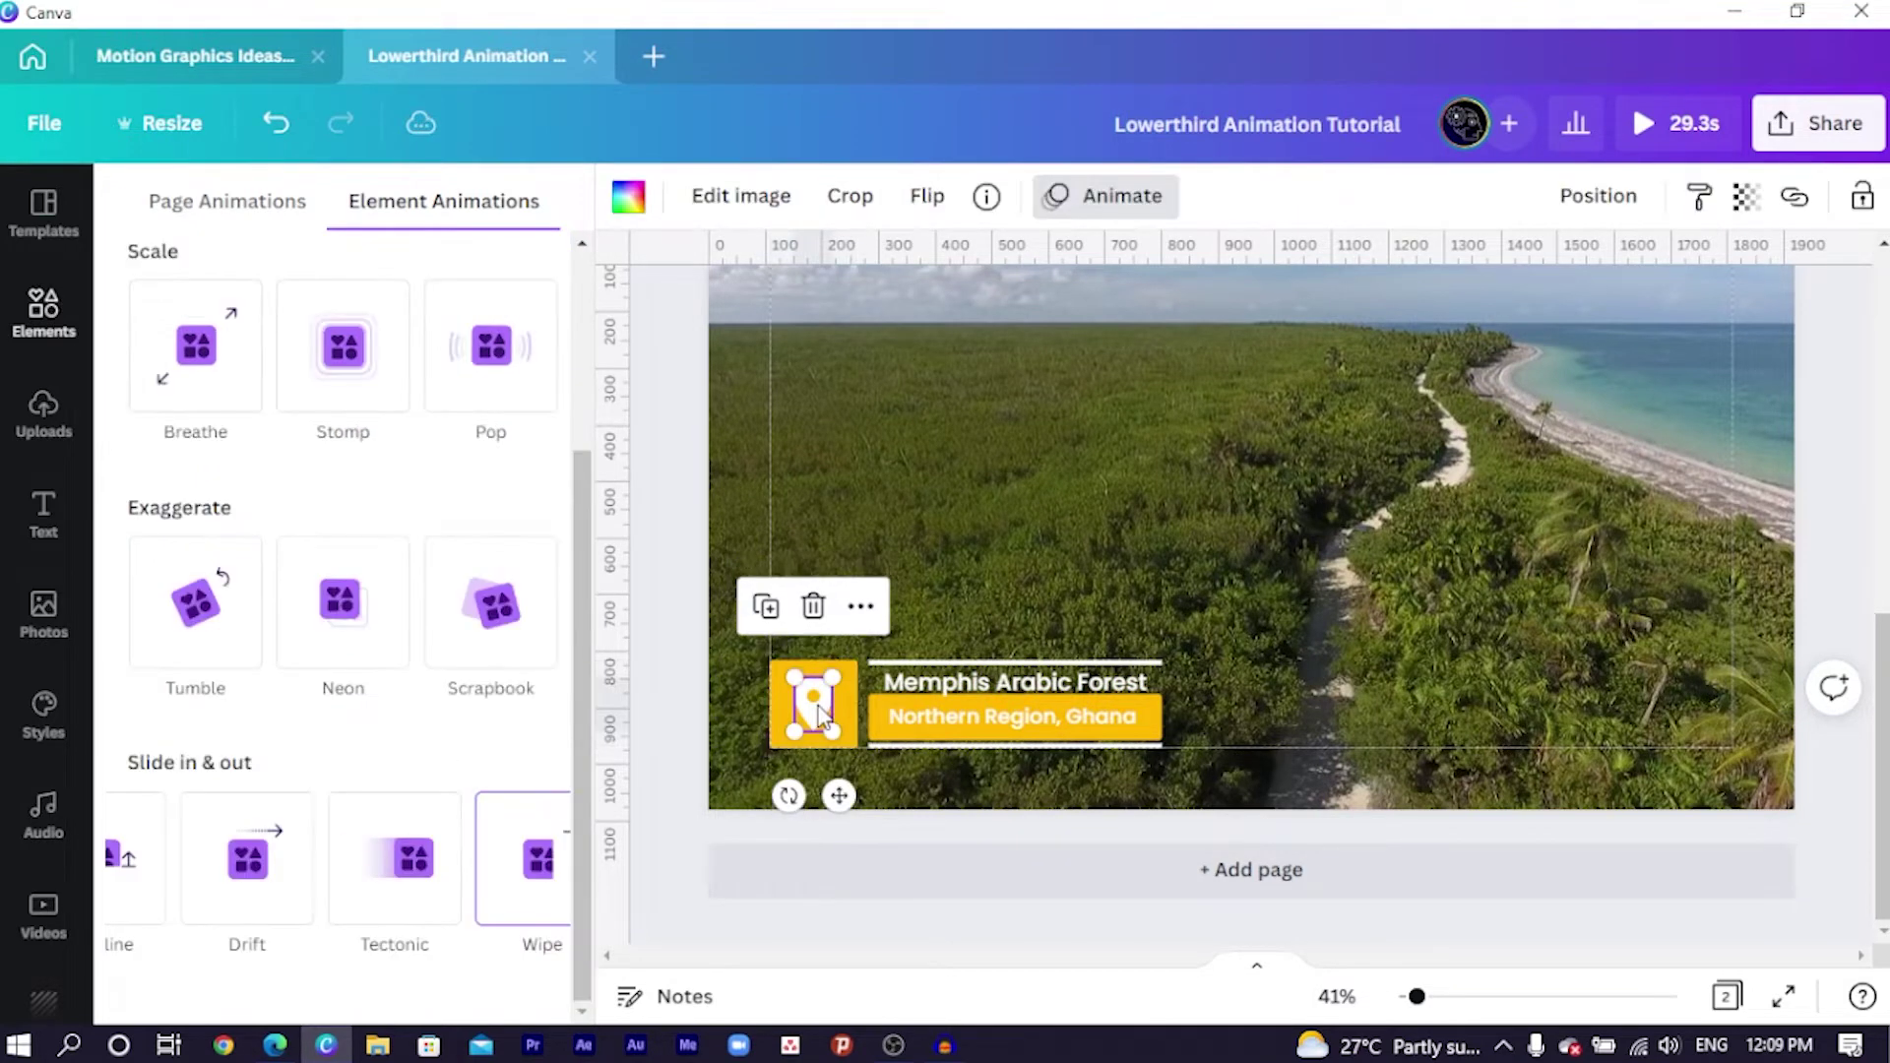
left_click(557, 858)
left_click(516, 862)
scroll(522, 865, "down", 5)
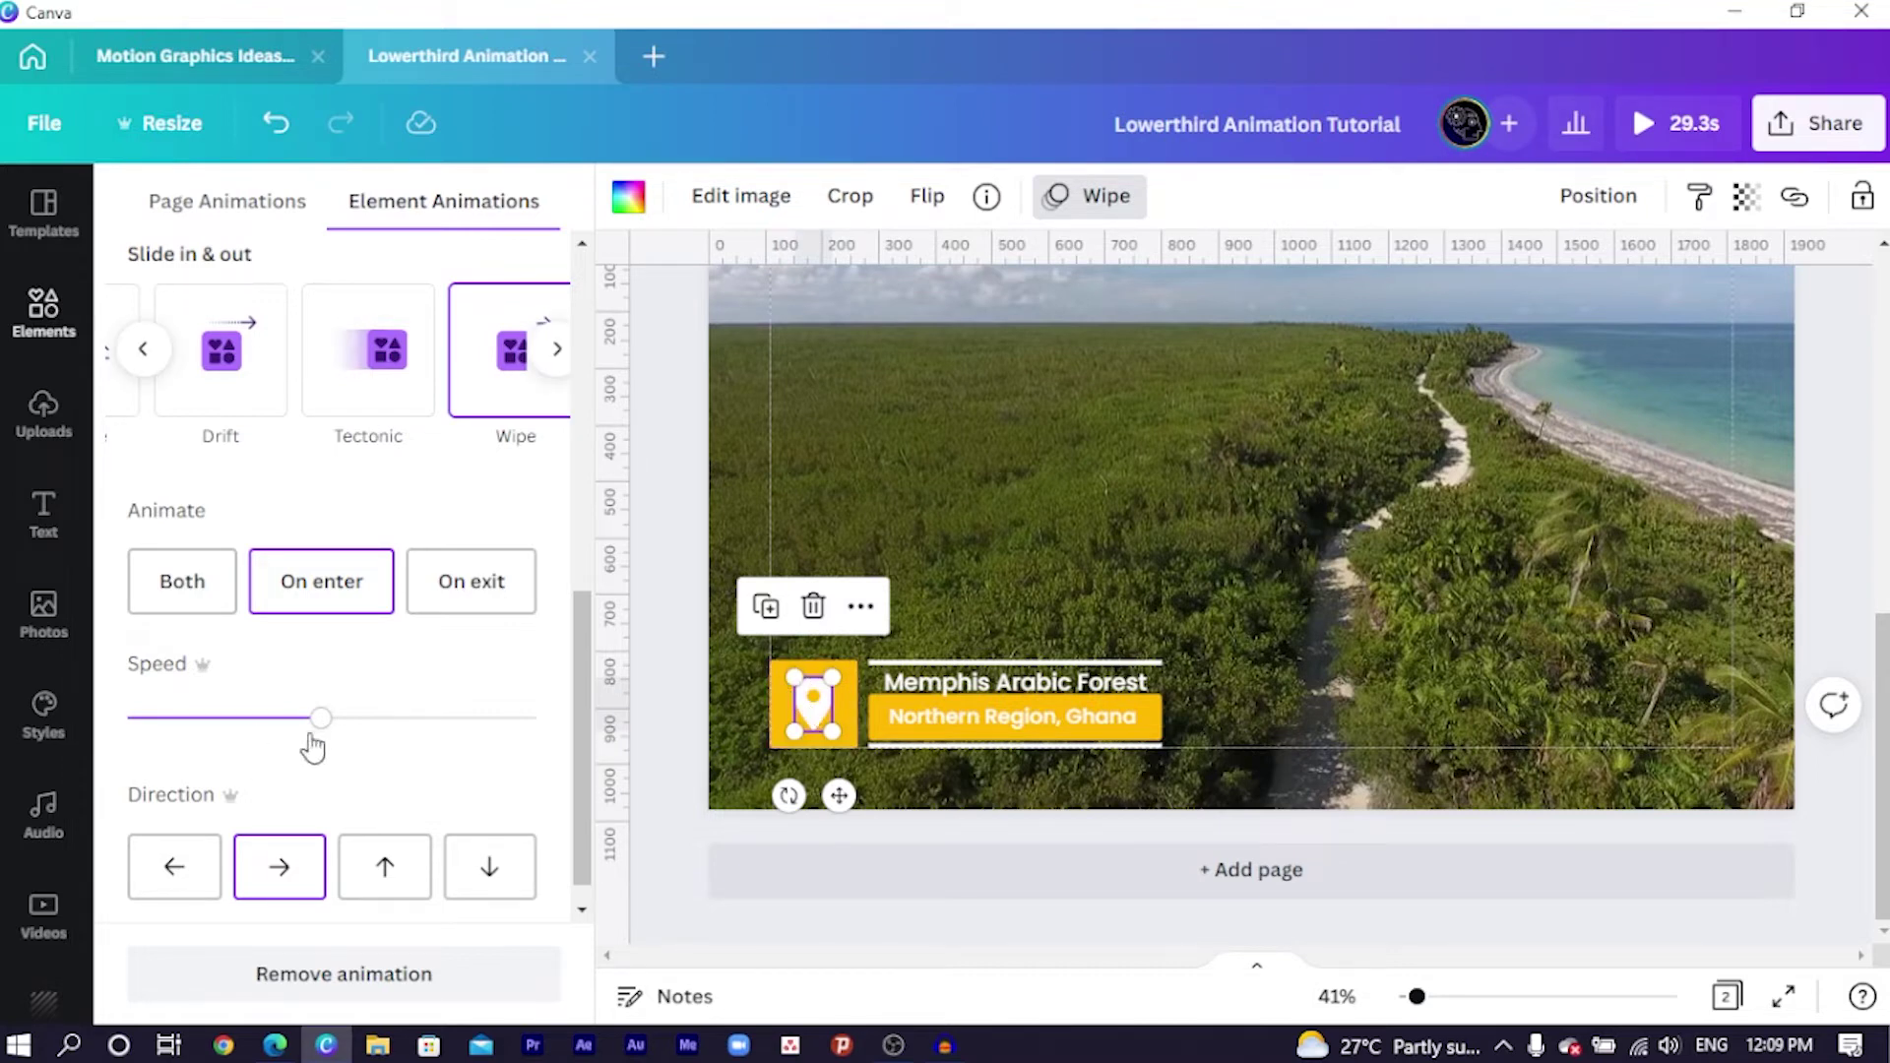
left_click_drag(335, 734, 368, 733)
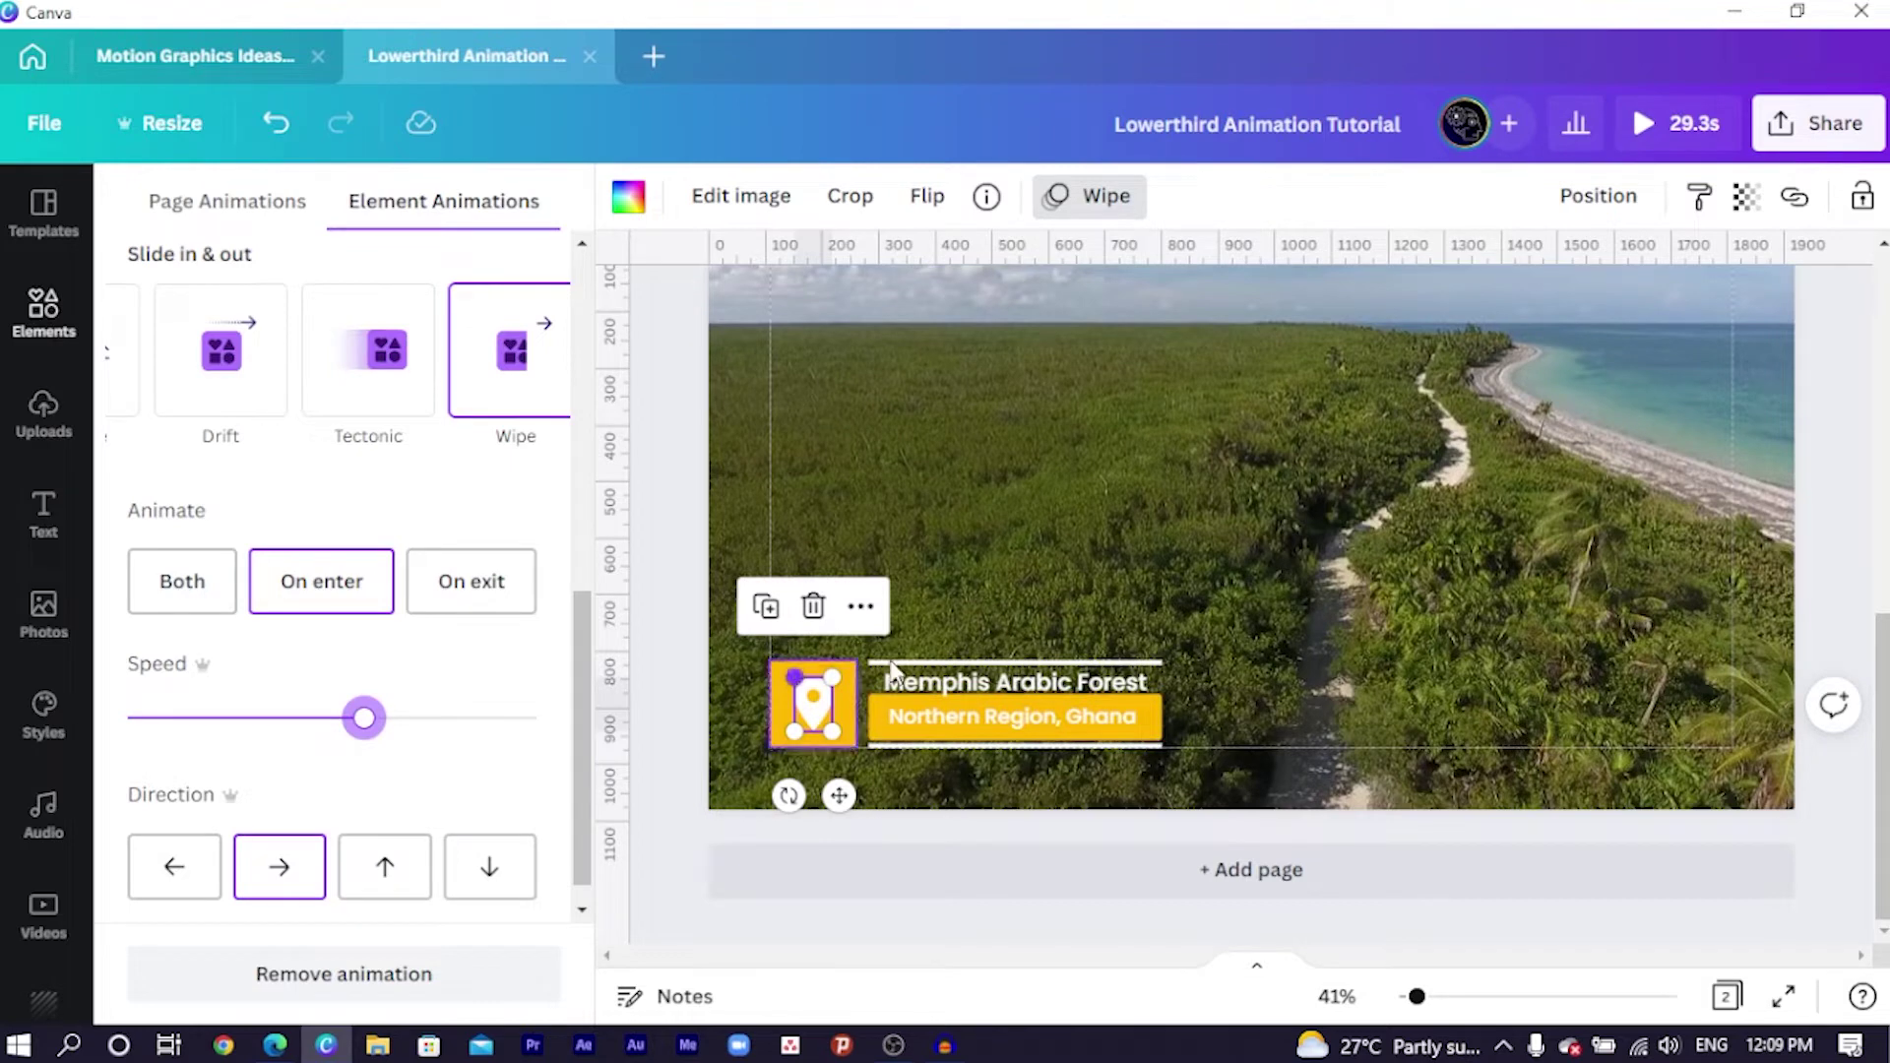
Try the Baseline animation on the yellow "Northern Region, Ghana" bar with a slightly faster speed.
left_click(876, 726)
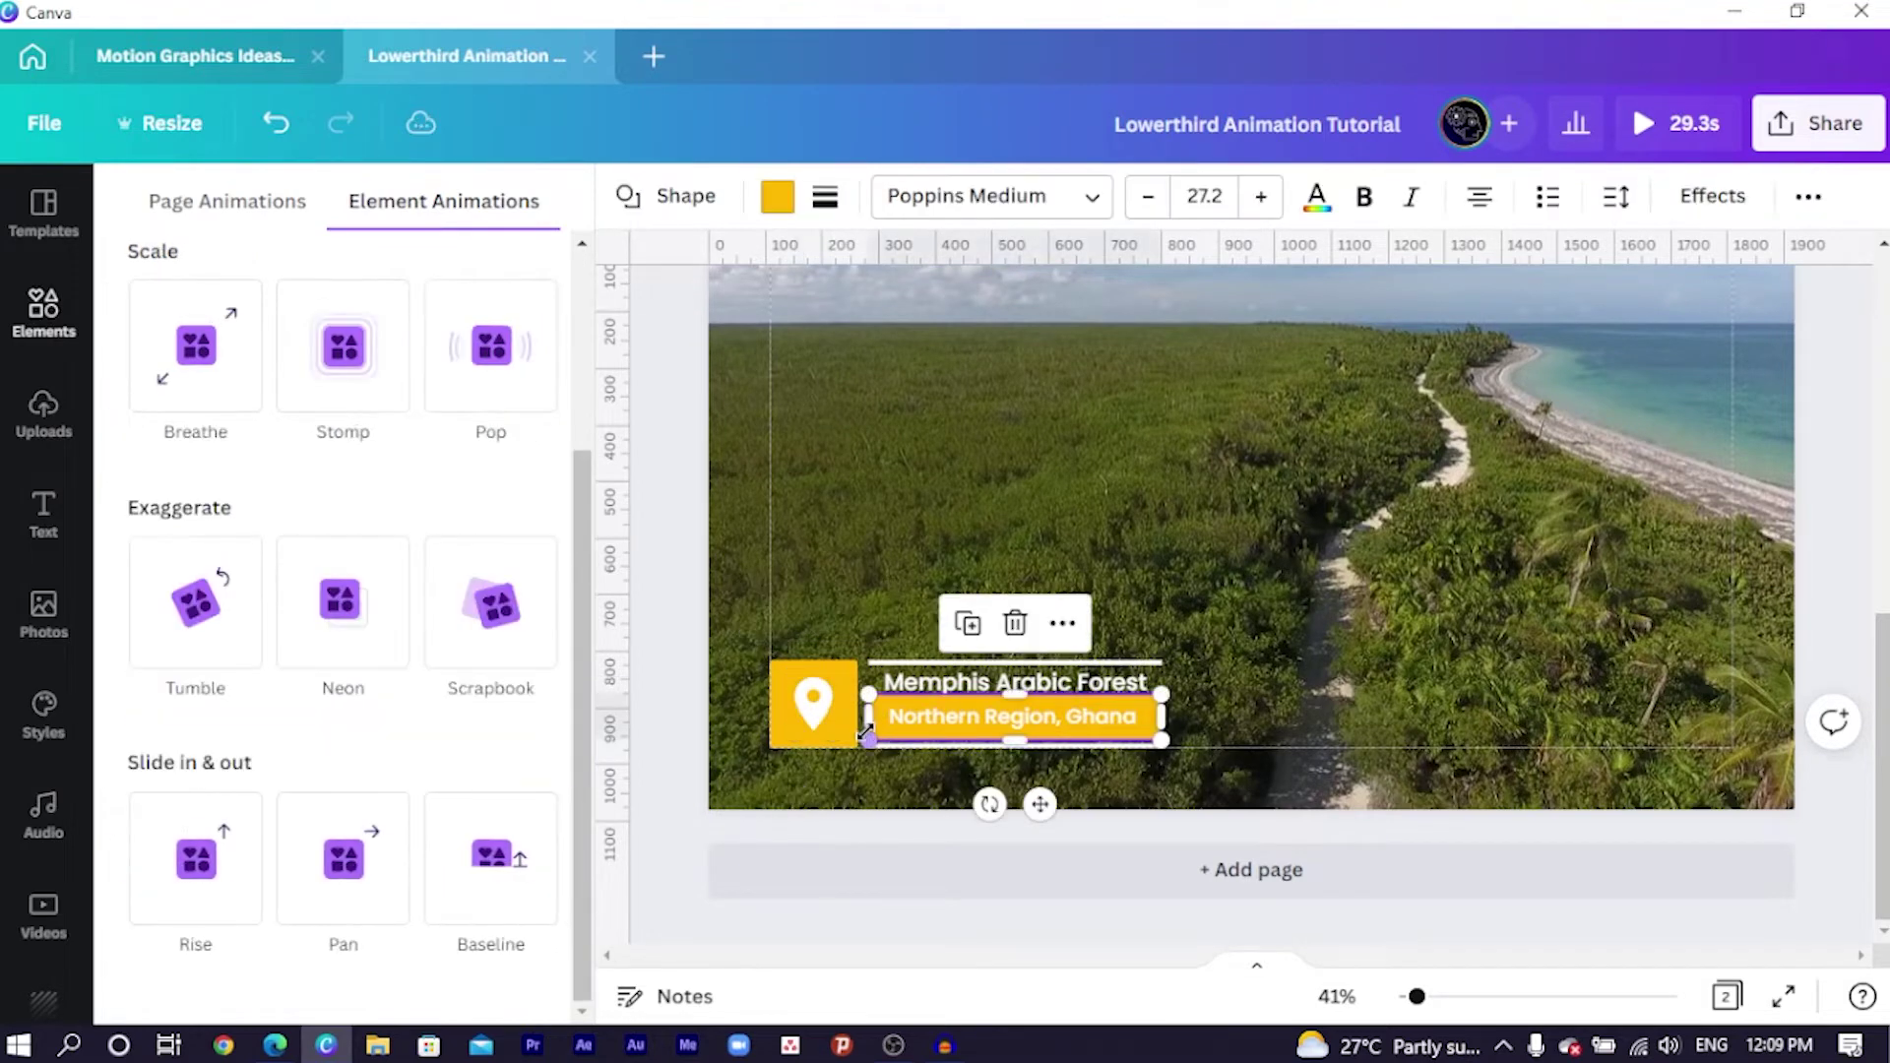
left_click(492, 866)
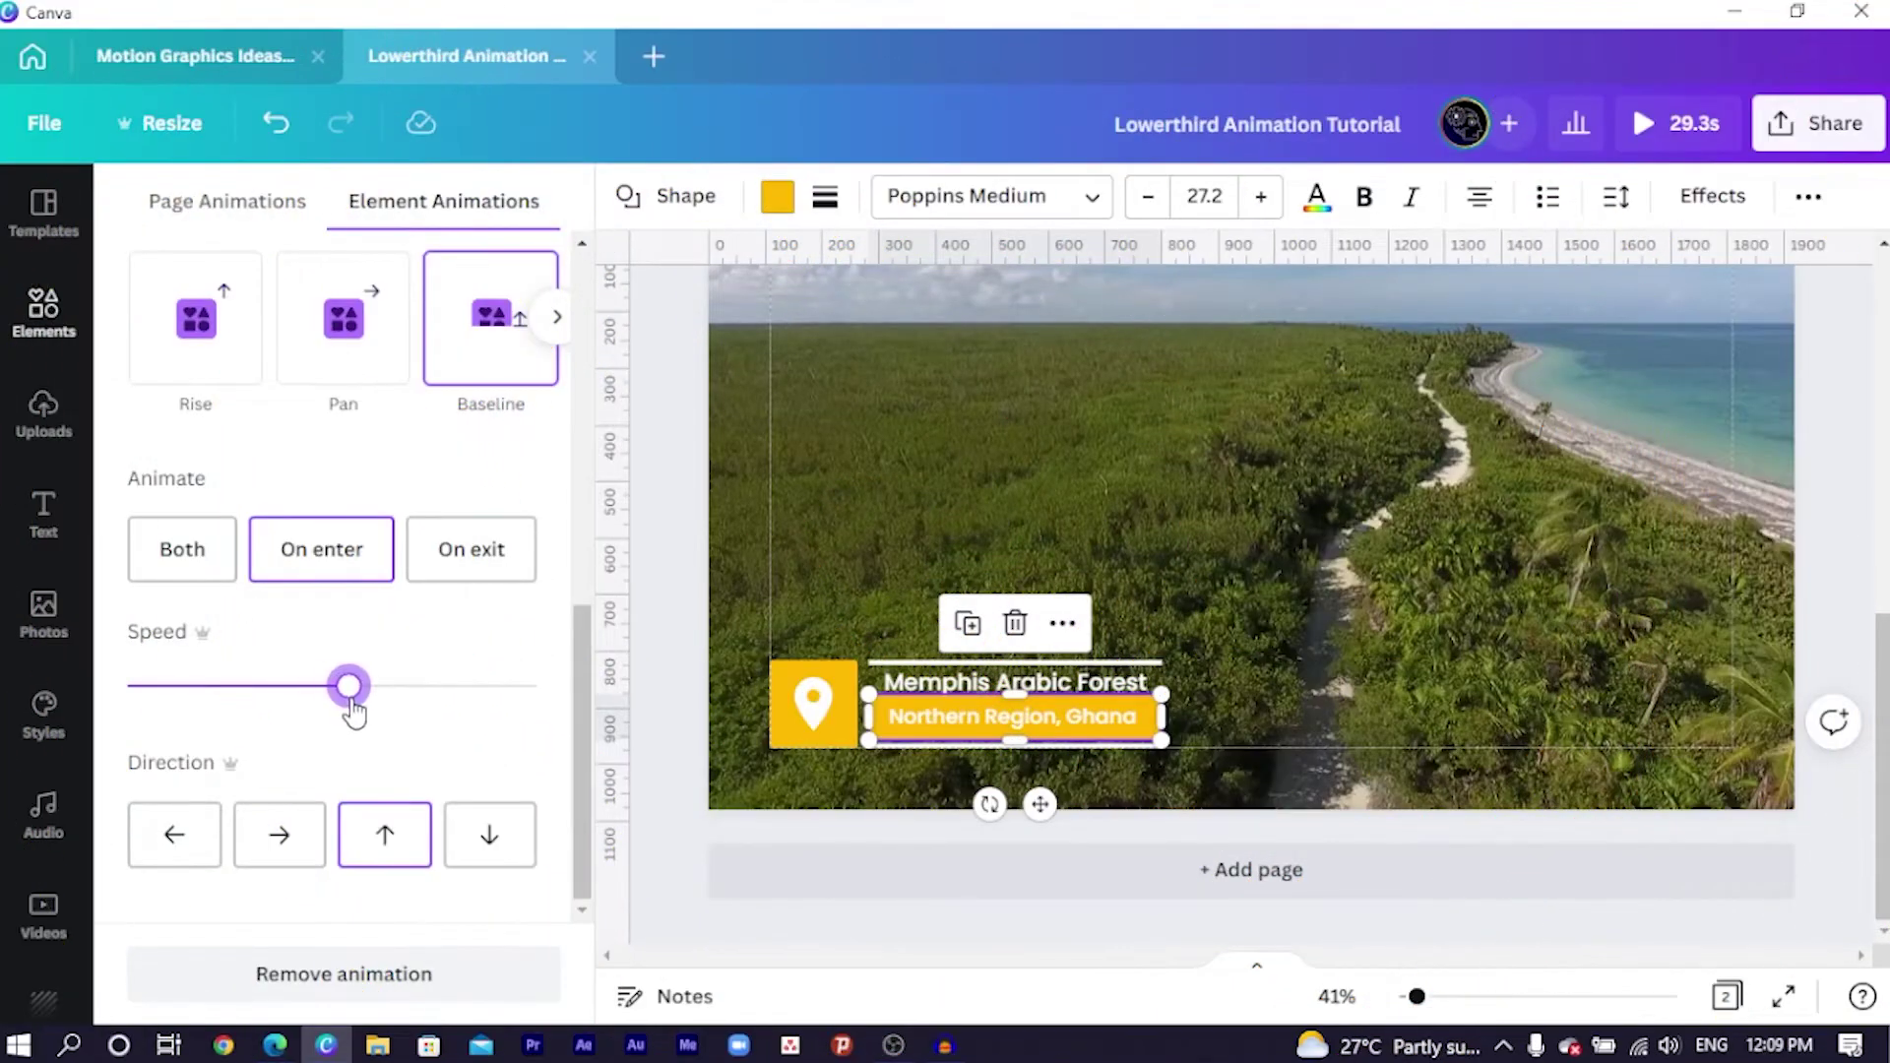
left_click_drag(352, 711, 355, 710)
Apply the Wipe animation to the yellow "Northern Region, Ghana" bar, with the speed slightly below the default.
left_click(558, 333)
left_click(472, 340)
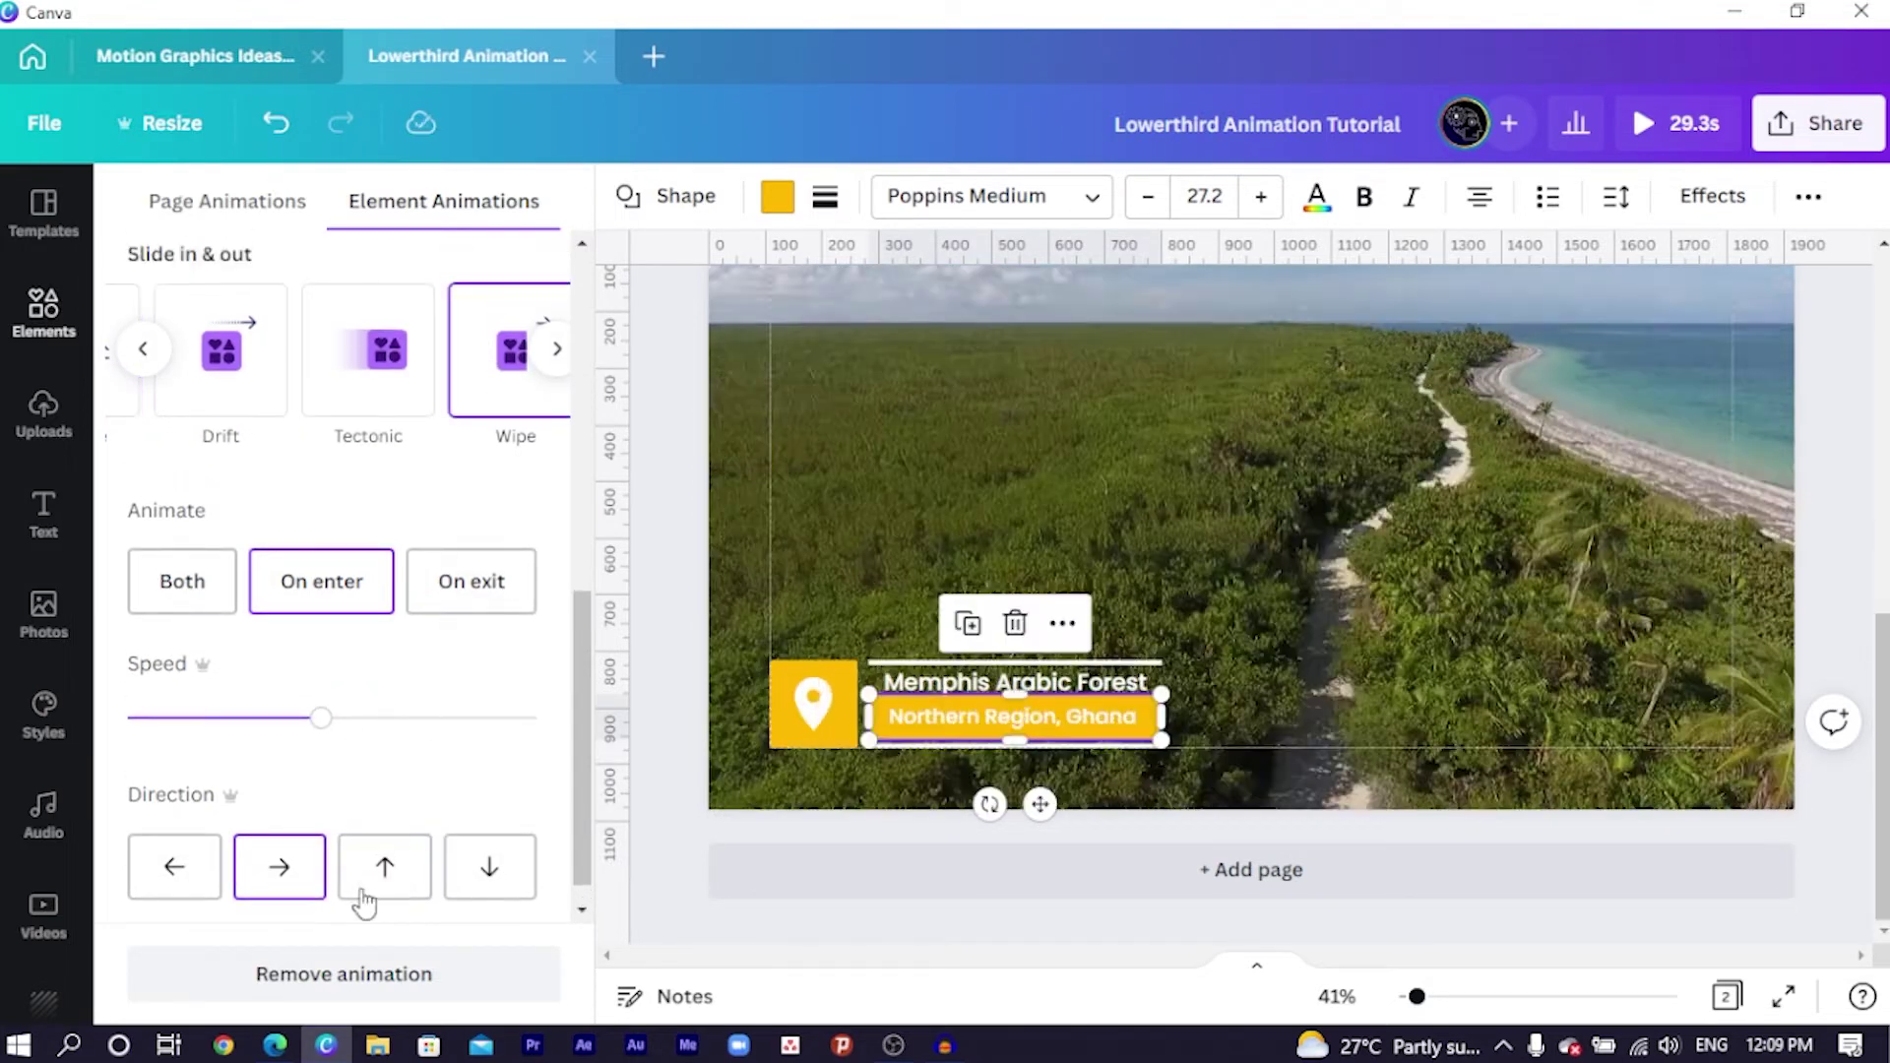
left_click_drag(301, 726, 281, 718)
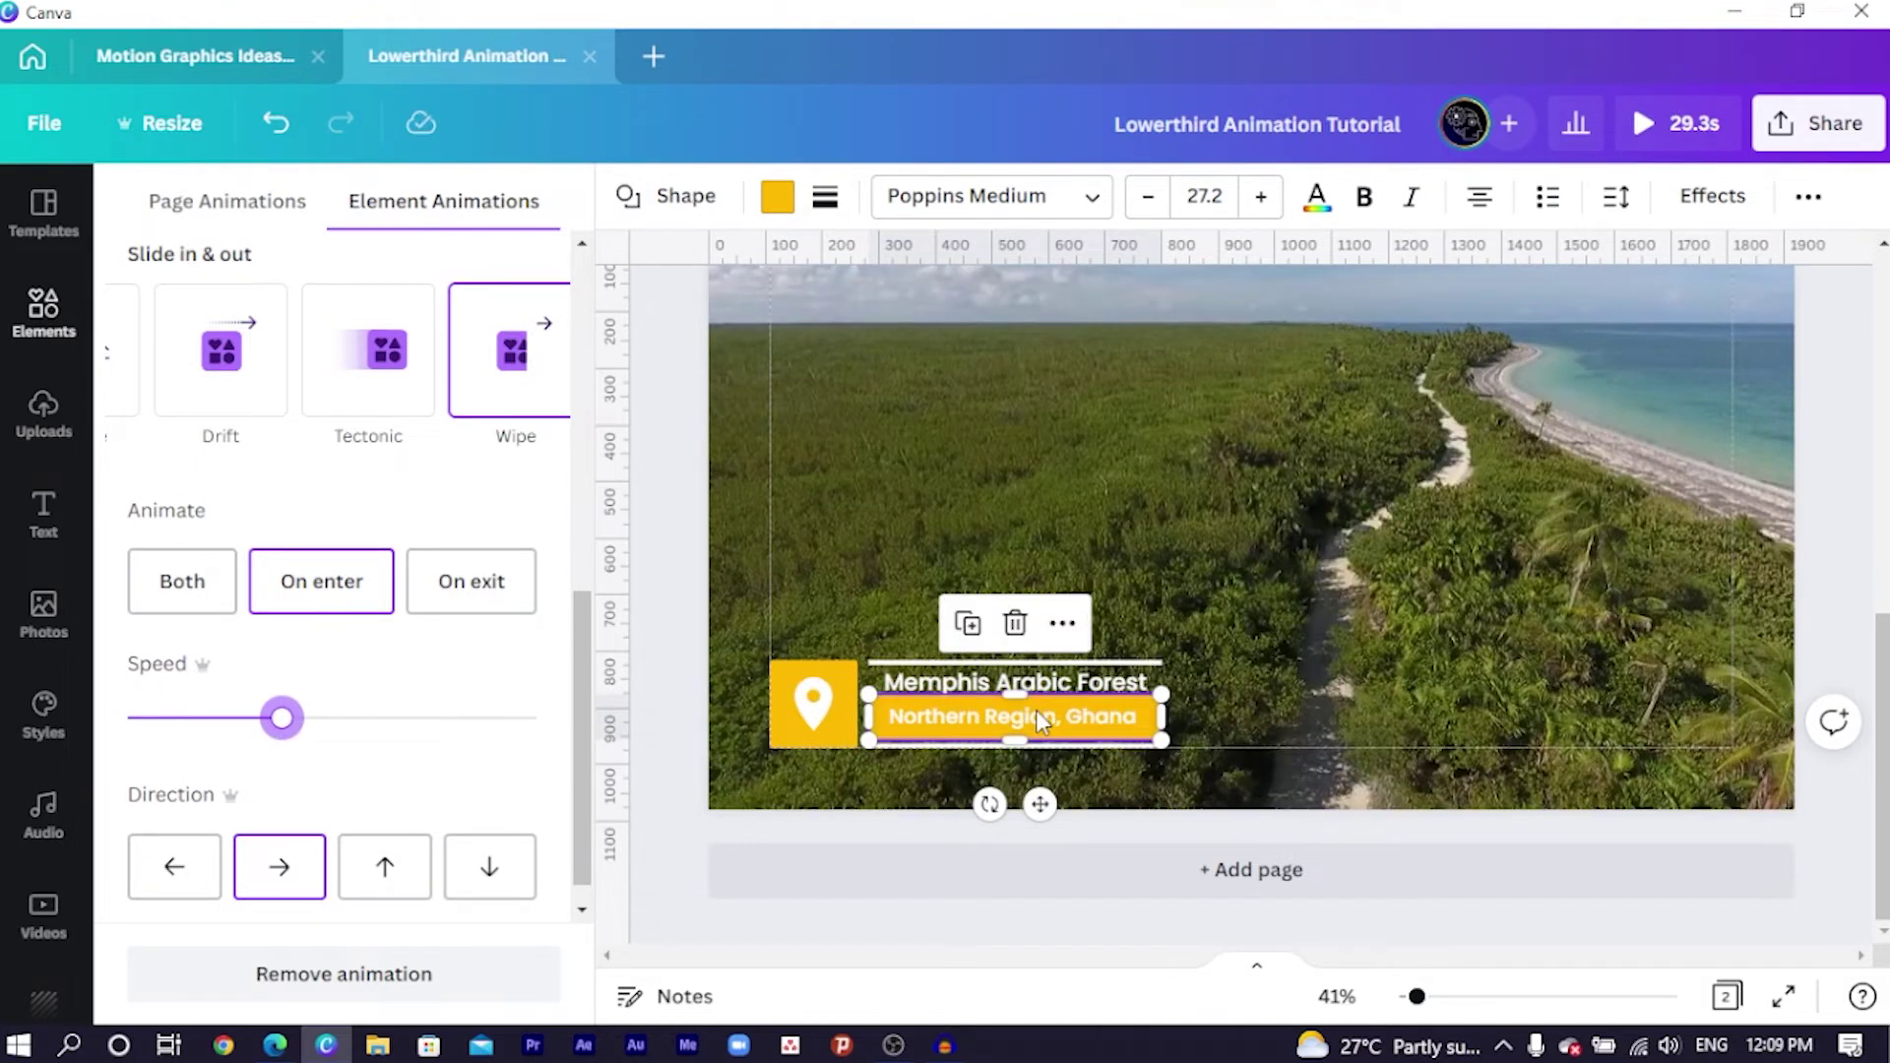
Apply the Ascend text animation to "Memphis Arabic Forest" with the Line writing style and the speed near its minimum.
left_click(1088, 689)
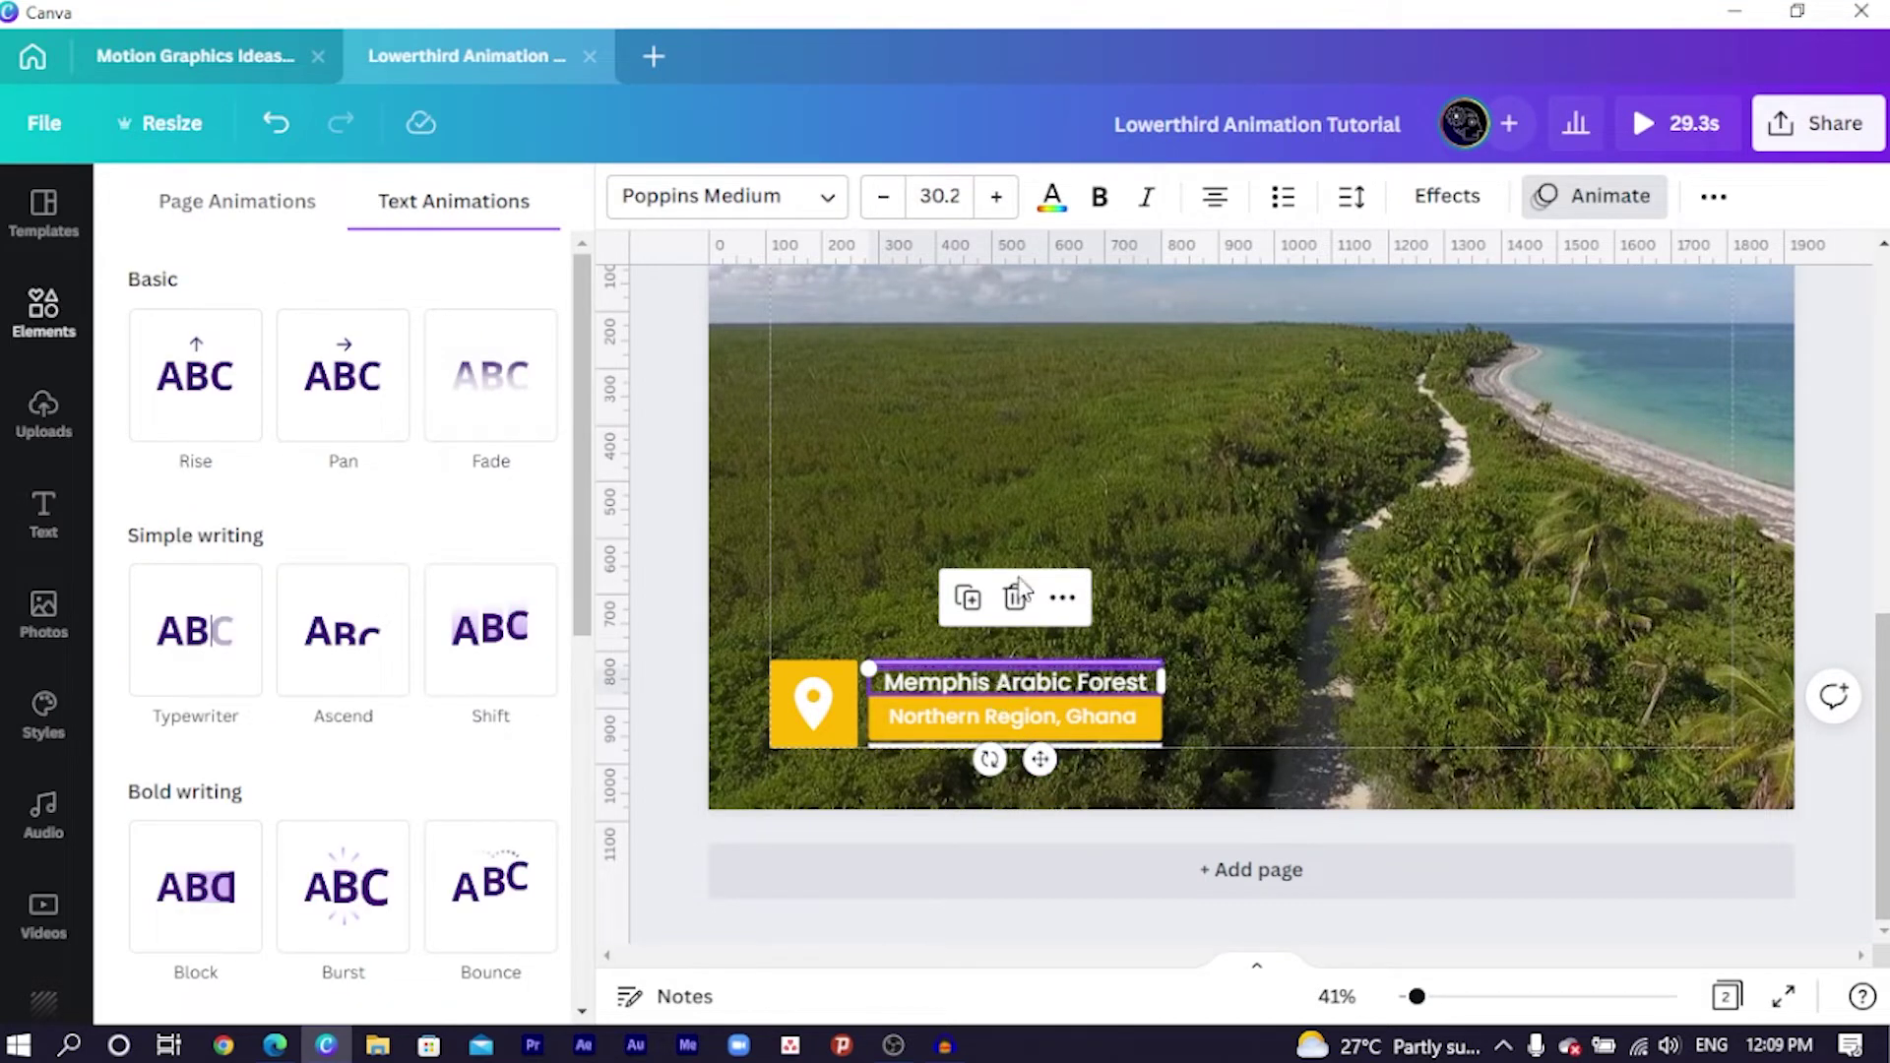
left_click(1610, 202)
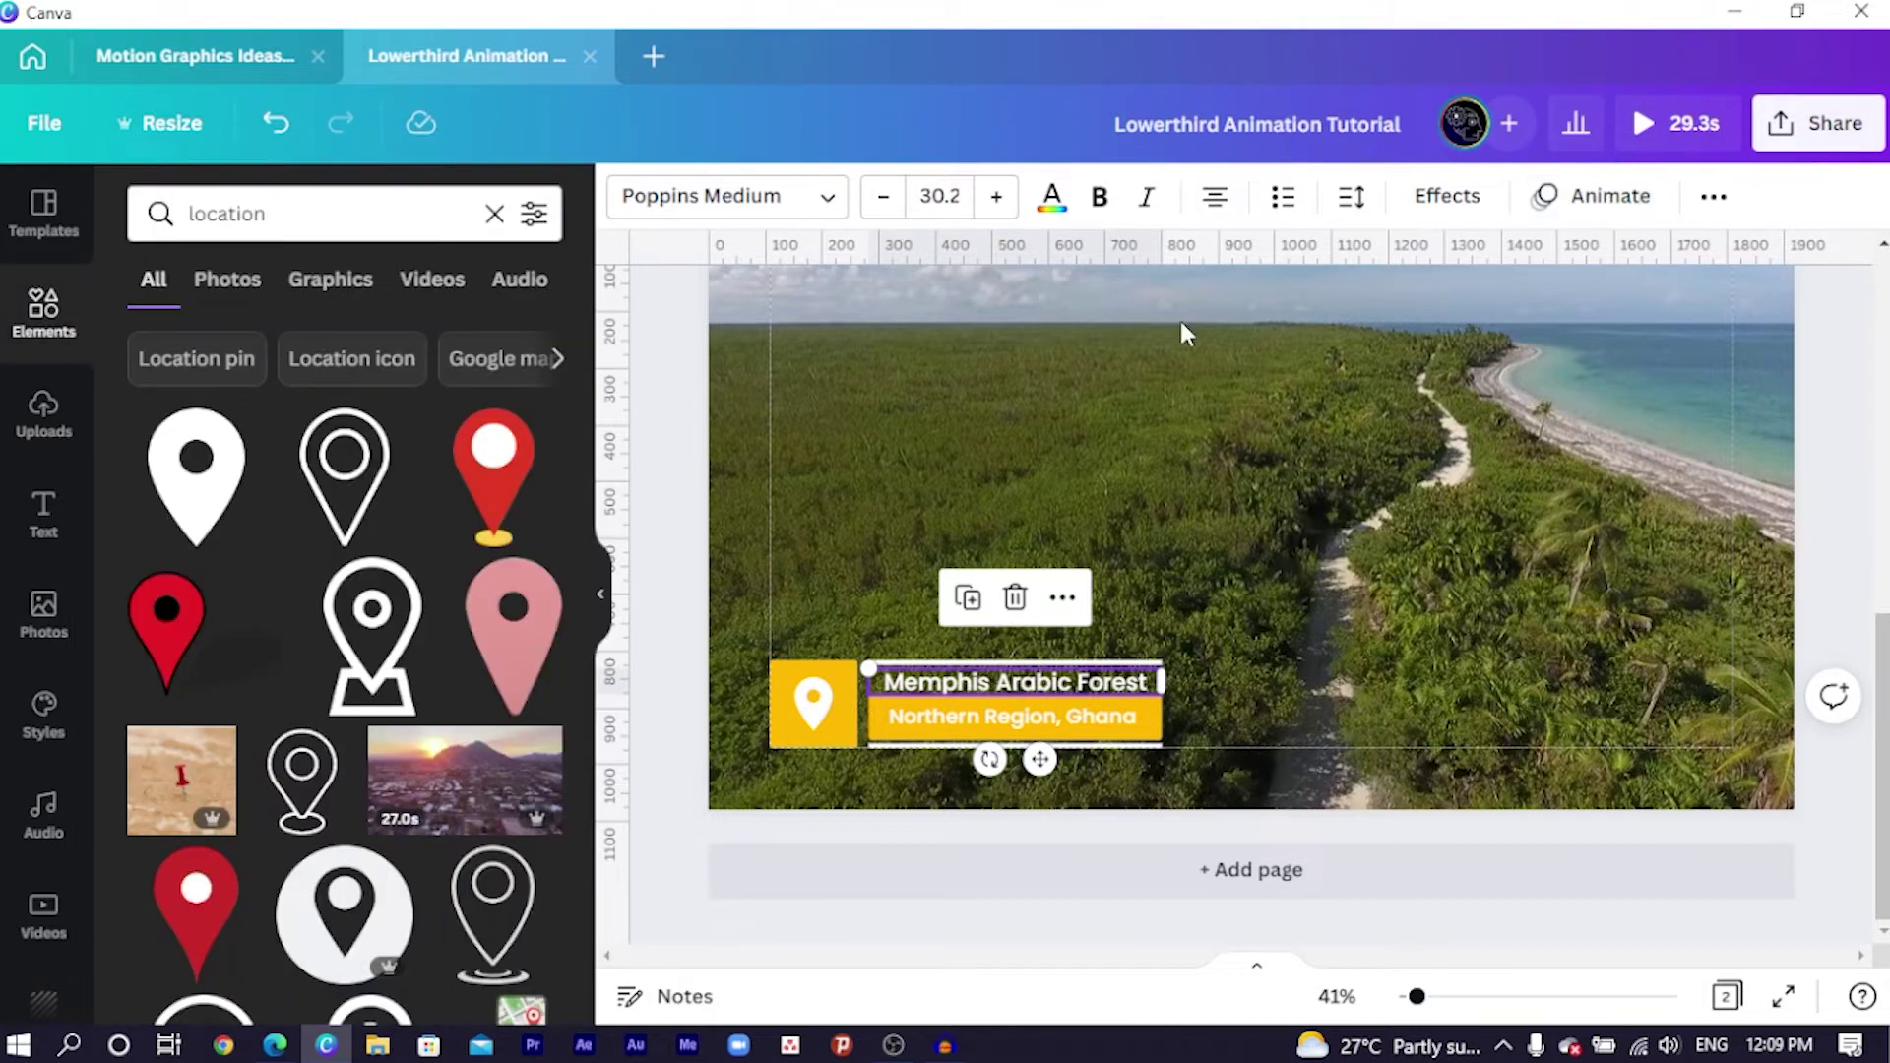
left_click(1605, 199)
scroll(483, 630, "down", 2)
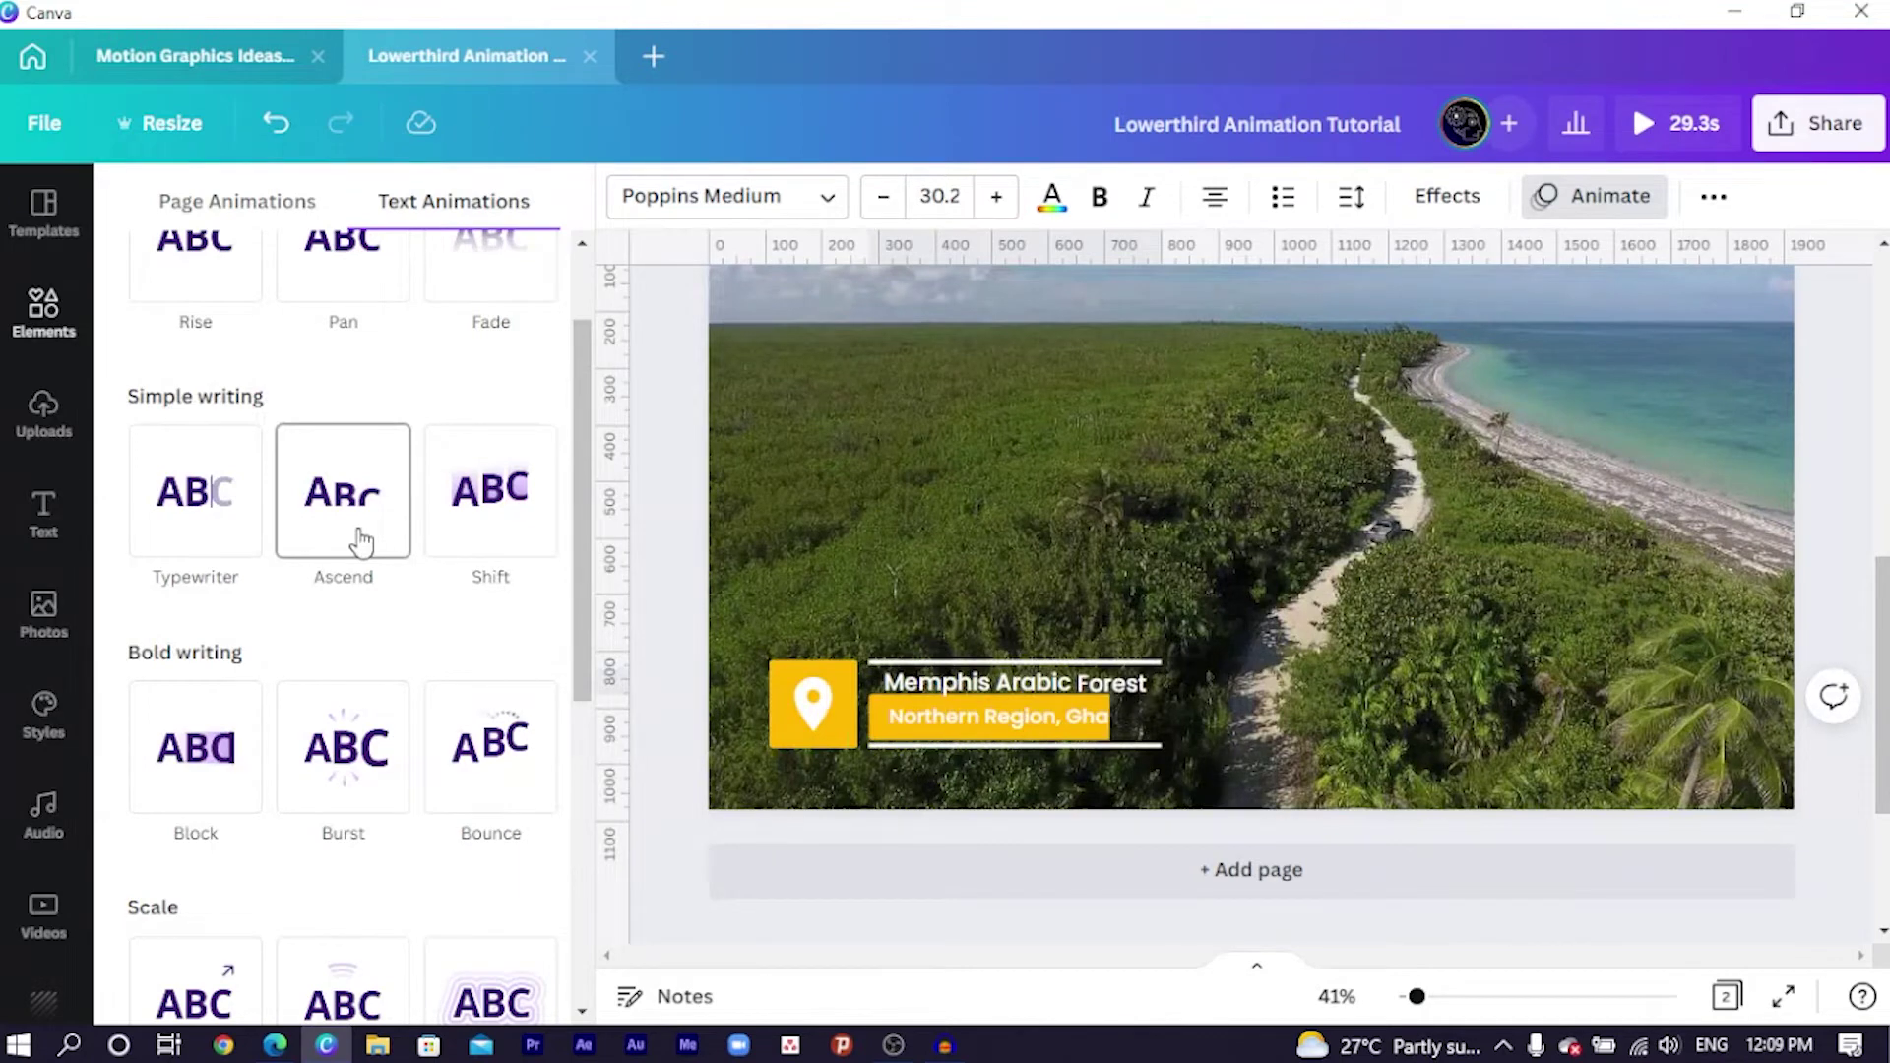
left_click(362, 541)
scroll(361, 540, "down", 3)
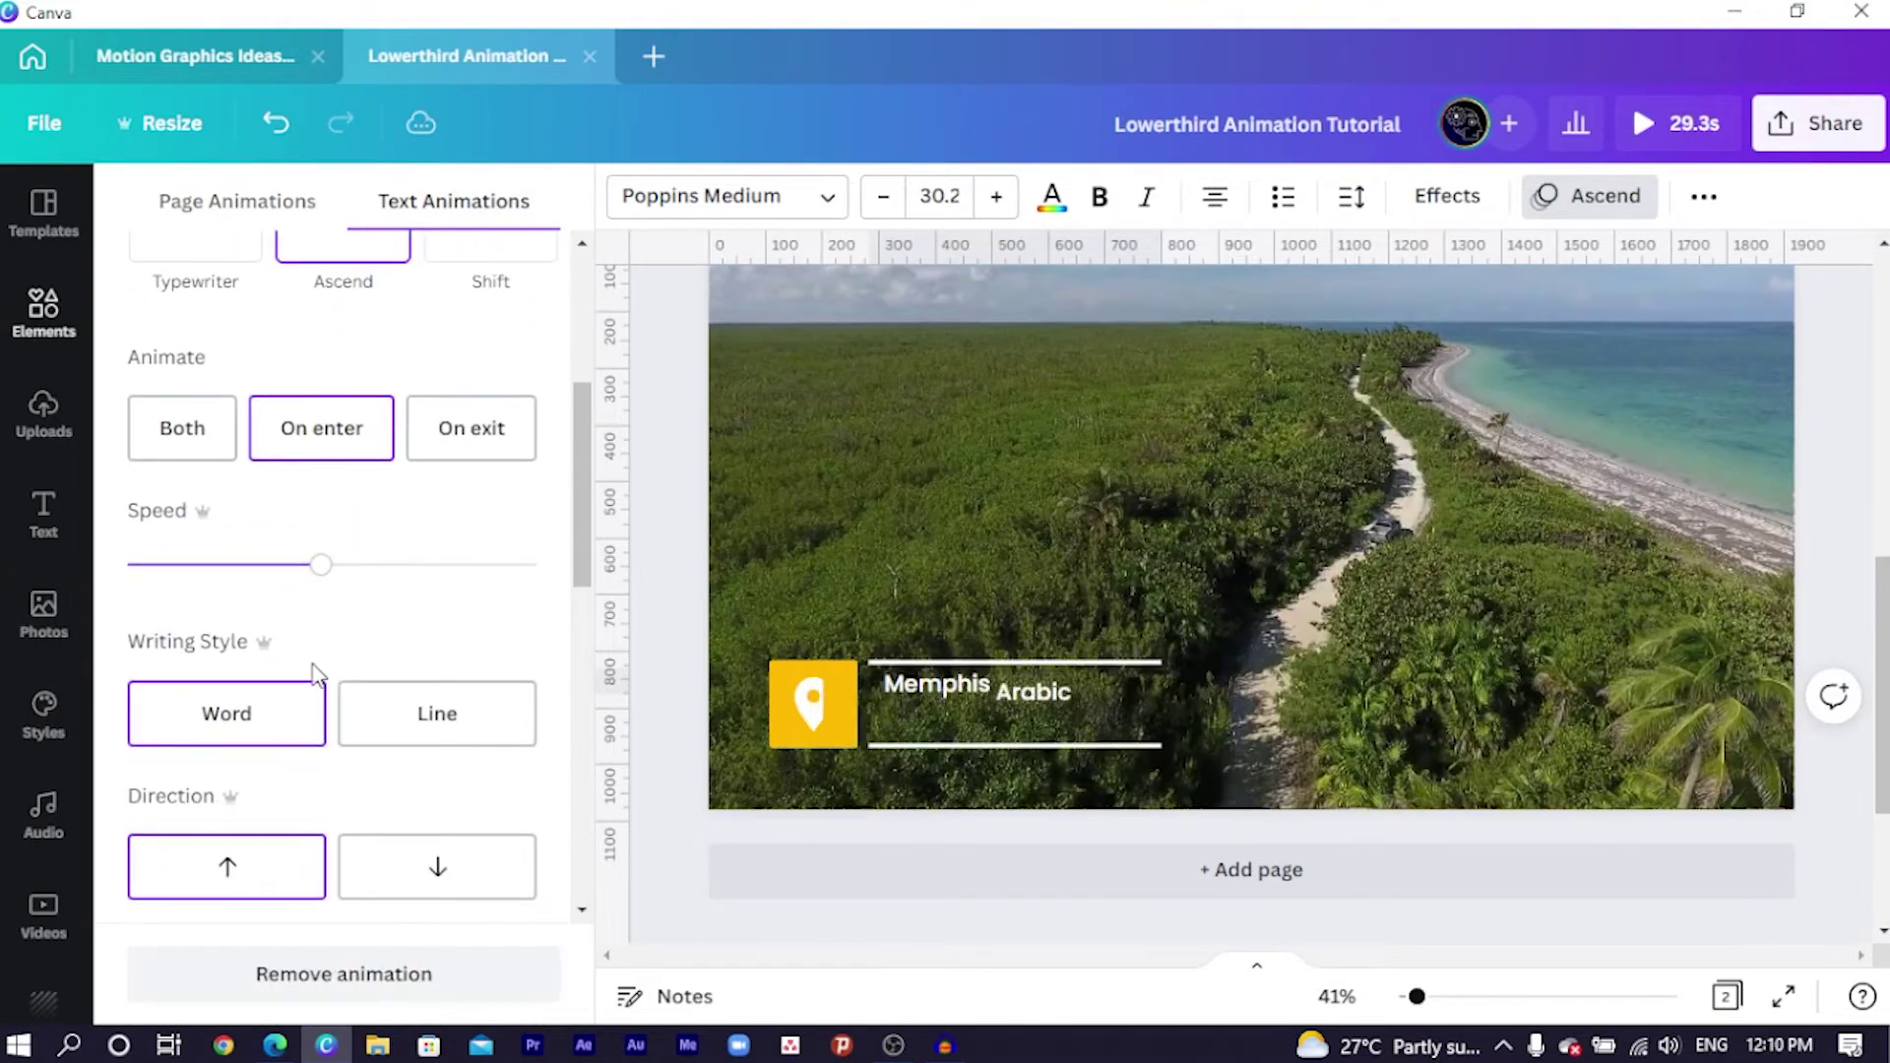
left_click(405, 726)
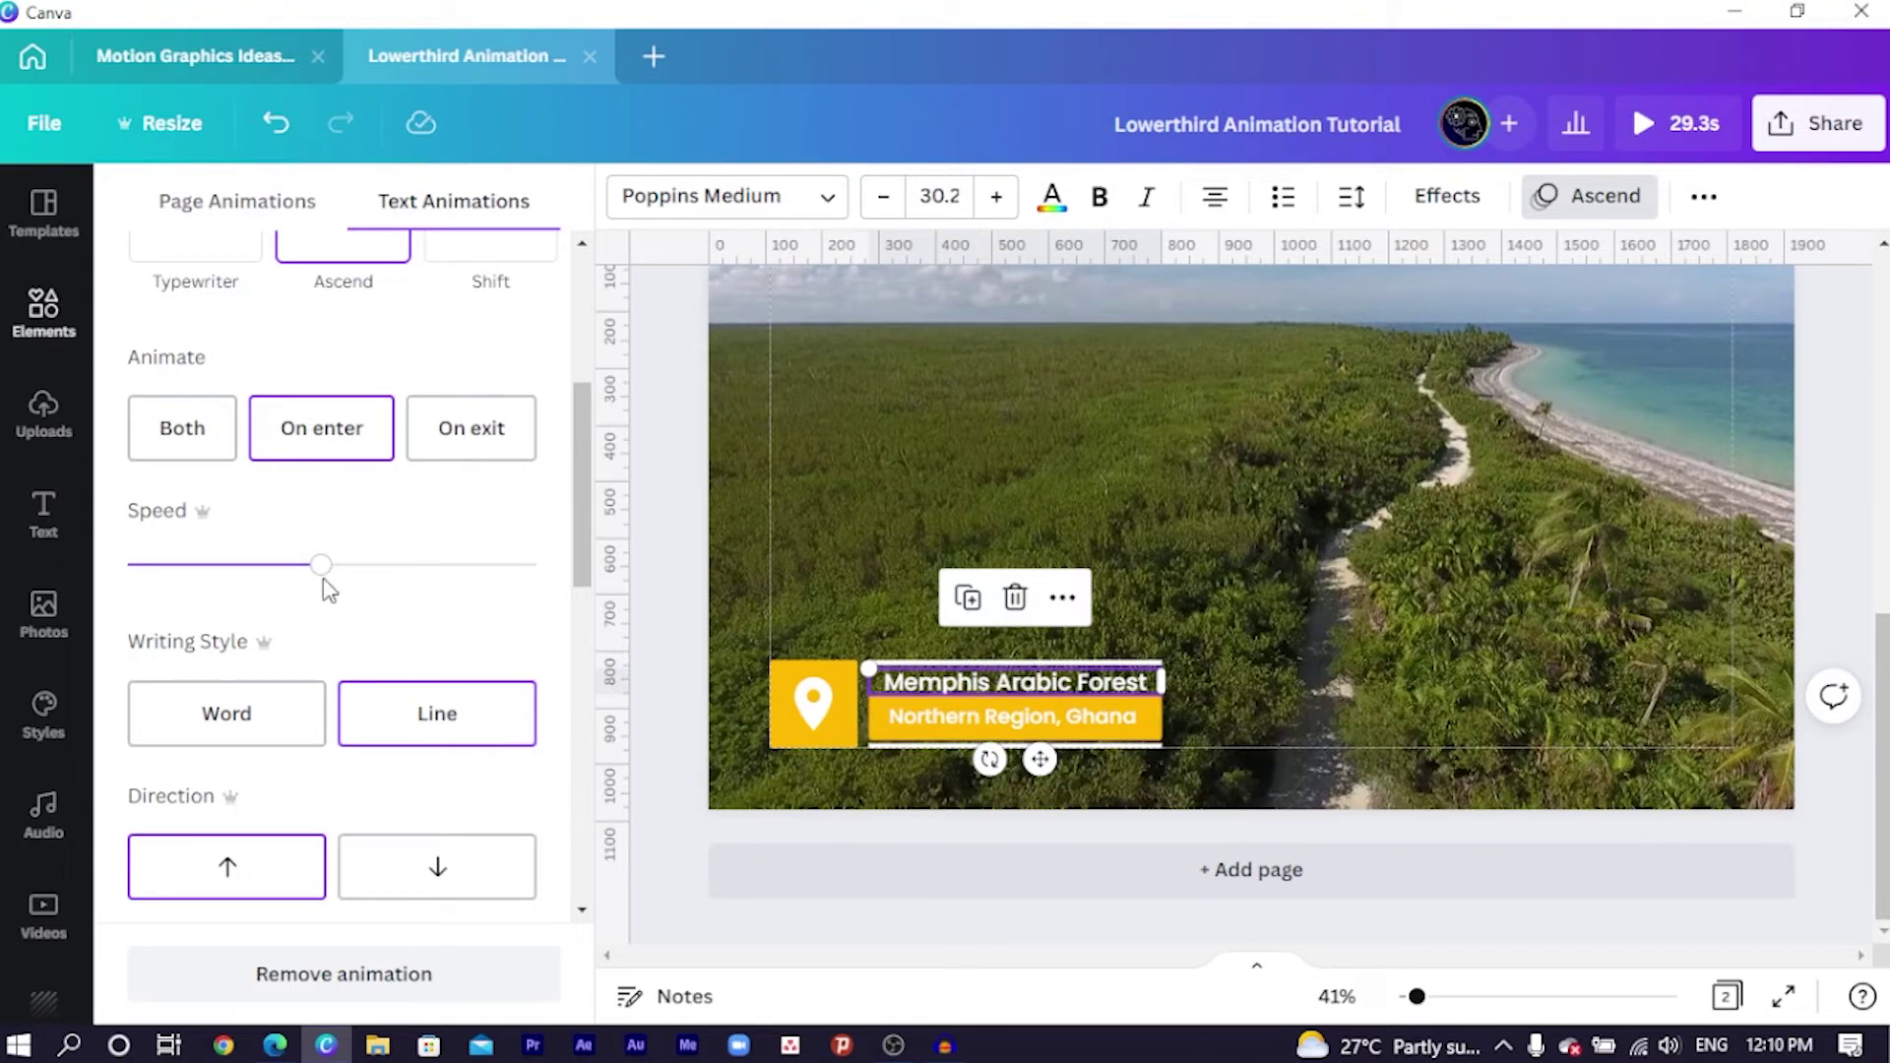
left_click_drag(274, 583, 265, 582)
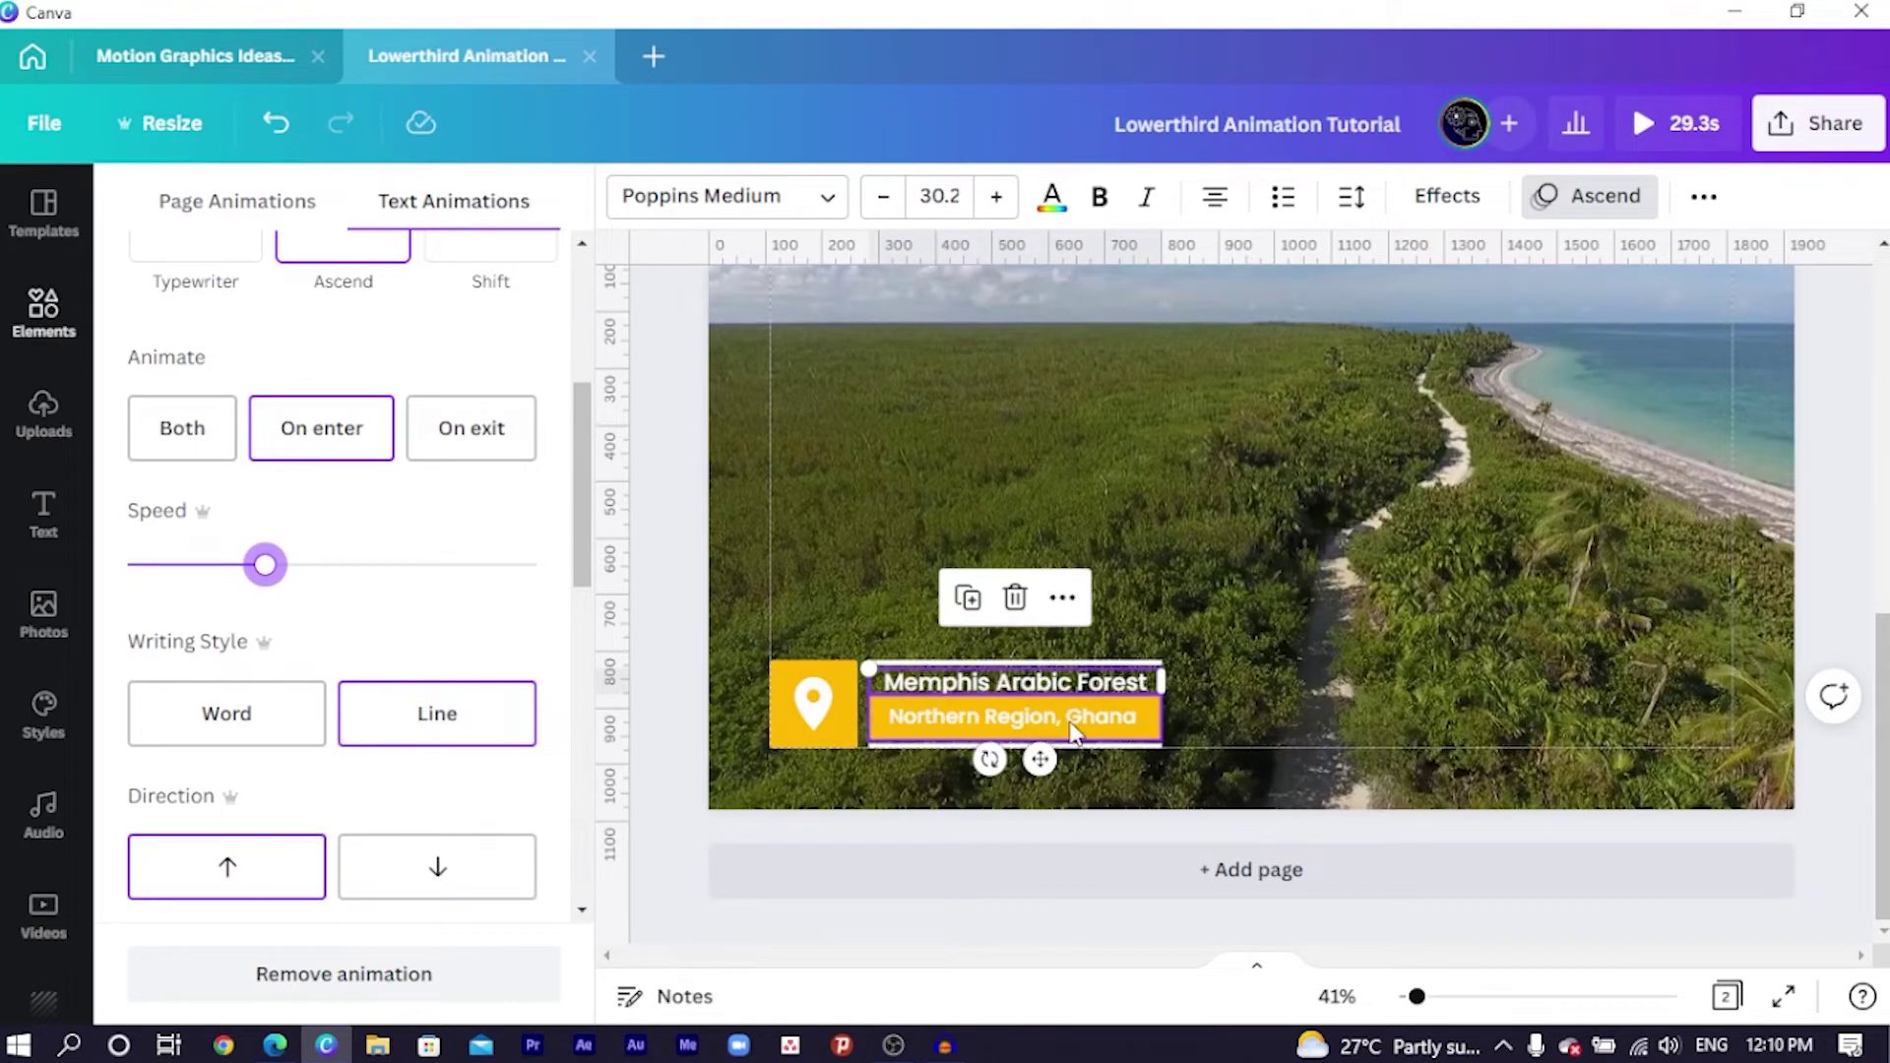
left_click_drag(261, 571, 131, 581)
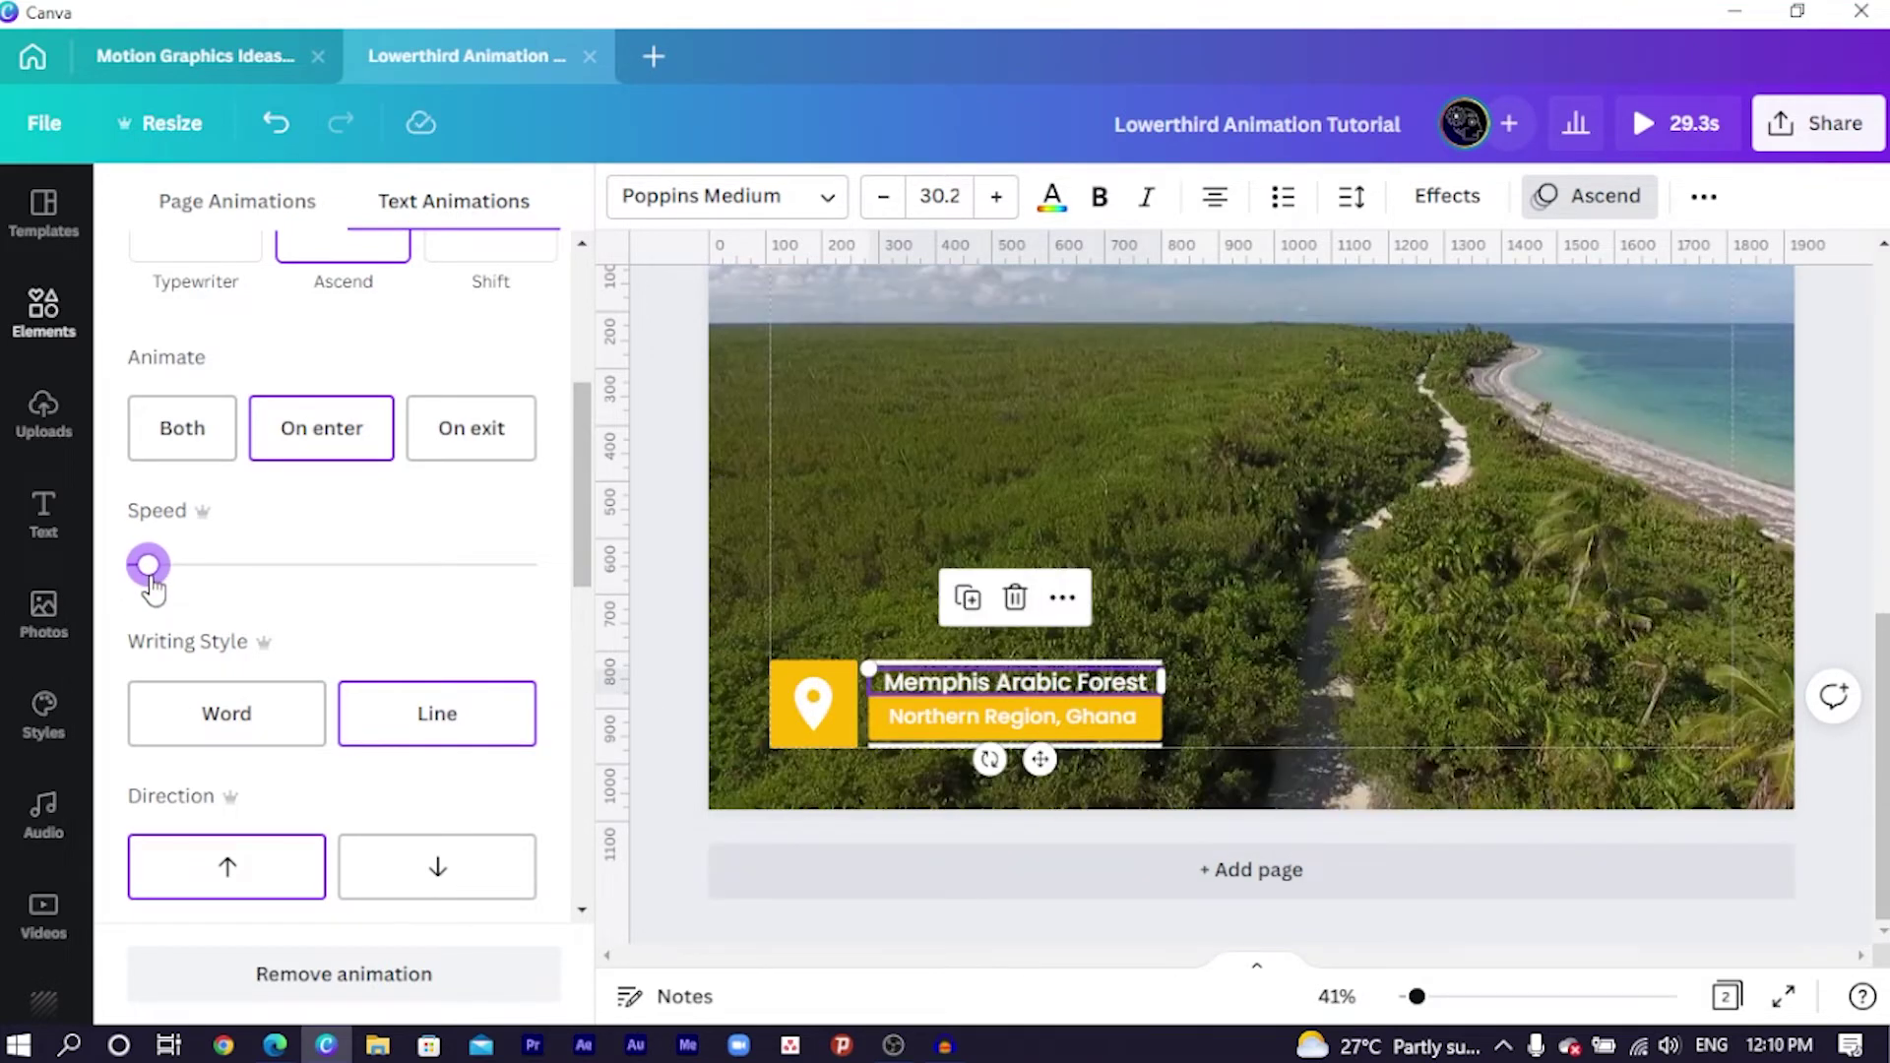
Set the Wipe animation speed of the yellow "Northern Region, Ghana" bar to about a quarter of its range.
left_click(898, 732)
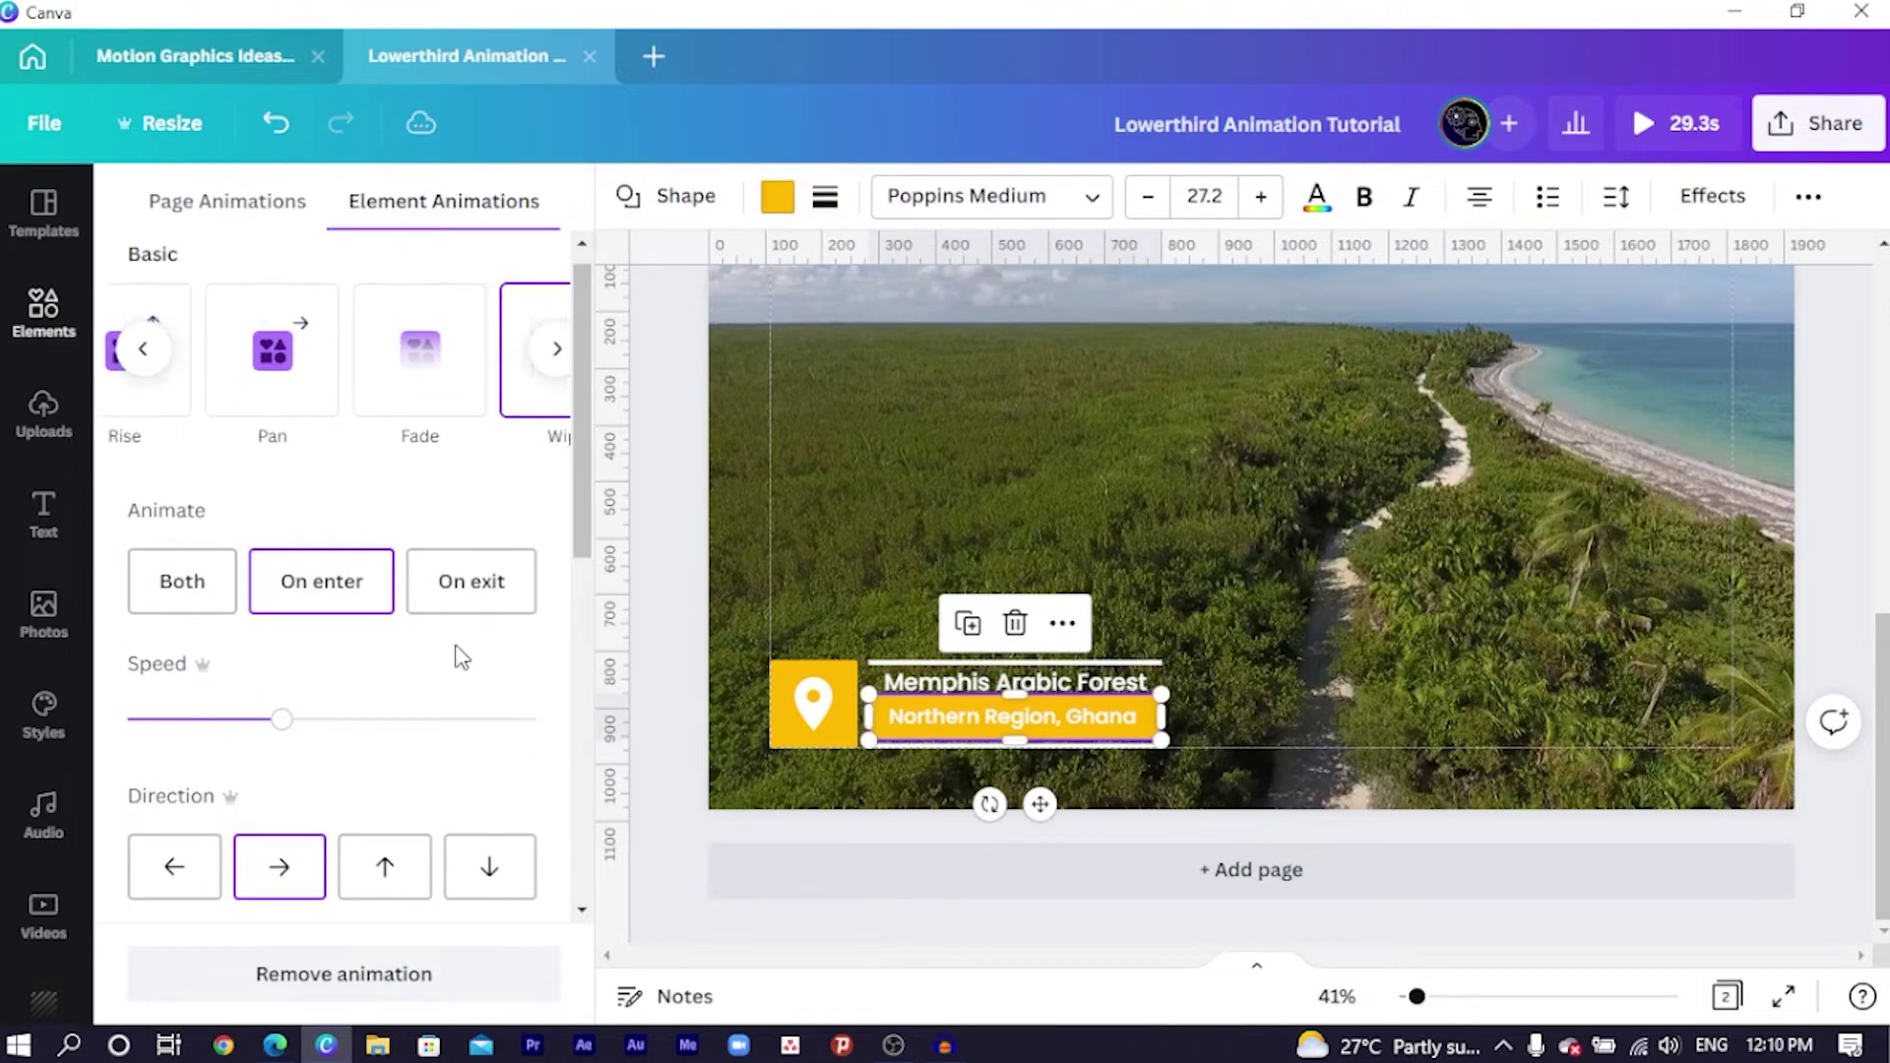
left_click_drag(271, 724, 422, 738)
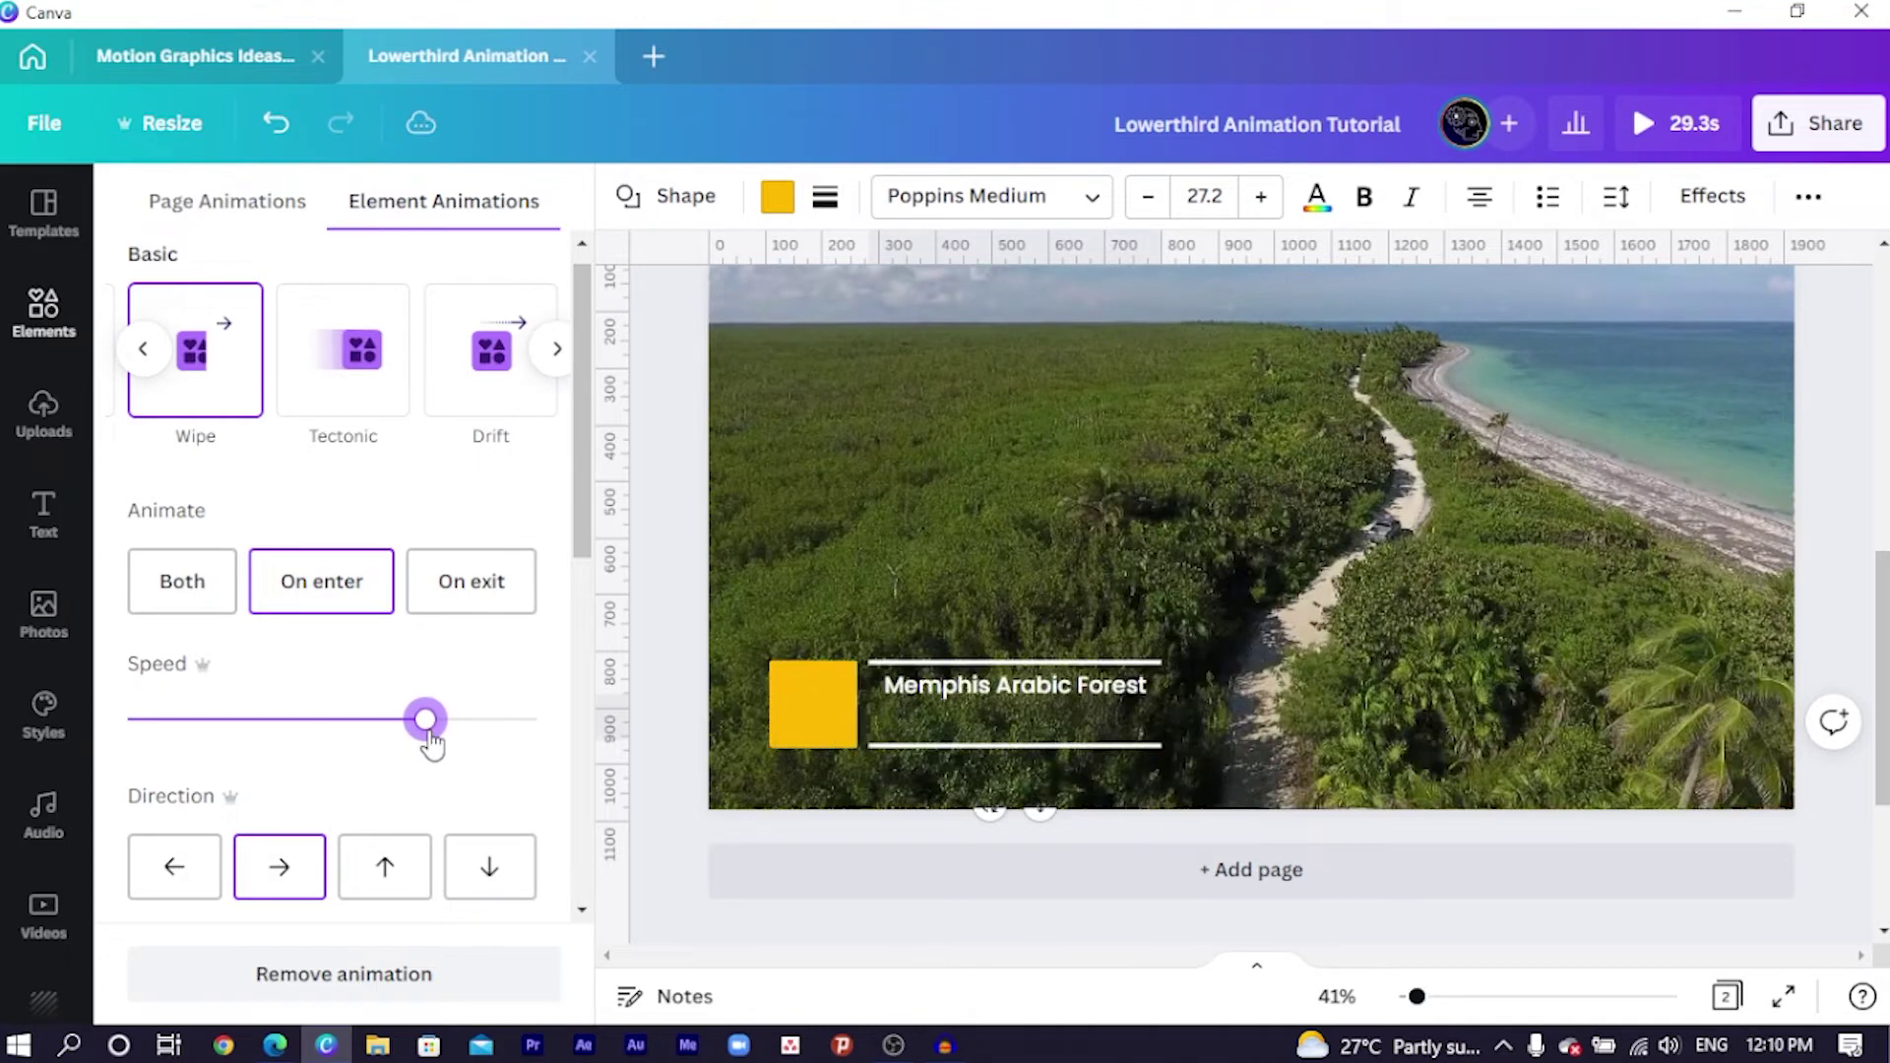
scroll(427, 700, "down", 1)
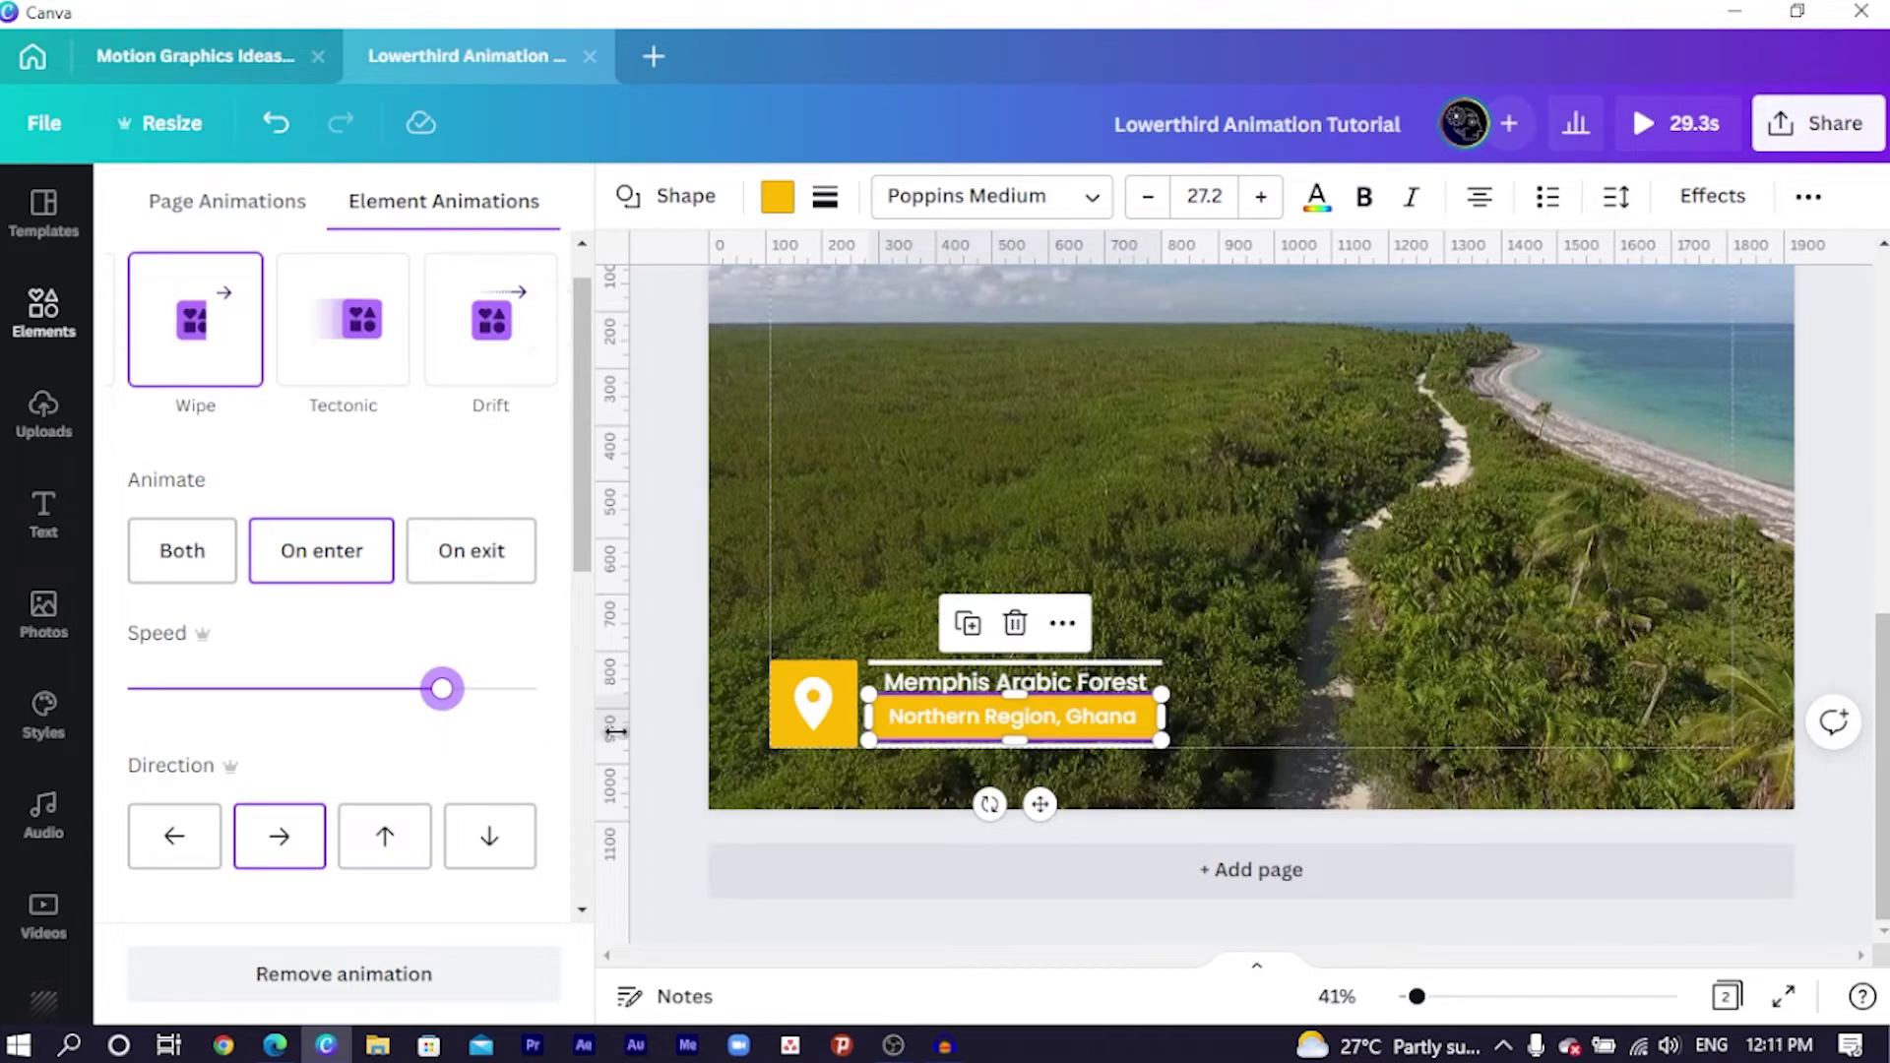
left_click_drag(442, 692, 393, 692)
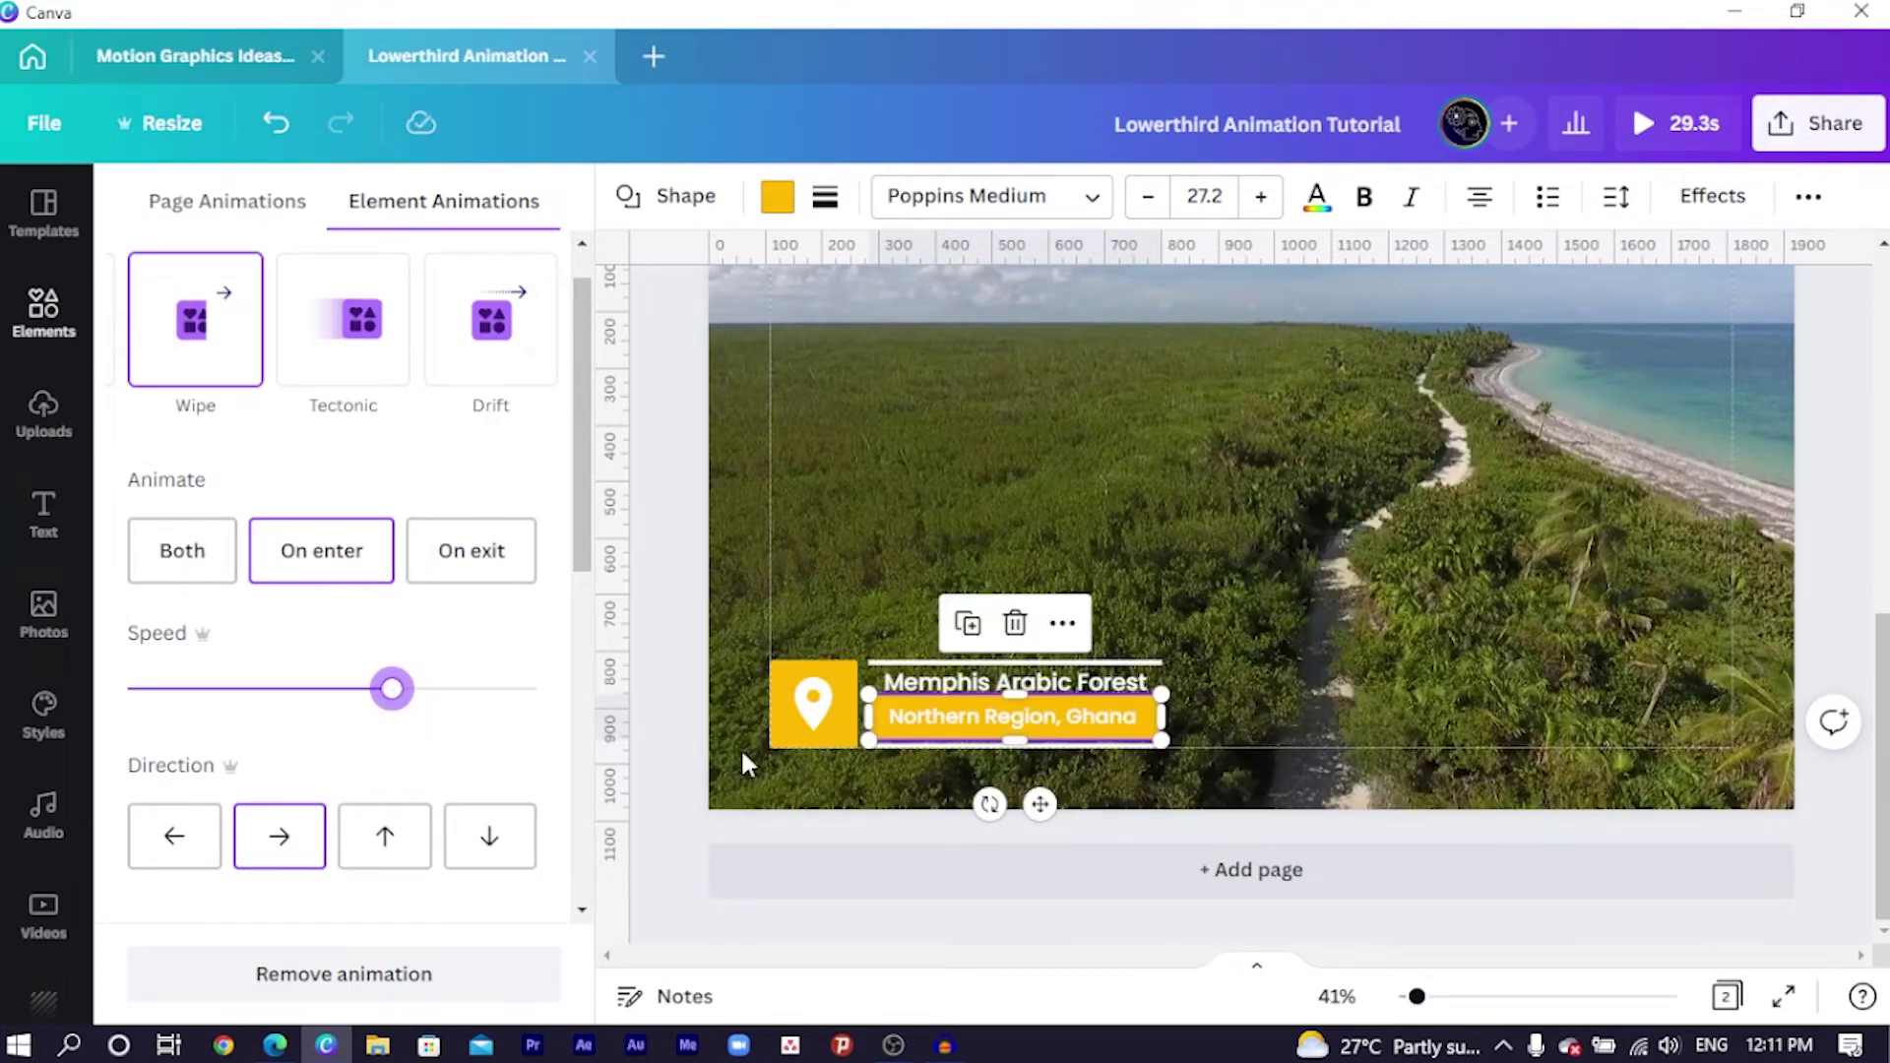
left_click_drag(262, 693, 229, 695)
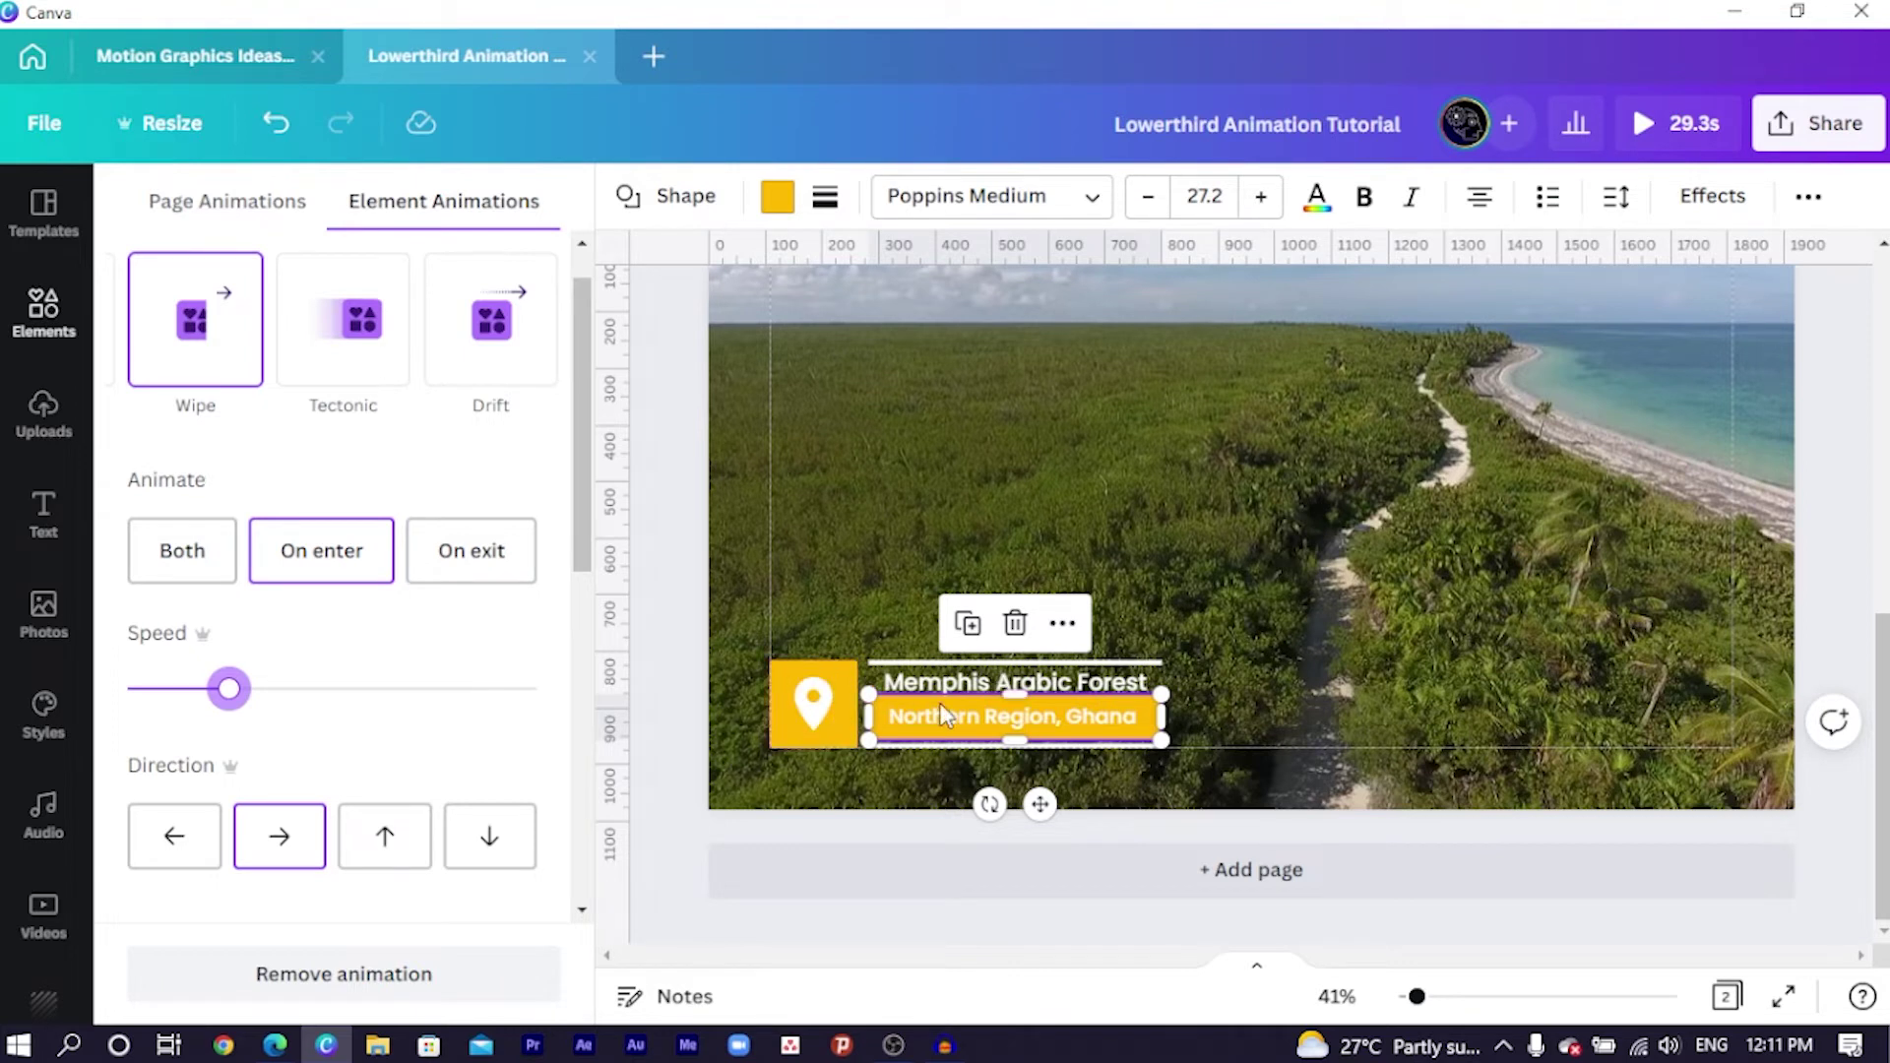
Try the Stomp animation on both white lines above and below the place-name text.
left_click(896, 664)
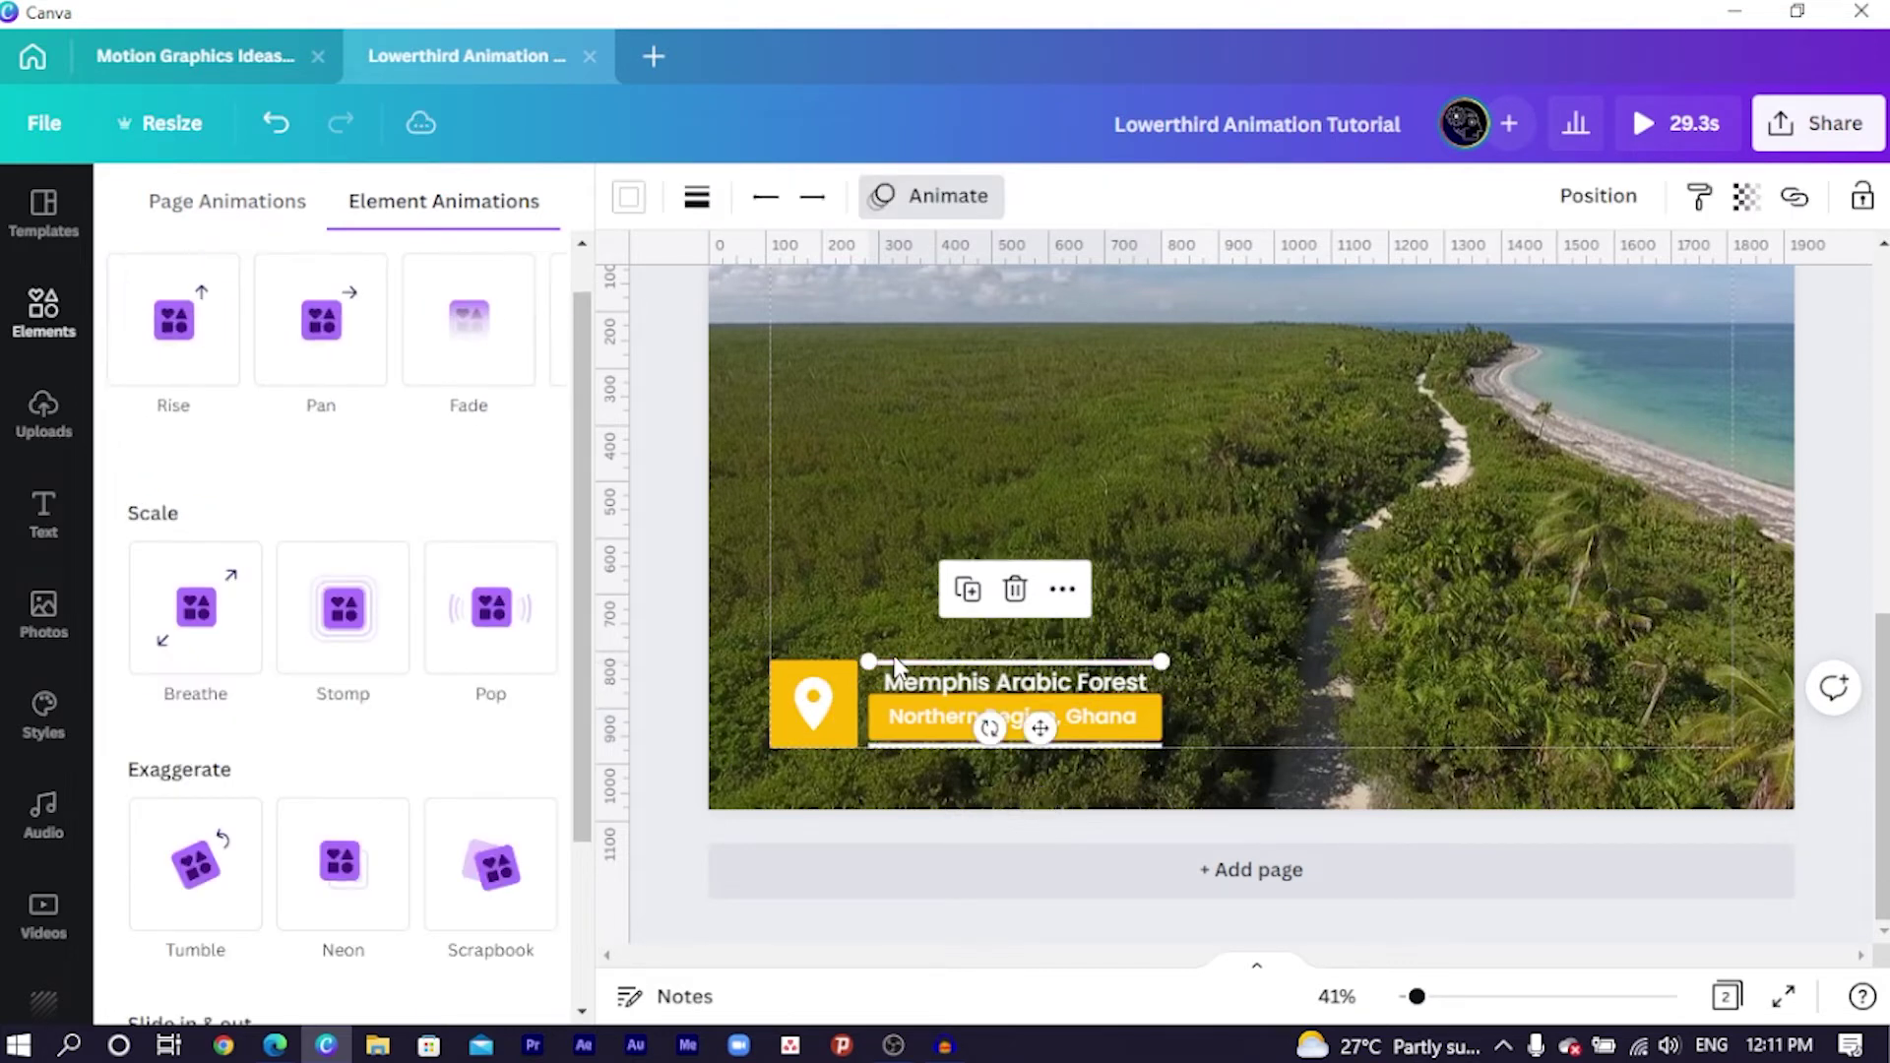
left_click(889, 748, "shift")
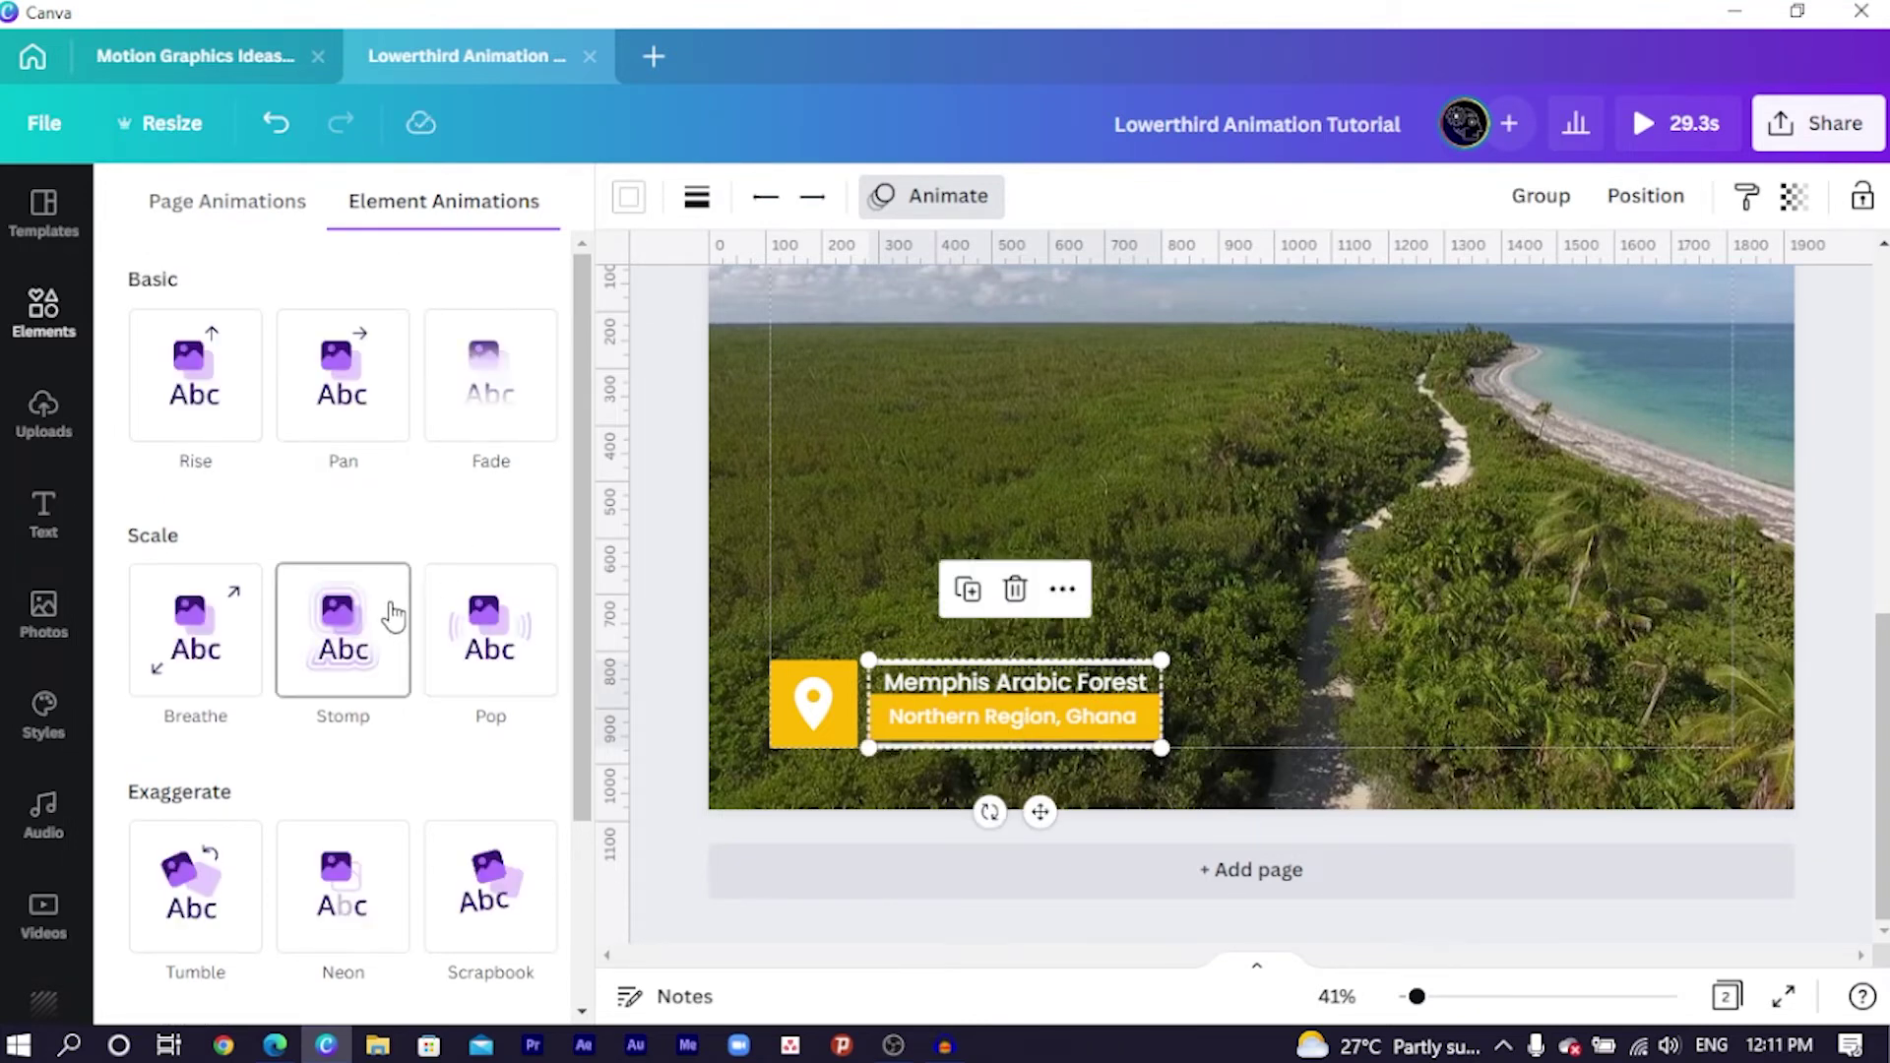
scroll(392, 618, "down", 3)
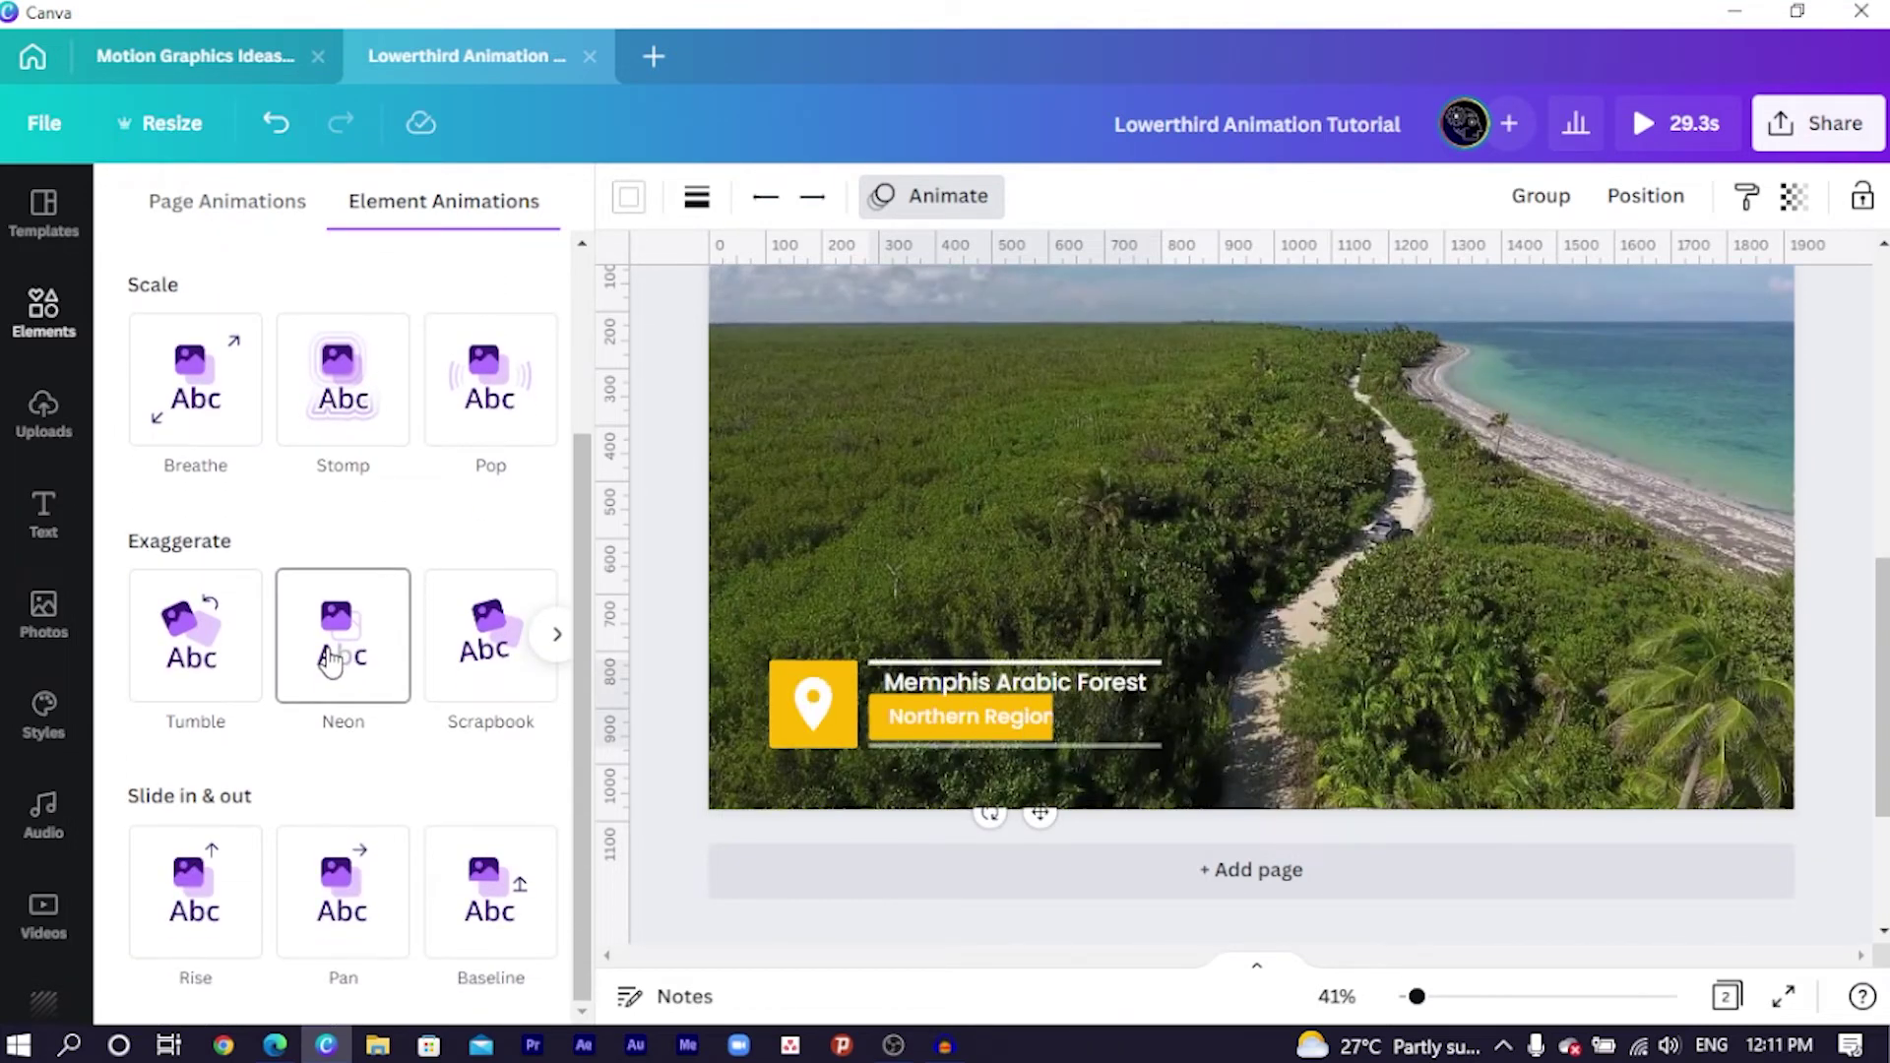
left_click(558, 894)
left_click(557, 635)
left_click(557, 635)
left_click(559, 652)
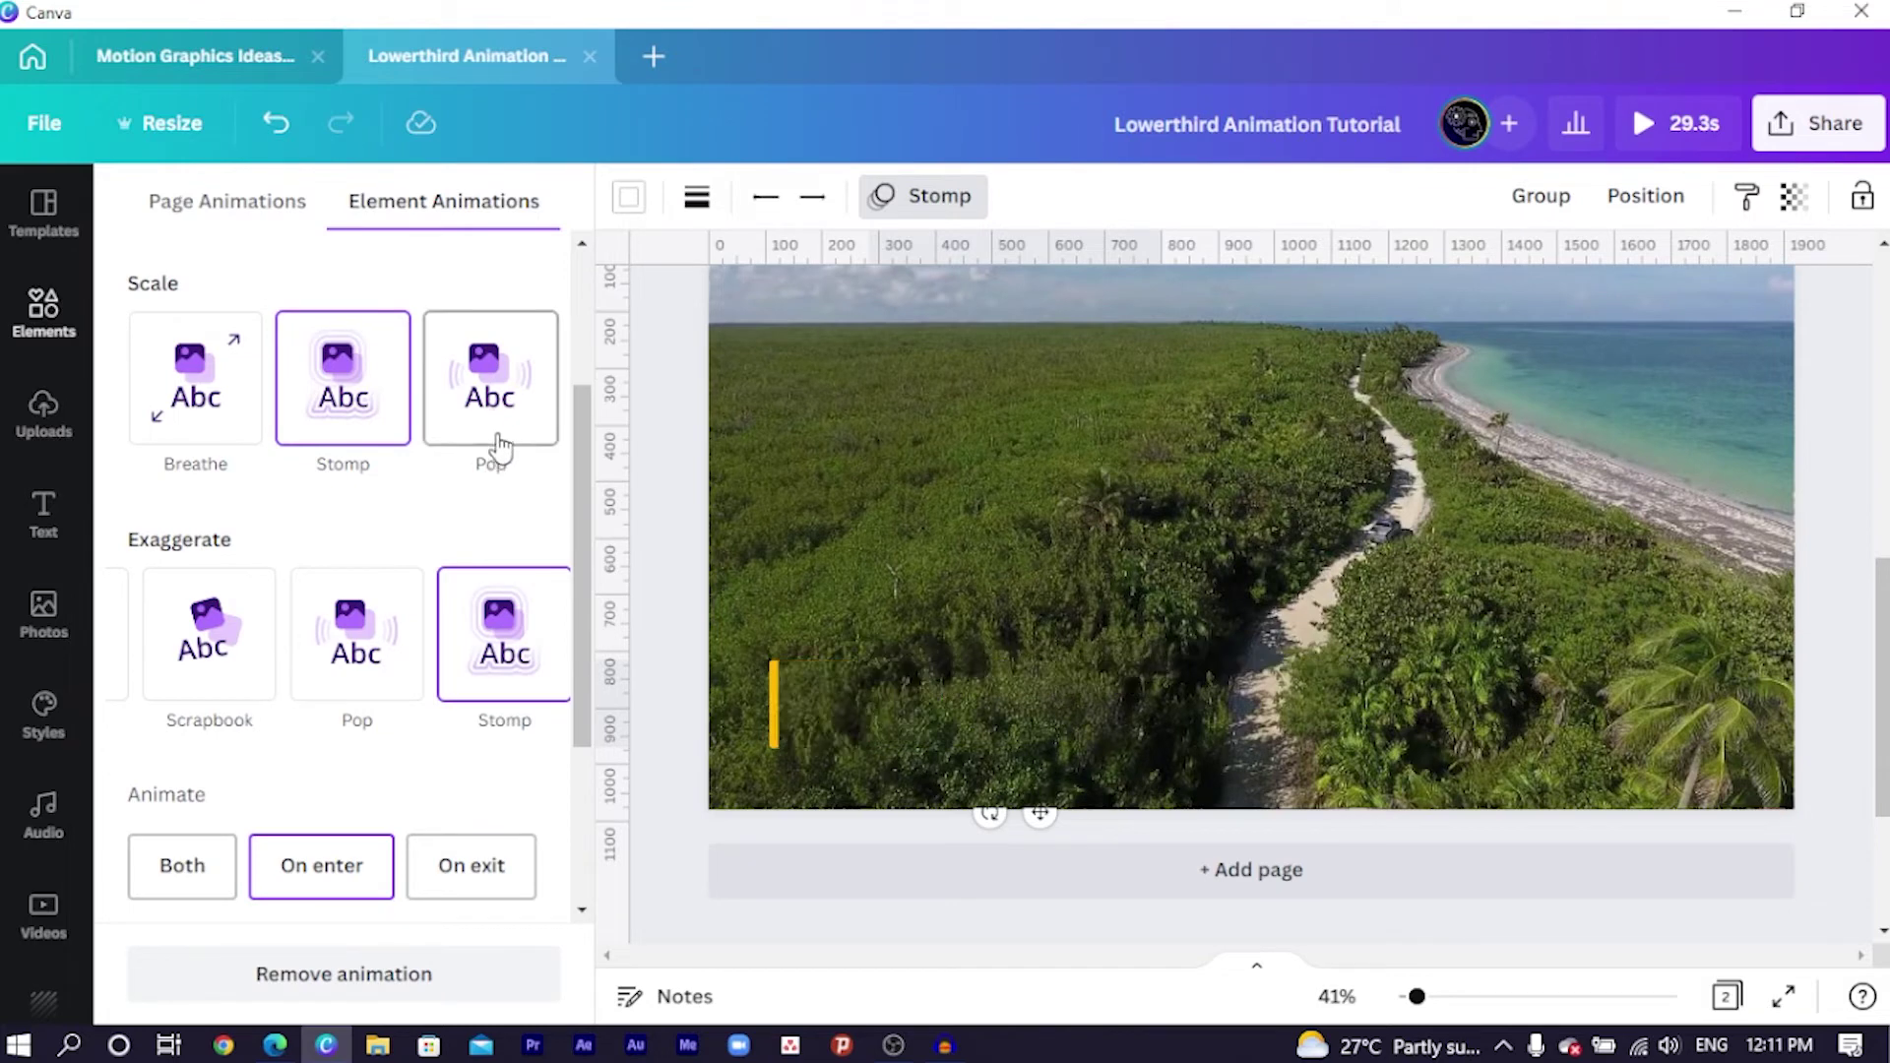
Look through the Basic and Slide in & out animations for an alternative for the two white lines.
scroll(499, 445, "up", 3)
left_click(559, 382)
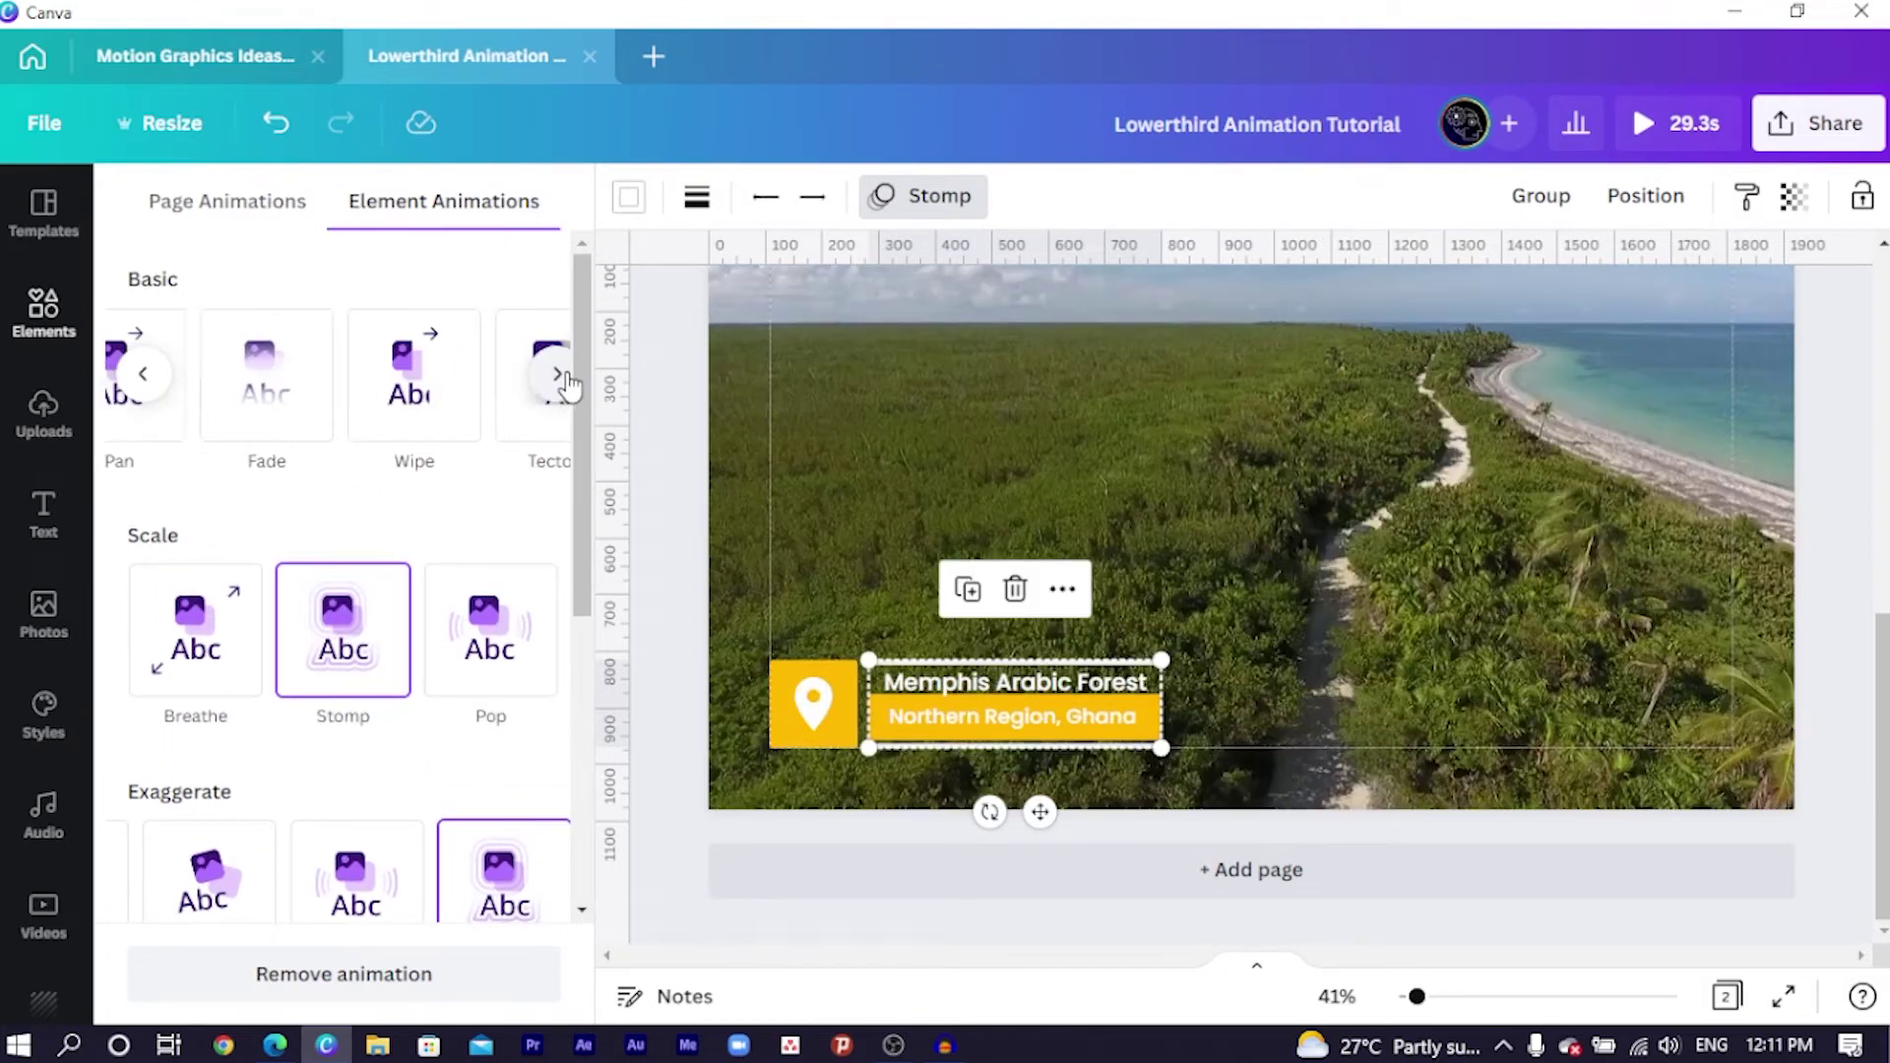
left_click(562, 379)
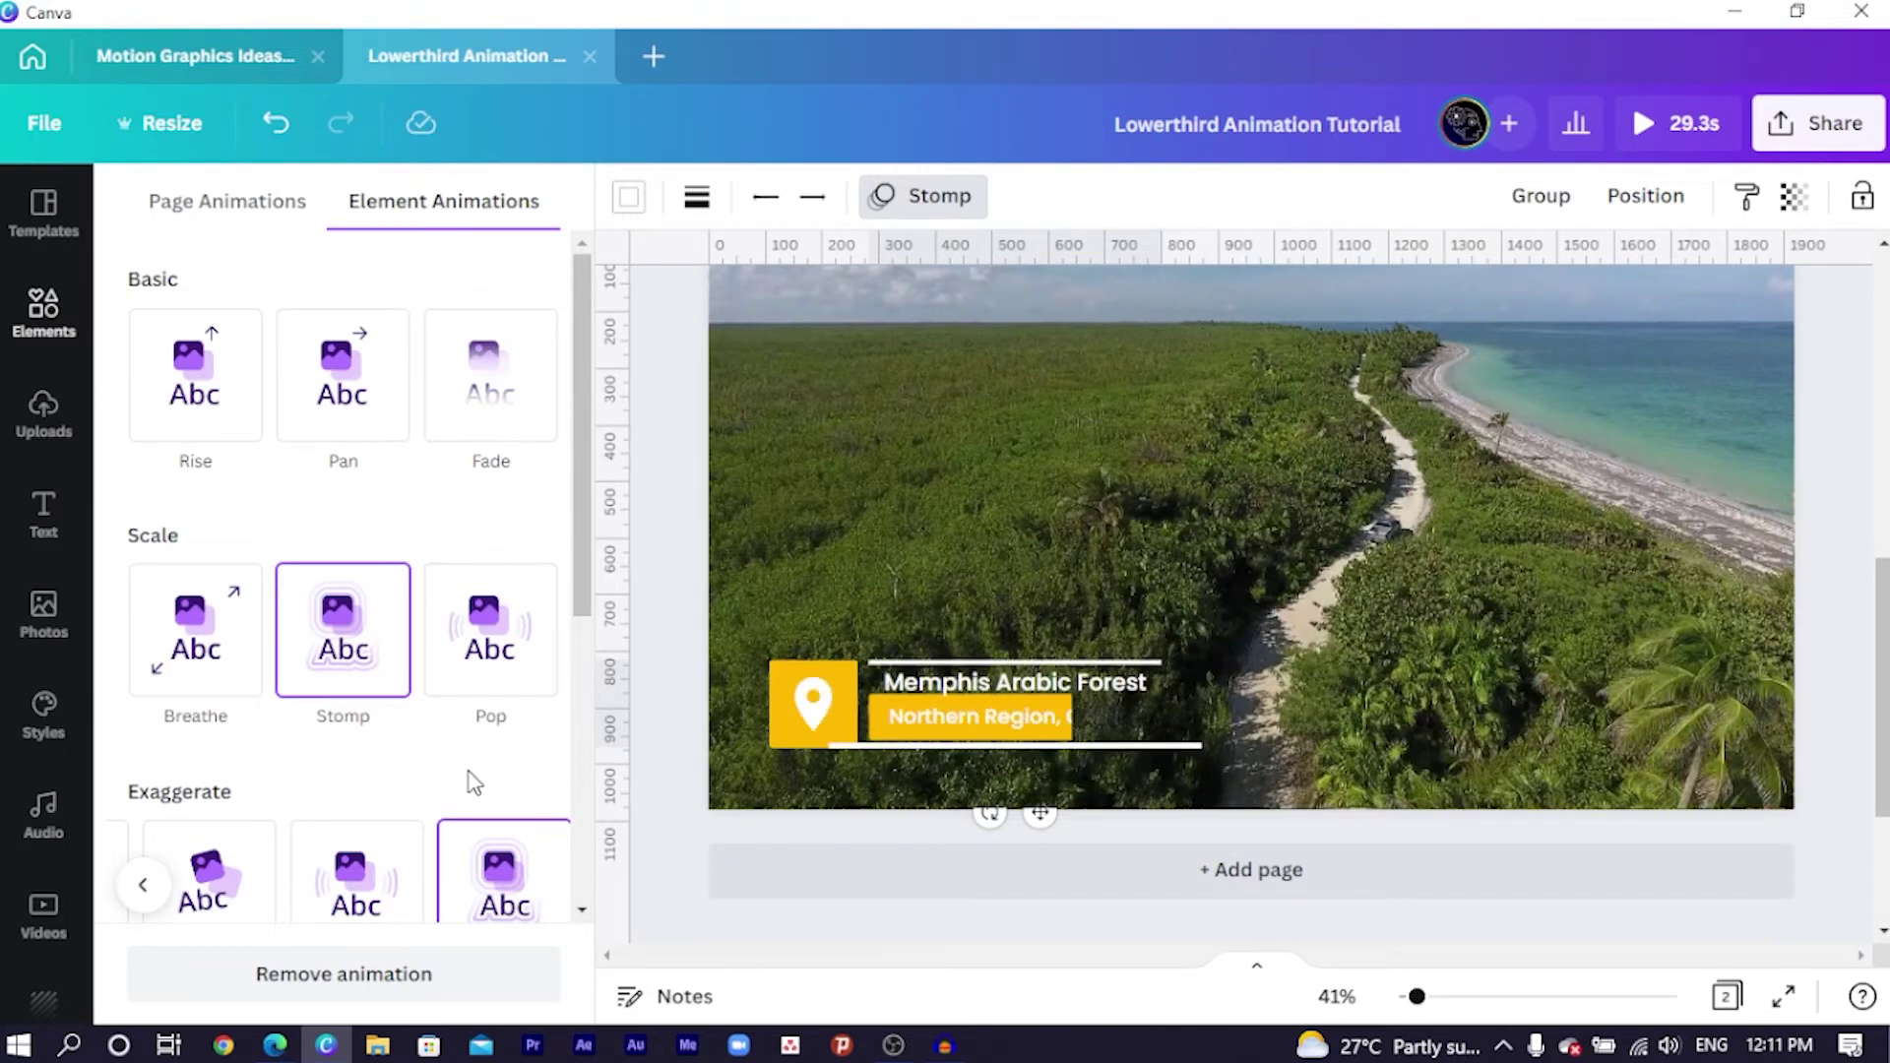
scroll(476, 782, "down", 5)
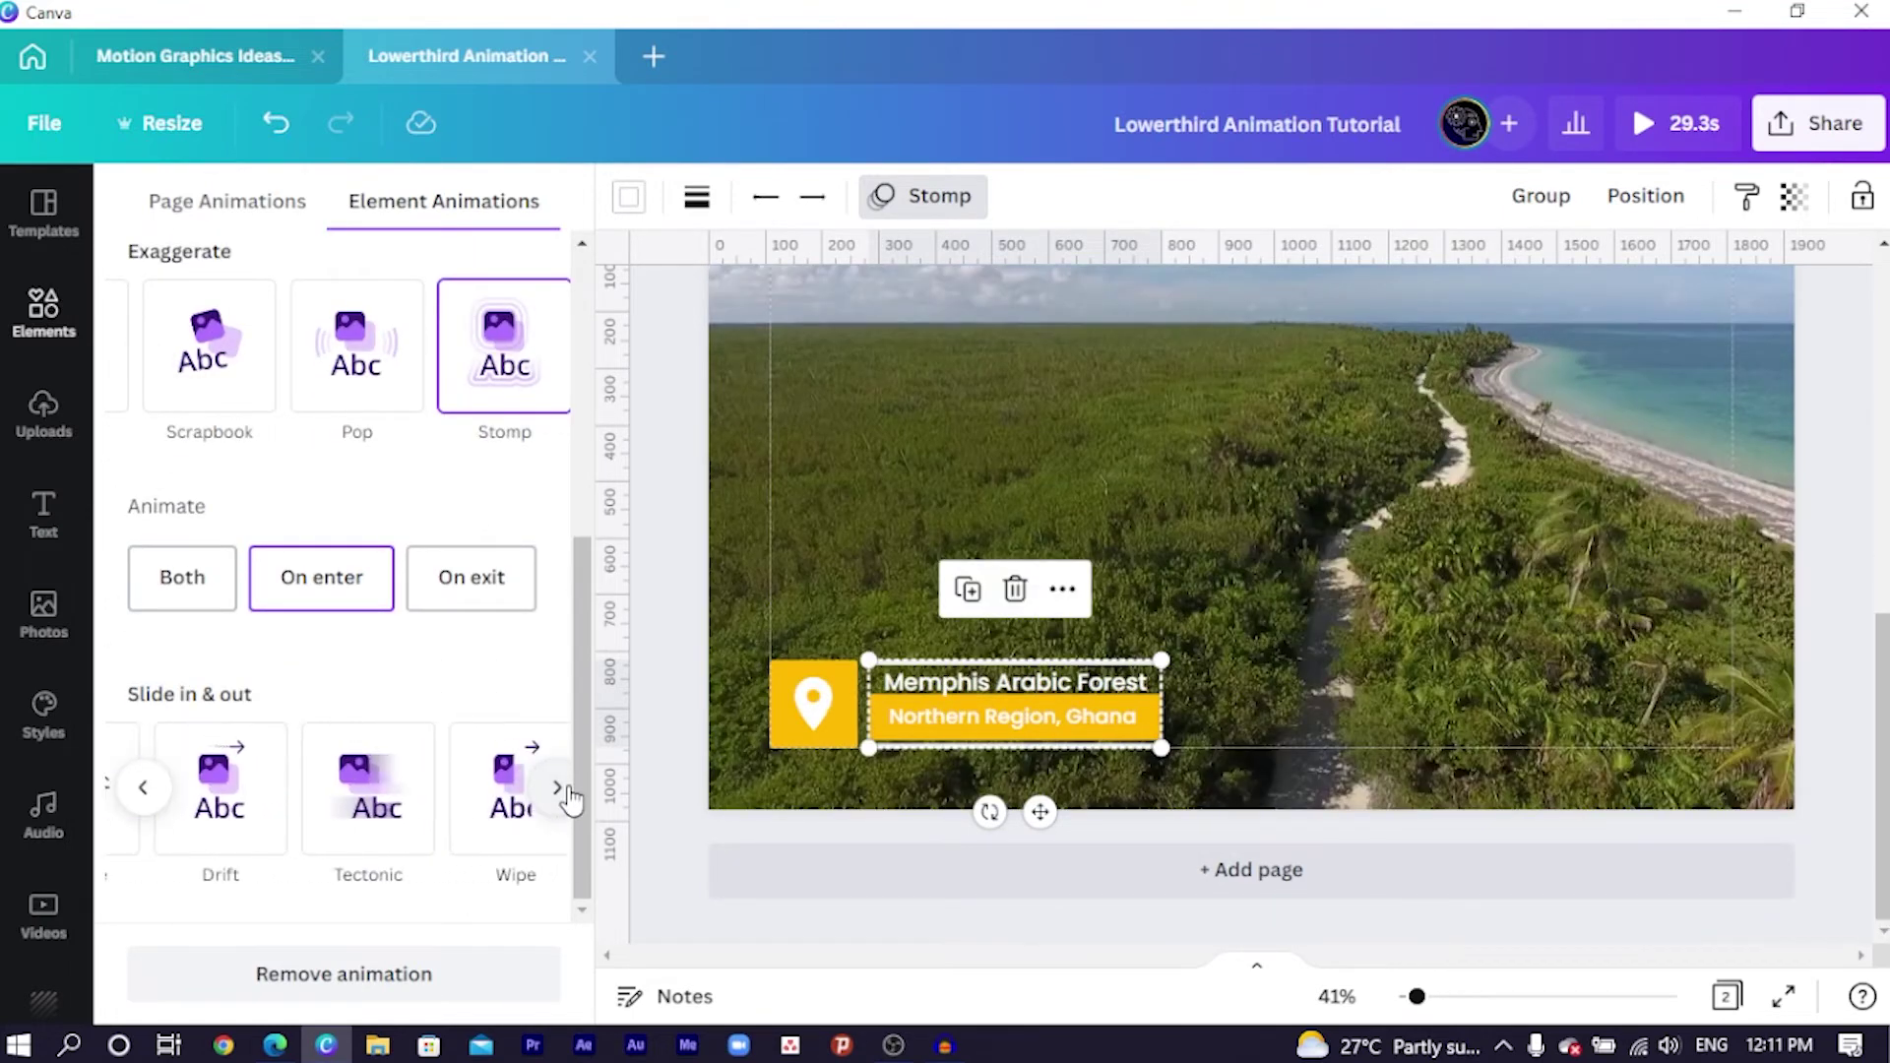
left_click(557, 788)
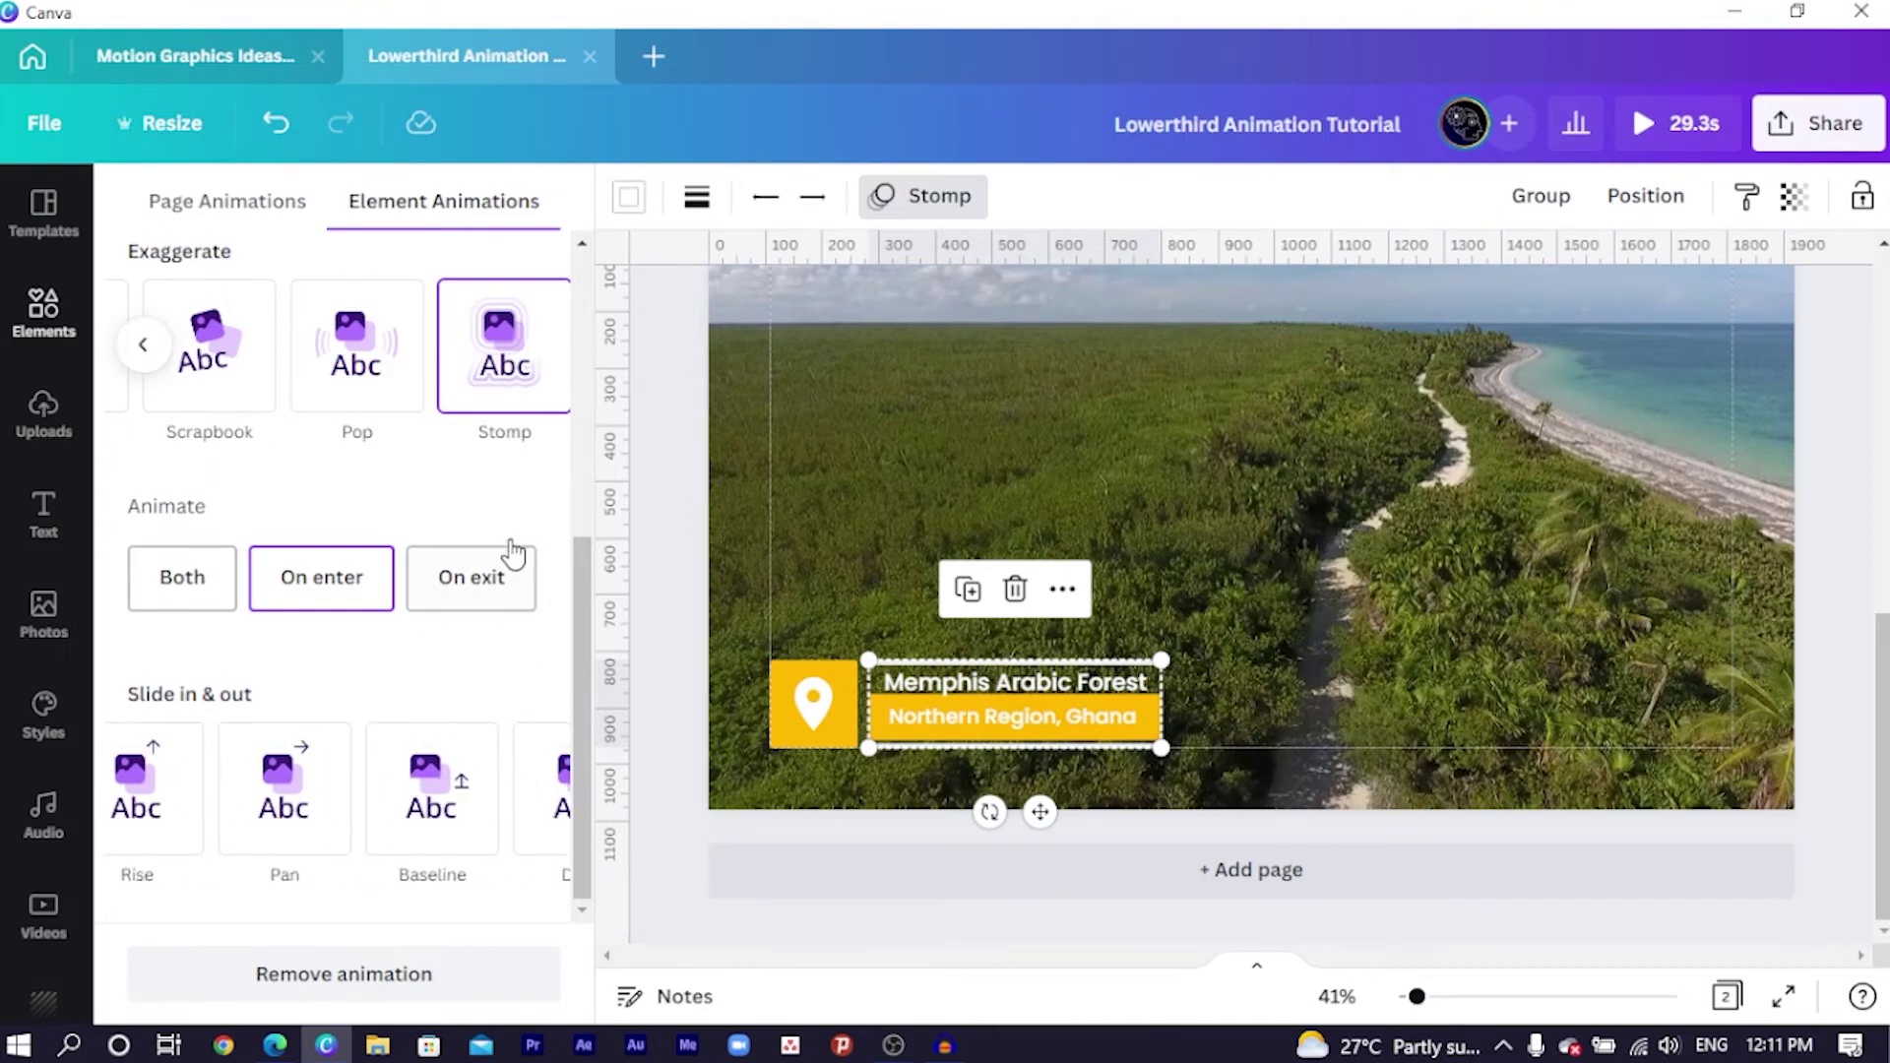
scroll(519, 561, "up", 2)
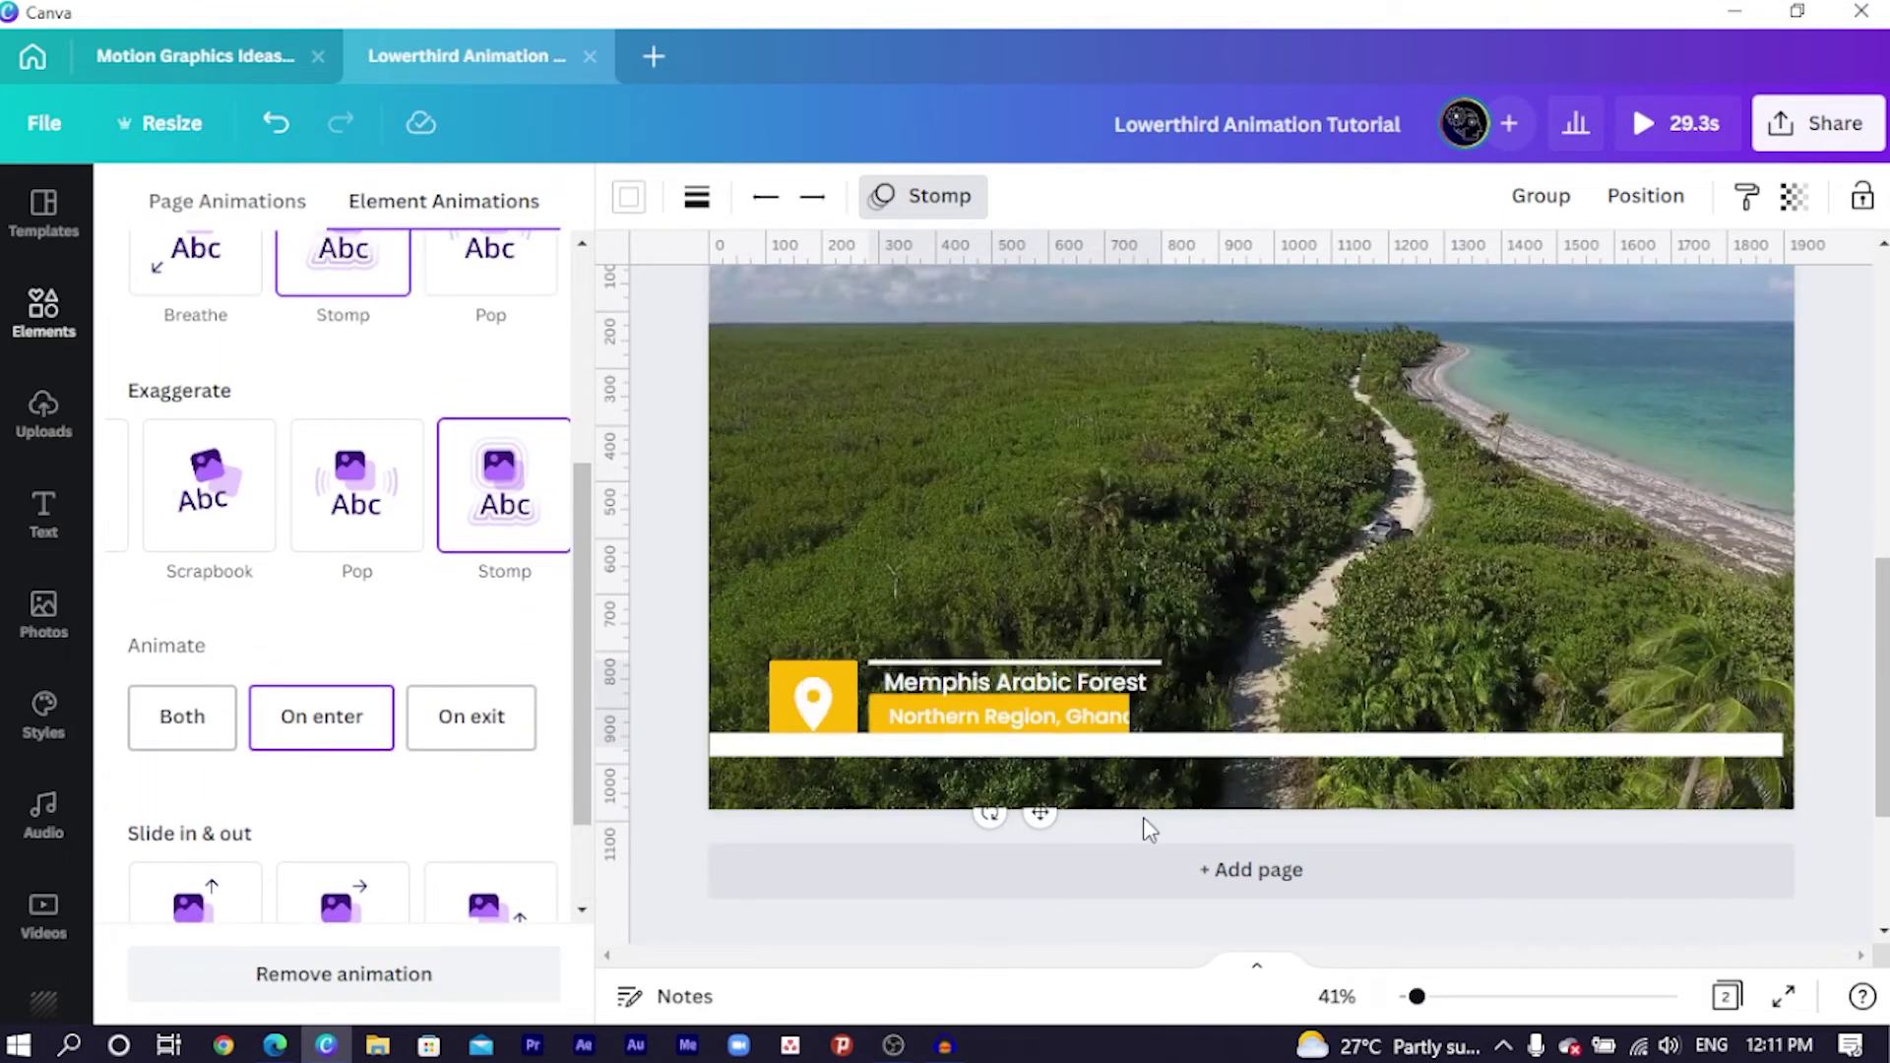
left_click(1000, 600)
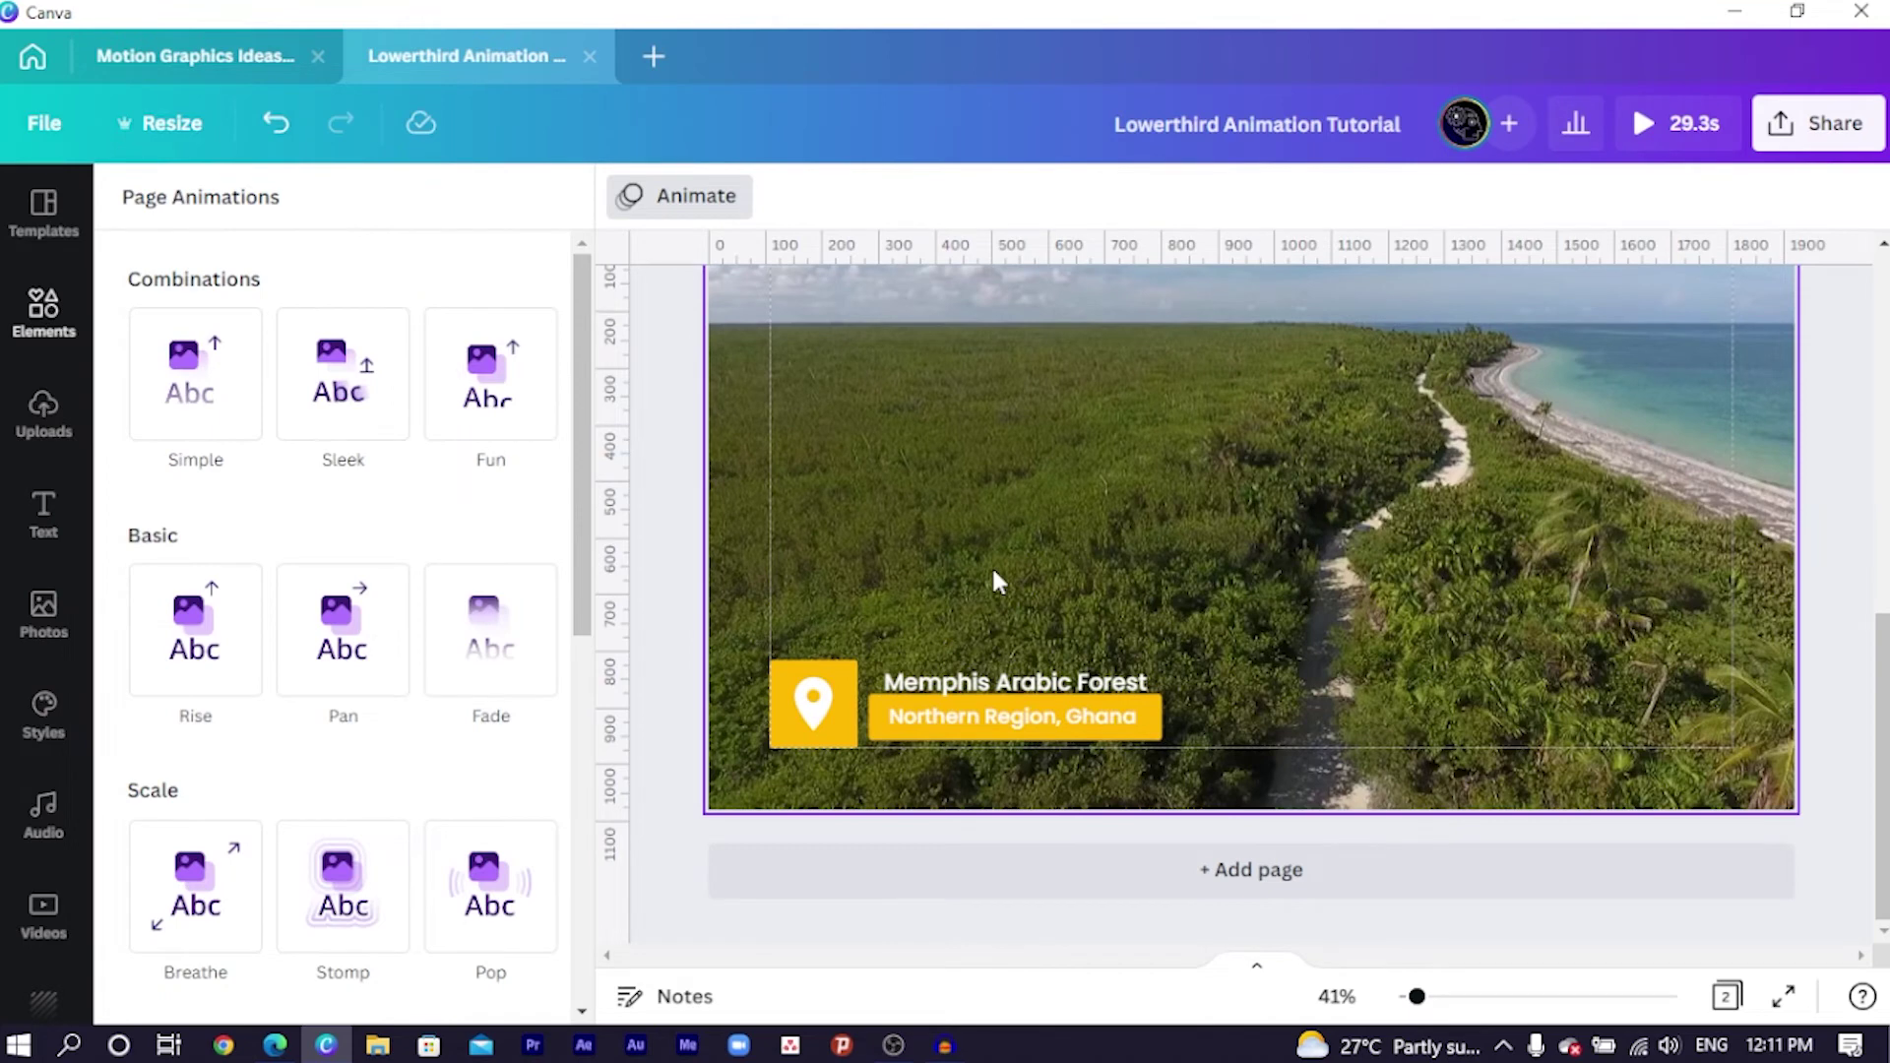
key("ctrl+z")
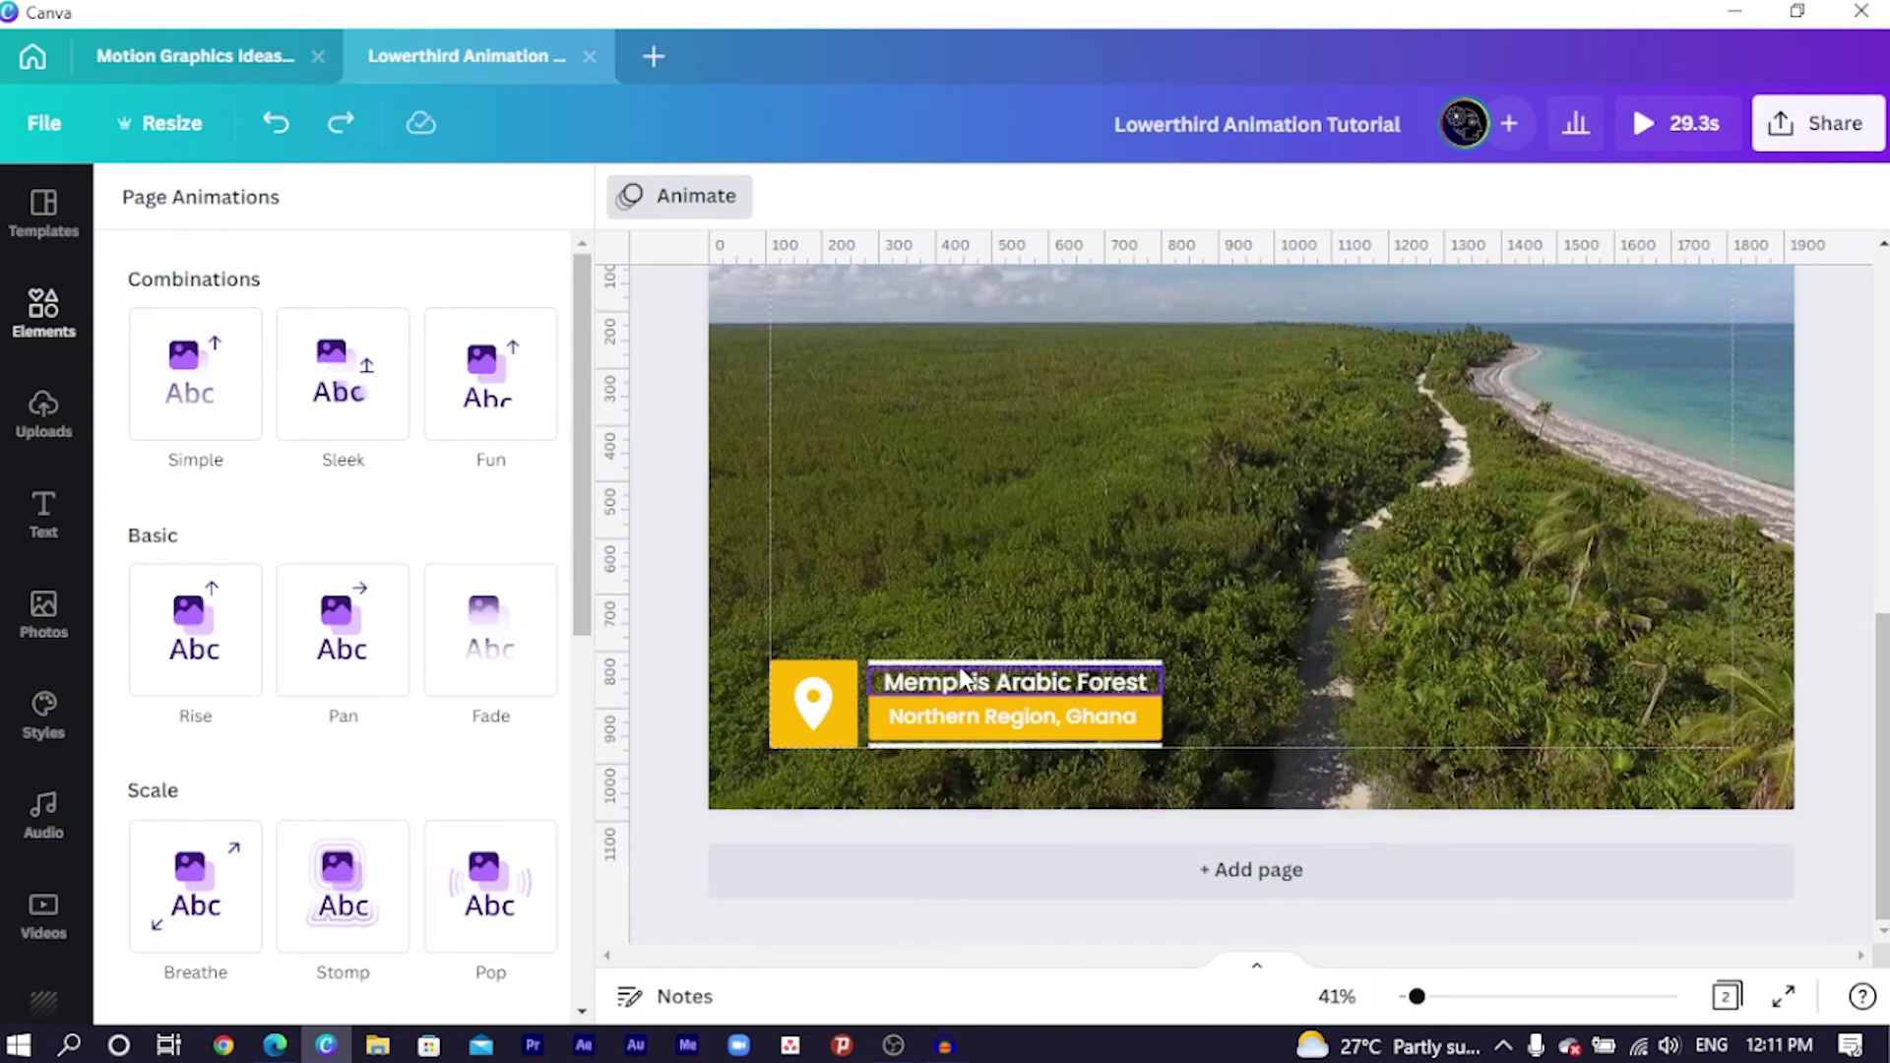
Apply the Neon element animation to the upper and lower white lines individually, animating on enter.
left_click(960, 669)
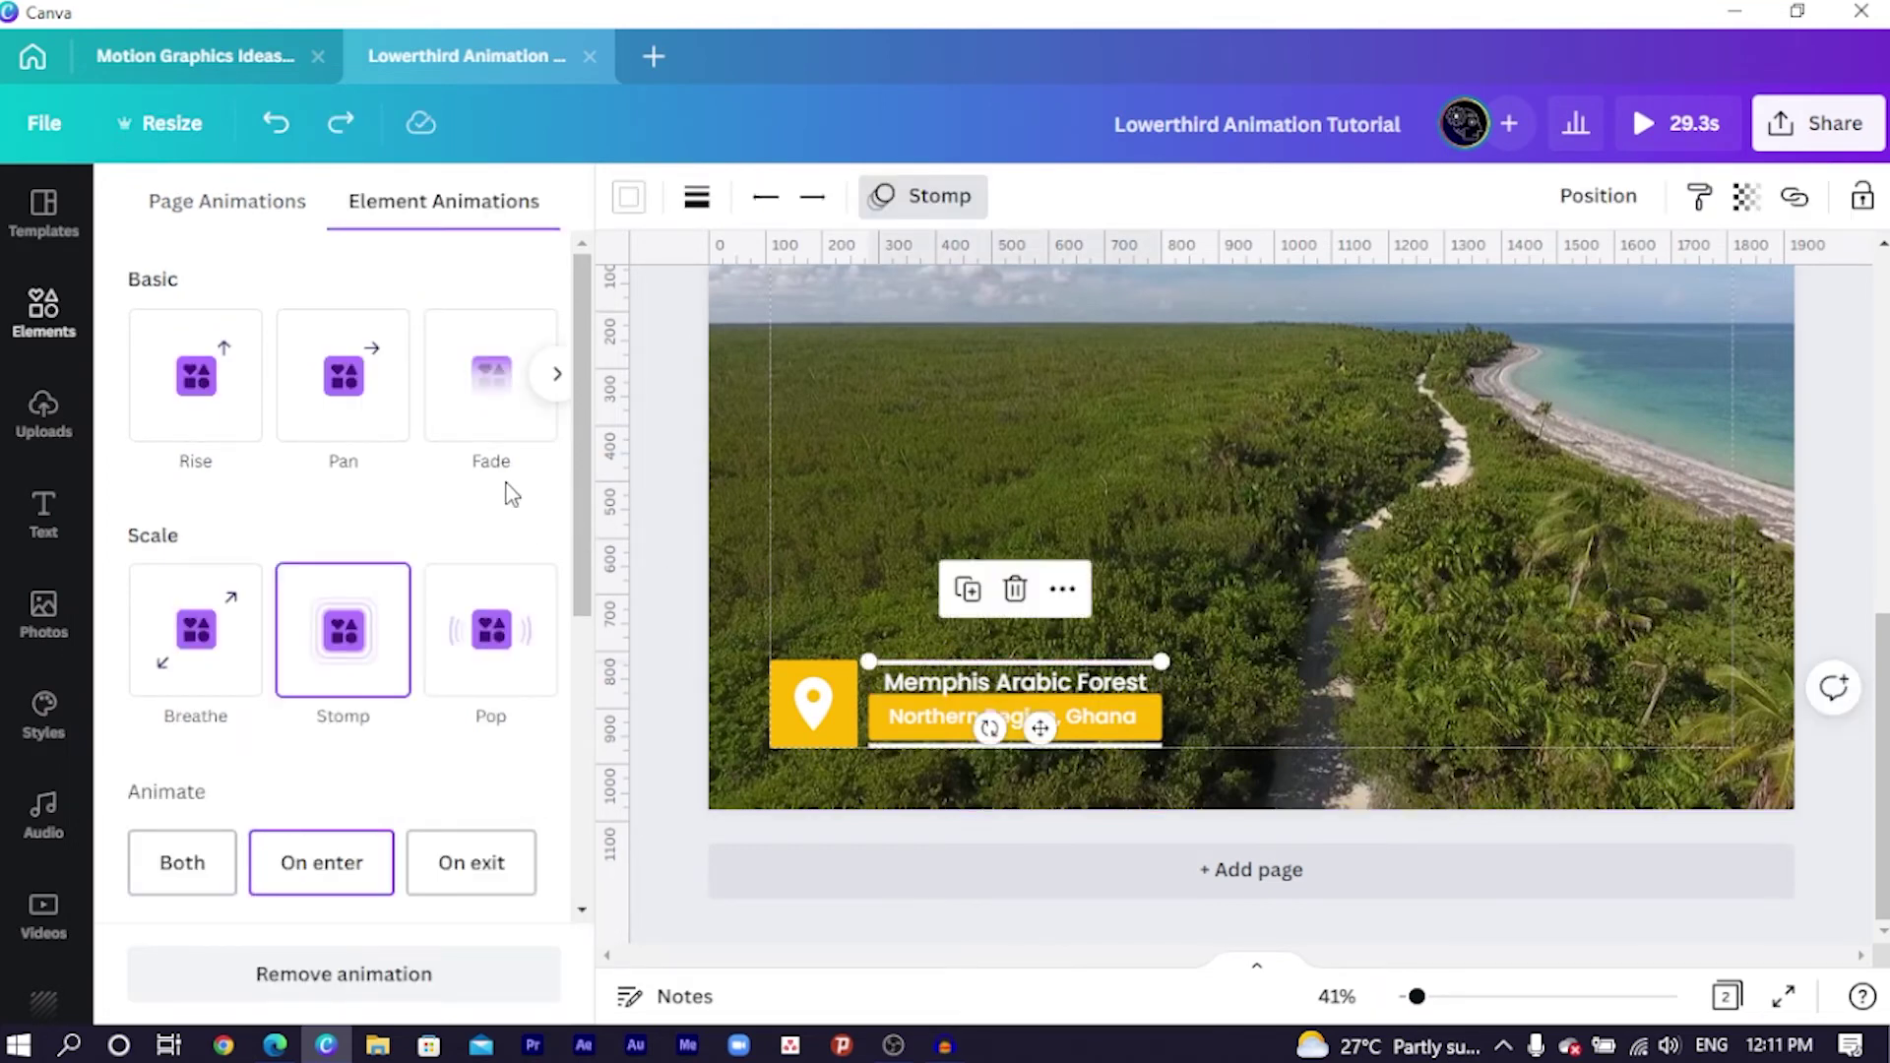
left_click(557, 391)
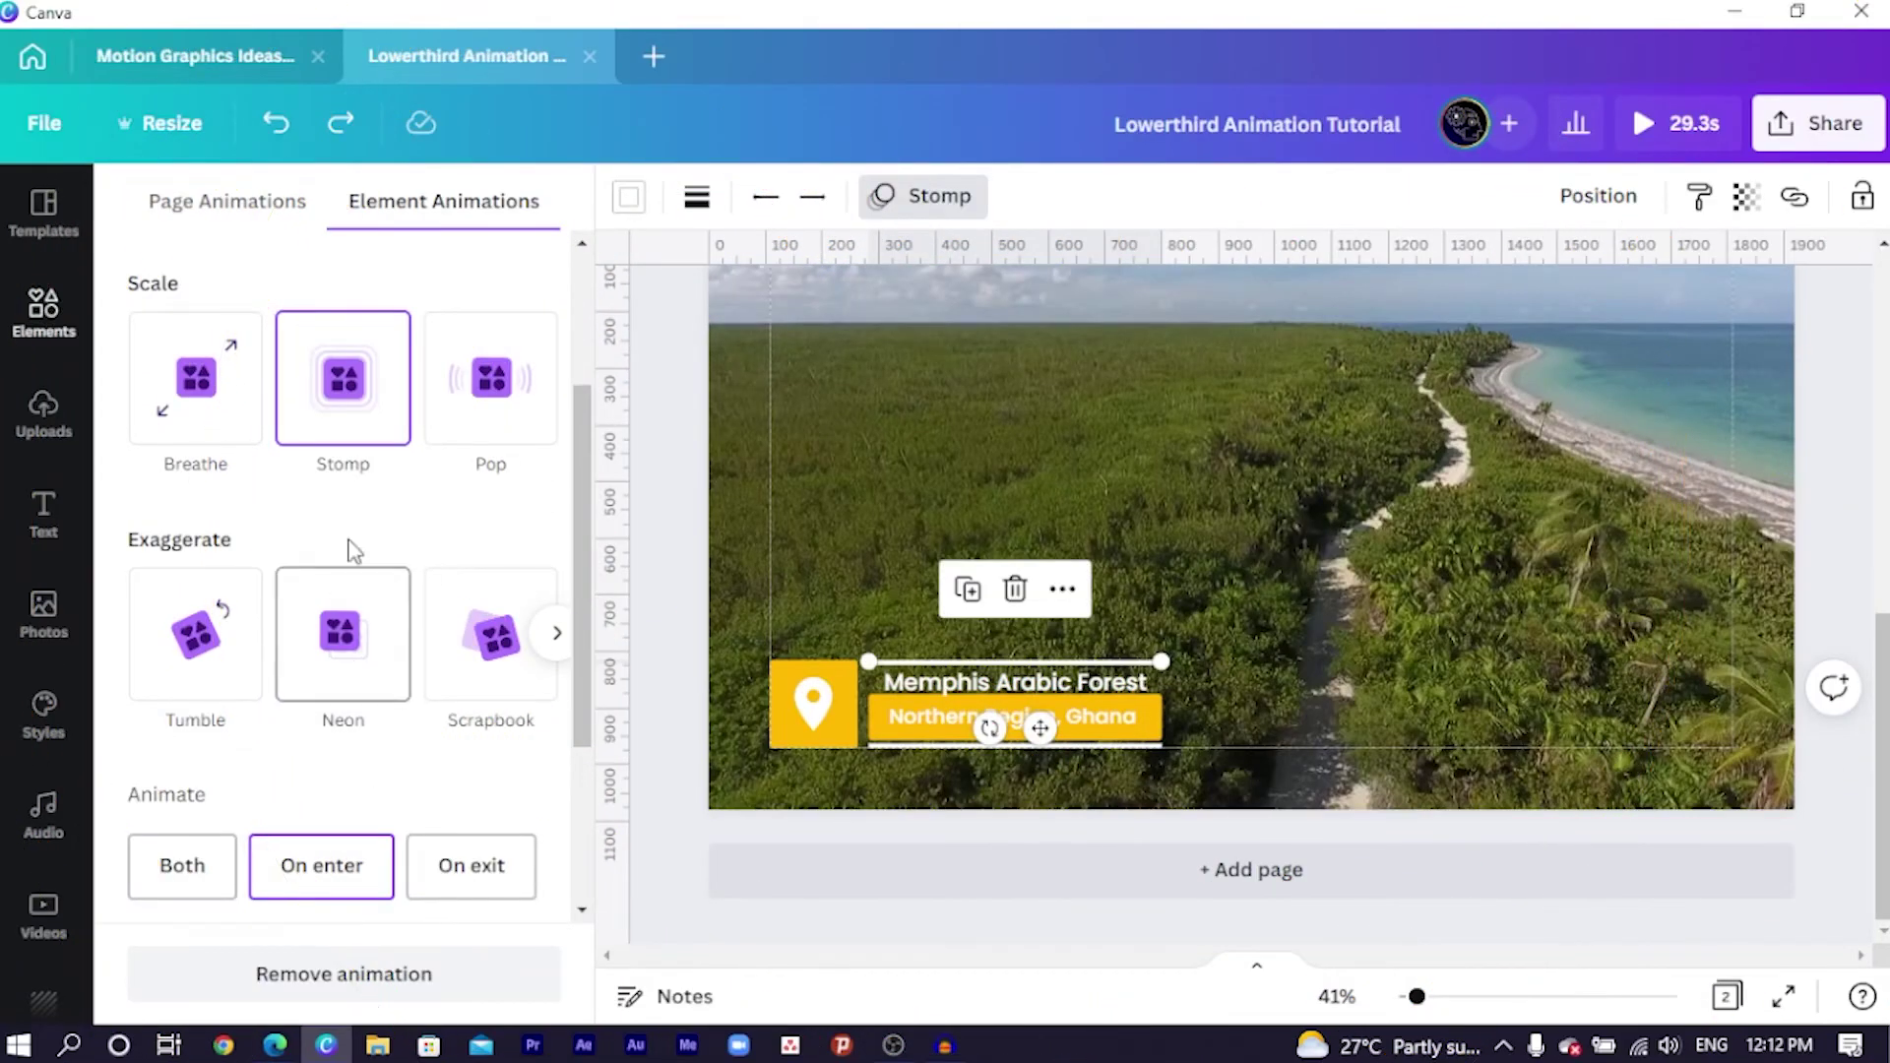
left_click(386, 687)
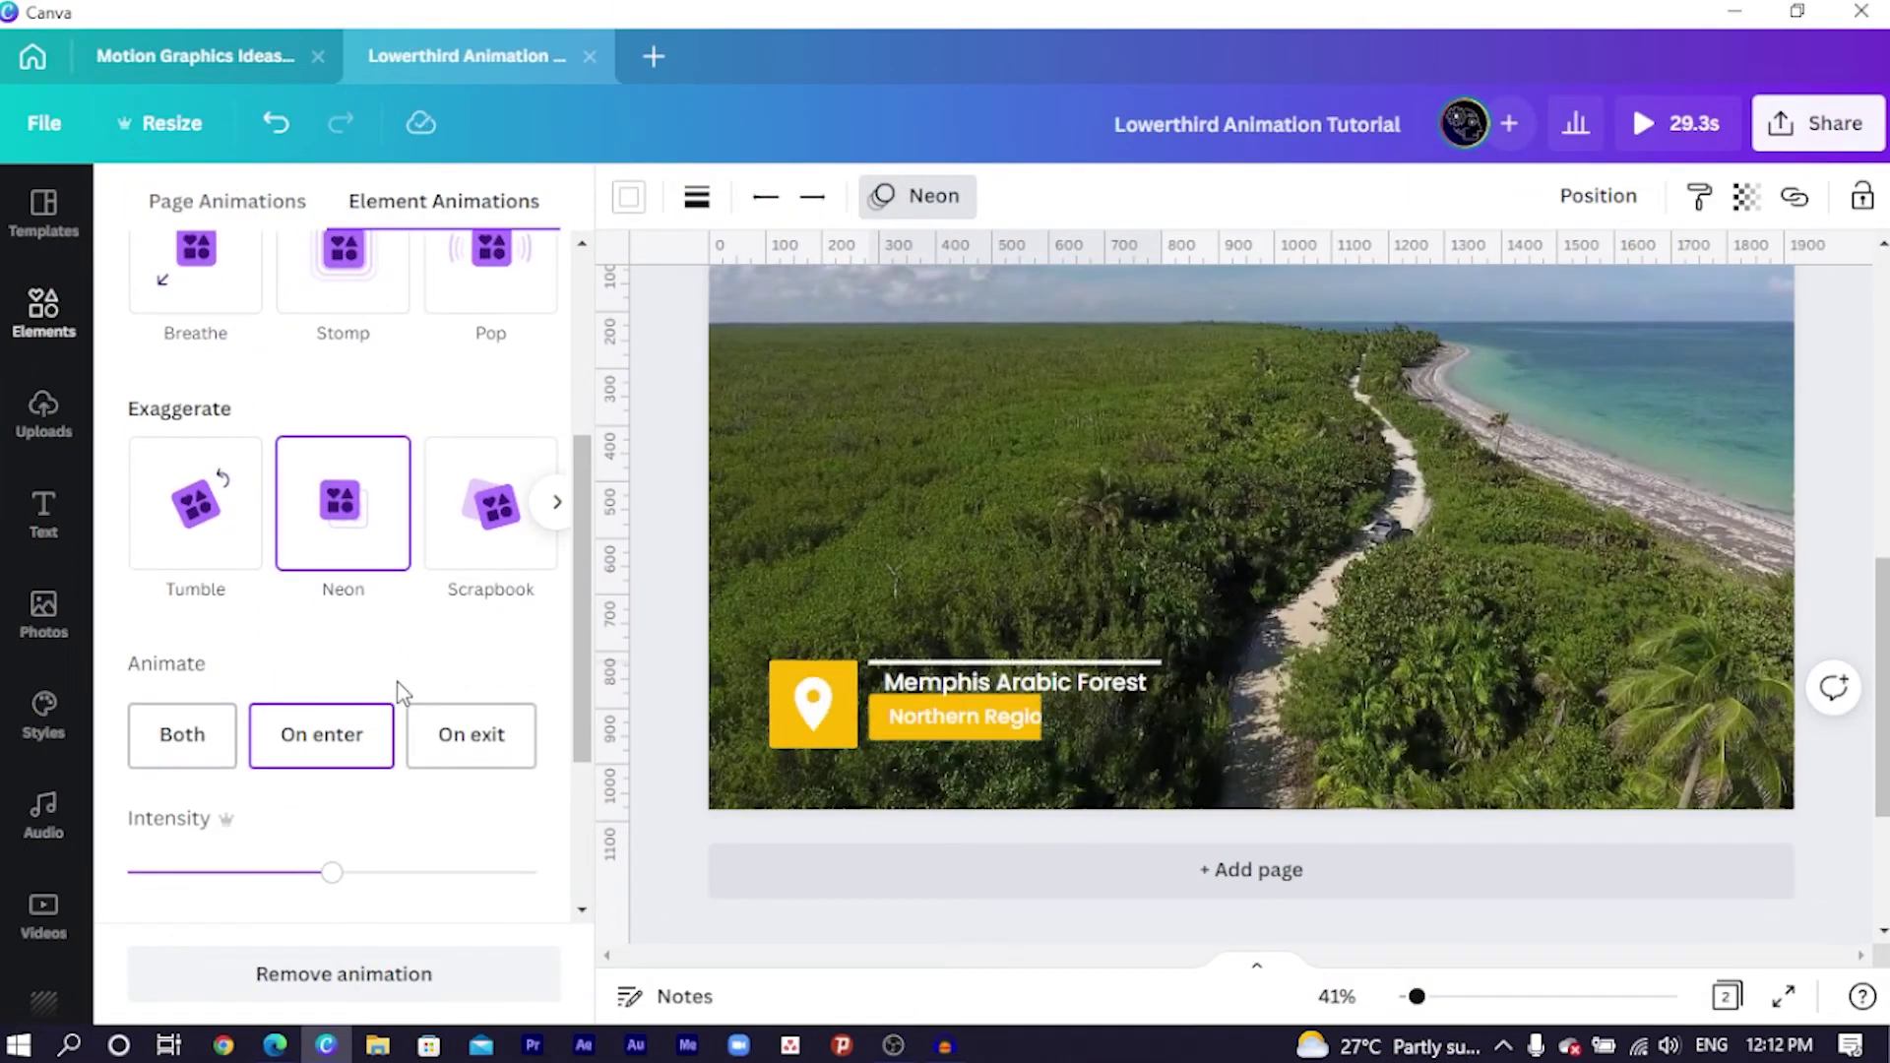
left_click(879, 746)
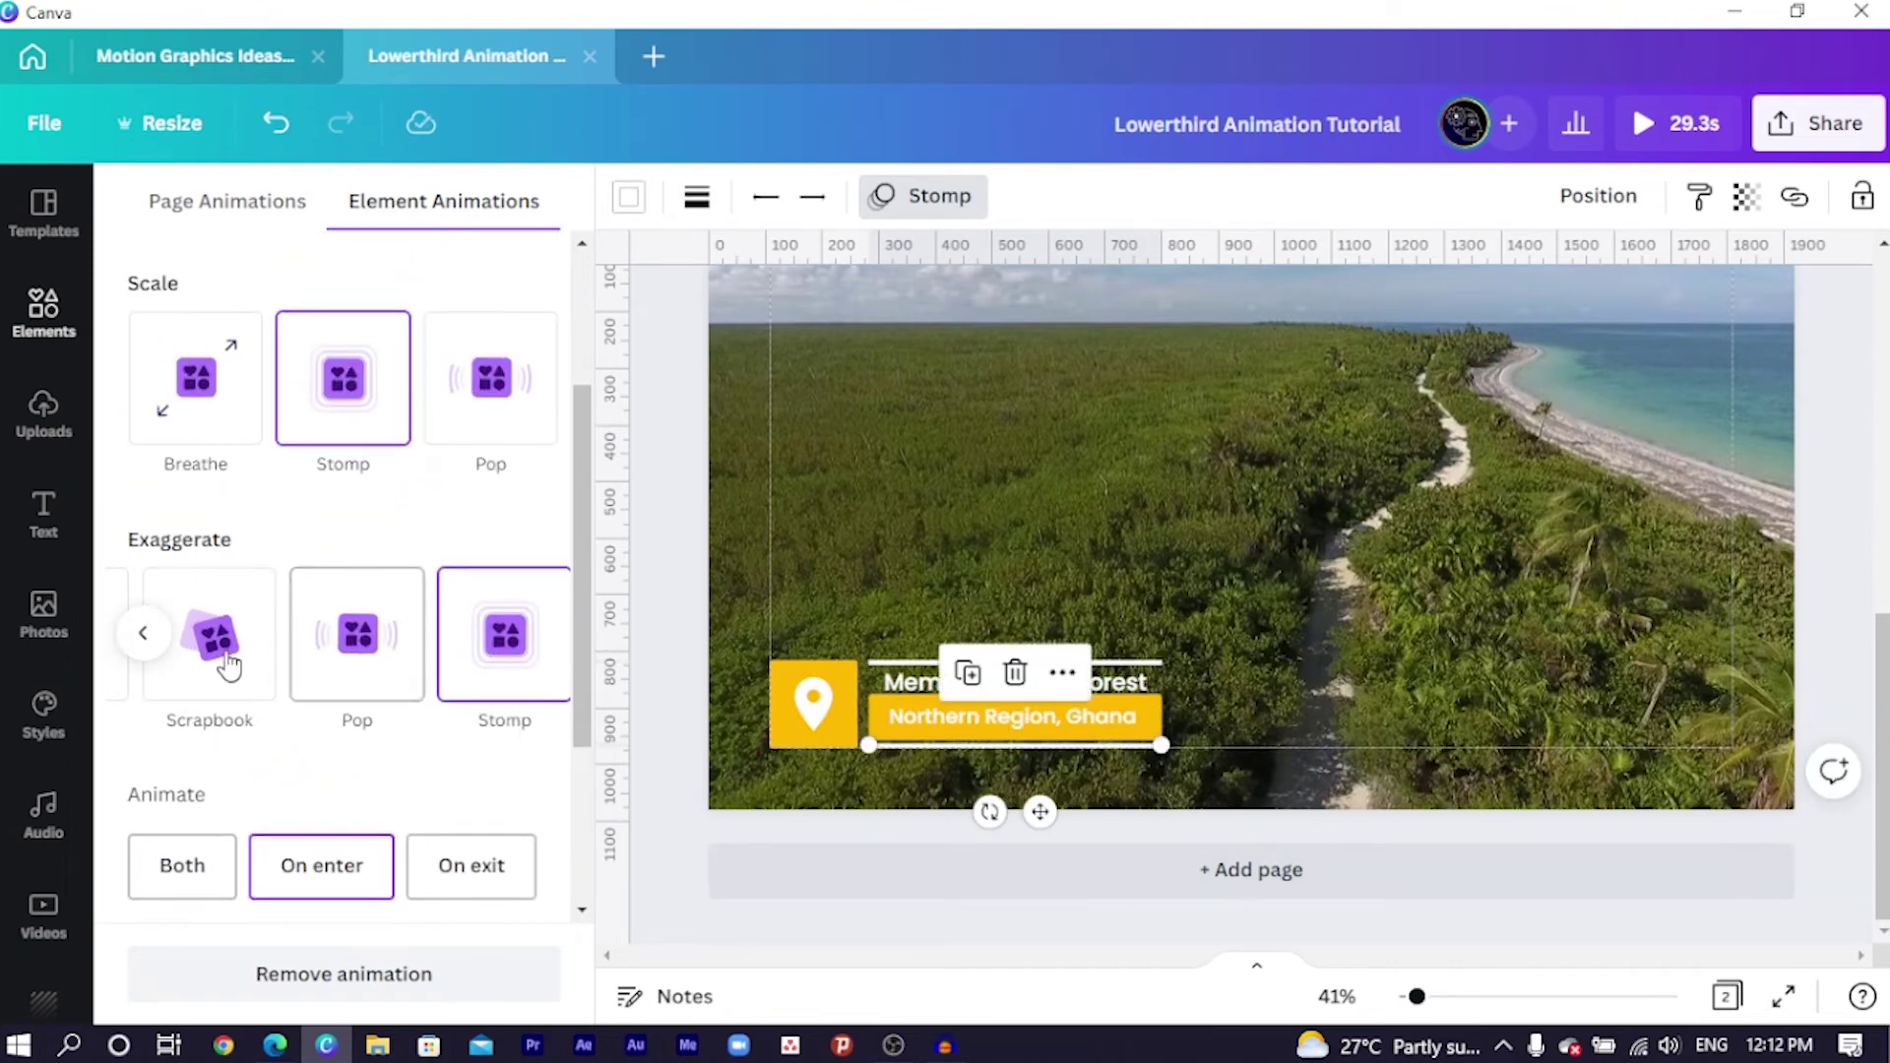
left_click(141, 628)
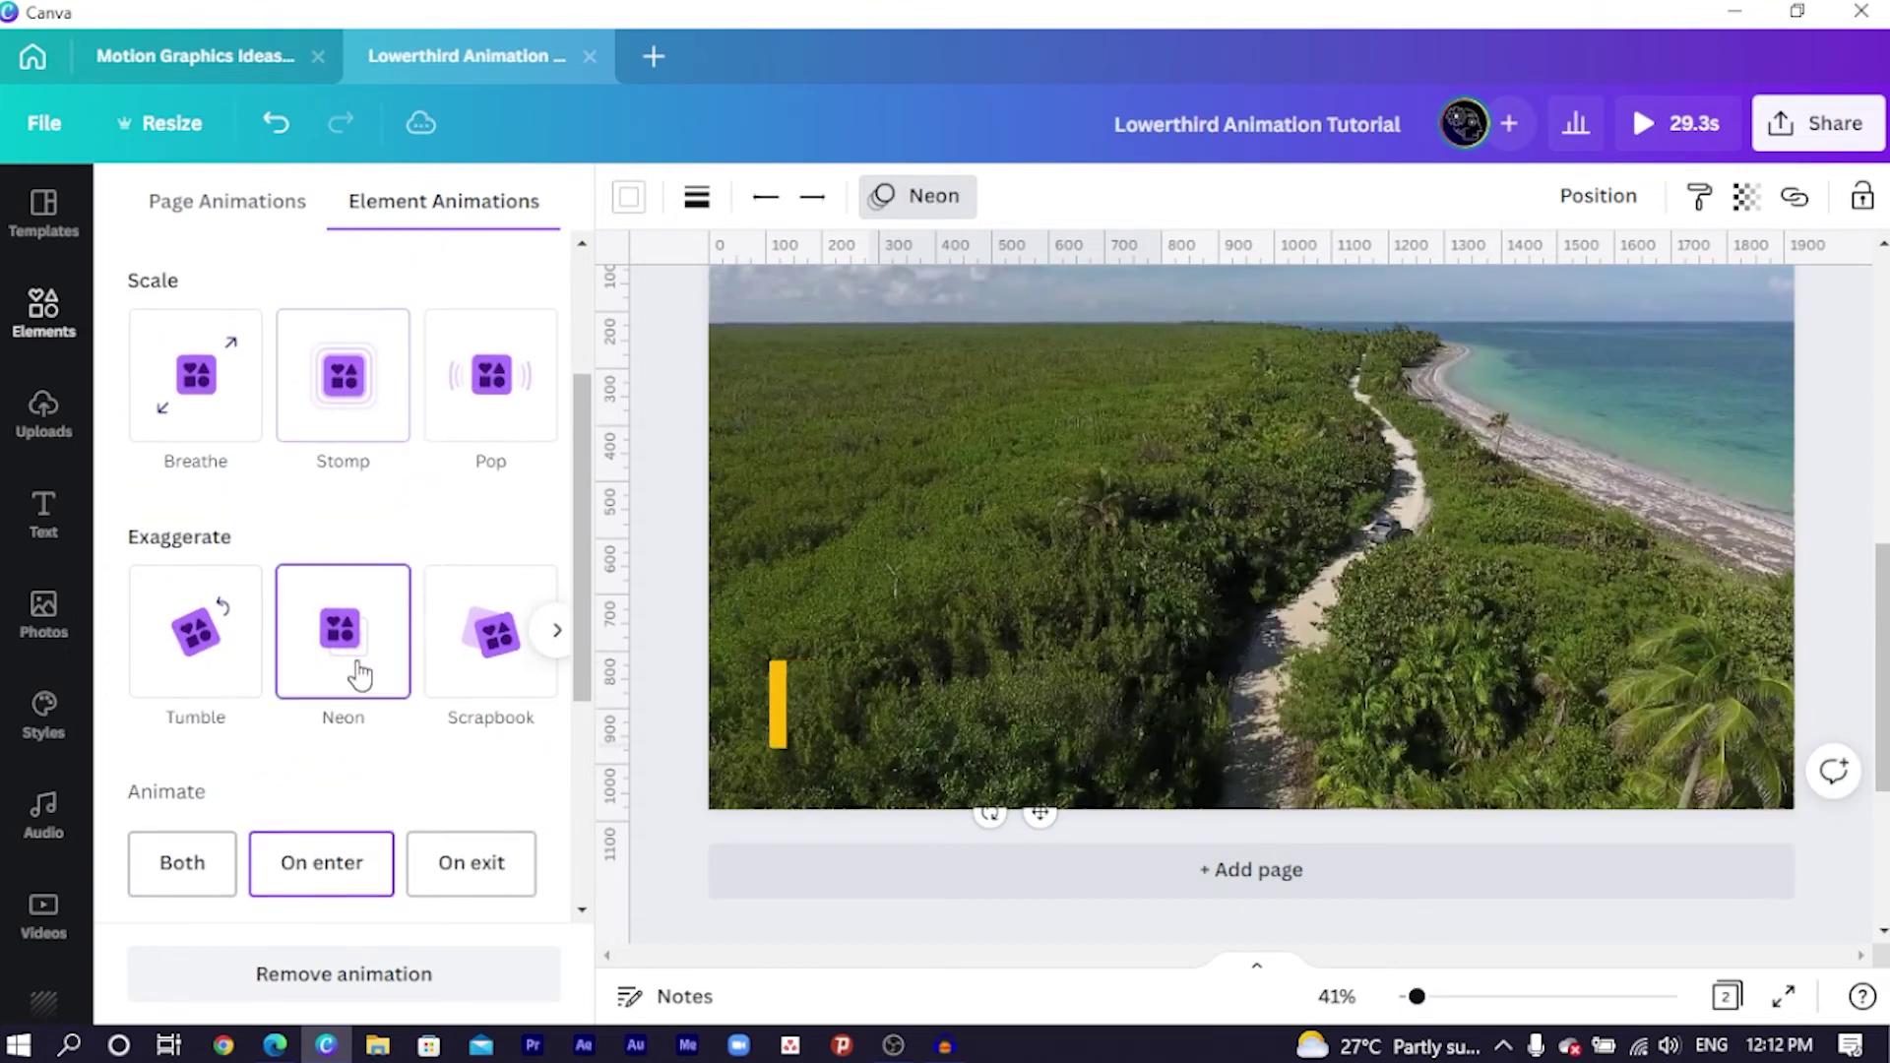
left_click(352, 674)
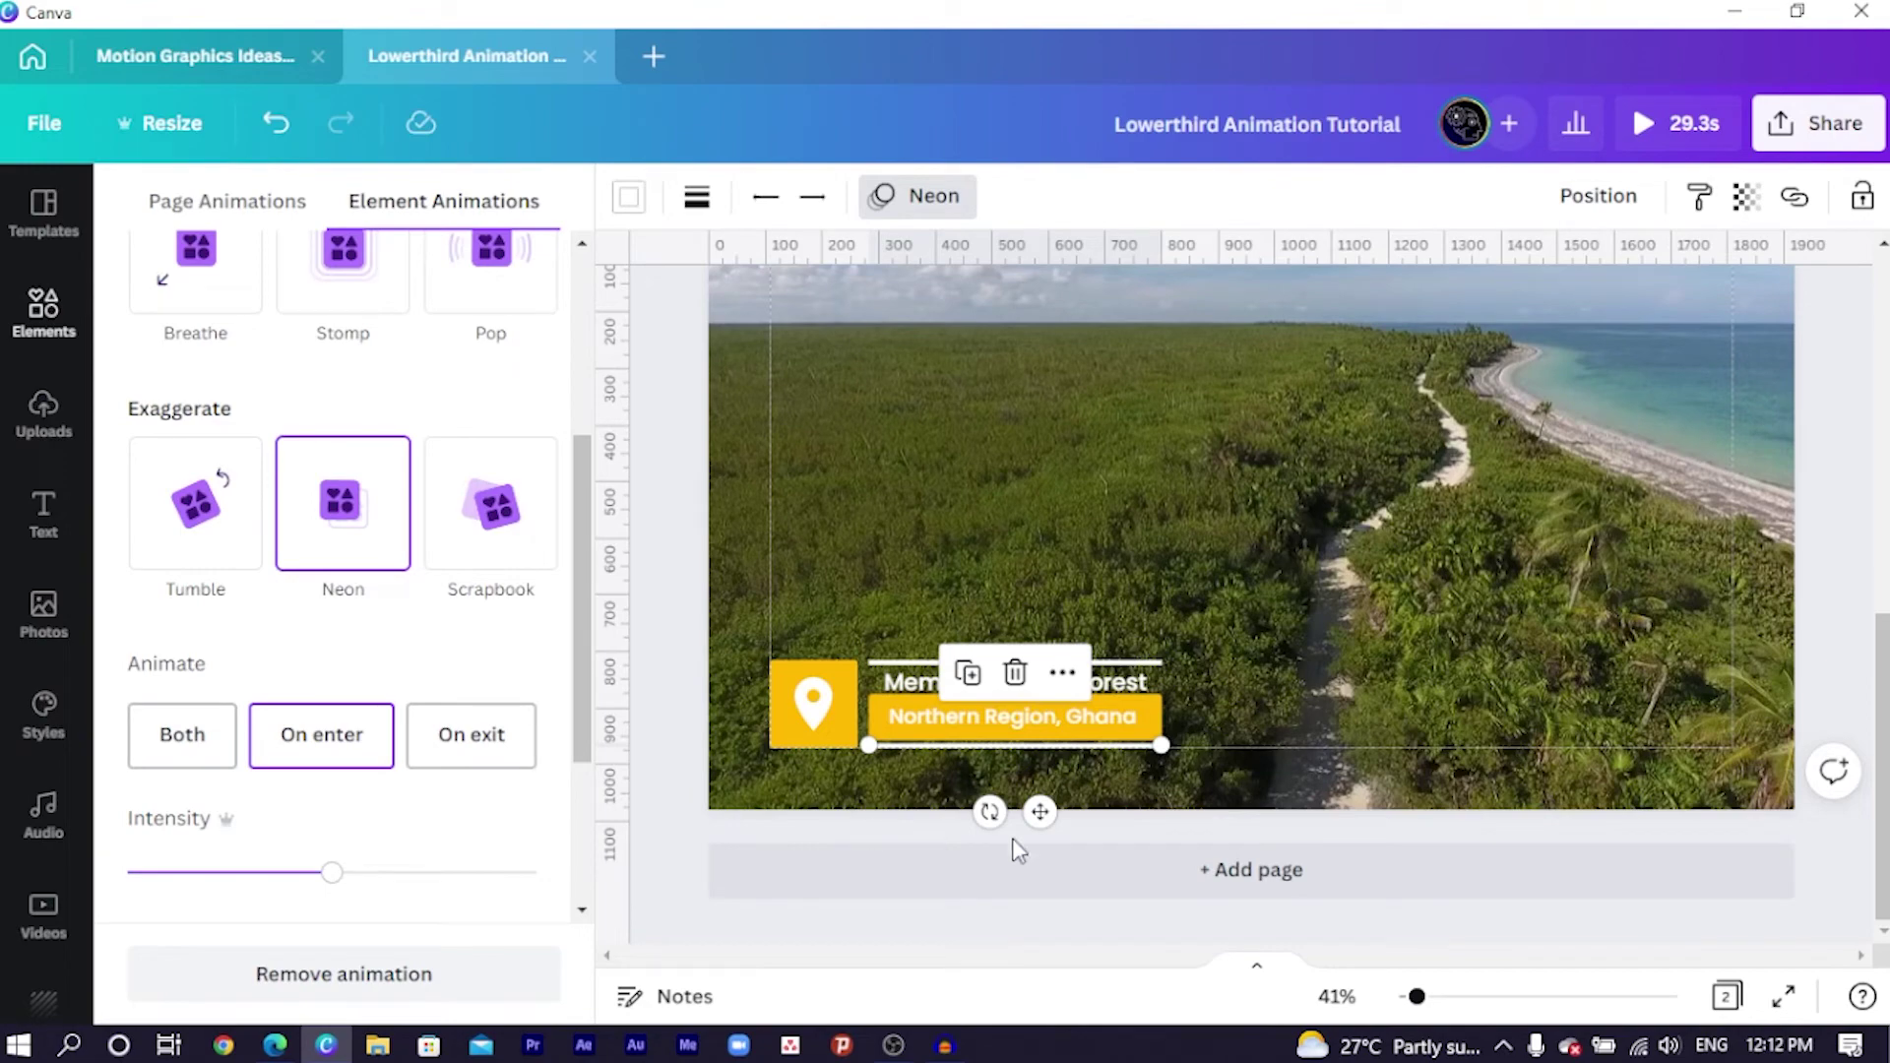
Preview the video to check the animated location lower third on page 2.
left_click(1646, 157)
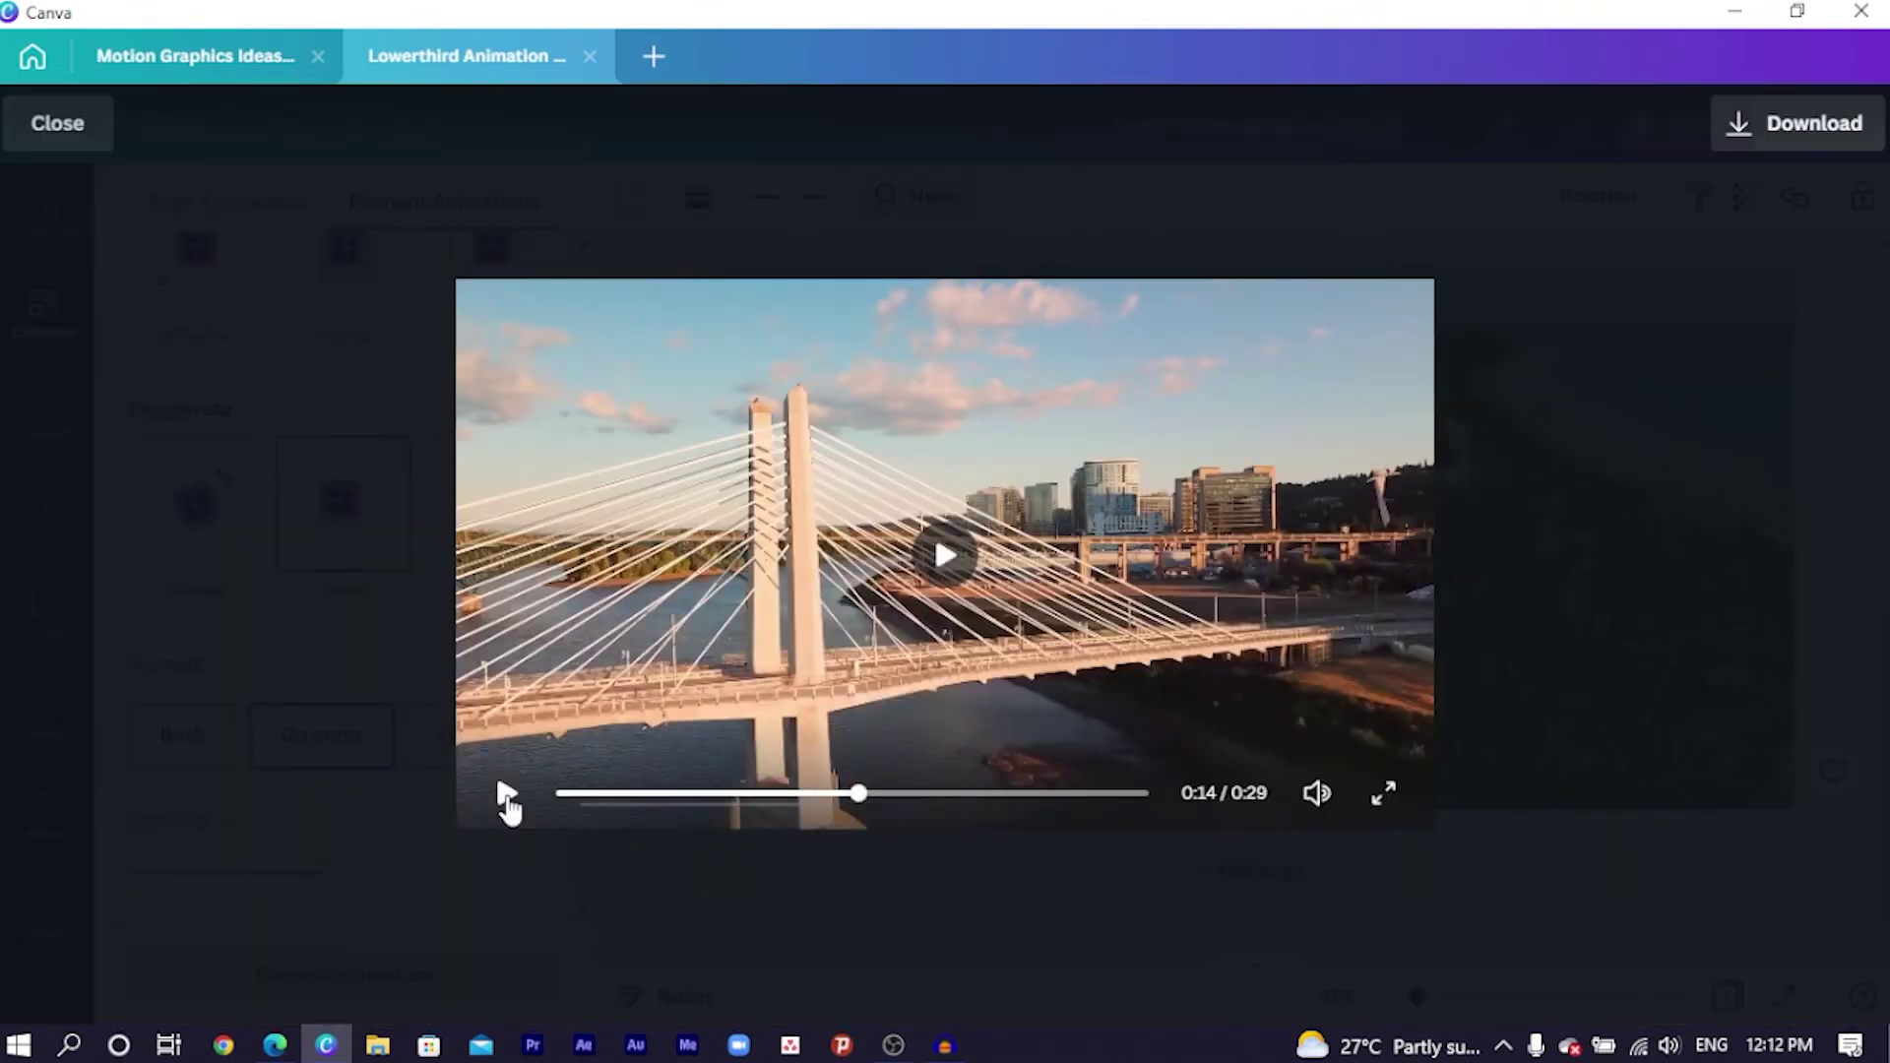
left_click(507, 795)
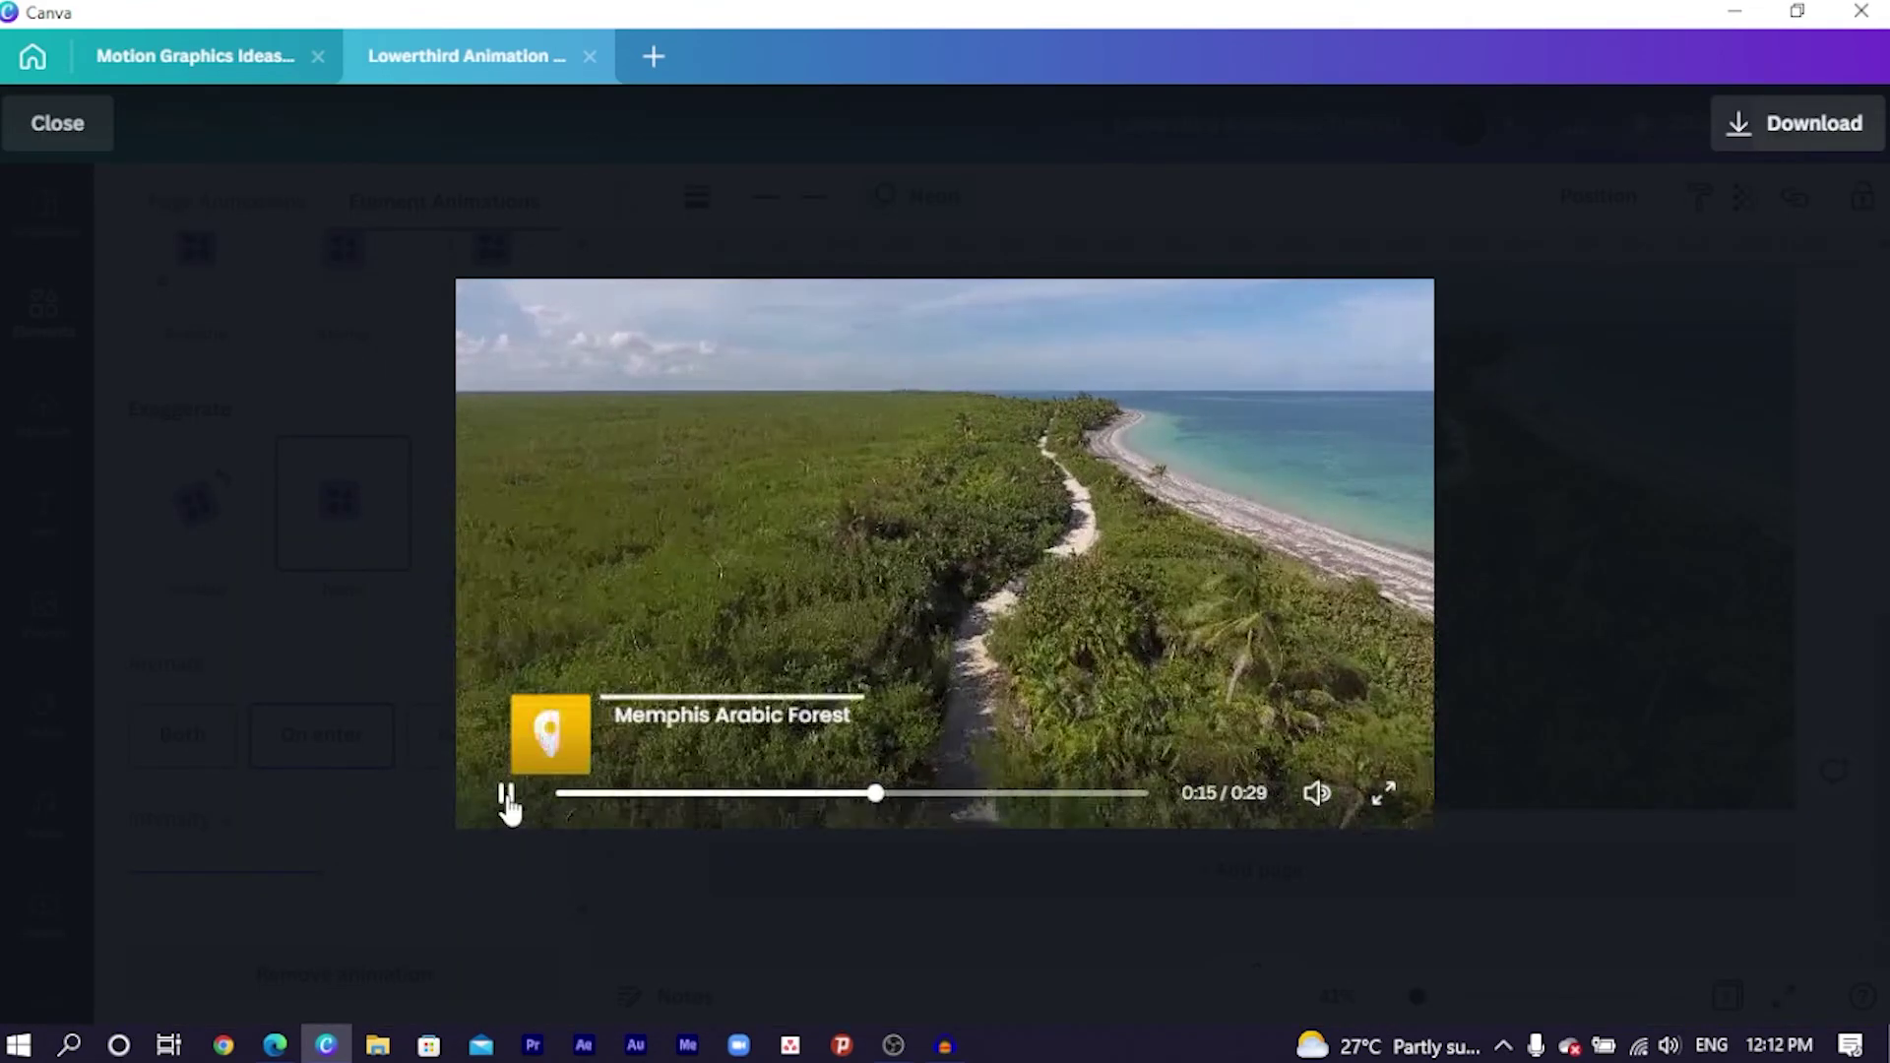